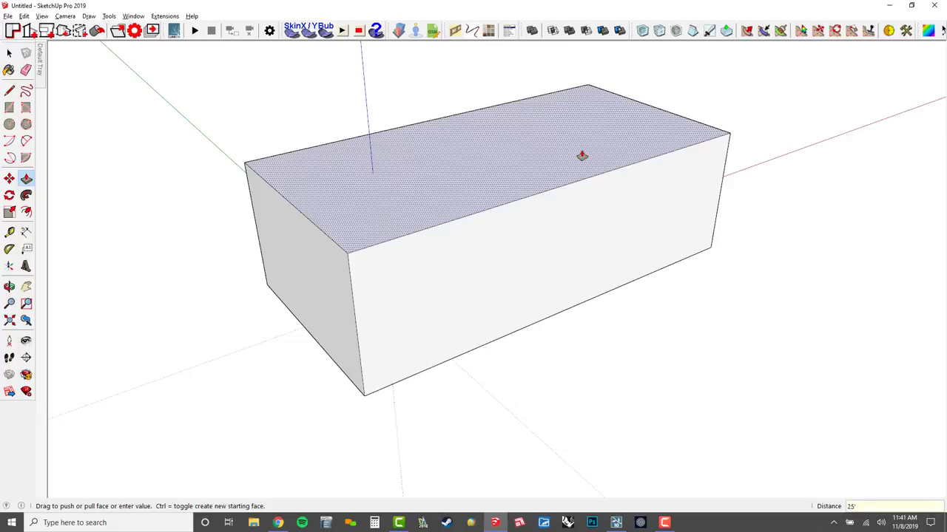
- Copy the long front face's near vertical edge 15' along the face
key("Escape")
middle_click_drag(490, 401, 482, 312)
scroll(482, 313, "up", 1)
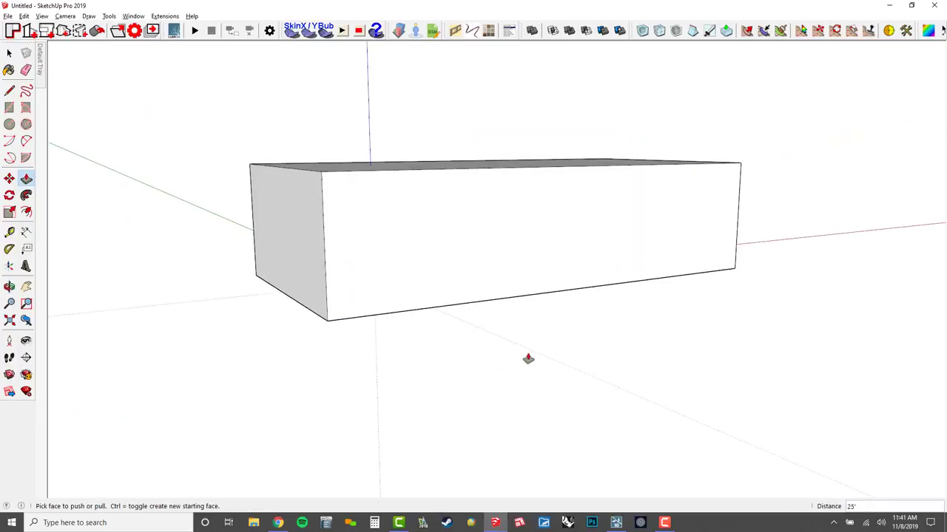
scroll(375, 270, "up", 3)
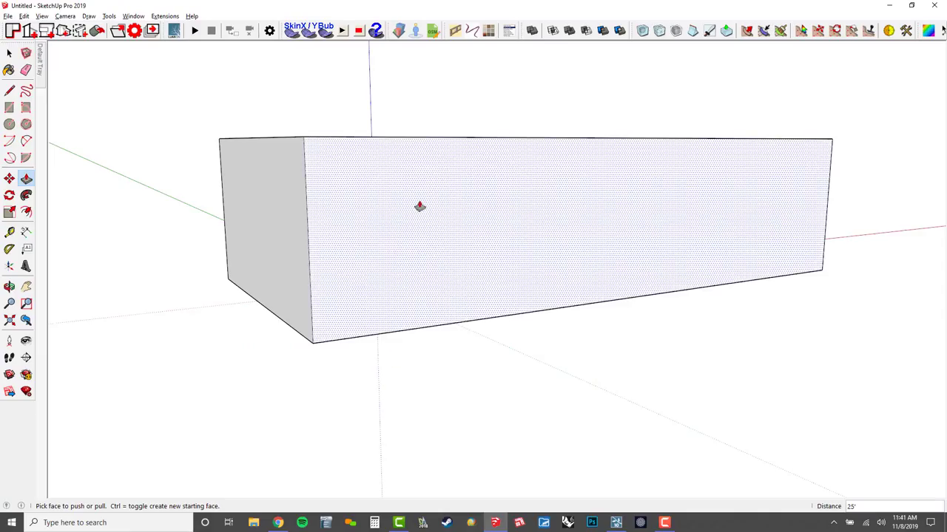
key("m")
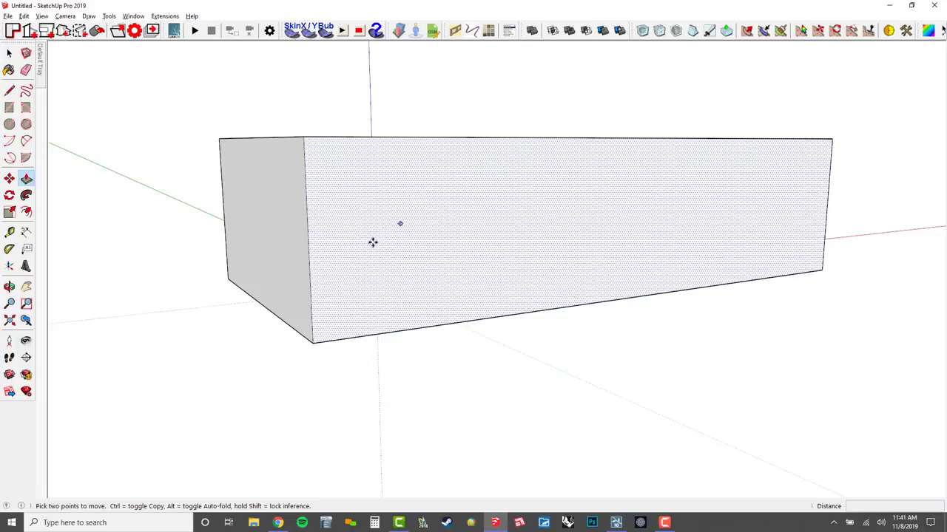
key("ctrl")
left_click(308, 263)
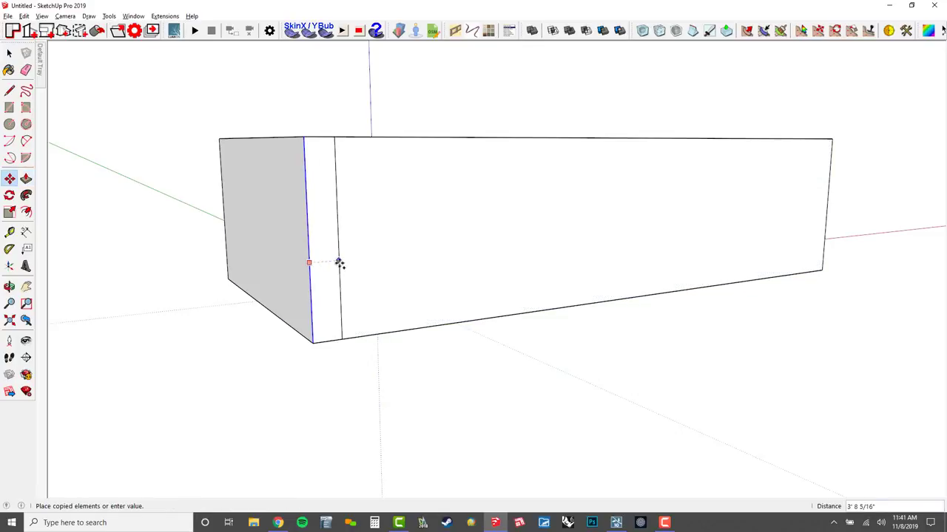
left_click(351, 263)
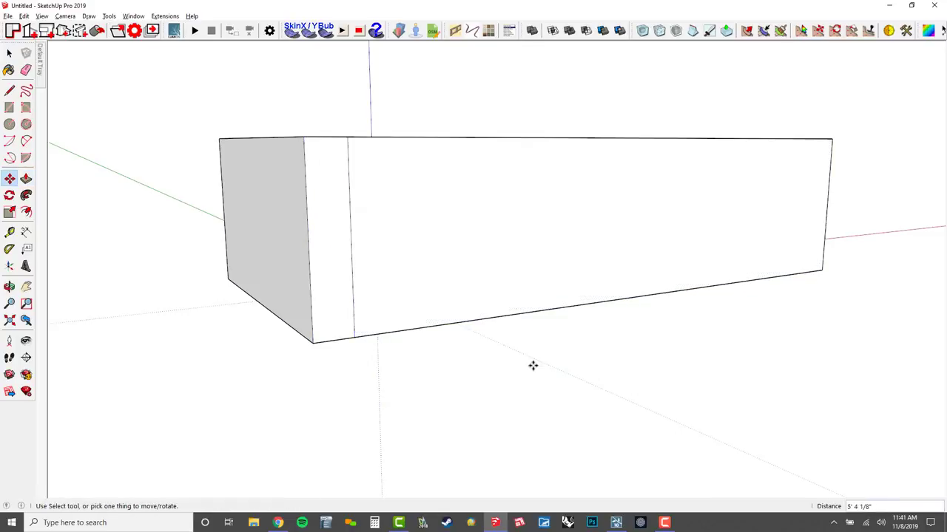
type("15'")
key("Return")
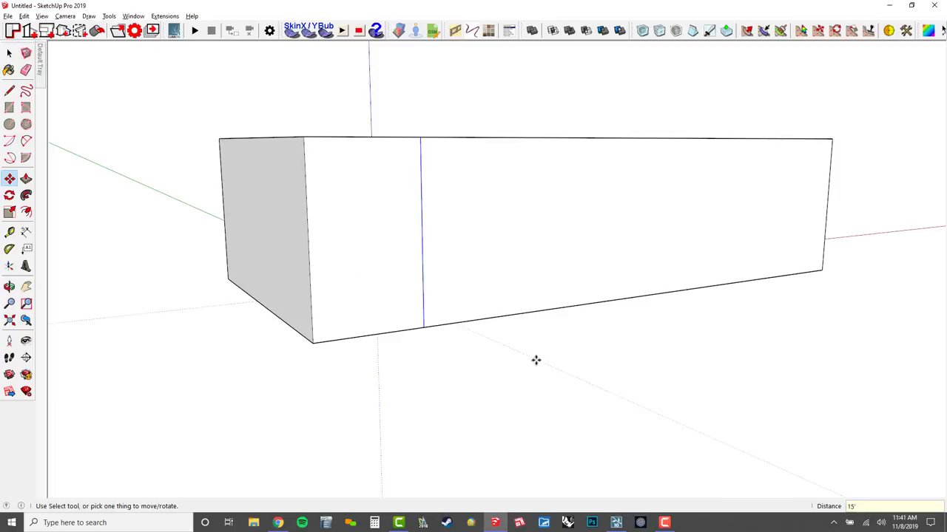
- Copy the bottom edges of the long front face 8' upward
key("space")
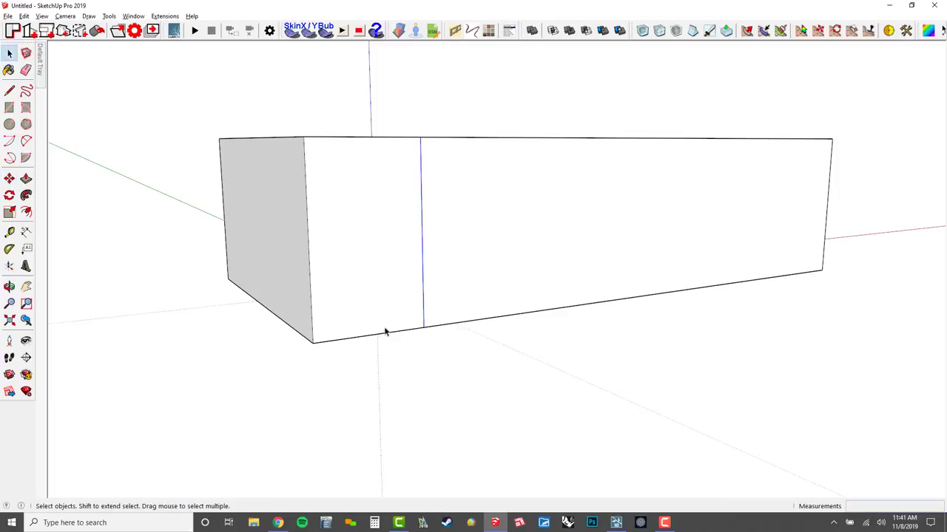
left_click(389, 323)
left_click(516, 311, "shift")
middle_click_drag(645, 298, 843, 227)
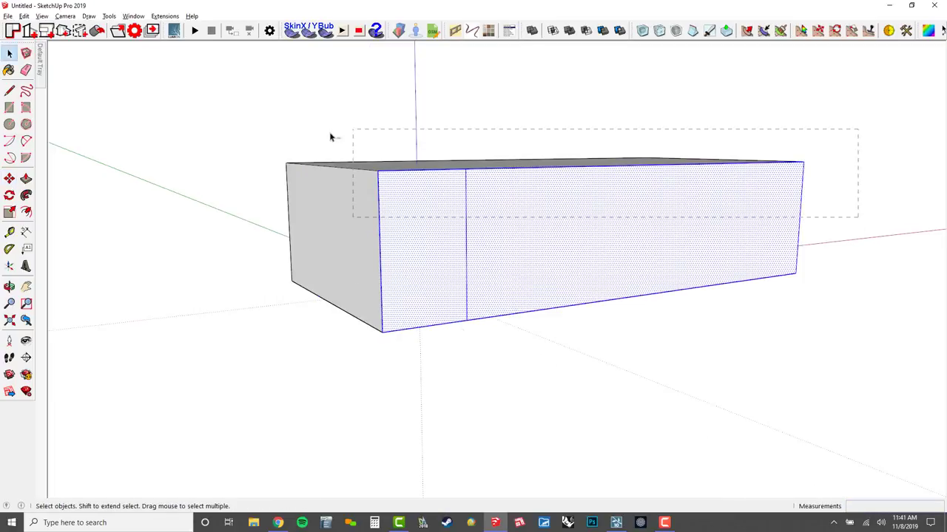
left_click_drag(331, 137, 329, 138, "ctrl+shift")
key("m")
key("ctrl")
left_click(522, 288)
left_click(524, 257)
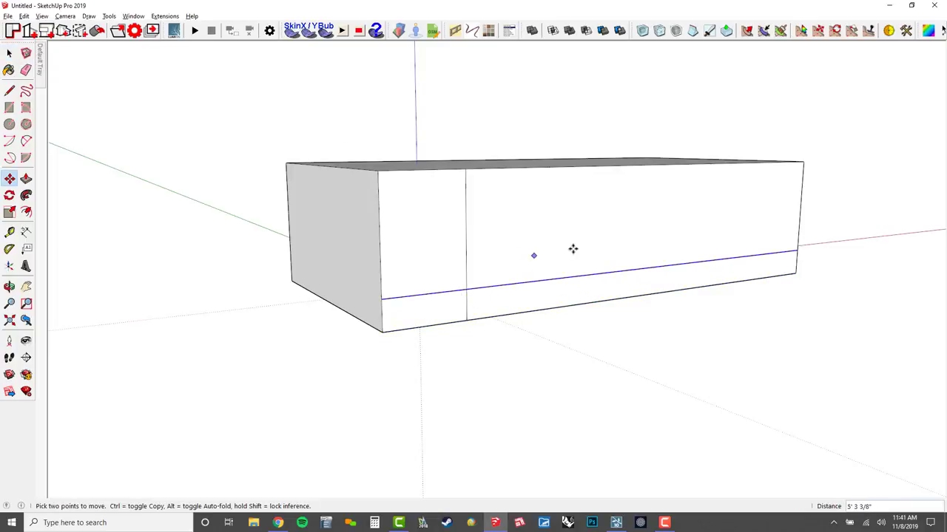
type("8'")
key("Return")
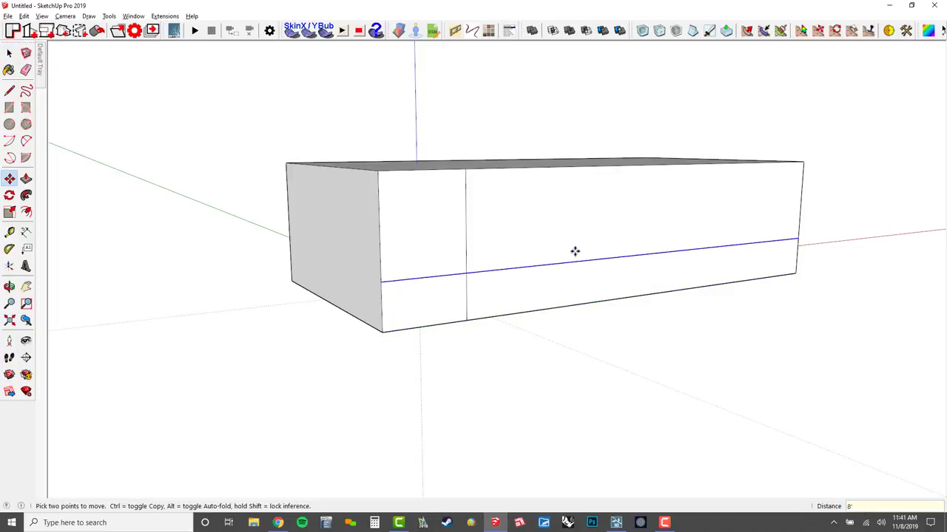
- Copy the front face's far vertical edge 20' inward along the face
middle_click_drag(706, 214, 782, 241)
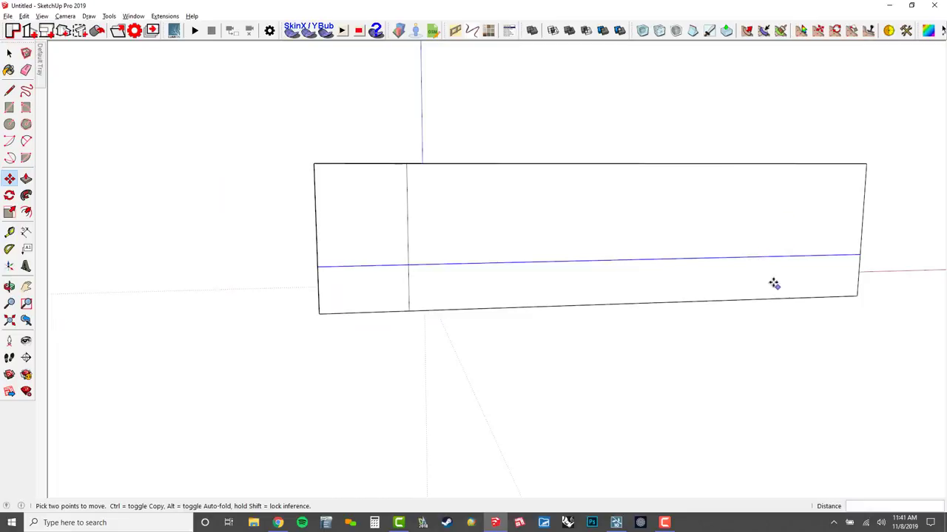
middle_click_drag(773, 284, 852, 179)
key("space")
left_click_drag(810, 134, 842, 308)
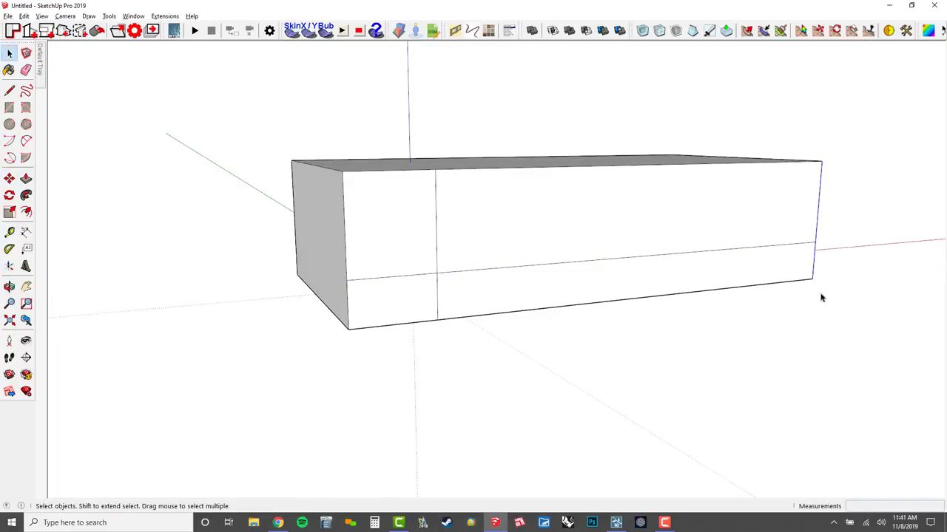
key("m")
left_click(786, 213)
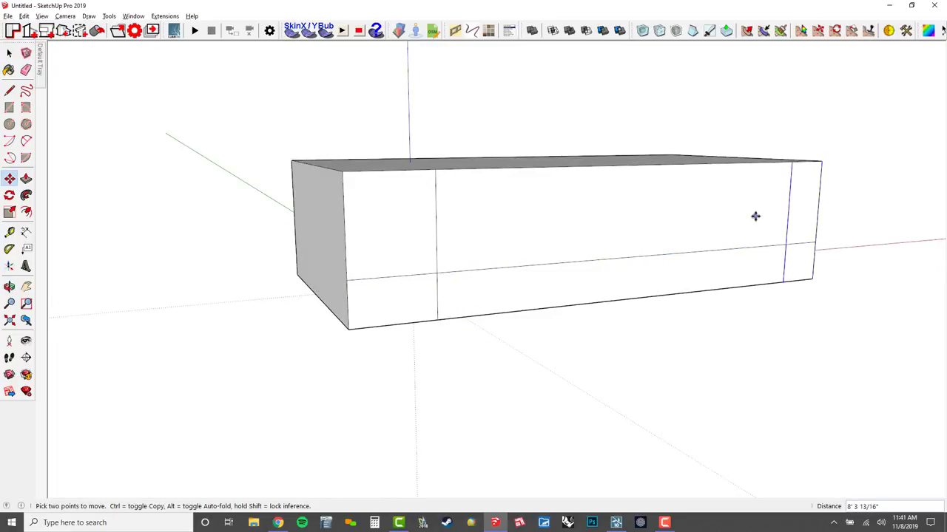
type("20'")
key("Return")
- Copy the top edge of the long front face 3' downward
middle_click_drag(387, 265, 399, 276)
scroll(398, 276, "up", 2)
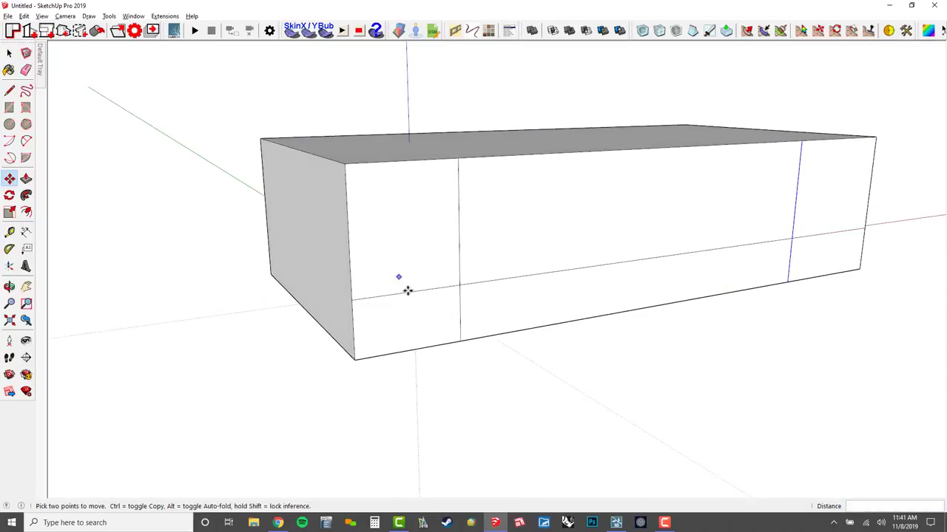
middle_click_drag(559, 293, 534, 292)
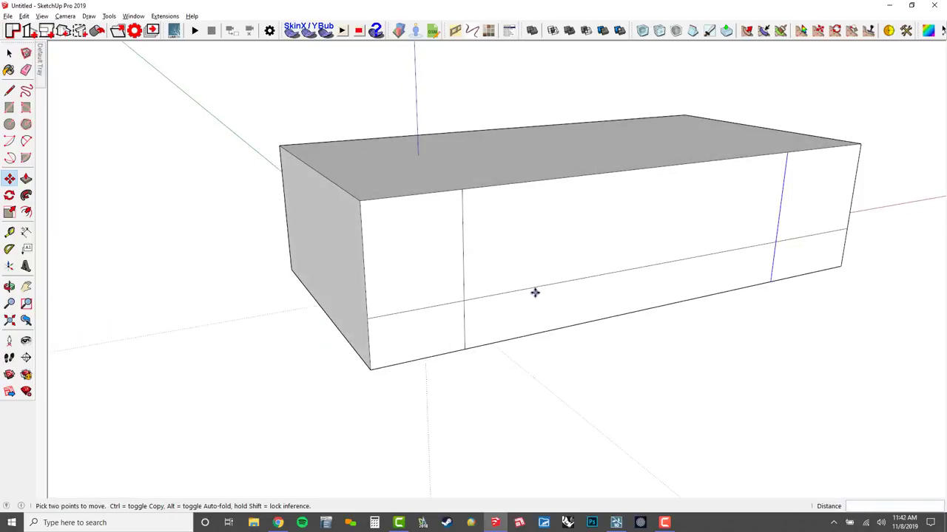
key("space")
middle_click_drag(554, 209, 772, 154)
left_click_drag(558, 110, 703, 184)
scroll(588, 169, "up", 3)
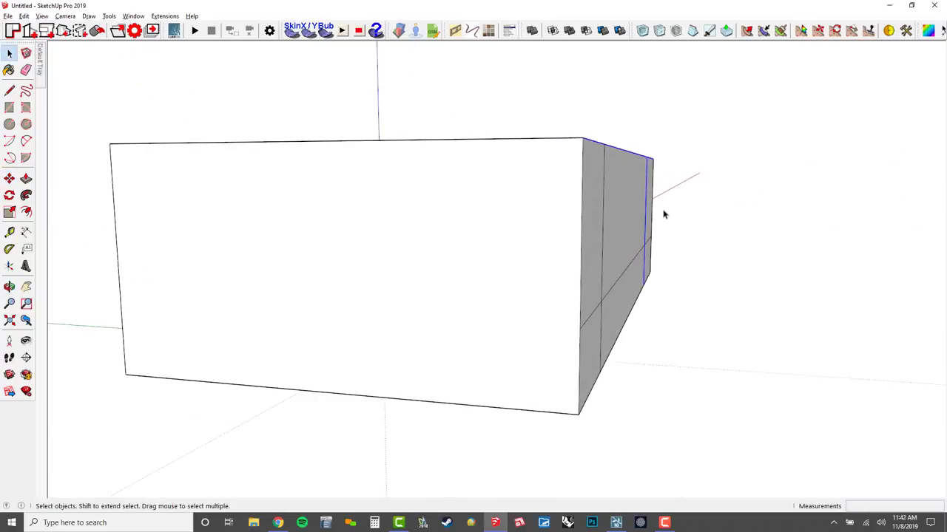
middle_click_drag(663, 212, 596, 202)
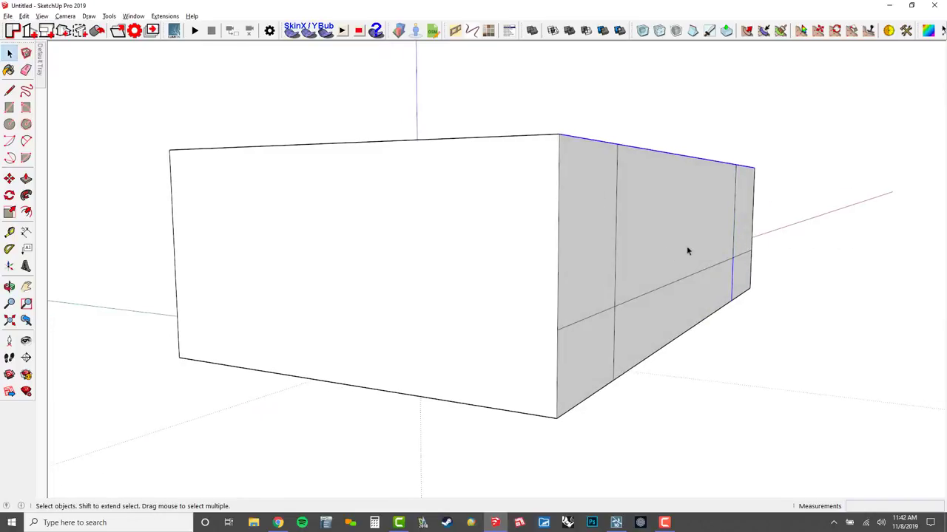
key("m")
key("ctrl")
left_click(680, 196)
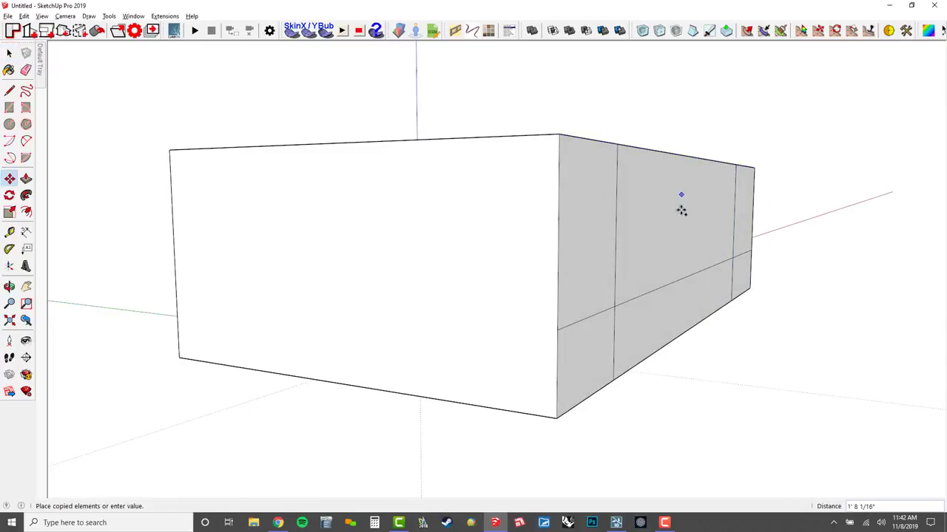
left_click(683, 222)
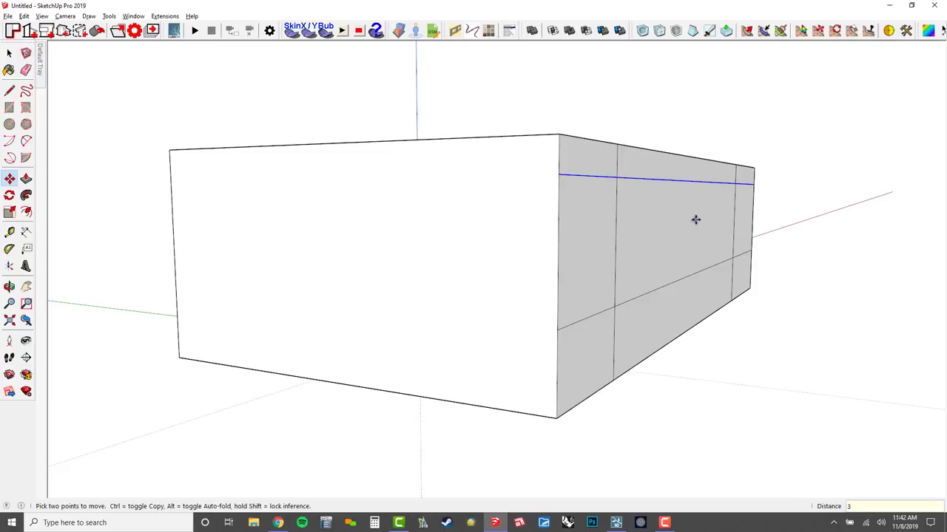
- Erase the vertical stubs above the front face's upper line and the horizontal segments beyond the far vertical line
mouse_move(644, 207)
middle_mouse_down()
mouse_move(619, 200)
mouse_move(496, 239)
middle_mouse_up()
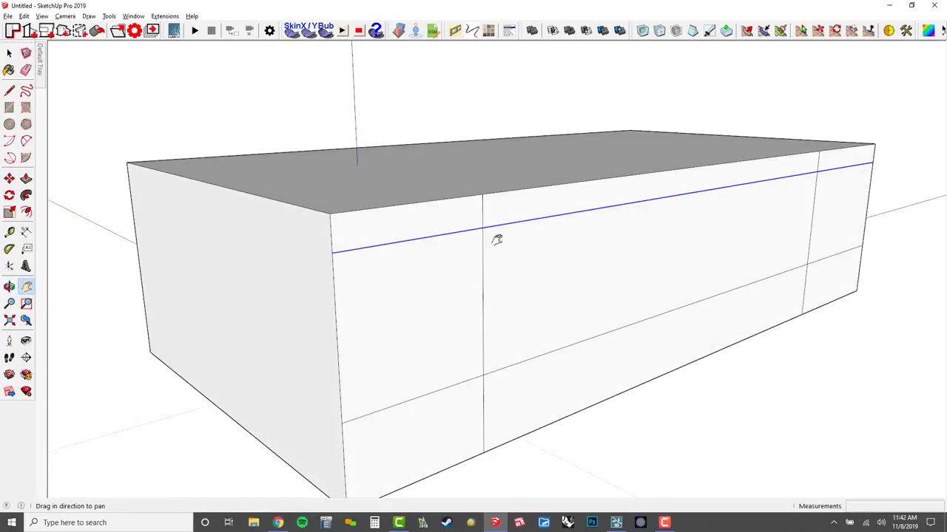
key("e")
mouse_move(508, 202)
middle_mouse_down("shift")
mouse_move(834, 168)
mouse_move(743, 222)
mouse_move(735, 203)
mouse_move(775, 141)
middle_mouse_up("shift")
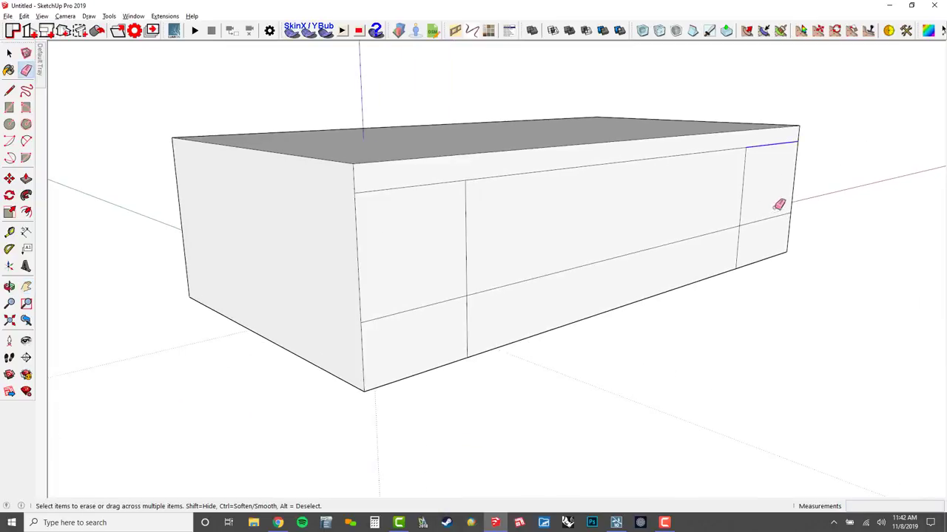
middle_click_drag(560, 244, 472, 261, "shift")
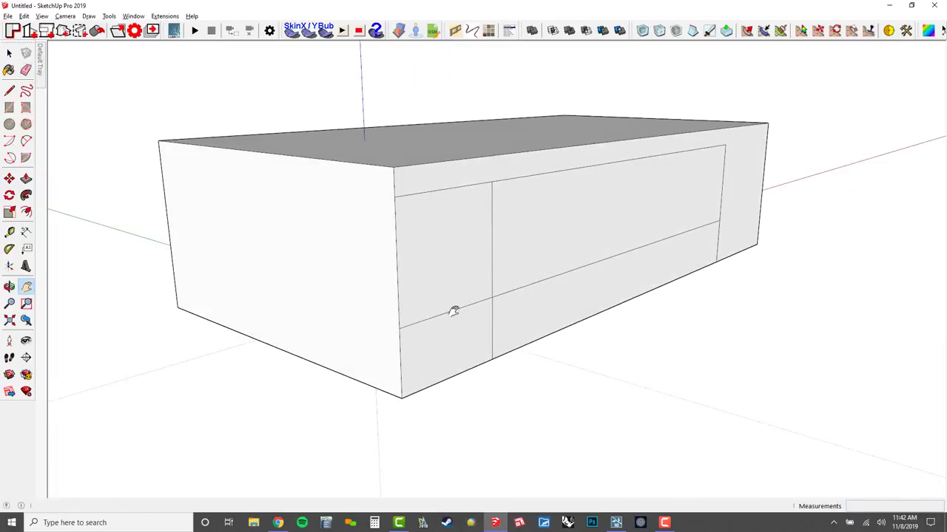
- Push the middle panel at the near end through the block to cut it away, and recess the adjoining long panel by 12"
key("p")
left_click_drag(454, 311, 174, 264)
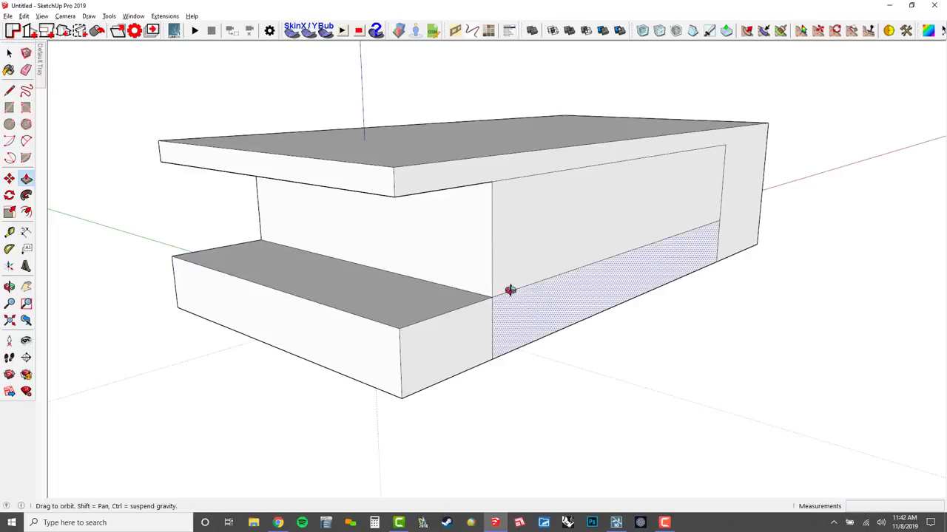
middle_click_drag(511, 290, 505, 254)
left_click_drag(518, 244, 614, 374)
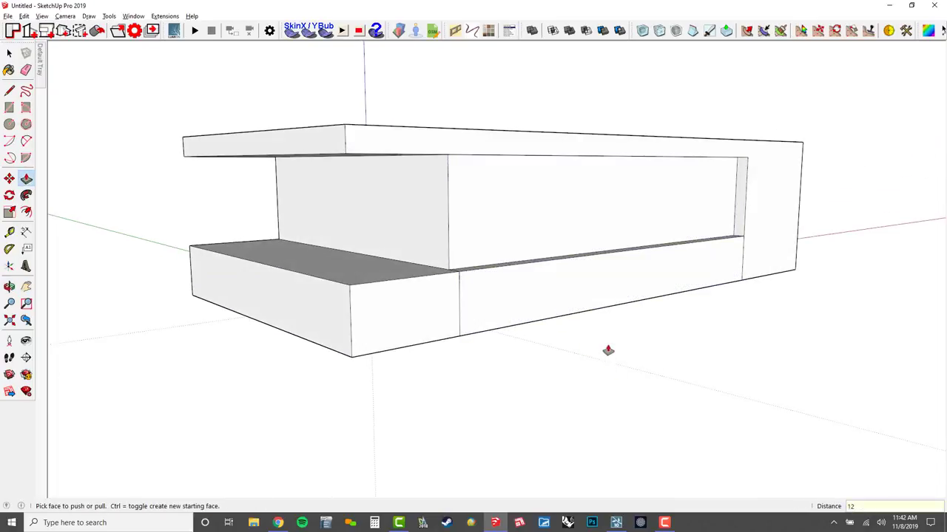
key("Return")
- Copy the outer edge of the overhang's underside 12" inward to mark a narrow strip
mouse_move(418, 281)
middle_mouse_down()
mouse_move(434, 348)
mouse_move(384, 359)
mouse_move(402, 279)
mouse_move(311, 152)
middle_mouse_up()
scroll(311, 151, "up", 2)
key("m")
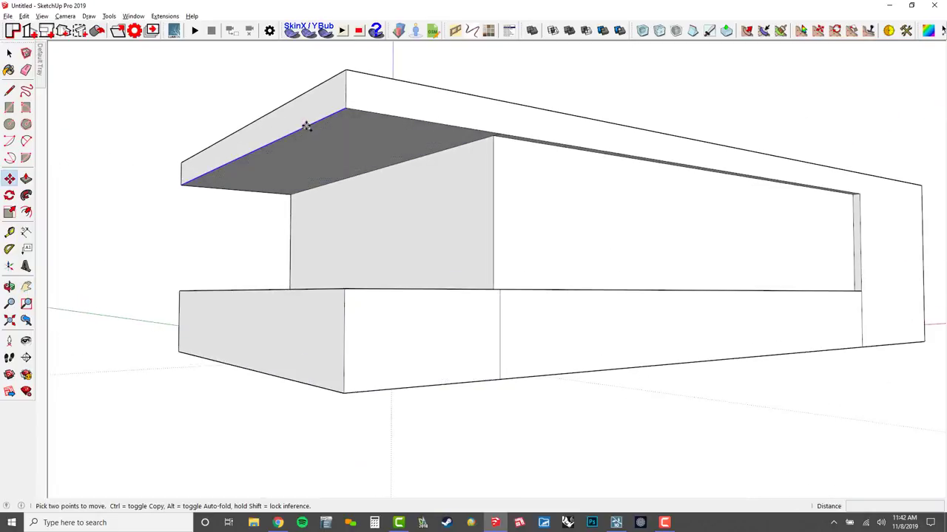
left_click(307, 127)
key("ctrl")
left_click(322, 131)
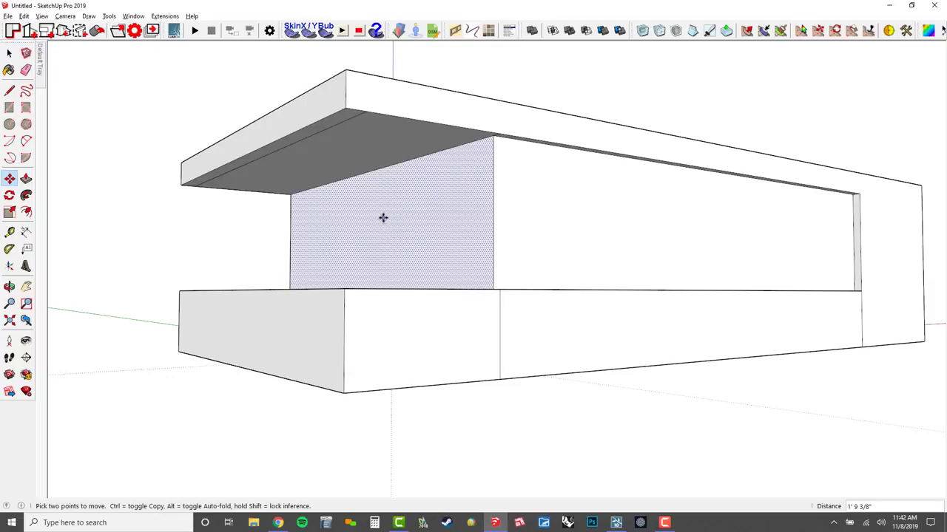
type("12p")
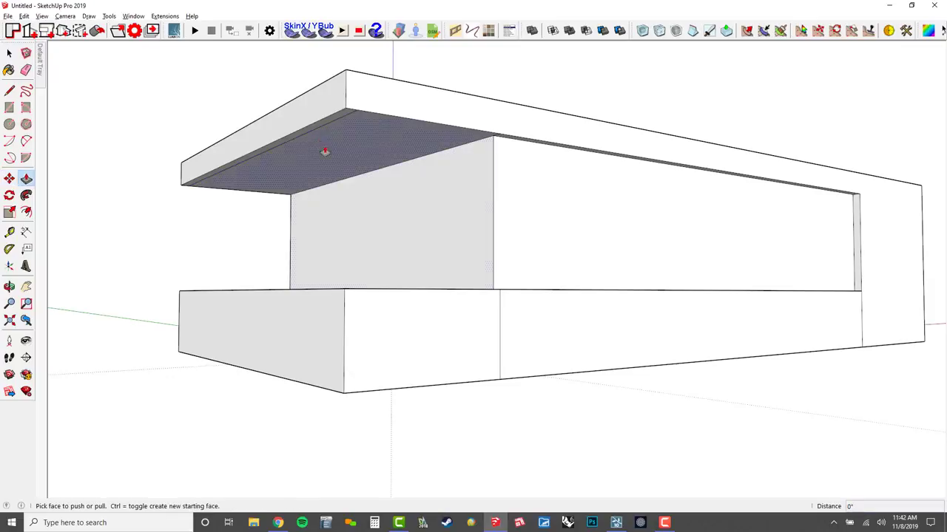
- Extrude the narrow underside strip down to the block's bottom corner as a new end wall, keeping the starting face
left_click(317, 131)
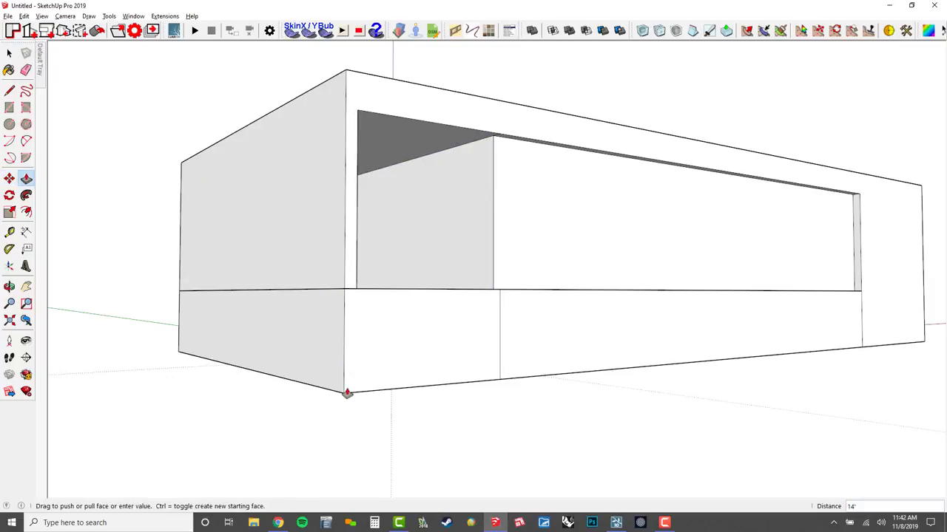
key("ctrl")
left_click(345, 395)
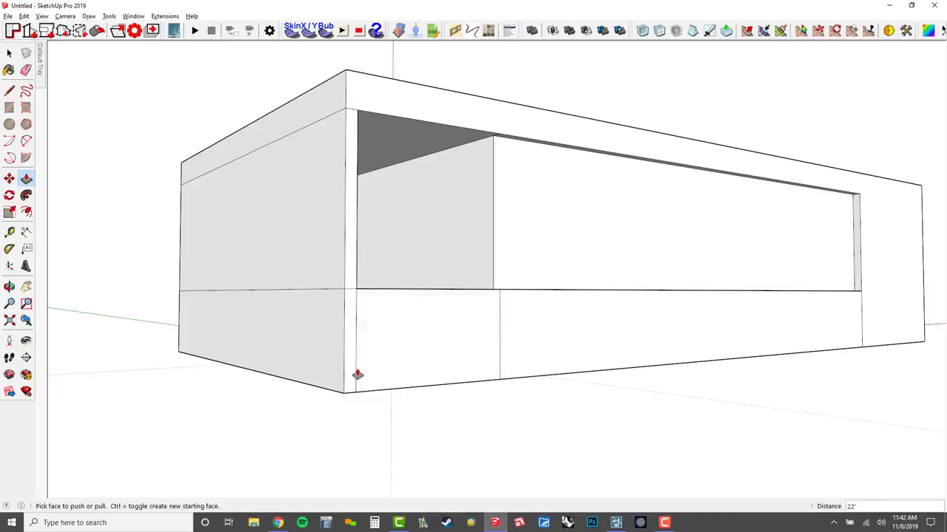
middle_click_drag(411, 334, 388, 385)
left_click(389, 386)
left_click(388, 383)
middle_click_drag(391, 330, 363, 382)
left_click(363, 382)
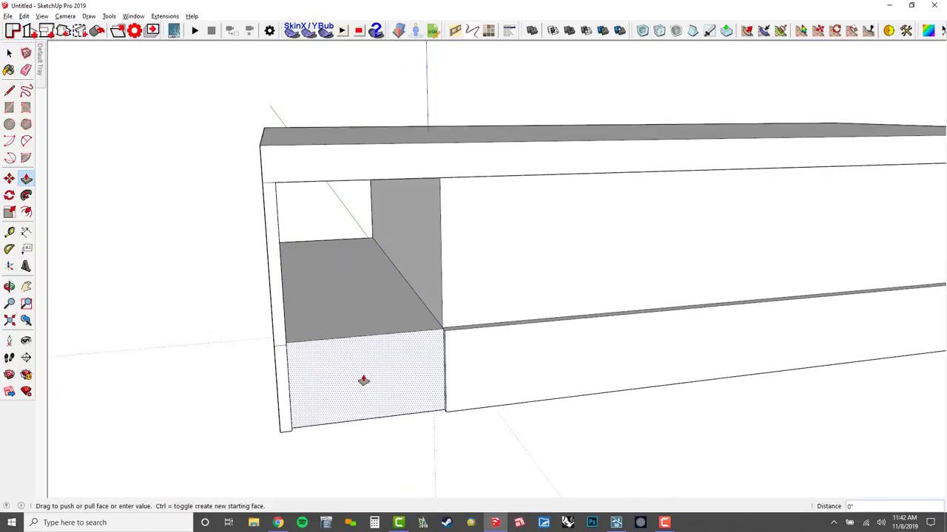
key("Escape")
scroll(439, 351, "down", 5)
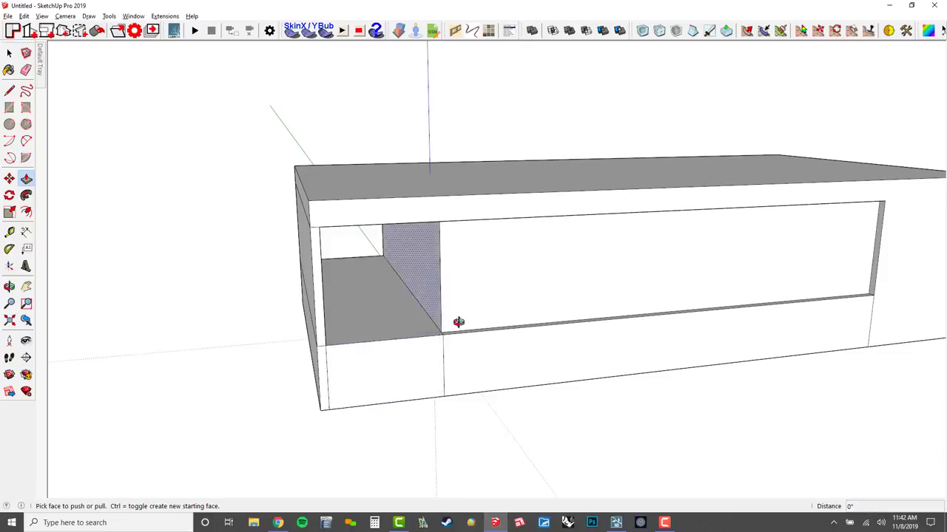
- Erase the vertical line on the lower front face below the open corner's inner wall
middle_click_drag(451, 321, 595, 339)
key("e")
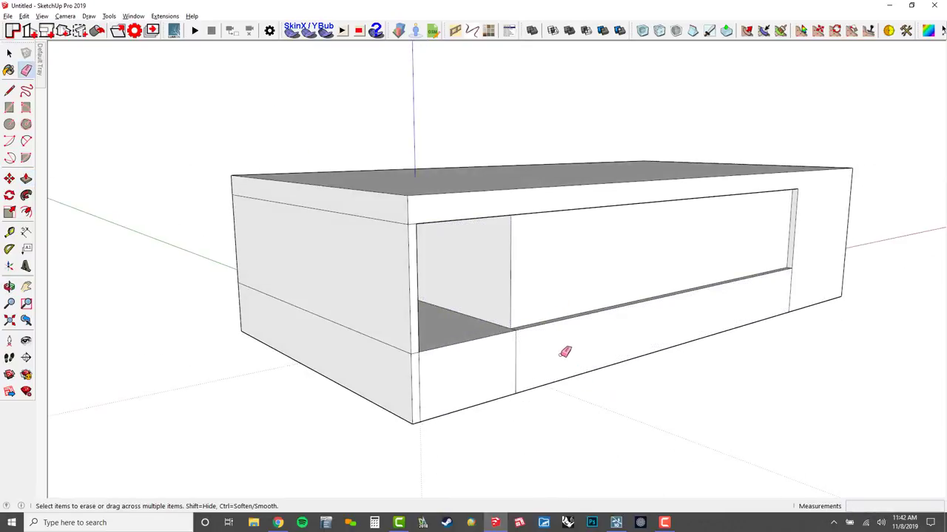
middle_click_drag(585, 309, 619, 258)
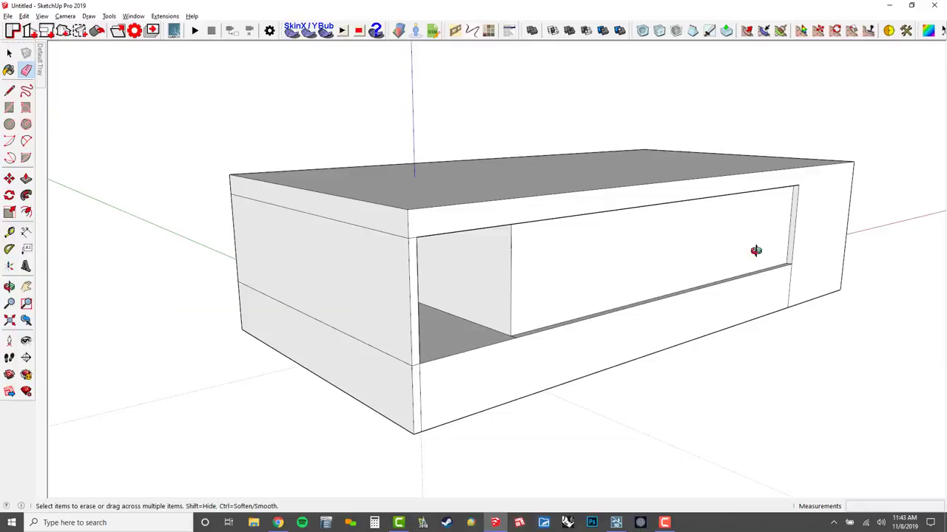
middle_click_drag(750, 249, 638, 225, "shift")
left_click_drag(638, 226, 584, 195)
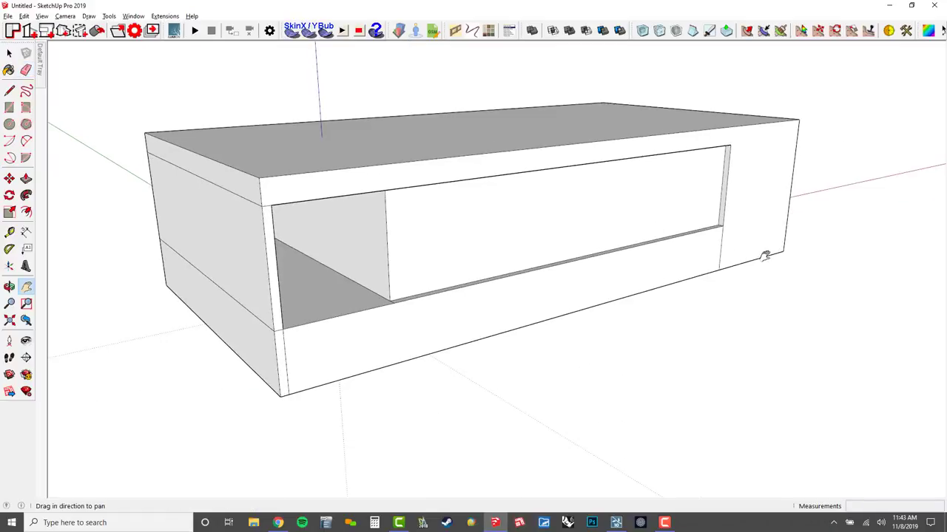
scroll(711, 236, "up", 1)
left_click_drag(552, 286, 587, 277)
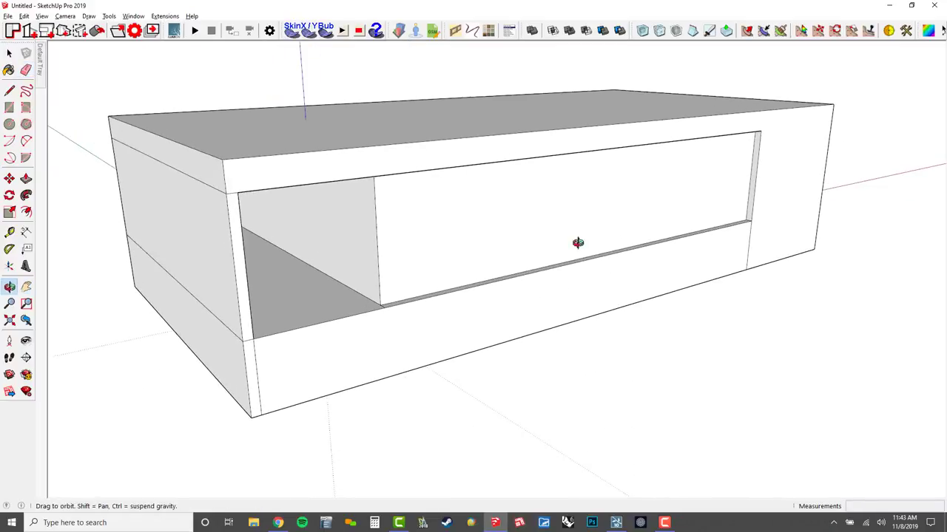
- Push the near vertical edge face of the thin end wall back 10' to open the terrace's corner
middle_click_drag(576, 243, 582, 246)
left_click_drag(387, 269, 410, 245)
scroll(390, 299, "up", 1)
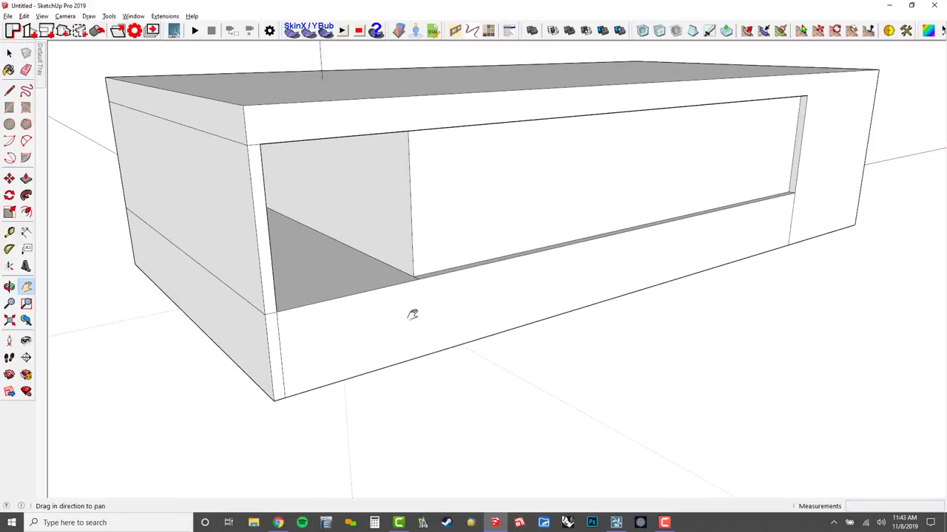
key("p")
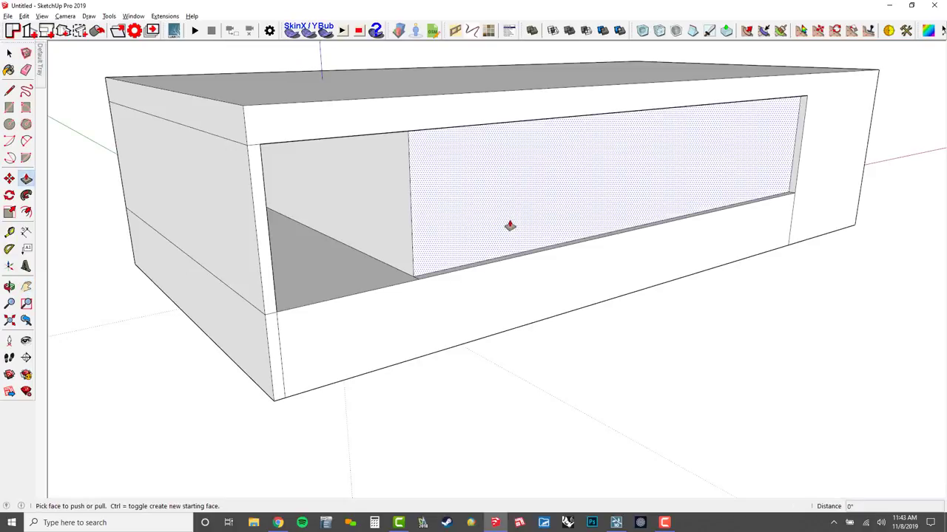
left_click_drag(261, 244, 232, 207)
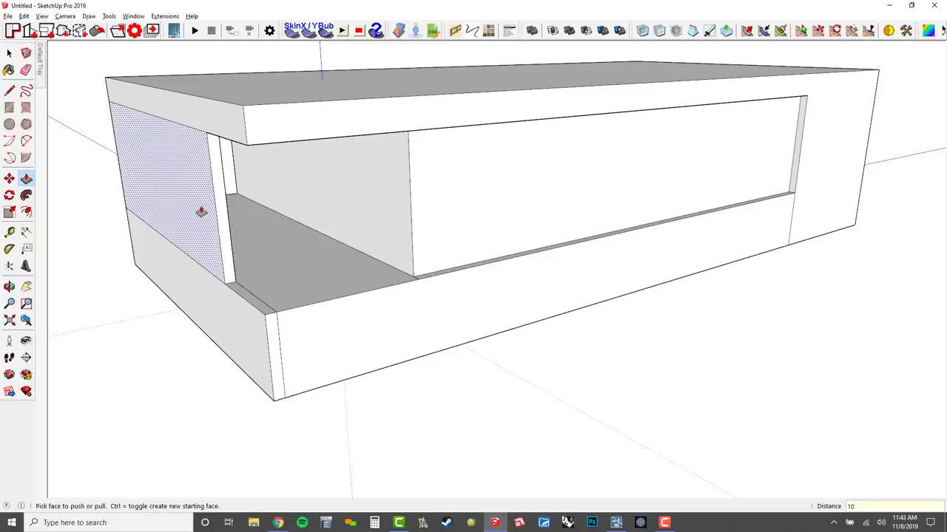
- Select all of the building mass's connected geometry and make it a group
key("space")
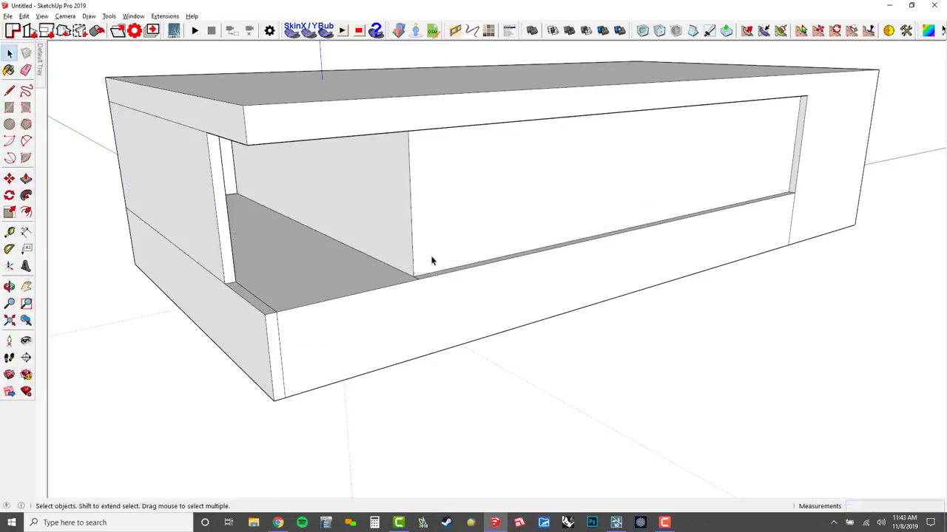
triple_click(432, 261)
right_click(459, 201)
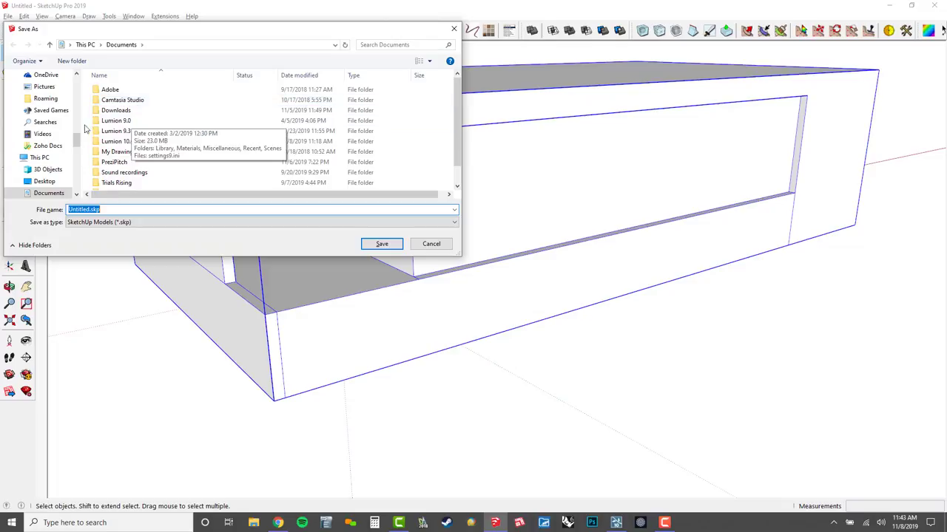
- Save the model as 804 in the TEMP folder on the Desktop
left_click_drag(78, 143, 77, 86)
left_click(59, 91)
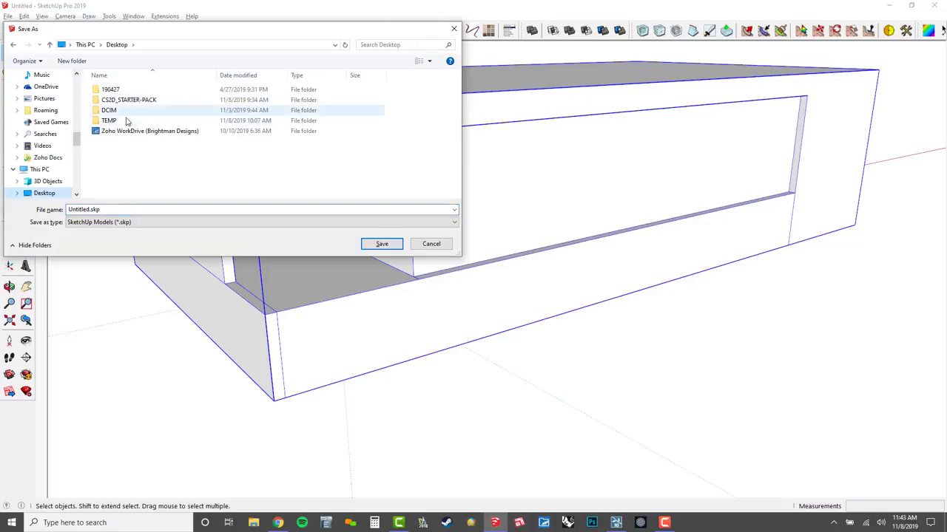
left_click(128, 122)
double_click(138, 125)
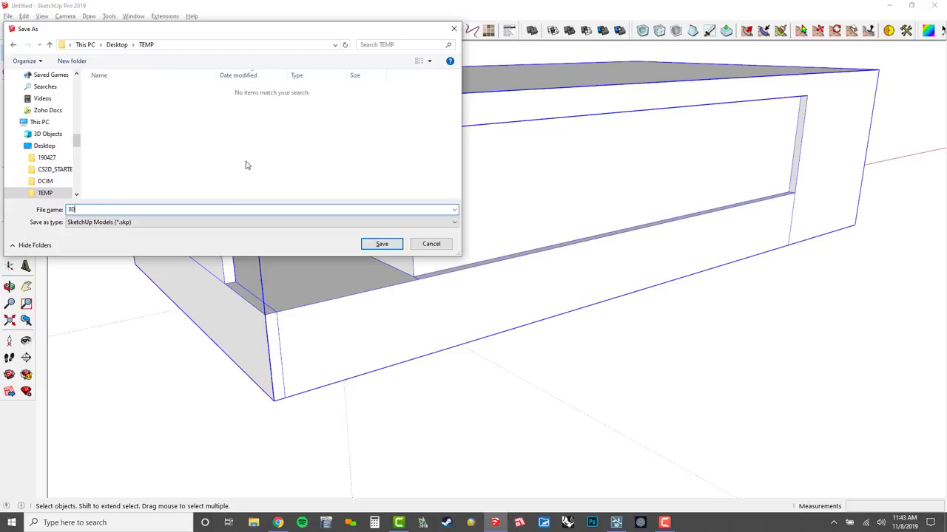
key("Return")
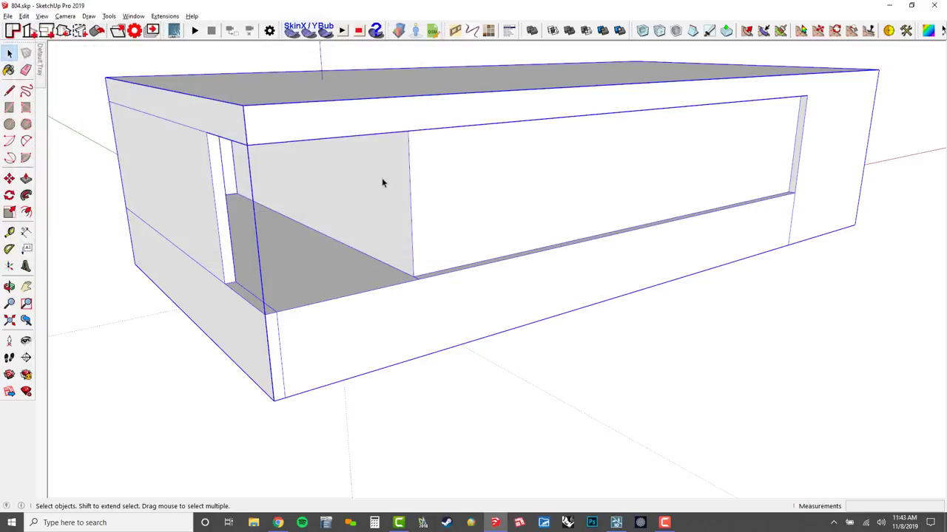
- Draw an 8" by 8" square on the lower front face, starting from its upper corner at the terrace end
scroll(289, 261, "down", 2)
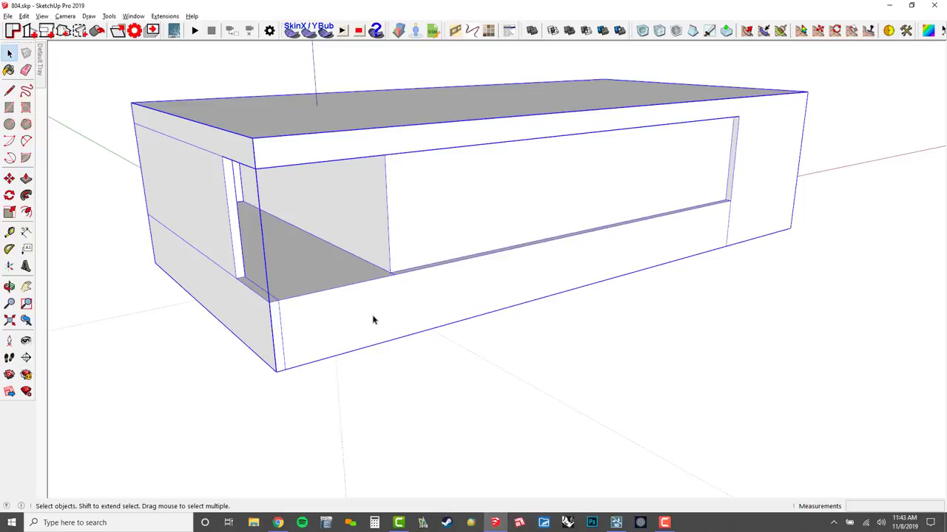
middle_click_drag(374, 319, 442, 343)
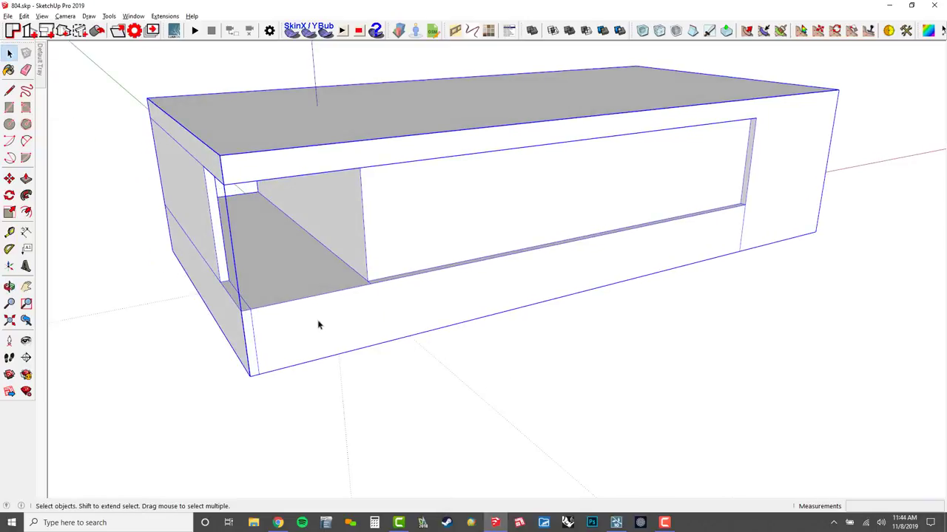
key("r")
scroll(245, 305, "up", 5)
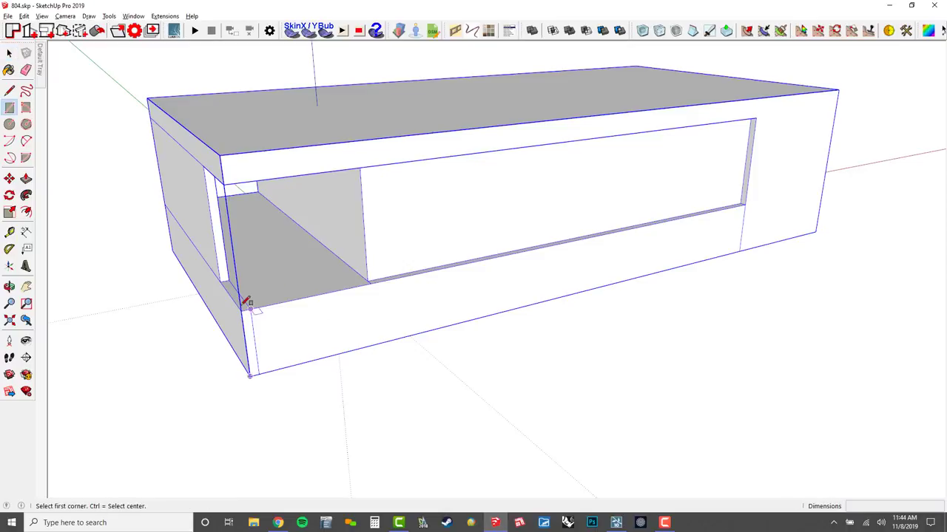
left_click(241, 313)
left_click(320, 332)
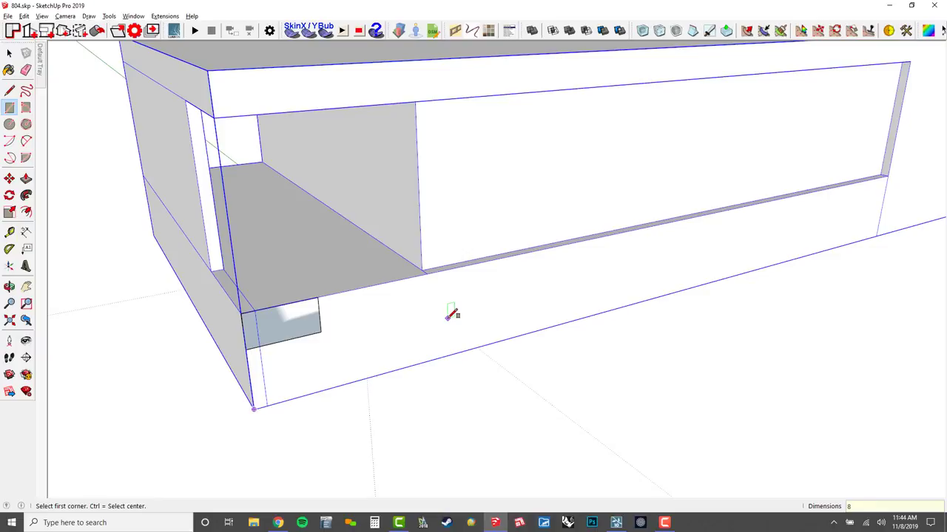
type("8")
key("Return")
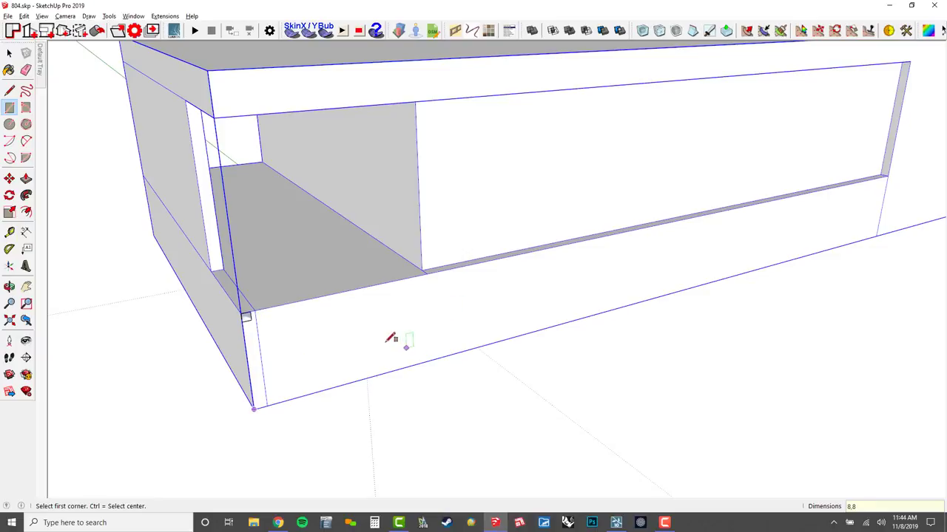
- Extrude the small square 6' outward from the building's front
key("p")
scroll(255, 321, "up", 2)
left_click_drag(237, 320, 287, 374)
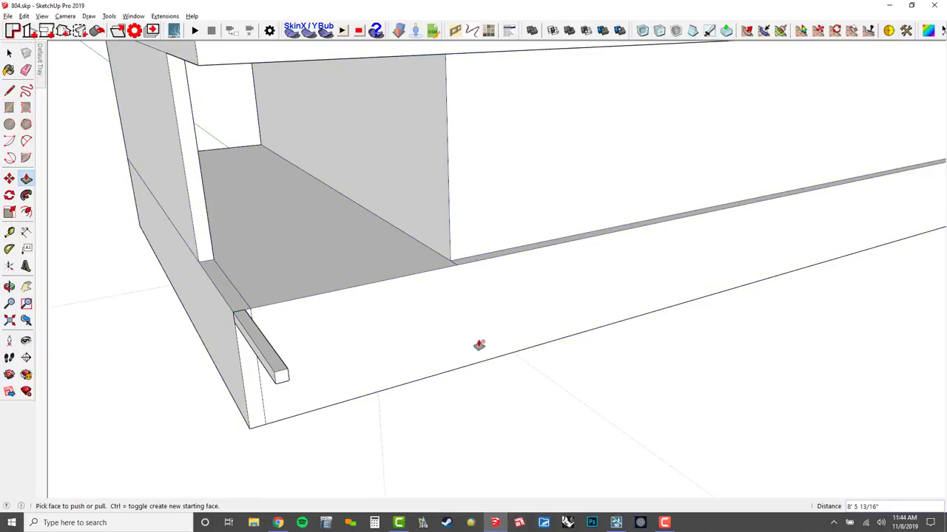
type("6'")
key("Return")
- Extrude the bar's inner side face 14' 4" along the front to the terrace's inner wall corner to form a platform
middle_click_drag(478, 294, 226, 304)
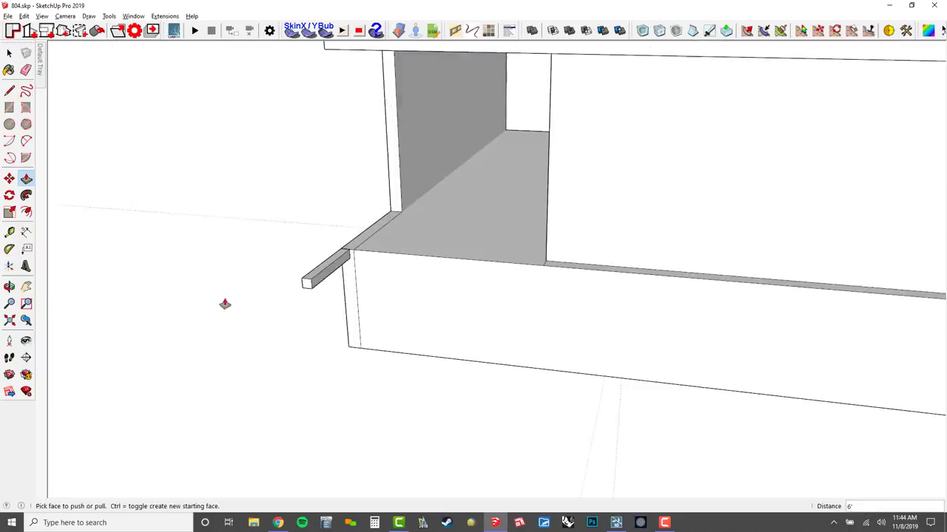
scroll(236, 303, "up", 2)
left_click(362, 272)
scroll(544, 304, "down", 2)
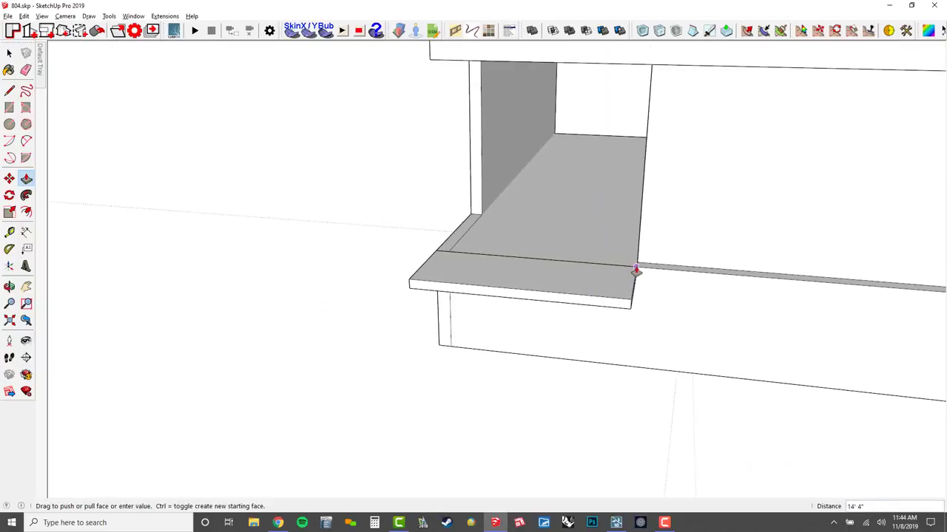
left_click(634, 269)
- Extend the platform's end face 20' along the building's front as a new section, keeping the starting face
scroll(410, 244, "down", 2)
middle_click_drag(416, 227, 386, 218, "shift")
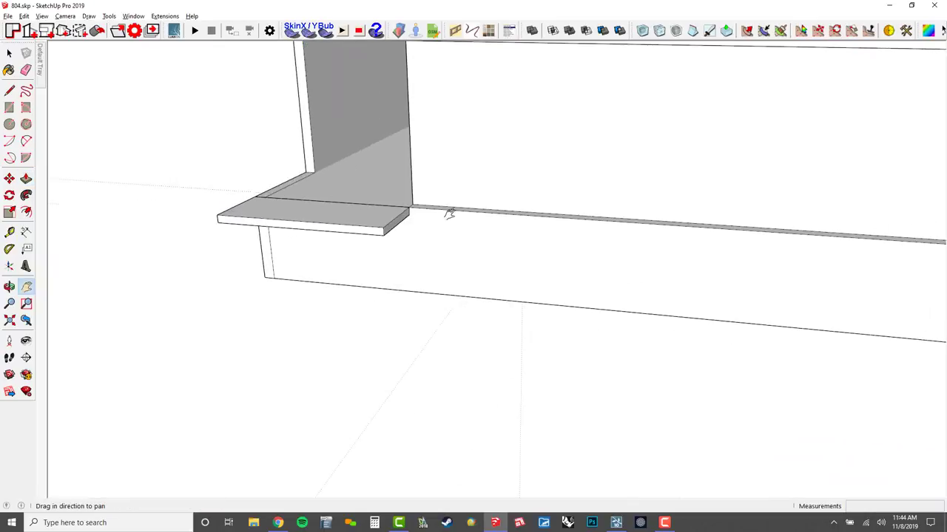
scroll(449, 213, "down", 2)
middle_click_drag(488, 244, 337, 233, "shift")
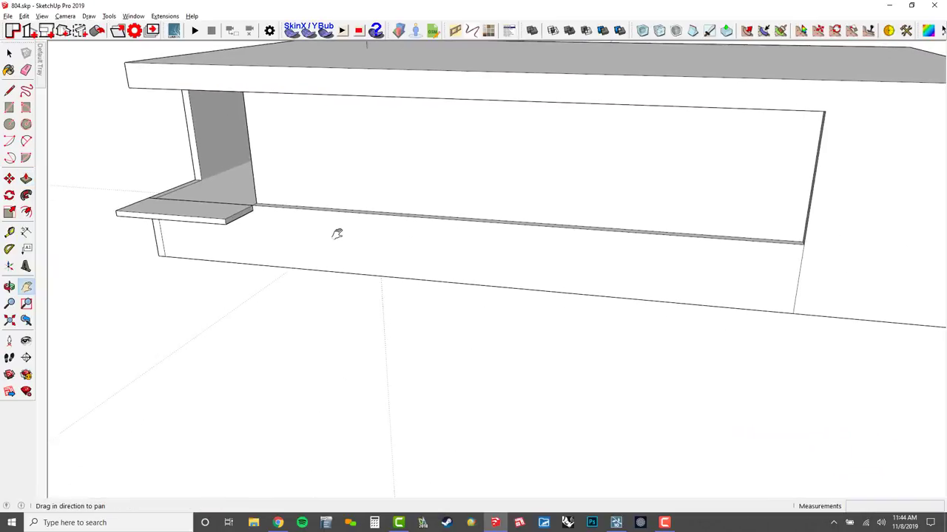
left_click(233, 216)
key("ctrl")
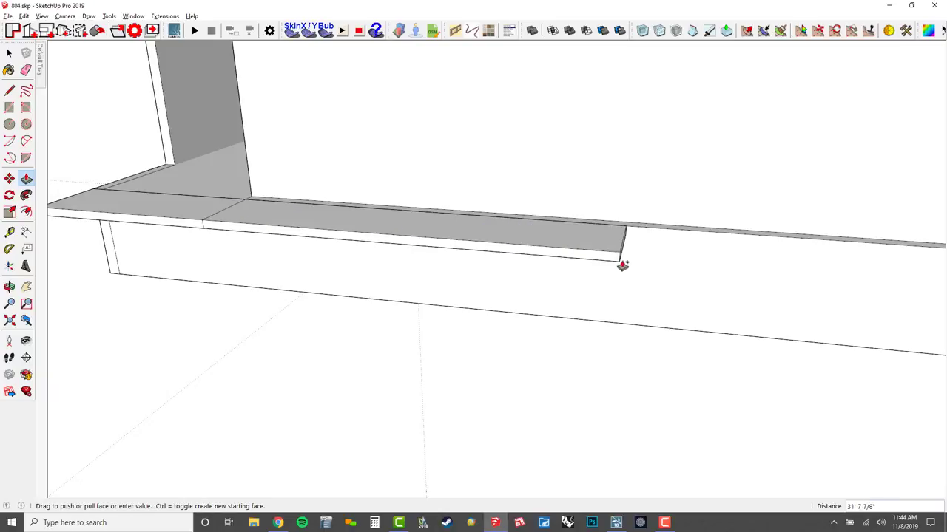
scroll(596, 253, "down", 3)
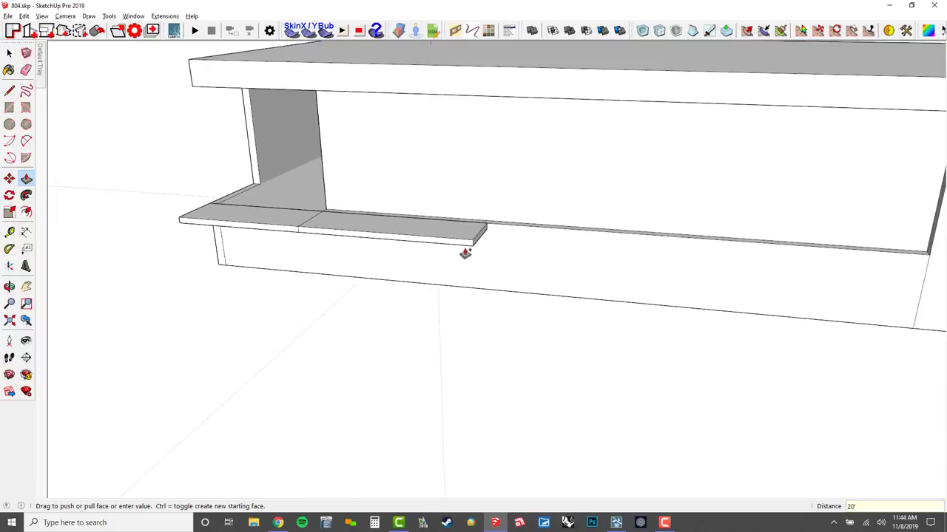
left_click(503, 255)
- Move the new section's end face straight down 4' to slope the section into a ramp
scroll(502, 250, "up", 1)
scroll(488, 241, "up", 1)
key("space")
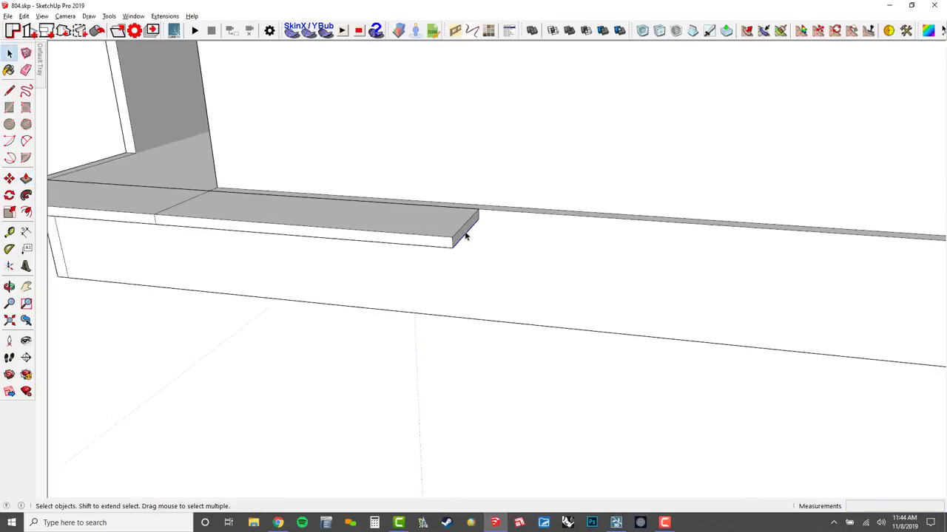
scroll(466, 235, "up", 1)
key("m")
left_click(532, 239)
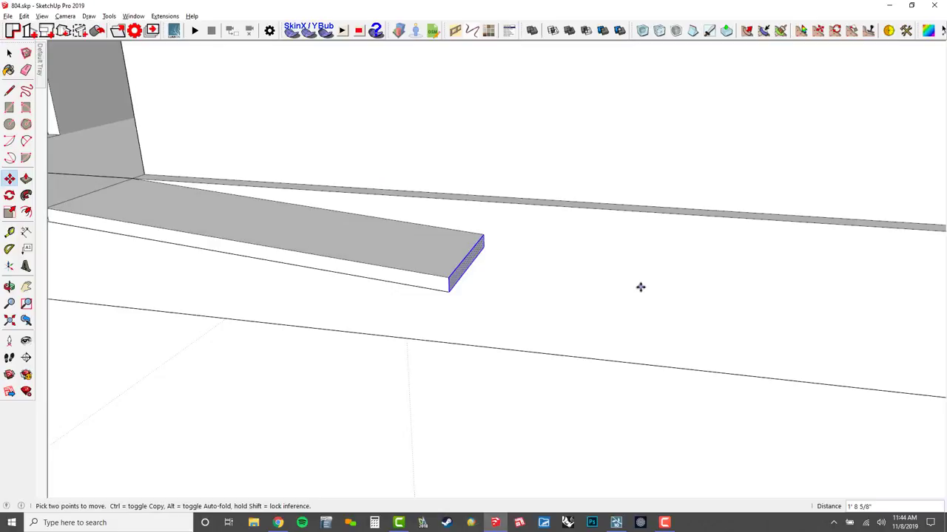
type("4'")
key("Return")
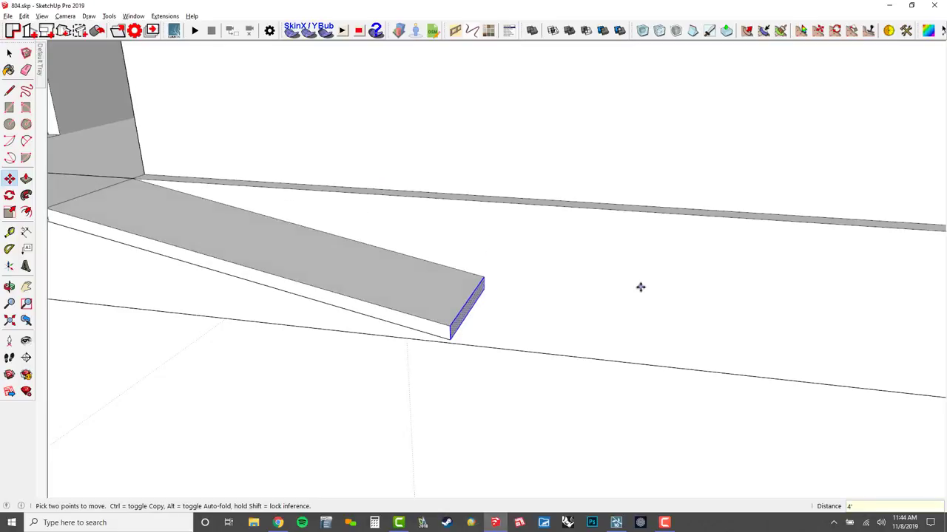
- Extrude the ramp's lower end face 10' along the front to form a level landing
middle_click_drag(641, 287, 570, 326)
key("p")
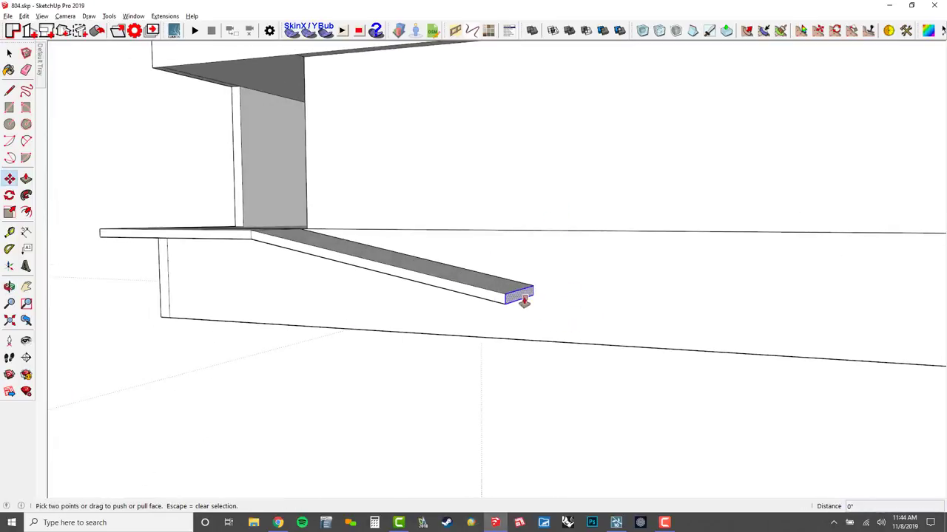
left_click_drag(516, 296, 603, 305)
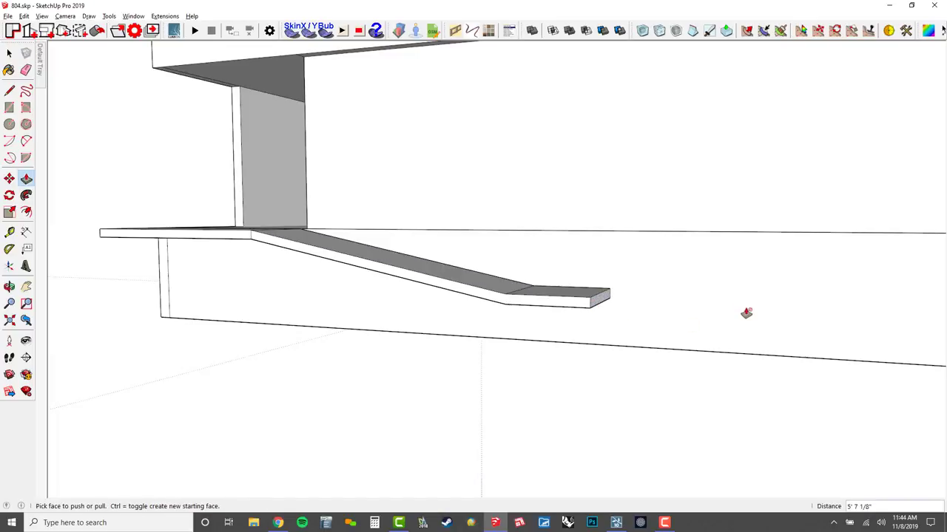
key("Return")
scroll(743, 308, "down", 2)
middle_click_drag(743, 308, 657, 296, "shift")
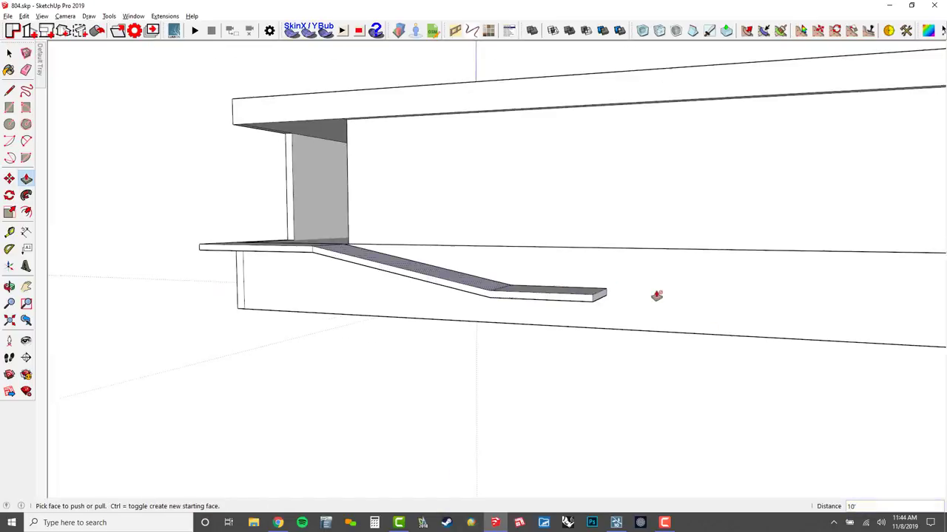
- Extrude the landing's end face 55' to the building's far corner as a new section, keeping the starting face
scroll(655, 297, "up", 2)
left_click(580, 302)
scroll(761, 297, "down", 2)
middle_click_drag(769, 297, 437, 268, "shift")
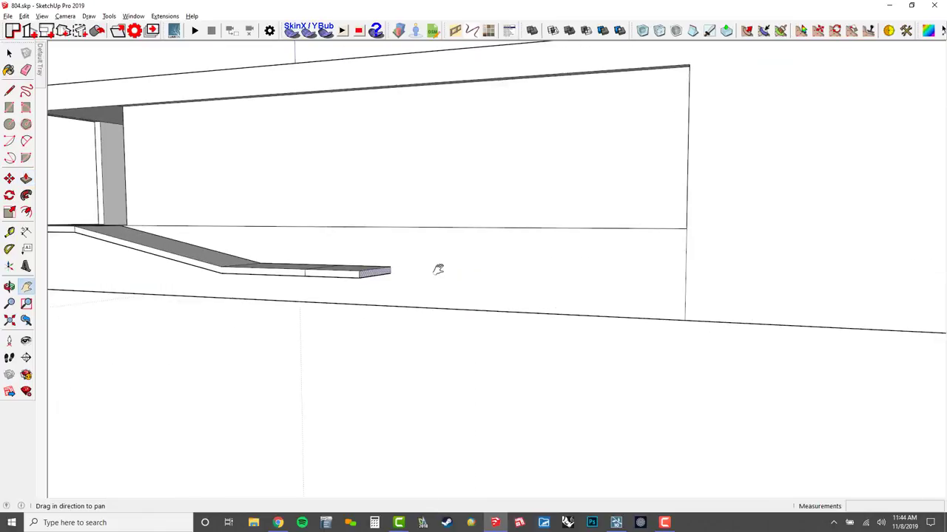
scroll(437, 268, "down", 2)
middle_click_drag(706, 298, 688, 343)
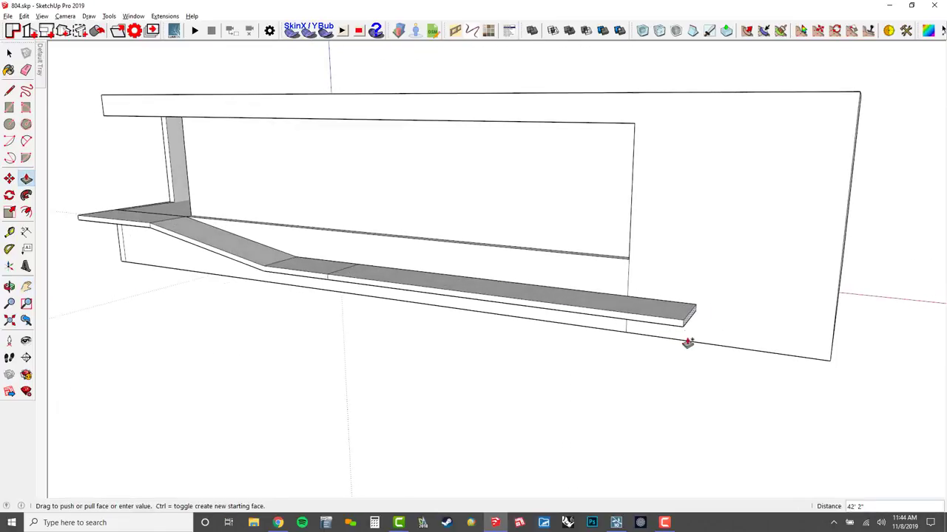
left_click(827, 367)
- Move the far section's end face down 3' 4" to the building's bottom corner to form a second ramp
middle_click_drag(783, 365, 738, 321)
scroll(695, 332, "up", 5)
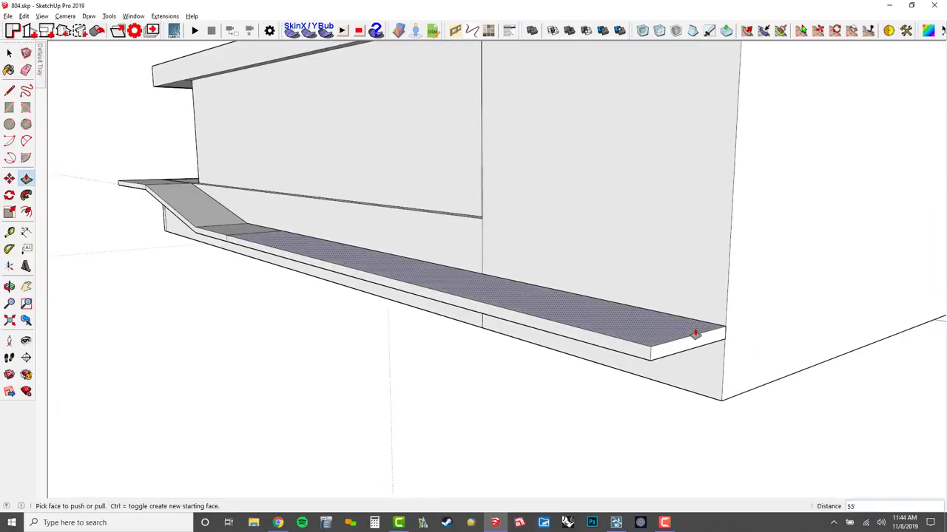
key("space")
left_click(689, 349)
key("m")
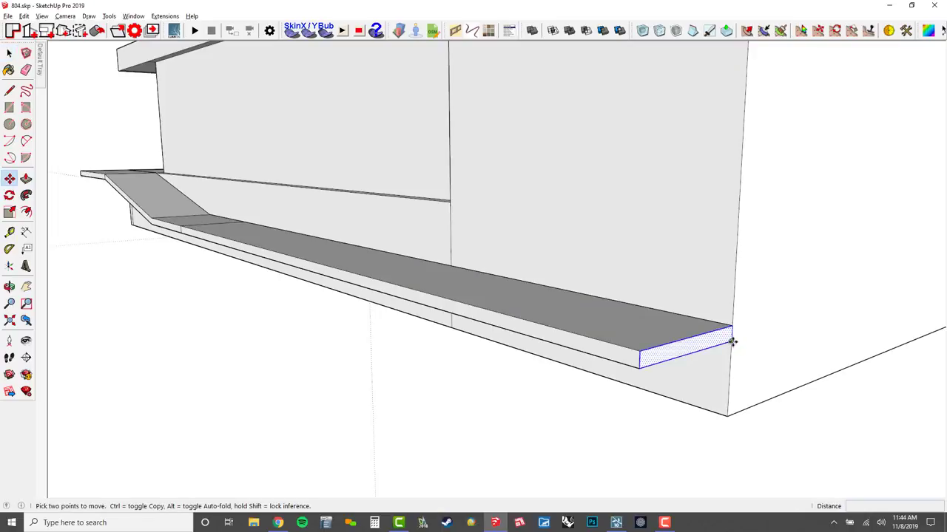
left_click(731, 341)
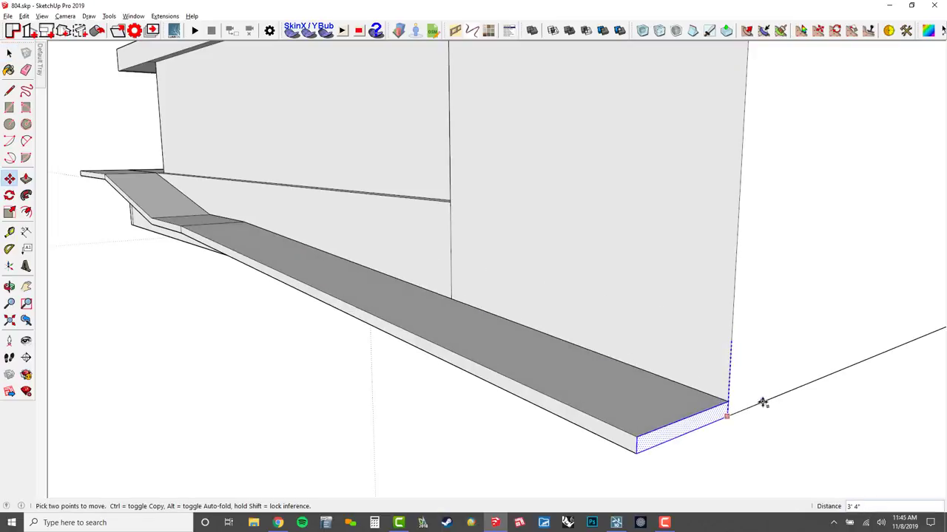
left_click(749, 420)
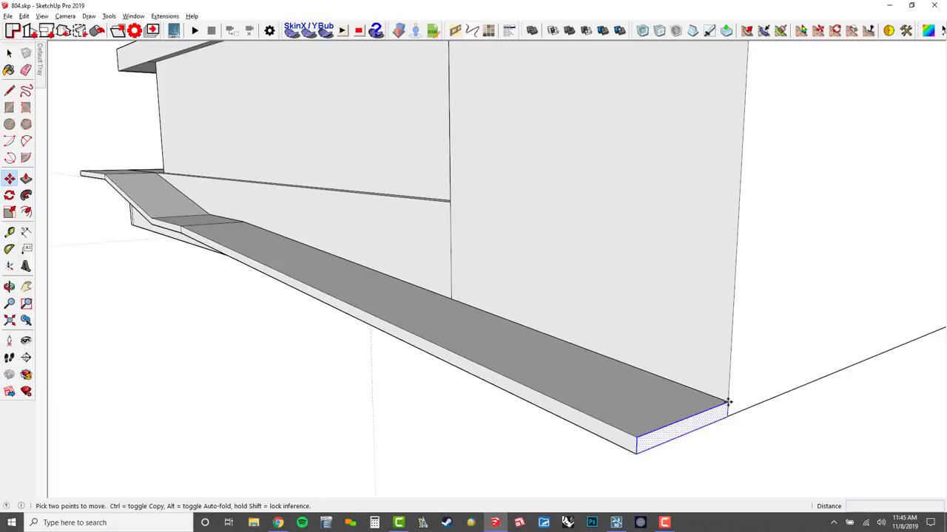
- Slide the top face of the level landing horizontally along the ramp toward the building's far end
middle_click_drag(737, 406, 776, 289)
scroll(708, 293, "down", 1)
scroll(677, 282, "down", 1)
key("space")
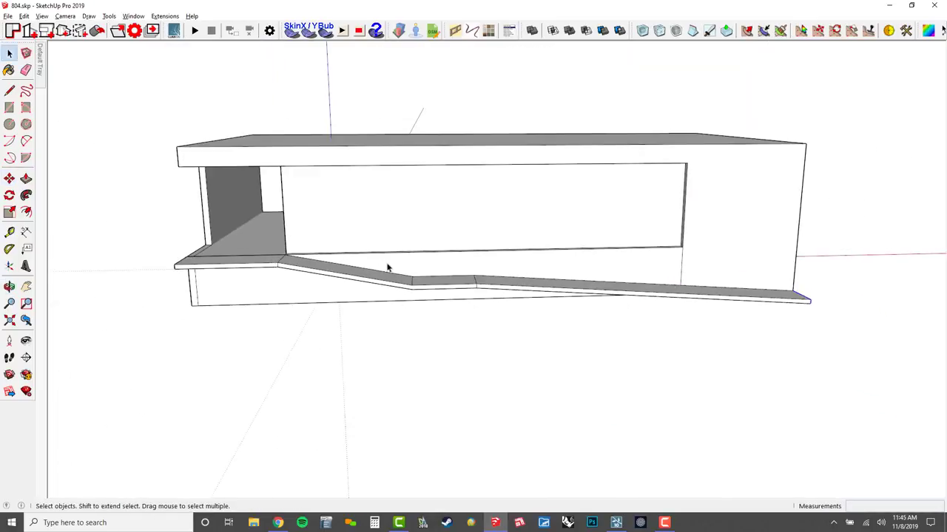
left_click(444, 282)
key("m")
left_click(500, 363)
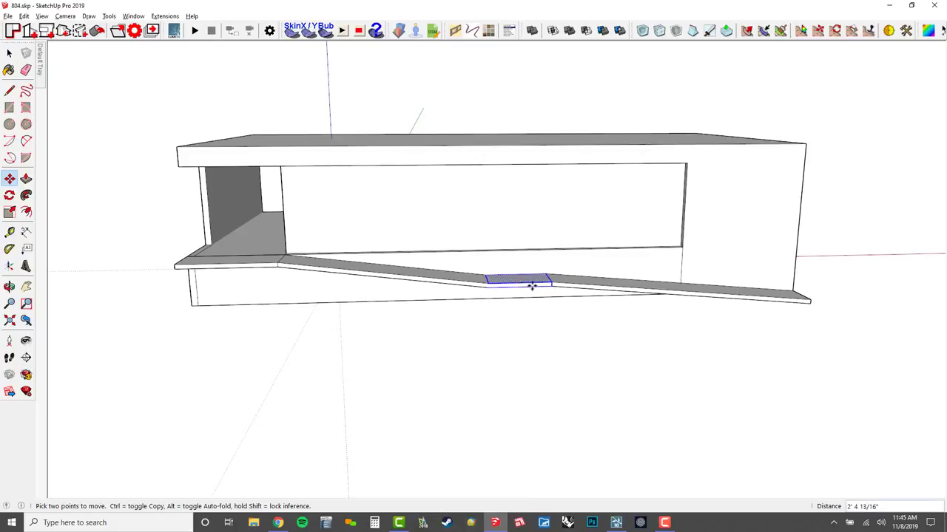
left_click(500, 144)
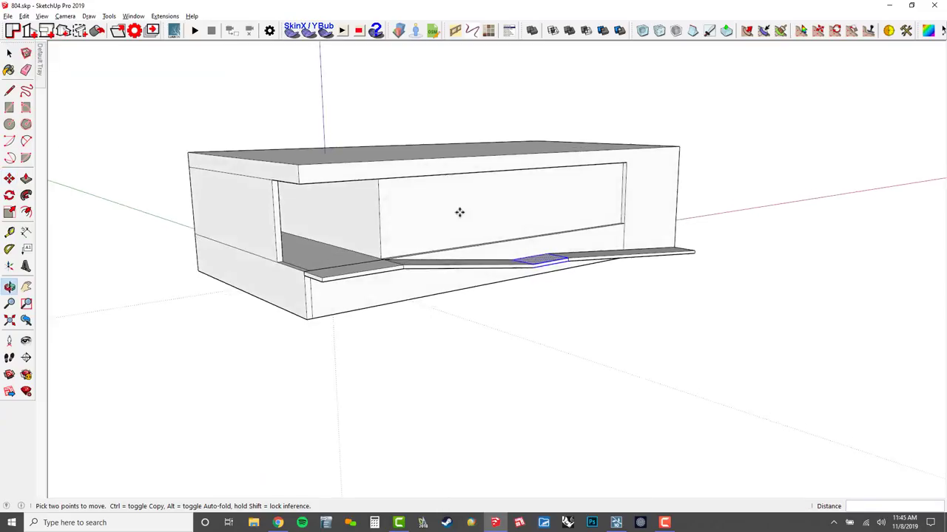
- Select all the connected geometry of the ramp and landing and make it a group
middle_click_drag(459, 212, 362, 281)
key("space")
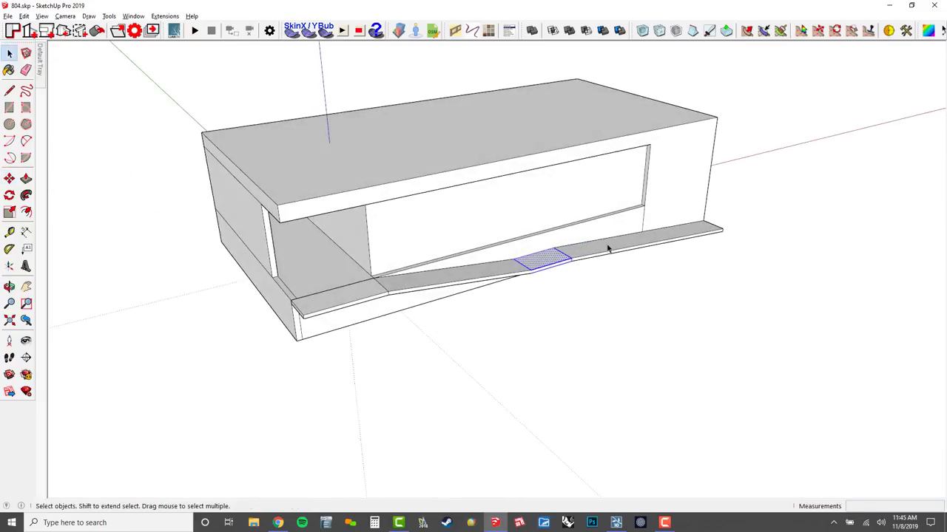
triple_click(608, 249)
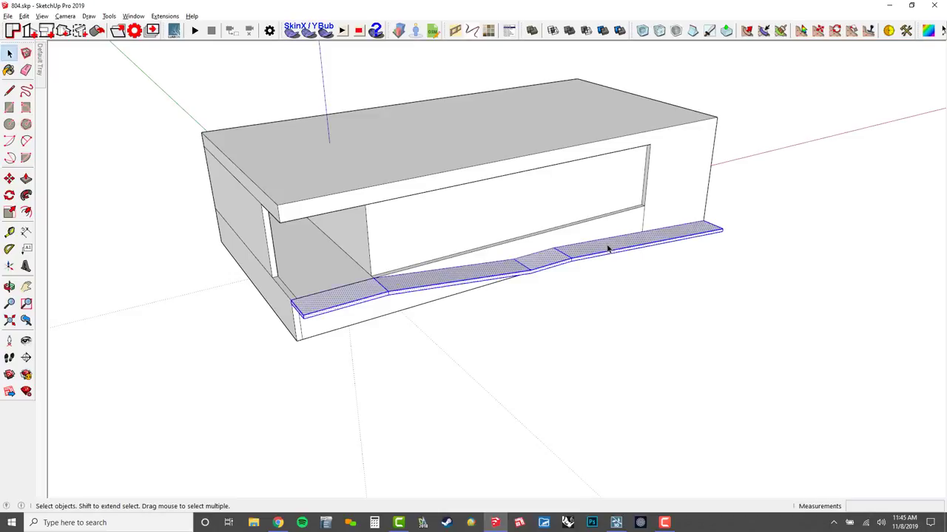
right_click(394, 280)
left_click(436, 109)
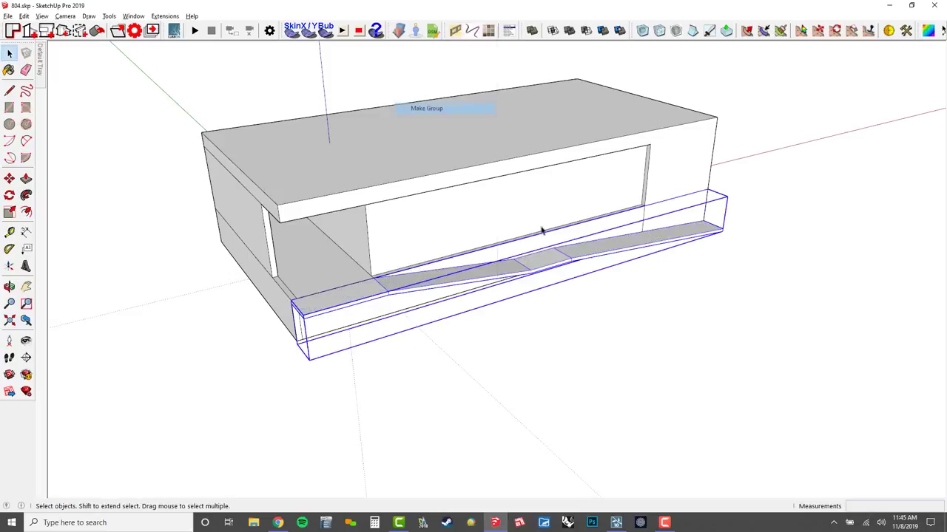
middle_click_drag(540, 230, 601, 400)
left_click(601, 399)
- Draw a narrow ground rectangle under the ramp from the building's front bottom corner to the ramp's outer low-end corner
middle_click_drag(433, 358, 403, 307)
key("r")
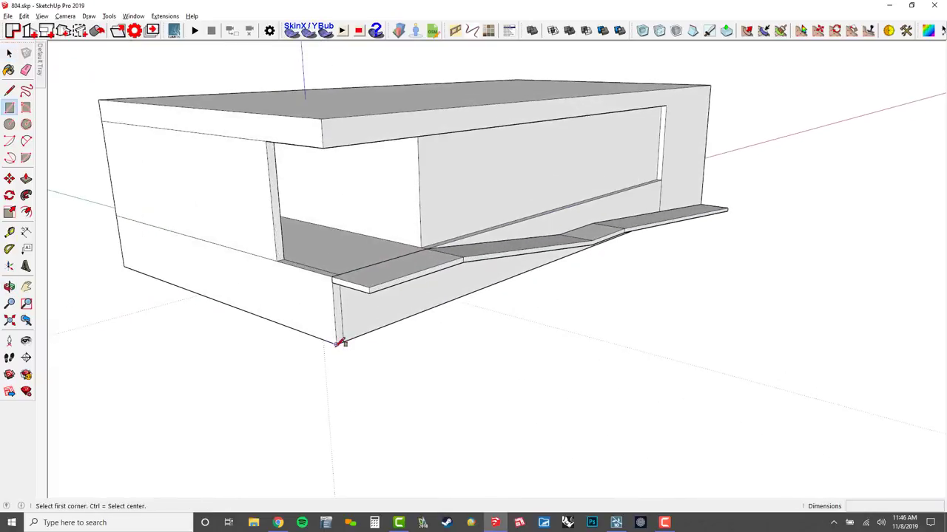
left_click(340, 342)
middle_click_drag(469, 348, 575, 350)
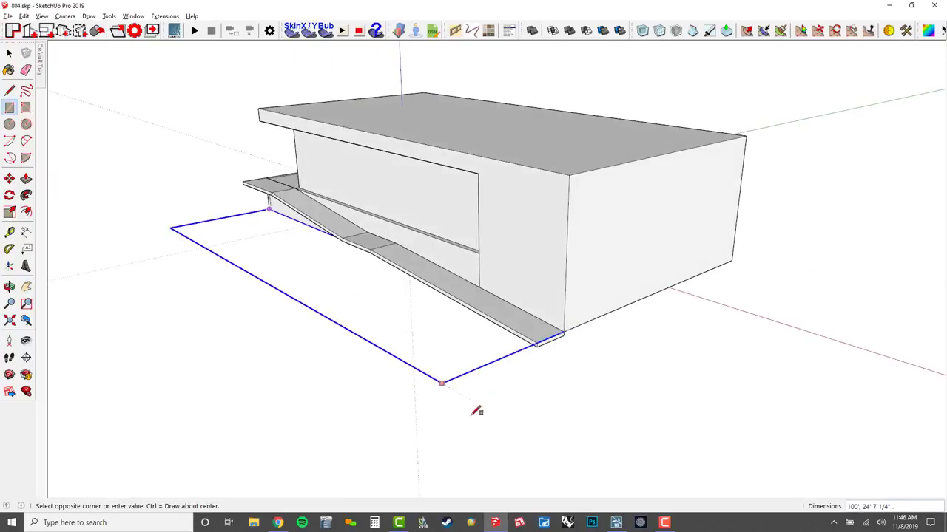
left_click(539, 341)
- Draw a large ground rectangle in front of the building, starting at the outer corner of the strip under the ramp
key("o")
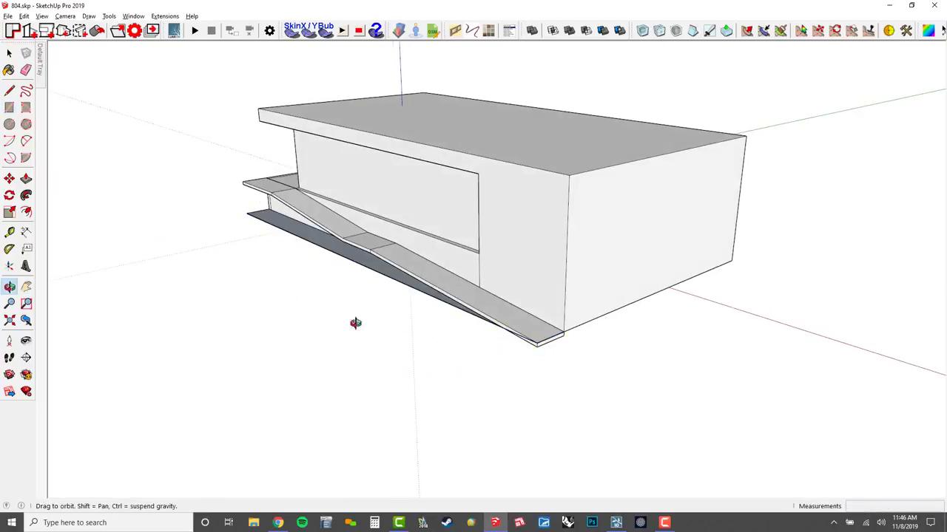
middle_click_drag(355, 323, 776, 325)
middle_click_drag(488, 313, 500, 270, "shift")
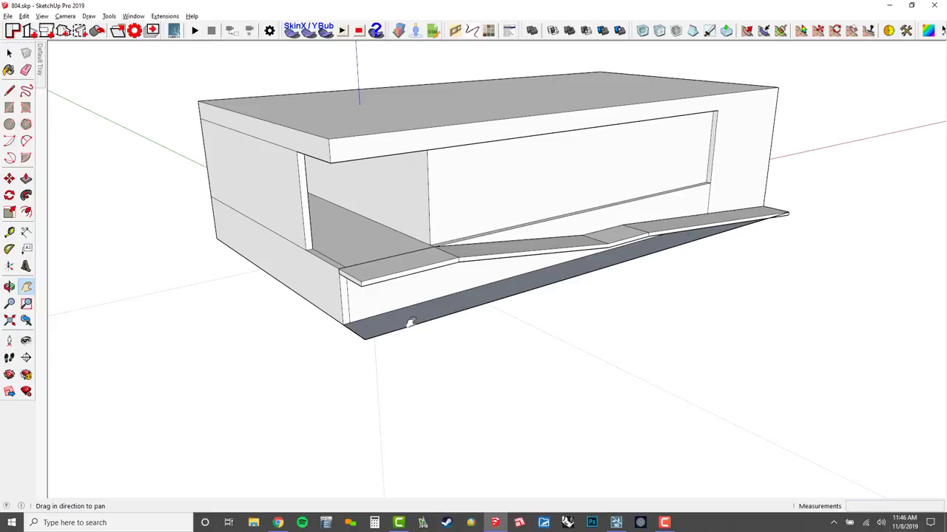
key("r")
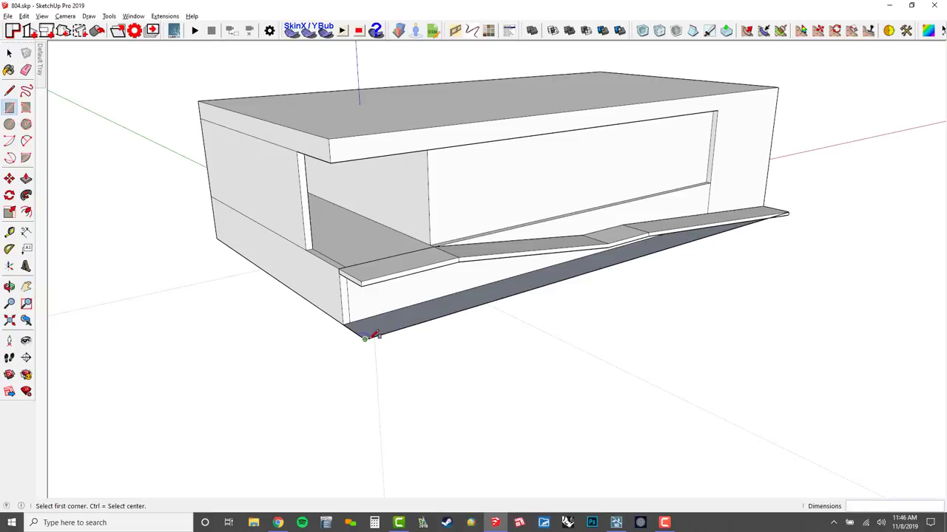
middle_click_drag(396, 312, 532, 388)
middle_click_drag(856, 381, 769, 355)
middle_click_drag(769, 355, 562, 312, "shift")
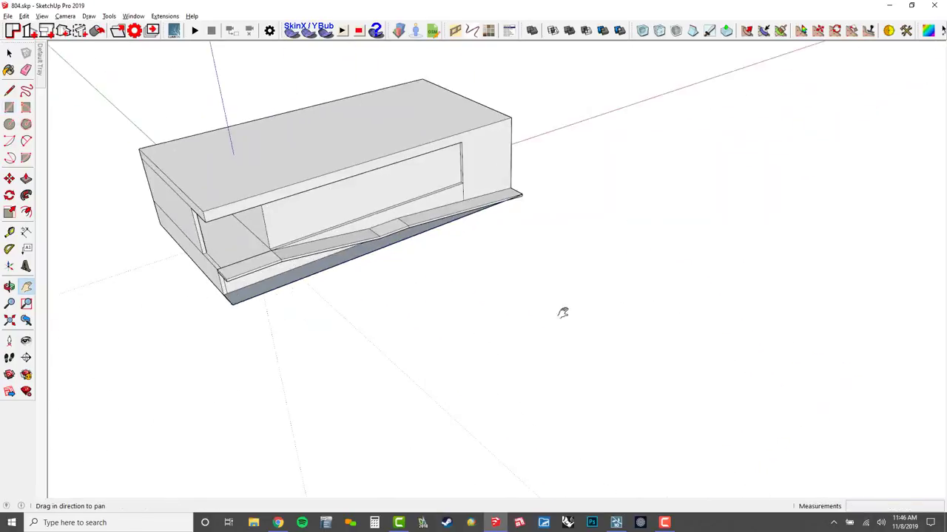
scroll(562, 313, "down", 1)
left_click(825, 323)
- Draw a ground rectangle about 235' by 121' along the terrace side, starting at the front plane's outer corner
middle_click_drag(334, 266, 433, 218, "shift")
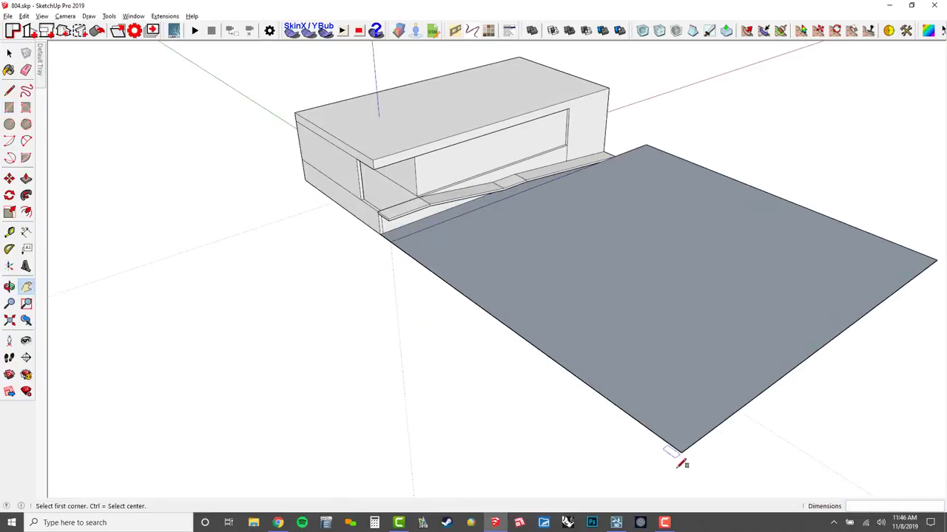
left_click(682, 445)
scroll(684, 442, "down", 2)
left_click(133, 281)
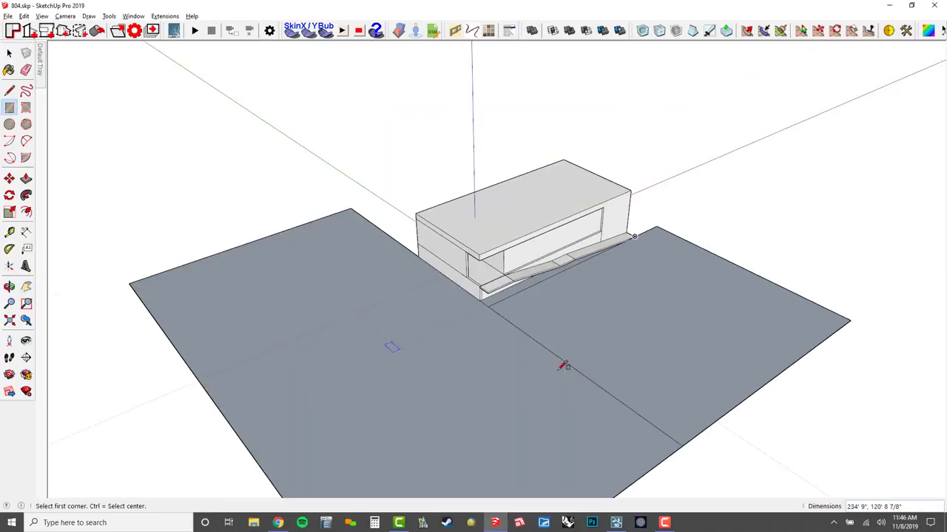
- Erase the edge dividing the two ground rectangles and reverse the merged ground face
key("e")
right_click(563, 357)
left_click(632, 231)
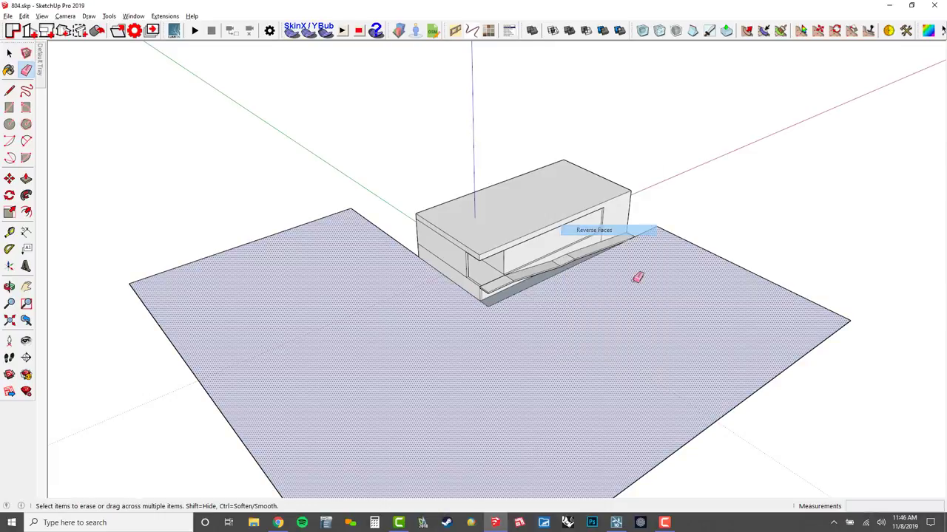
- Draw a ground rectangle at the building's far end, from the ground plane's corner to the building's rear bottom corner
scroll(629, 327, "up", 3)
middle_click_drag(629, 328, 567, 279, "shift")
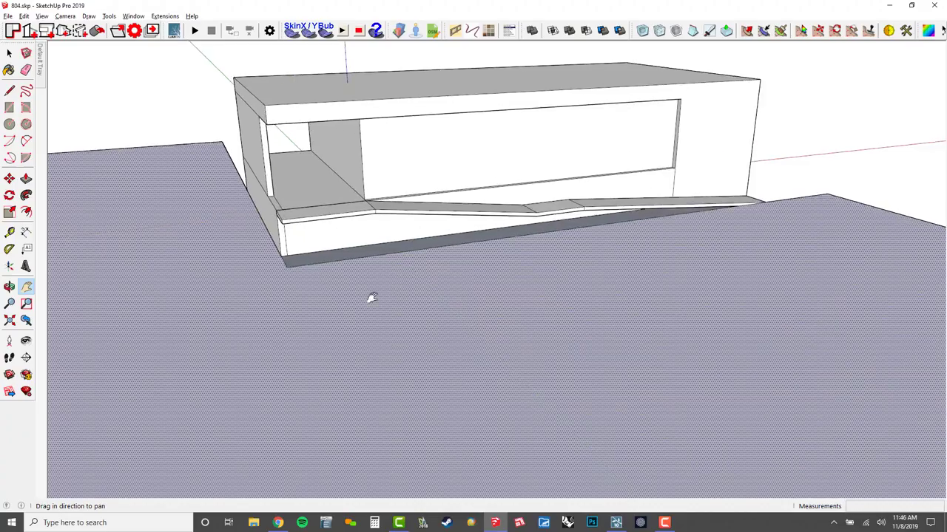
mouse_move(370, 298)
middle_mouse_down()
mouse_move(448, 311)
mouse_move(437, 344)
middle_mouse_up()
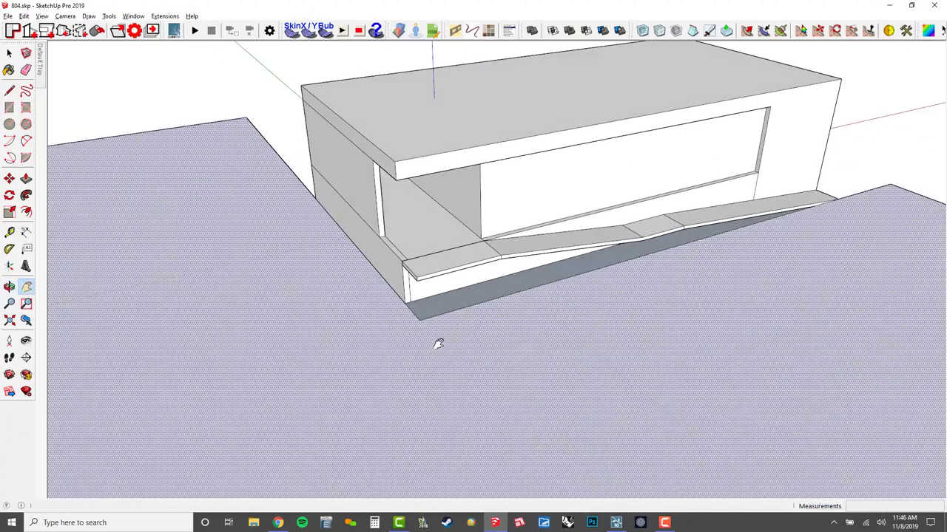
left_click_drag(438, 343, 410, 224)
scroll(410, 223, "down", 3)
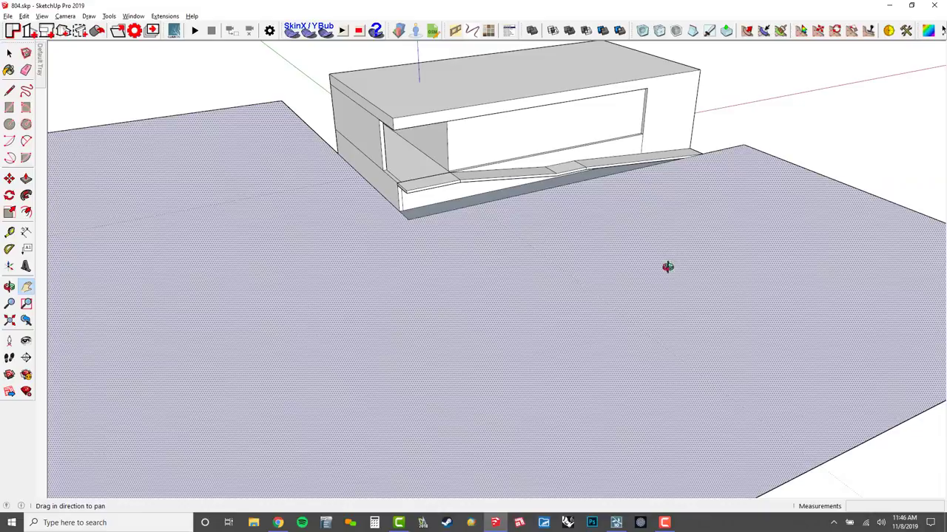
mouse_move(668, 267)
middle_mouse_down()
mouse_move(412, 239)
mouse_move(318, 246)
middle_mouse_up()
scroll(443, 246, "down", 2)
middle_click_drag(503, 255, 319, 290)
scroll(533, 269, "up", 3)
key("r")
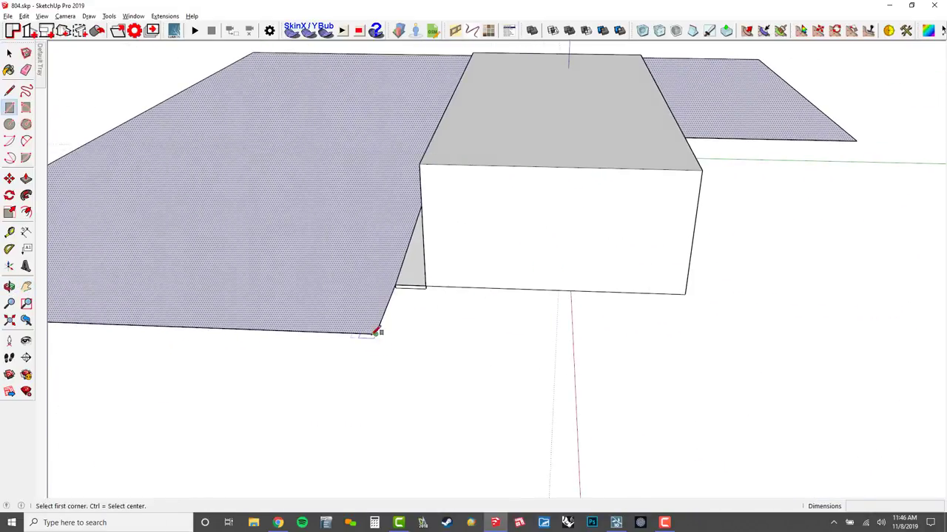
left_click(375, 334)
left_click(689, 293)
- Draw a ground rectangle behind the building, spanning from the far-end rectangle's corner to the terrace-side plane's rear corner
middle_click_drag(689, 292, 503, 388)
left_click(488, 390)
scroll(528, 303, "down", 3)
middle_click_drag(473, 289, 344, 272, "shift")
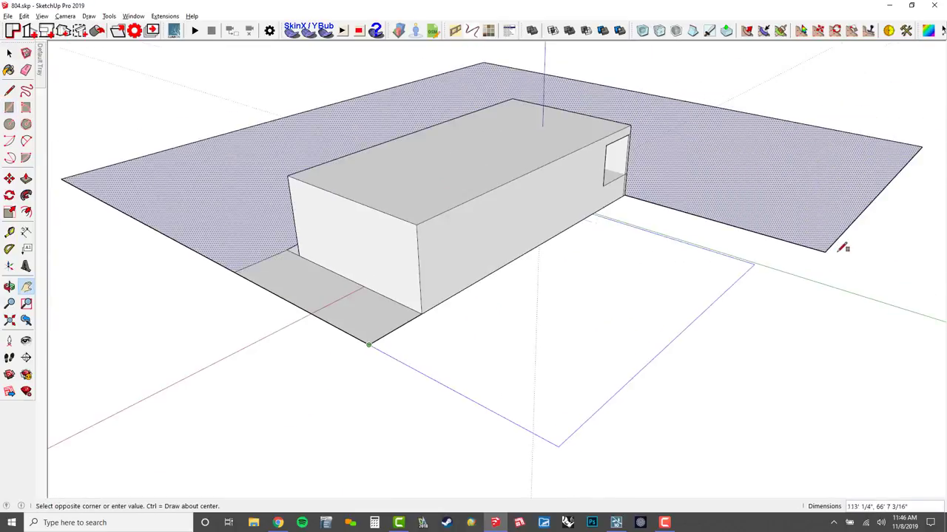
left_click(825, 253)
- Erase the edges dividing the ground rectangles so they form one continuous plane around the building
key("e")
left_click_drag(661, 201, 612, 280)
left_click_drag(408, 335, 260, 256)
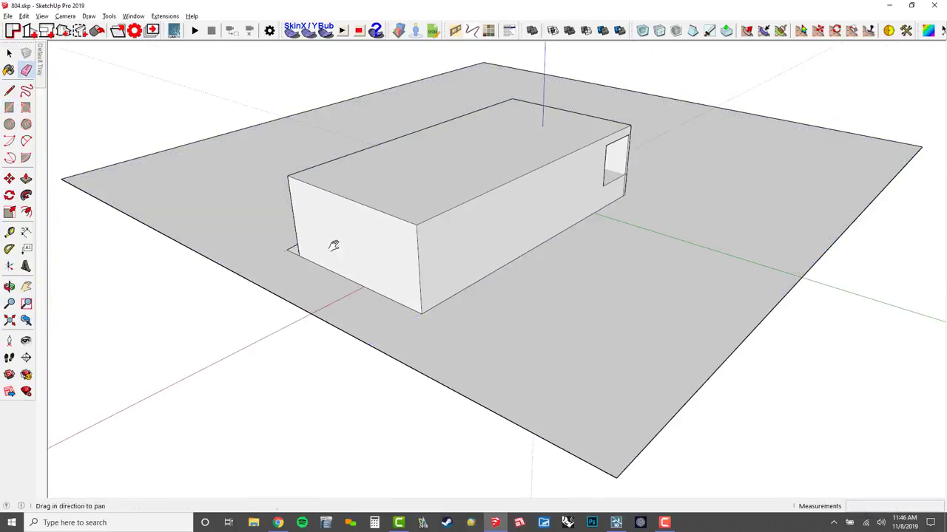
- Select the whole ground plane with its edges and the strip under the ramp, and group them
middle_click_drag(332, 246, 540, 319)
scroll(537, 303, "down", 3)
mouse_move(530, 233)
middle_mouse_down("shift")
mouse_move(528, 198)
mouse_move(444, 368)
middle_mouse_up("shift")
key("space")
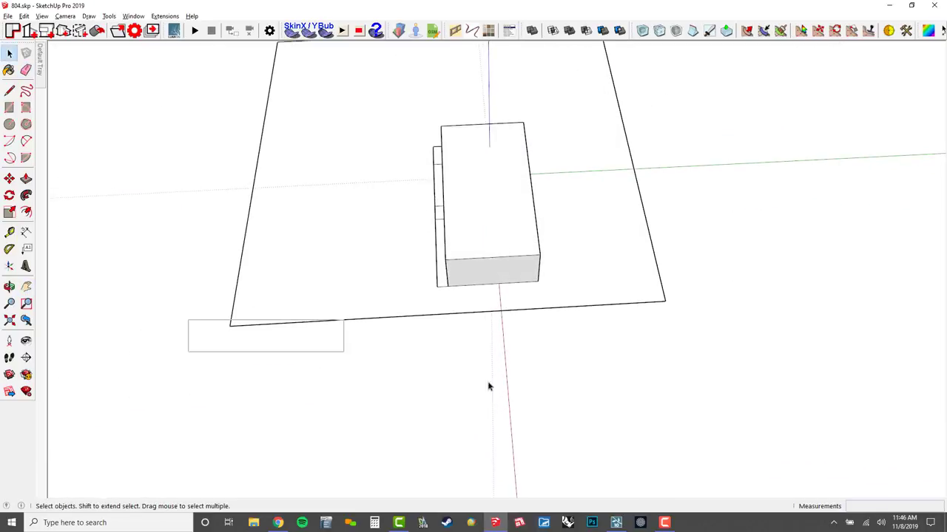
left_click(600, 279)
middle_click_drag(616, 275, 890, 224)
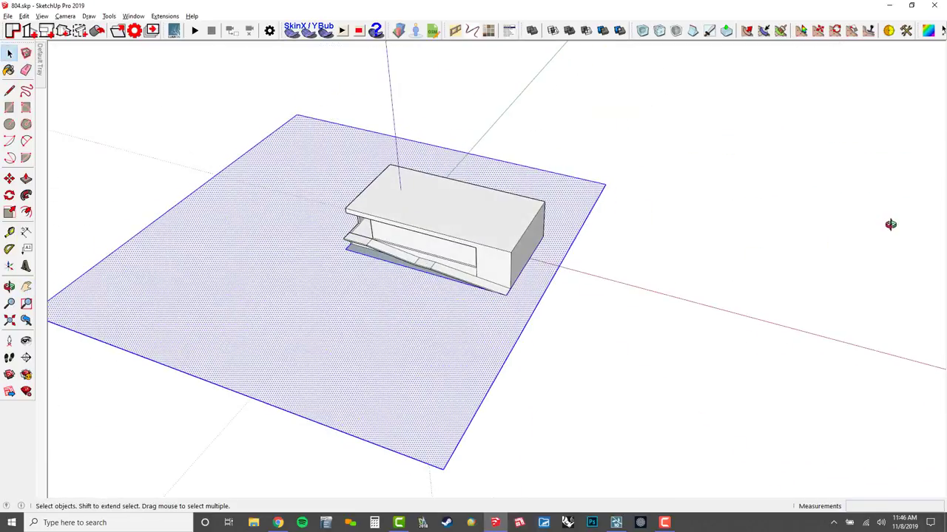
key("ctrl+g")
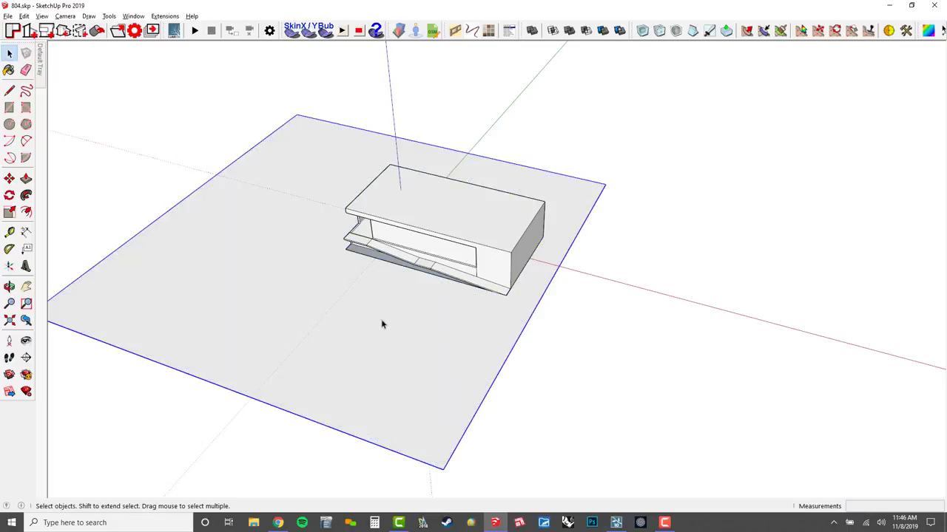
- Open the ground group for editing and hide the rest of the model
scroll(479, 302, "down", 2)
scroll(497, 264, "up", 4)
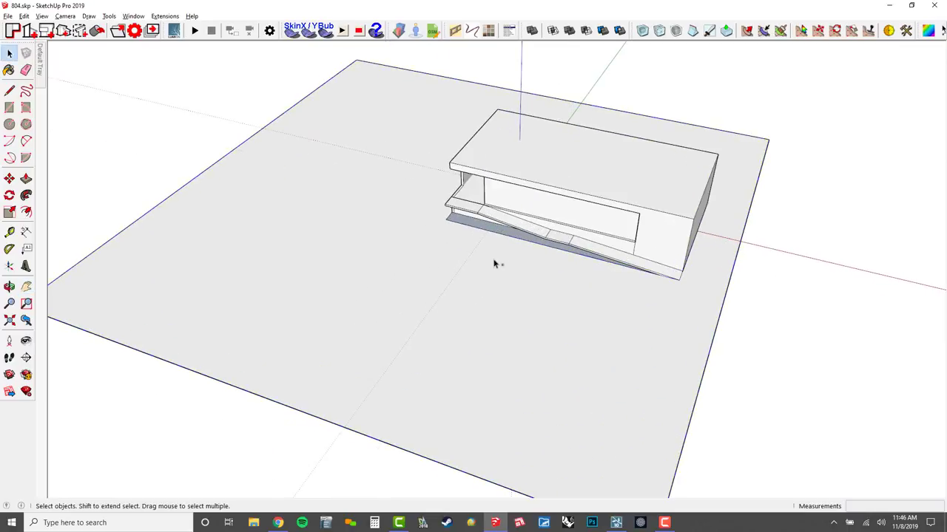
left_click(494, 264, "shift")
scroll(499, 238, "up", 3)
left_click(498, 231, "shift")
scroll(477, 289, "down", 3)
middle_click_drag(475, 296, 627, 271)
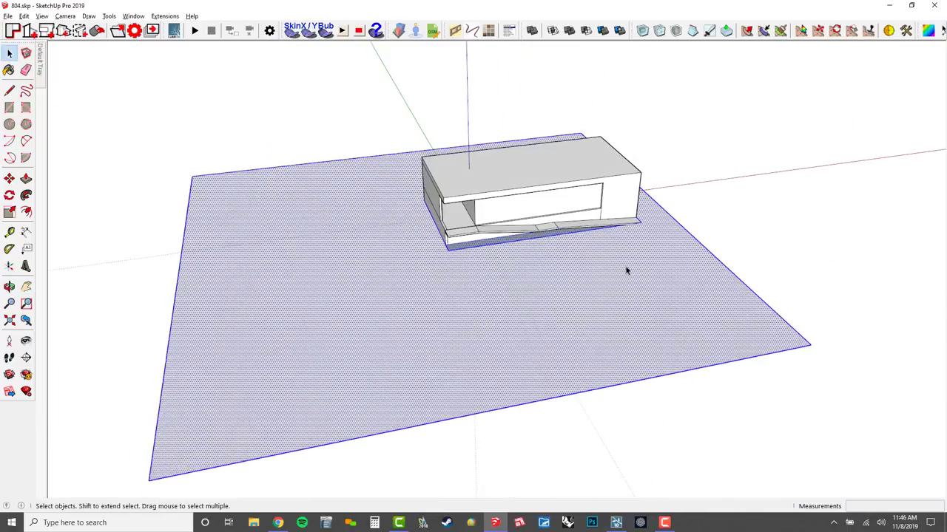
double_click(513, 323)
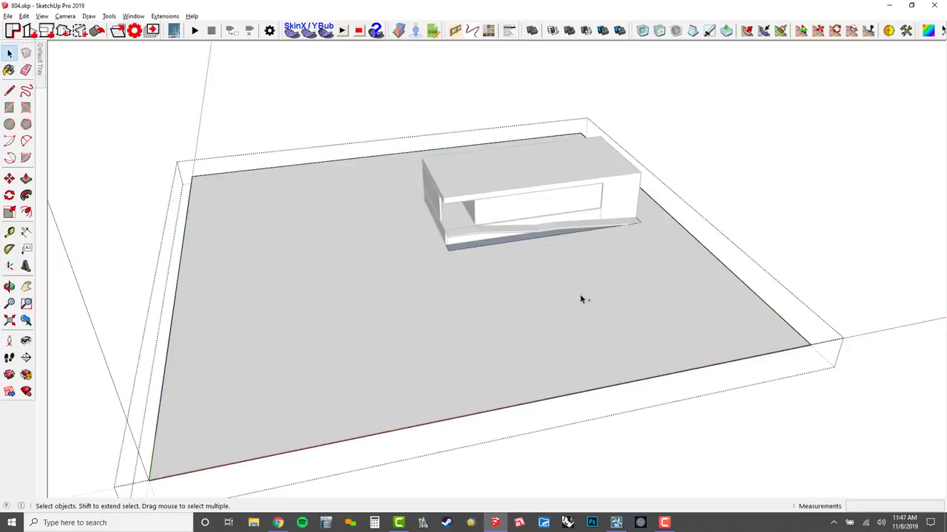
key("ctrl+h")
middle_click_drag(592, 285, 568, 331)
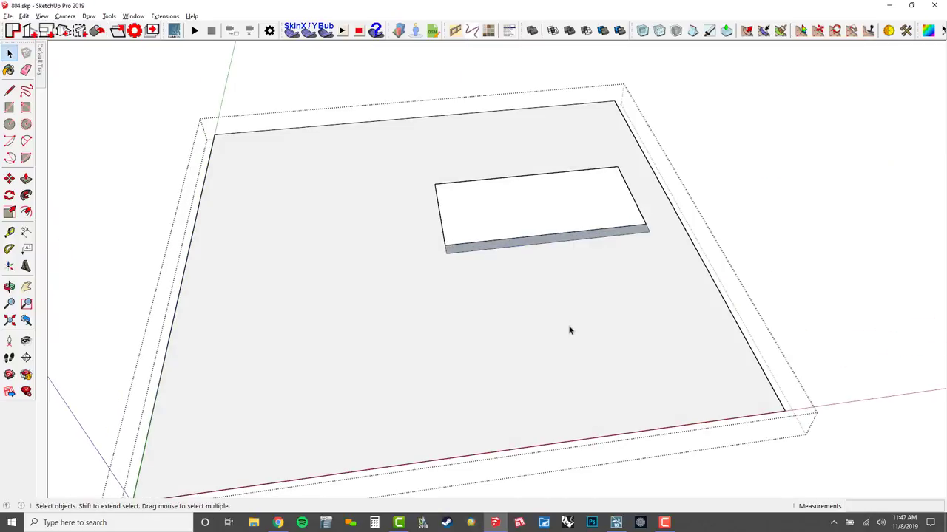
- Cut the building footprint outline and the strip under the ramp out of the ground group, and close the group
left_click_drag(391, 151, 665, 301)
key("Delete")
key("Escape")
scroll(667, 269, "down", 3)
scroll(615, 310, "down", 3)
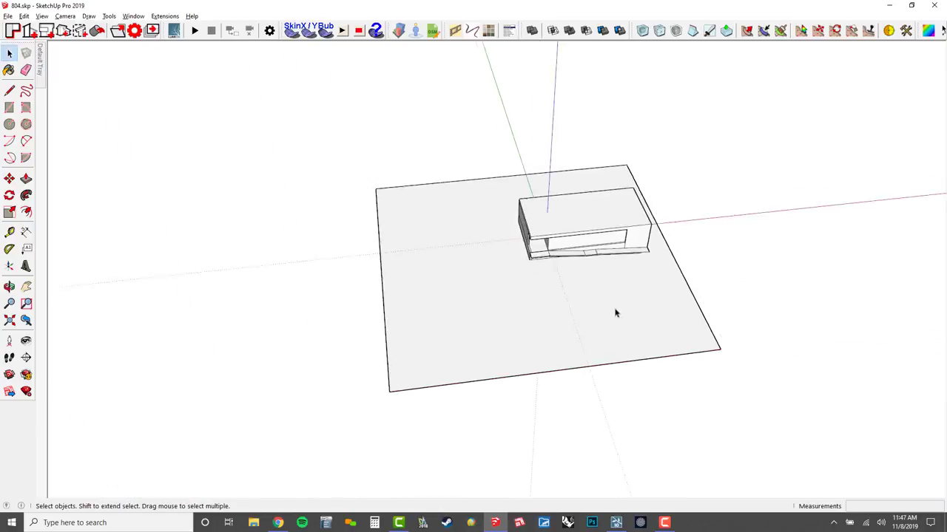
- Open the ground group and move the plane's edge beyond the ramp's low end outward to widen the site
triple_click(614, 309)
scroll(527, 294, "down", 2)
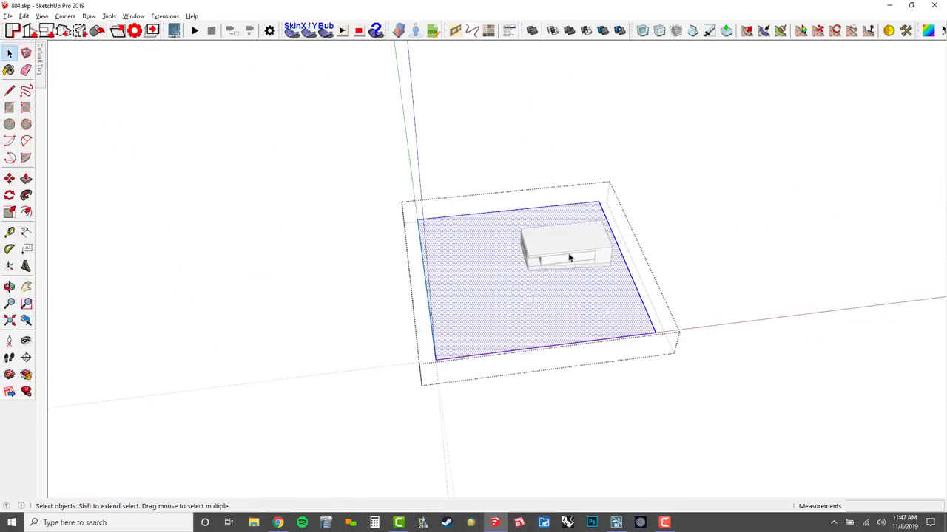
key("m")
key("ctrl+t")
left_click(603, 211)
scroll(621, 211, "down", 2)
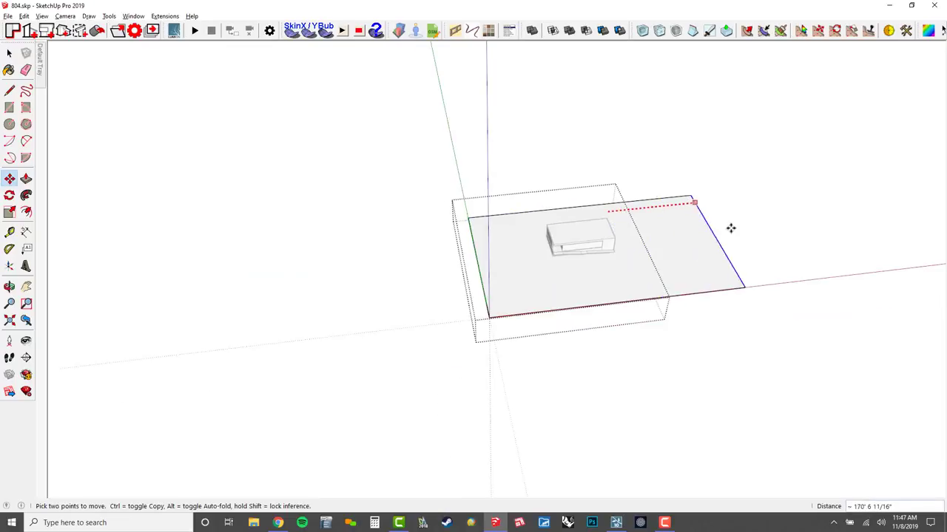
left_click(730, 229)
- Move the ground plane's rear edge, its terrace-side edge by about 120', and its front edge outward to enlarge the site
left_click(668, 198)
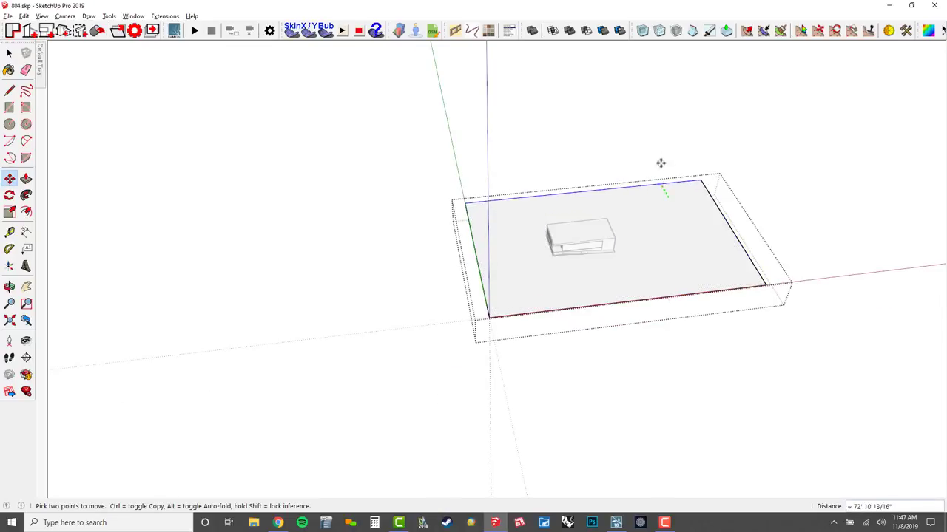
left_click(619, 128)
left_click(473, 243)
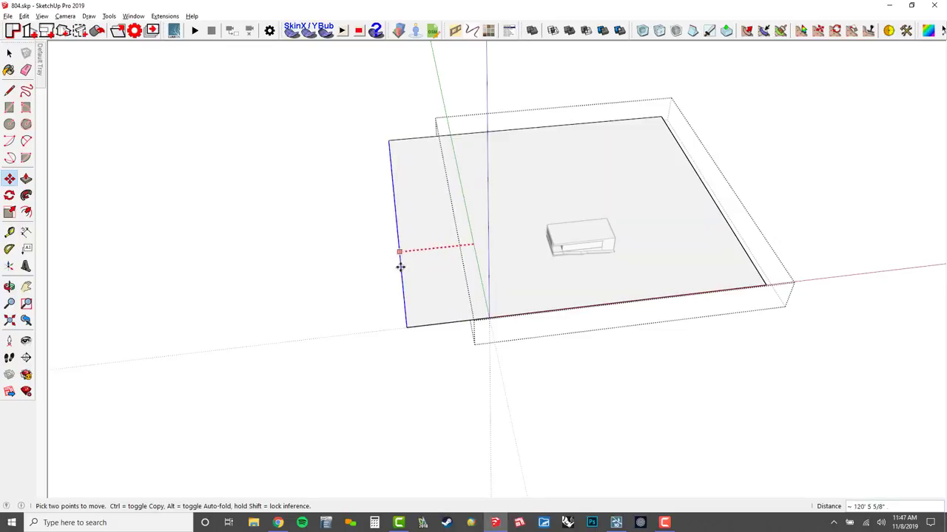
left_click(399, 264)
left_click(605, 316)
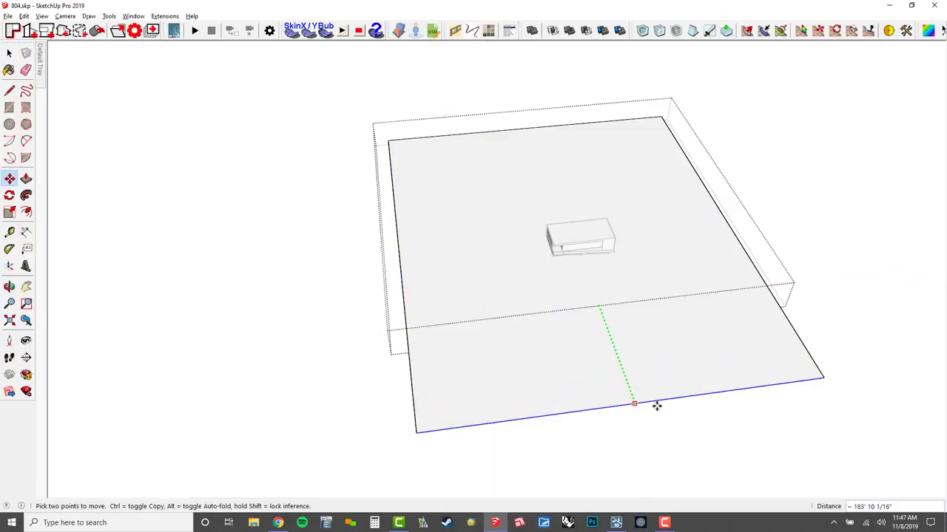
left_click(647, 386)
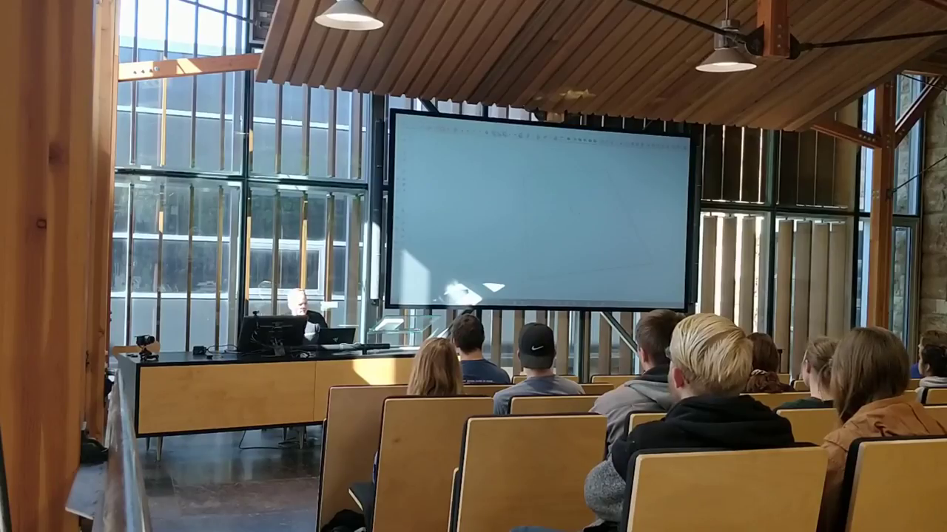
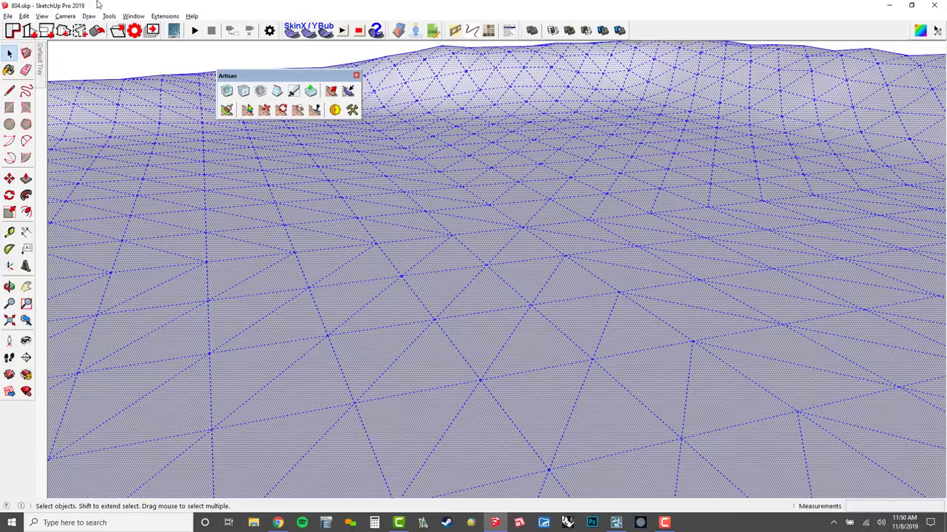
- Paste the cut building footprint and ramp strip in place on the sculpted terrain mesh
left_click(26, 16)
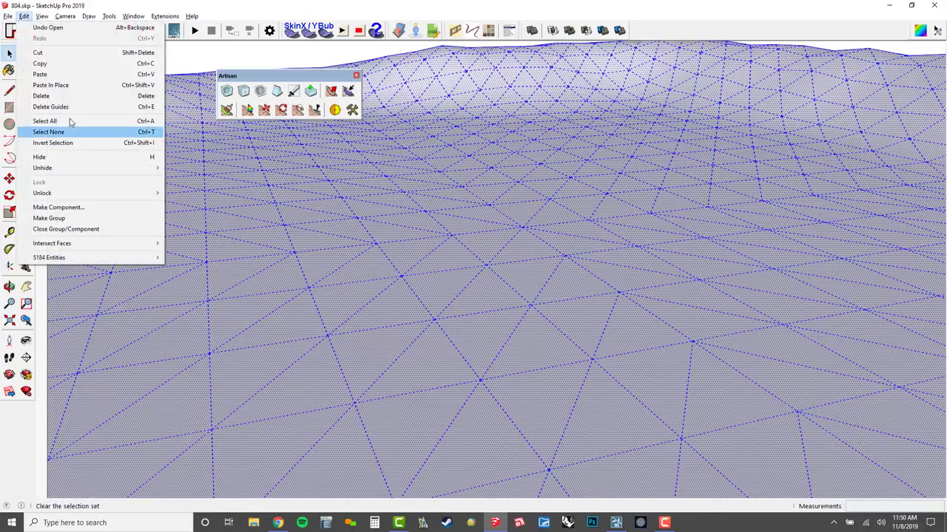
left_click(51, 86)
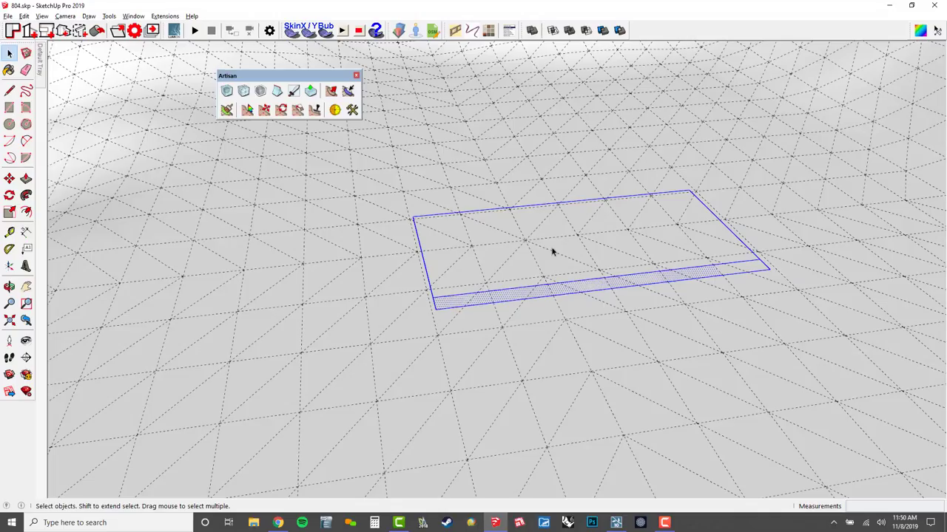
- Turn off the hidden geometry display and delete the terrain face inside the building footprint
left_click(556, 250)
key("alt+h")
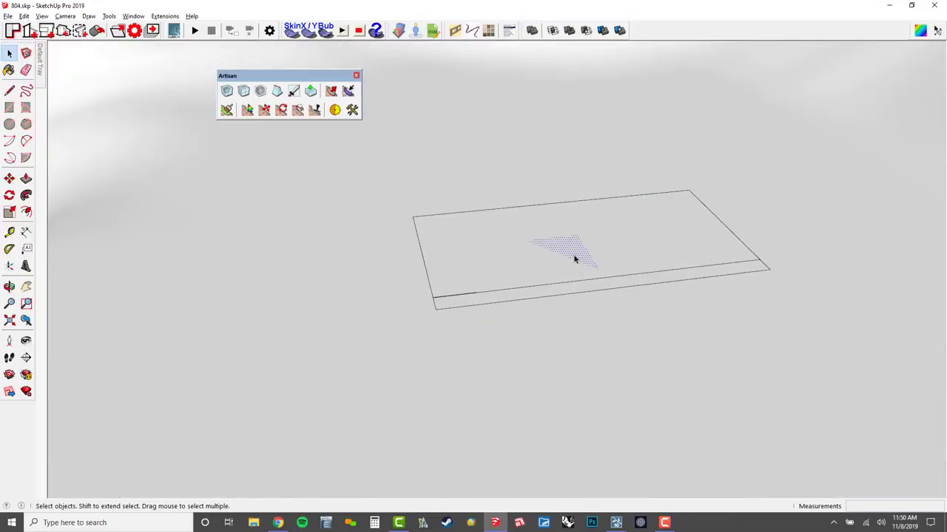
left_click(576, 259)
key("Escape")
scroll(591, 288, "up", 2)
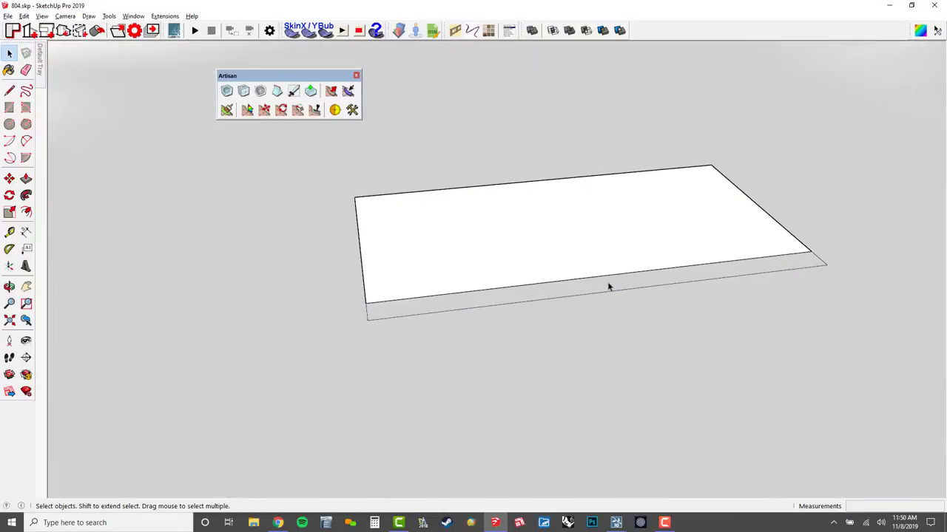
- Copy the ramp strip outward by its own width so the copy sits directly in front of the original
left_click(609, 287)
double_click(548, 301)
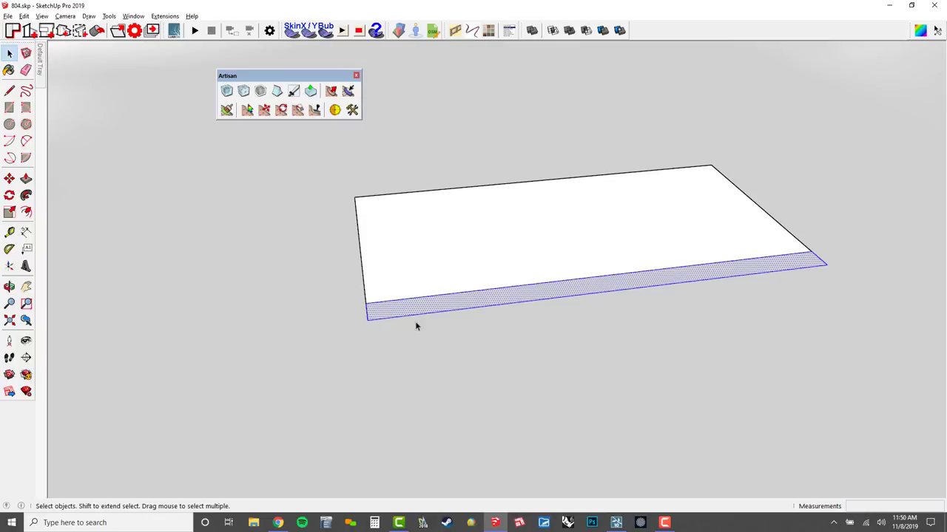
key("c")
key("m")
left_click(366, 303)
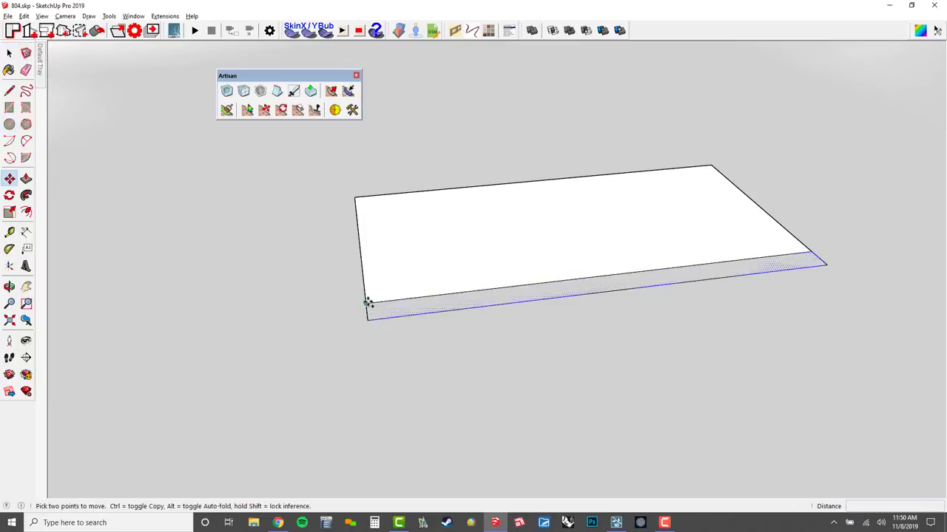
key("ctrl")
left_click(367, 318)
middle_click_drag(367, 317, 497, 342)
- Draw a rectangle 100' by about 22' 8" on the terrain, extending outward from the copied strip's outer edge
key("r")
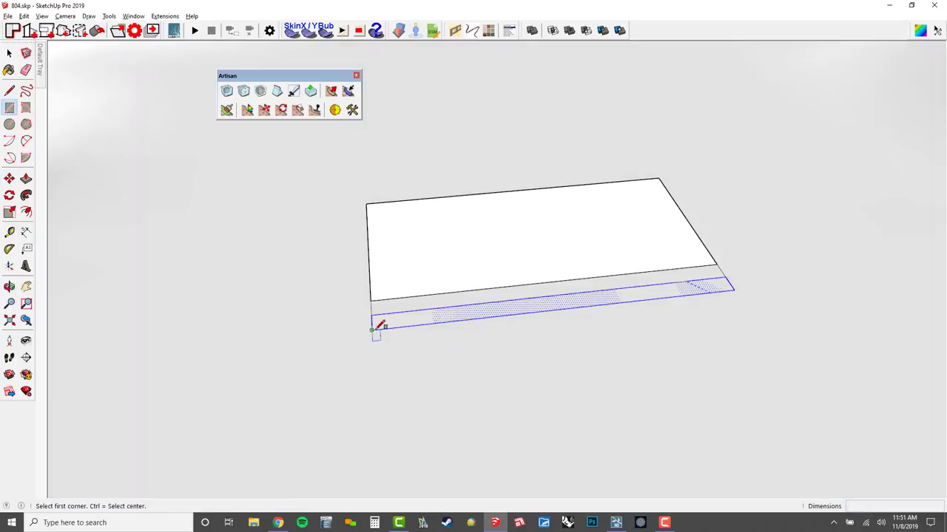
left_click(372, 330)
scroll(702, 238, "up", 2)
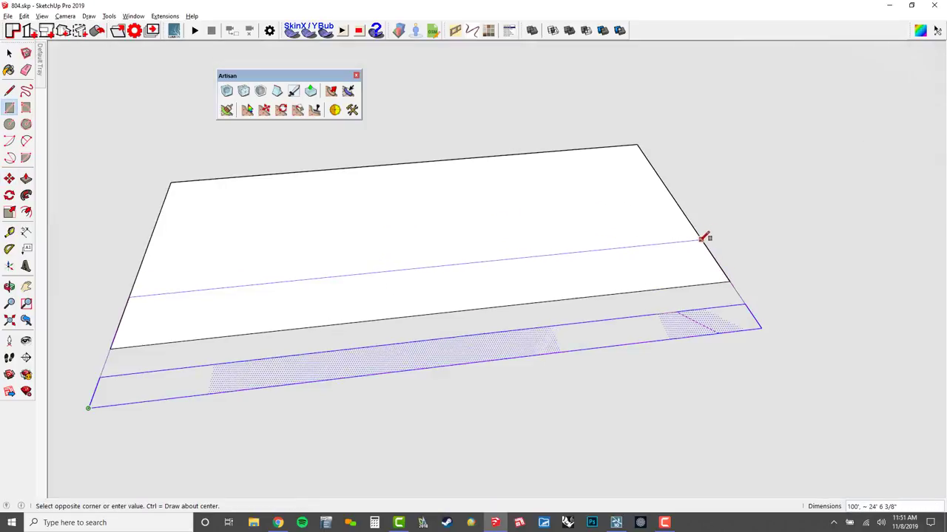
scroll(703, 238, "down", 3)
left_click(734, 323)
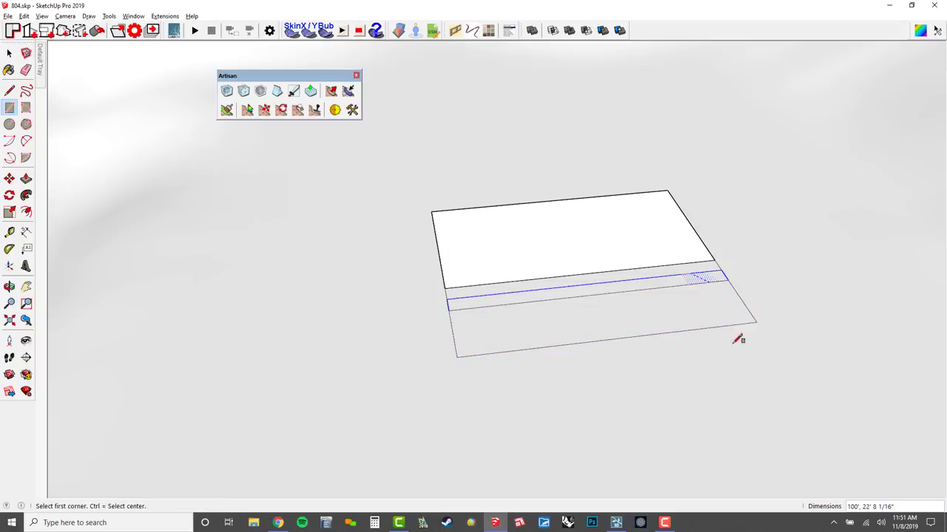
scroll(651, 340, "up", 2)
- Display hidden geometry and erase the triangulation lines inside the new front rectangle
key("alt+h")
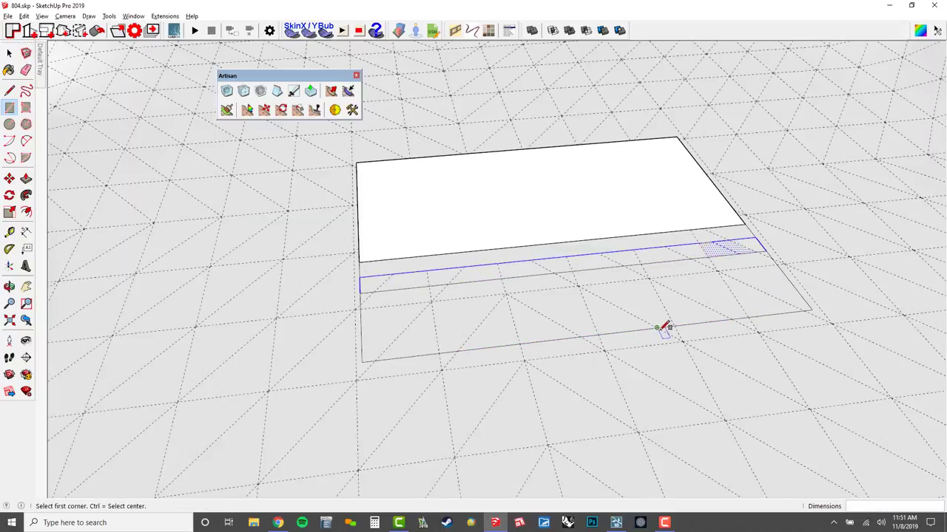
key("e")
mouse_move(410, 304)
left_mouse_down()
mouse_move(426, 307)
mouse_move(421, 326)
mouse_move(666, 304)
left_mouse_up()
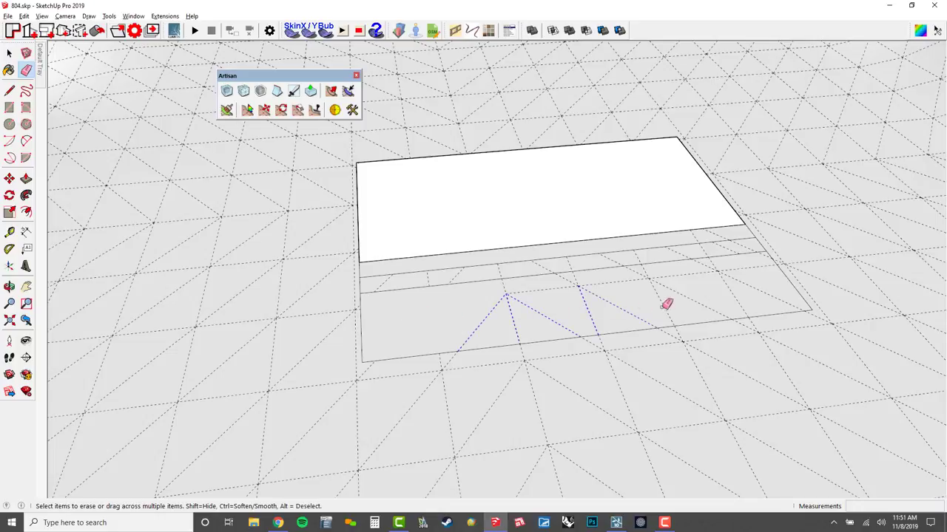
mouse_move(736, 268)
left_mouse_down()
mouse_move(680, 311)
mouse_move(666, 288)
mouse_move(613, 275)
mouse_move(574, 278)
left_mouse_up()
left_click_drag(503, 289, 494, 289)
scroll(751, 259, "up", 5)
left_click_drag(776, 247, 779, 267)
scroll(729, 288, "down", 3)
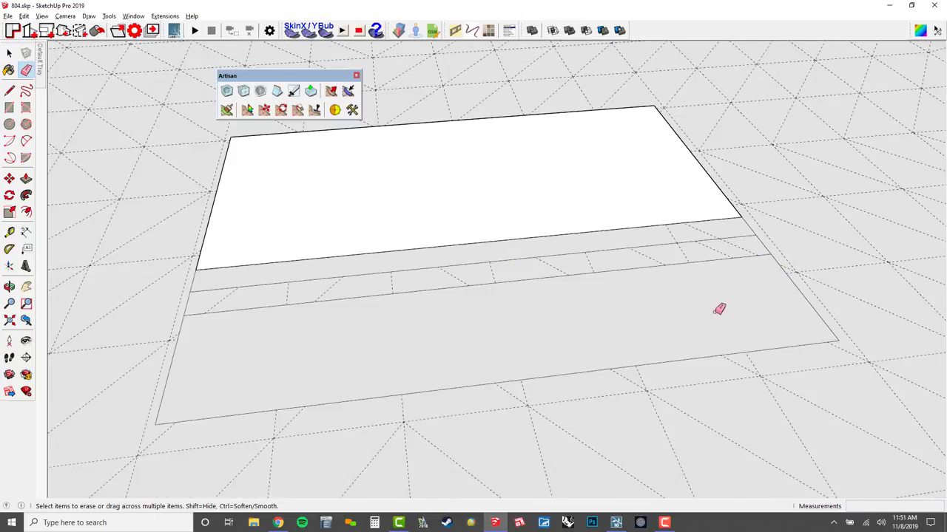
- Show the rest of the model while editing the terrain group so the building is displayed beside the new rectangle
left_click(41, 15)
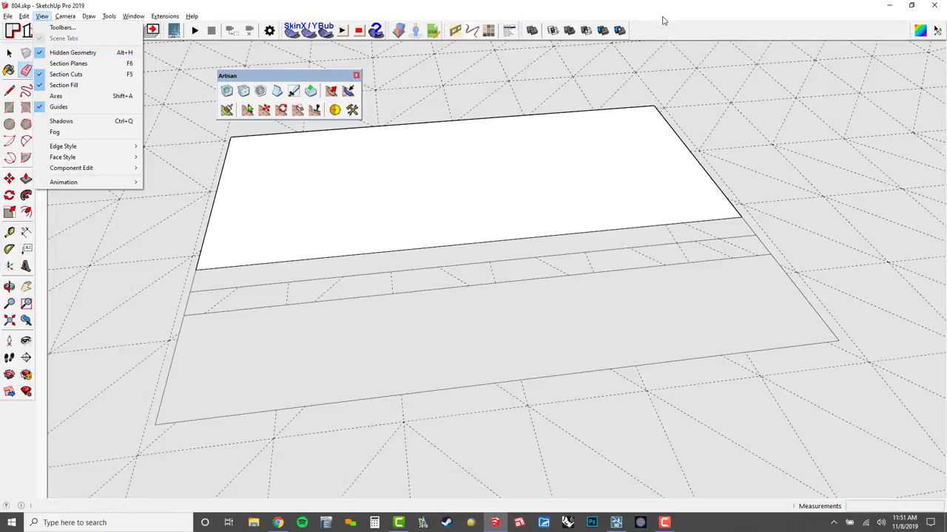
left_click(626, 250)
middle_click_drag(625, 249, 517, 245)
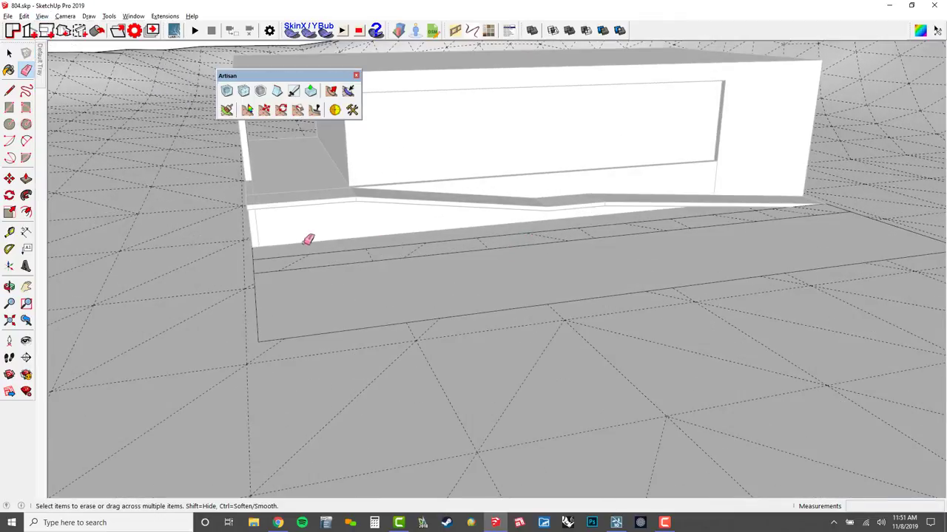
middle_click_drag(622, 208, 504, 343)
- Offset the front rectangle inward by 8" and offset the resulting inner face inward by a further 48"
key("f")
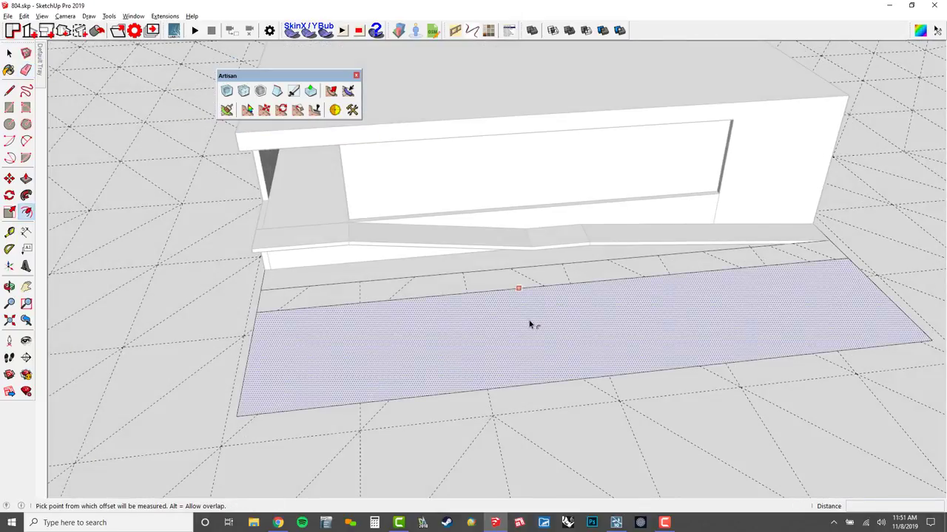
left_click(530, 325)
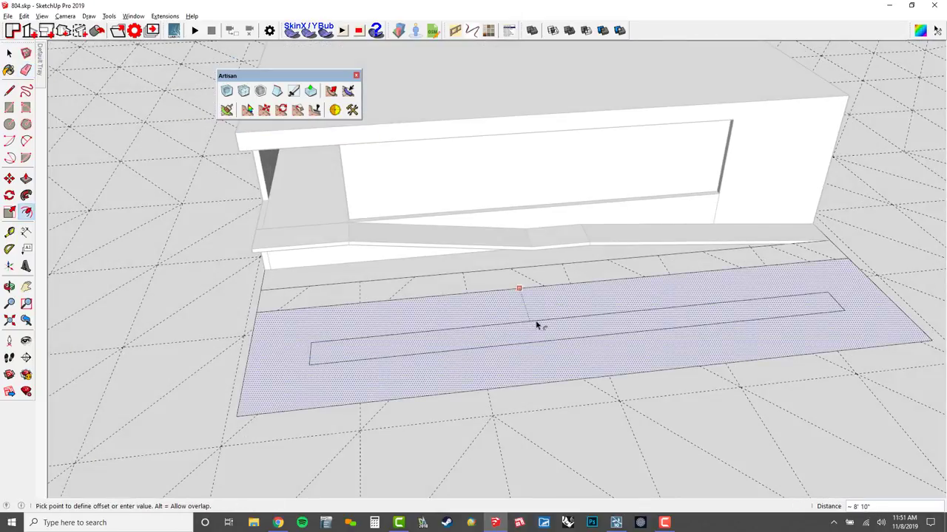
type("8")
key("Return")
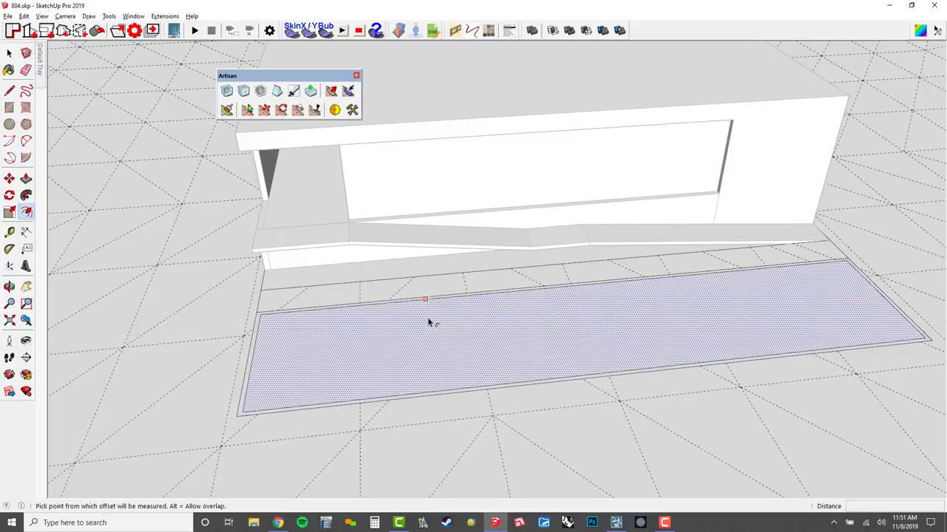
left_click(429, 322)
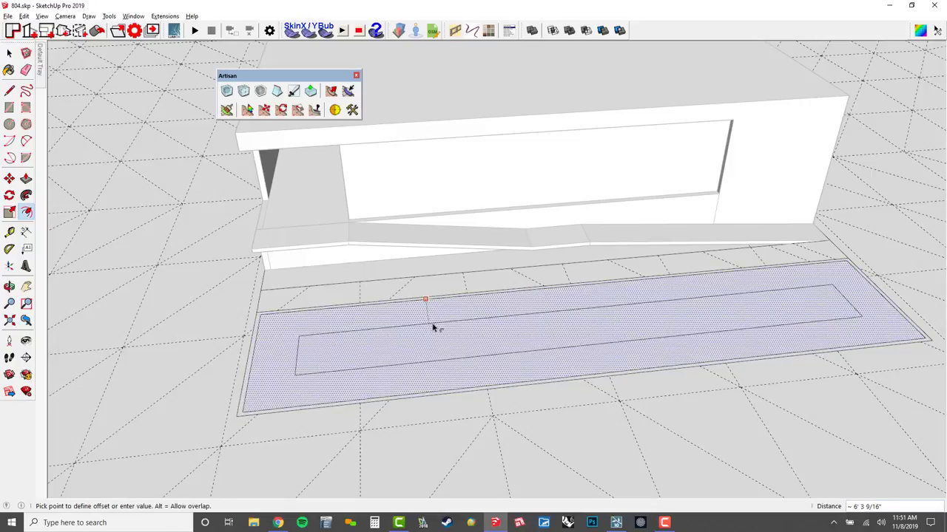
type("48")
key("Return")
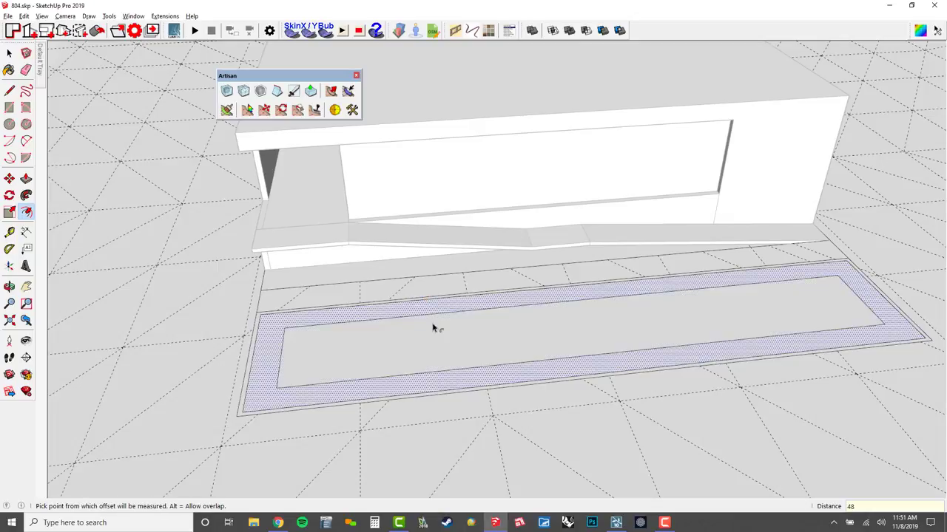
key("m")
left_click(848, 290)
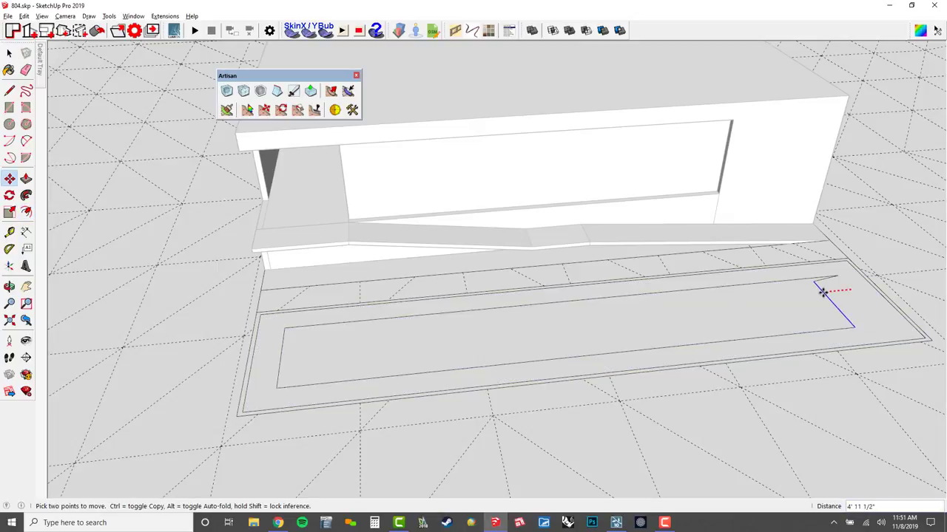
key("Escape")
scroll(840, 279, "up", 3)
left_click(841, 280)
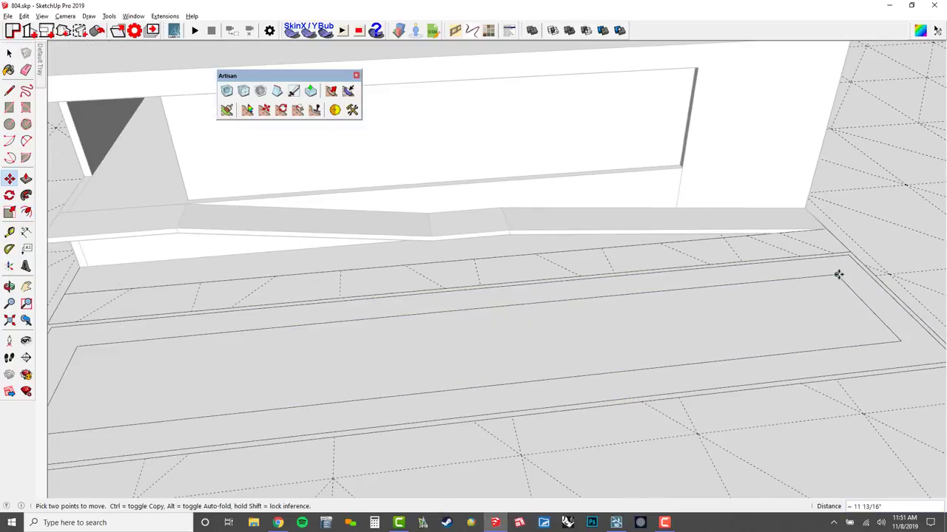
left_click(837, 298)
scroll(833, 301, "down", 3)
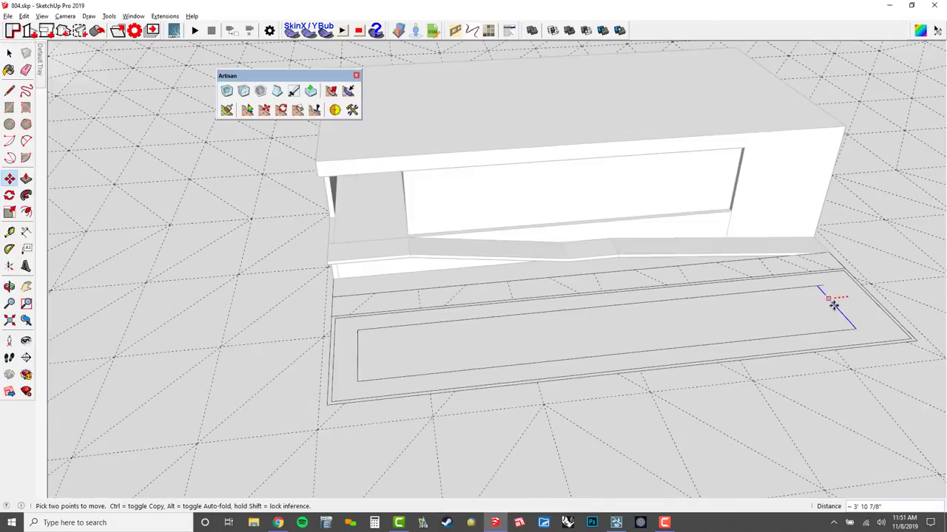
key("Escape")
- Draw four spaced rectangles, each about 16' to 17' by 13' 4", along the full depth of the innermost panel
key("r")
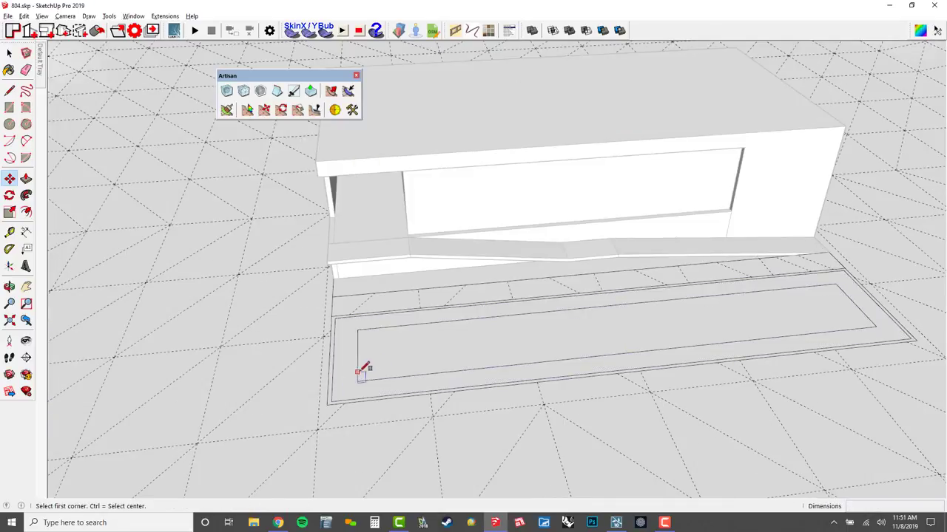
left_click(483, 368)
left_click(562, 311)
left_click(620, 354)
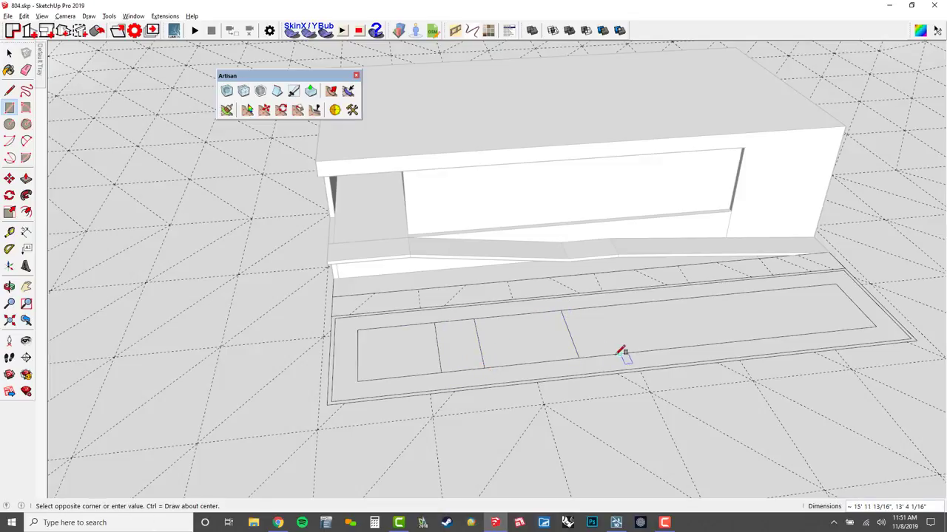
left_click(692, 295)
left_click(735, 295)
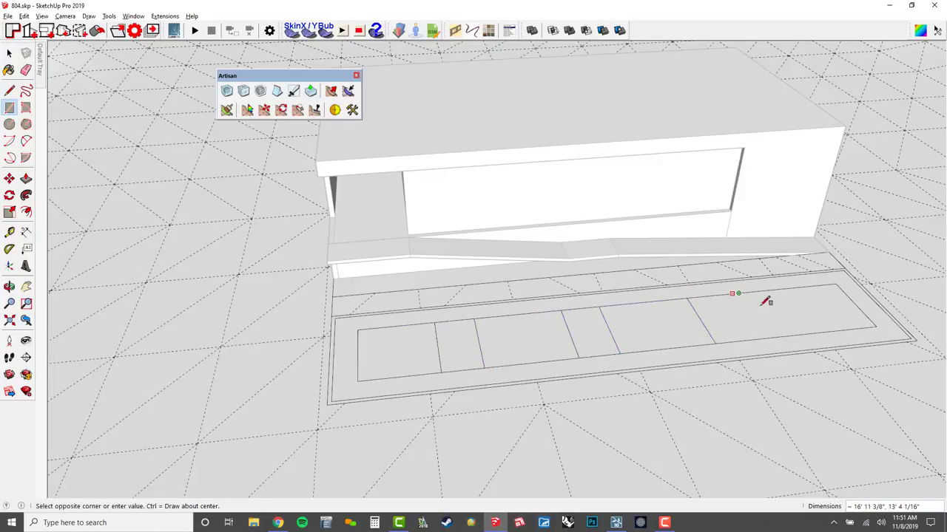
left_click(877, 325)
- Erase the leftover edge segments joining the four rectangles so each one stands as a separate bed
key("e")
left_click(713, 297)
left_click(733, 341)
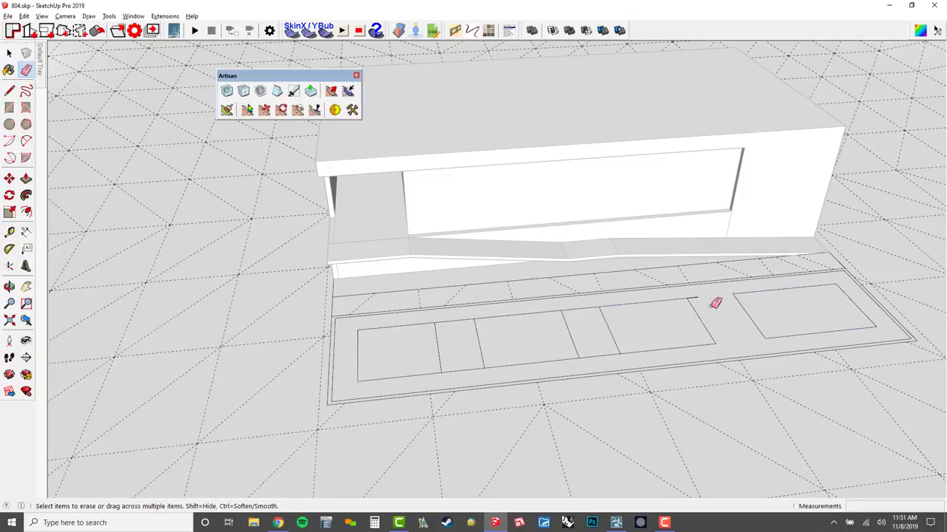
left_click(581, 309)
left_click(597, 357)
left_click(598, 304)
left_click(615, 351)
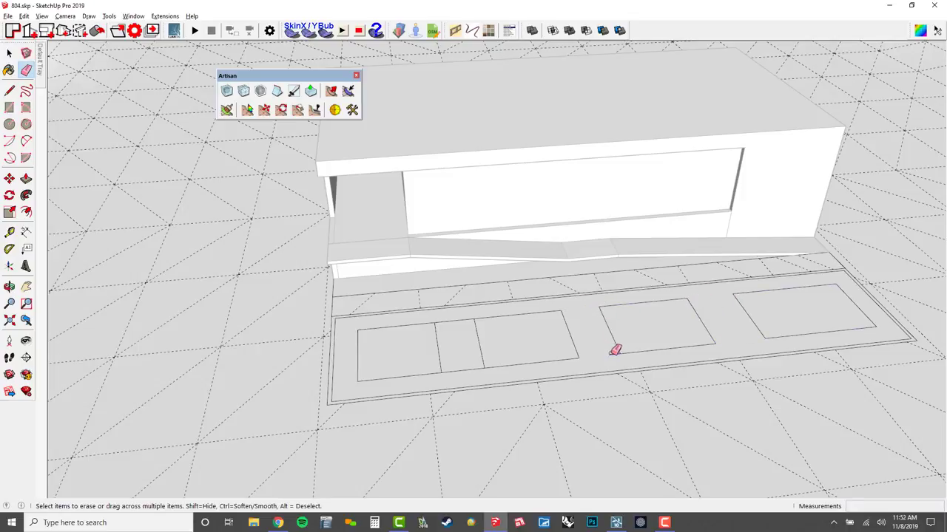
left_click(463, 366)
left_click(452, 325)
left_click(449, 370)
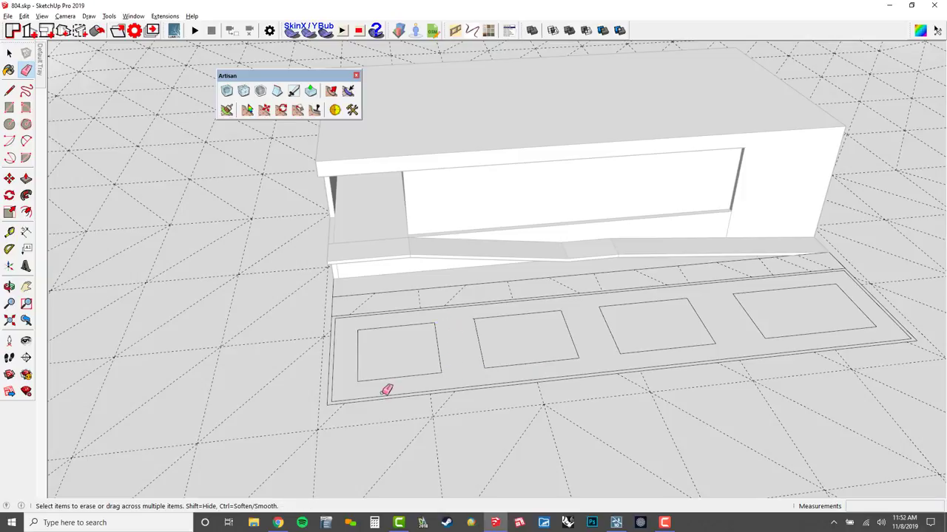
- Start the Paint Bucket tool, keep the Default Tray pinned open, and expand its Materials section
scroll(387, 385, "up", 3)
scroll(387, 386, "up", 1)
scroll(330, 386, "up", 3)
middle_click_drag(311, 391, 444, 325, "shift")
middle_click_drag(444, 325, 576, 269)
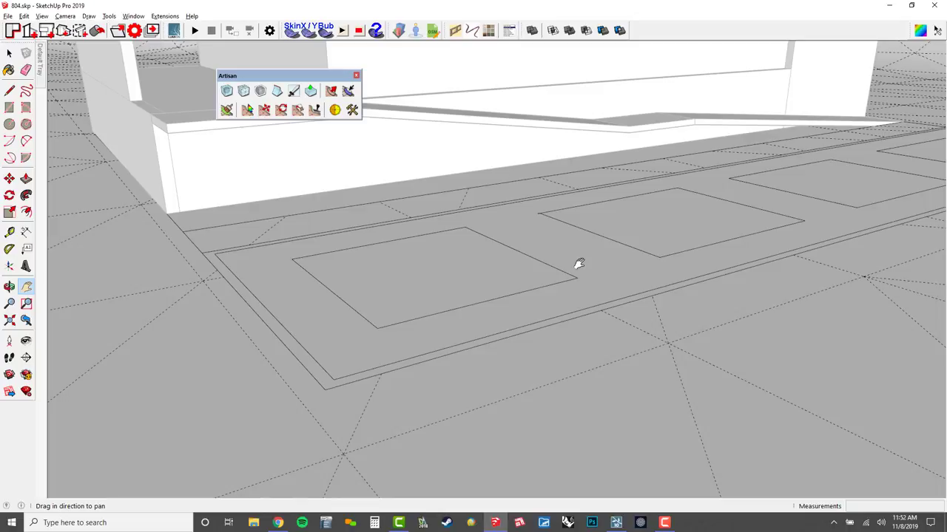
middle_click_drag(579, 264, 579, 264, "shift")
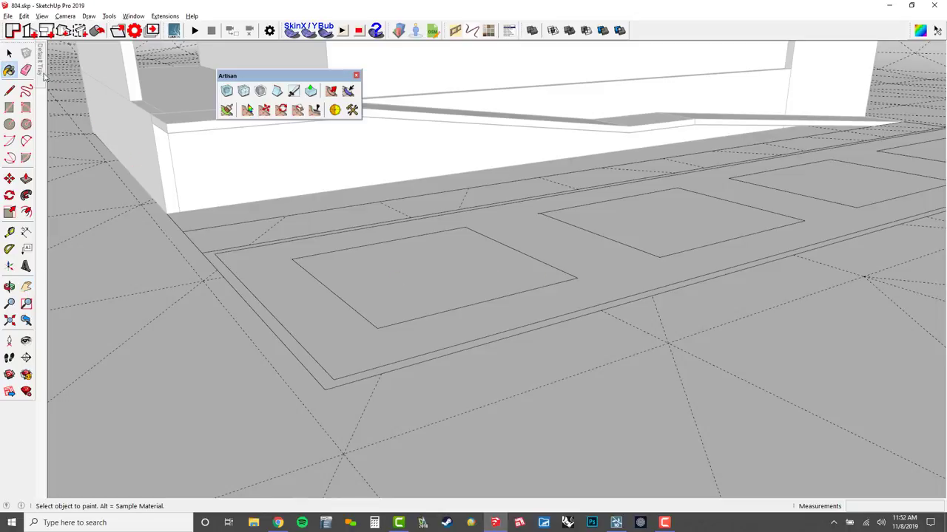
mouse_move(41, 74)
left_click(234, 45)
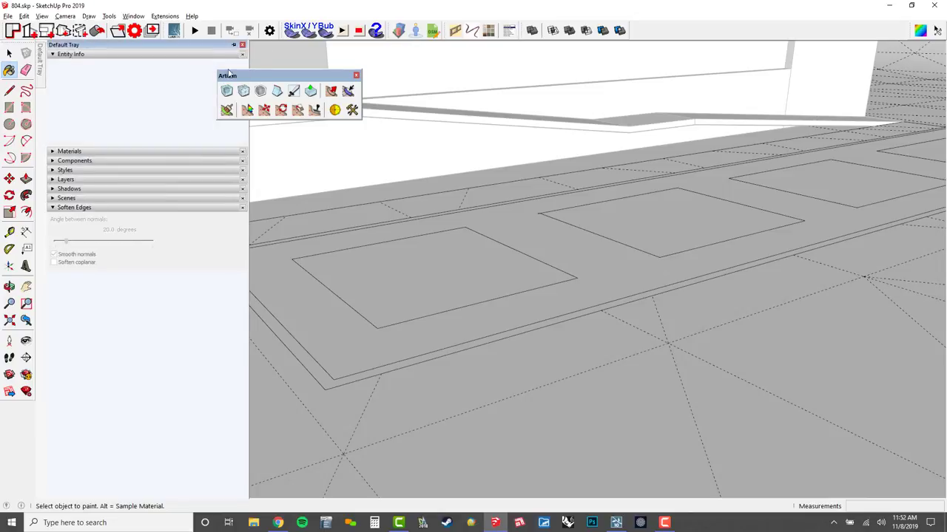
left_click(73, 151)
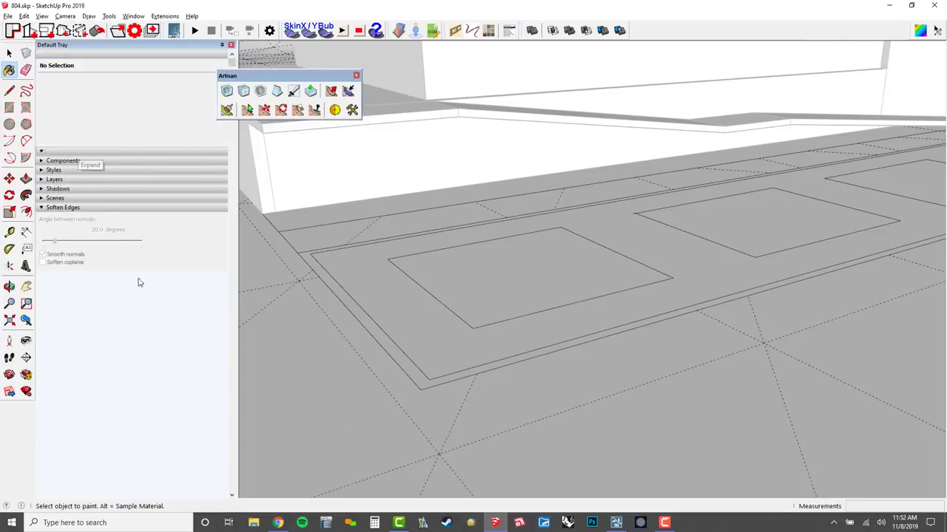
- Choose the Landscaping, Fencing and Vegetation material collection and turn off the hidden geometry display
scroll(458, 294, "up", 1)
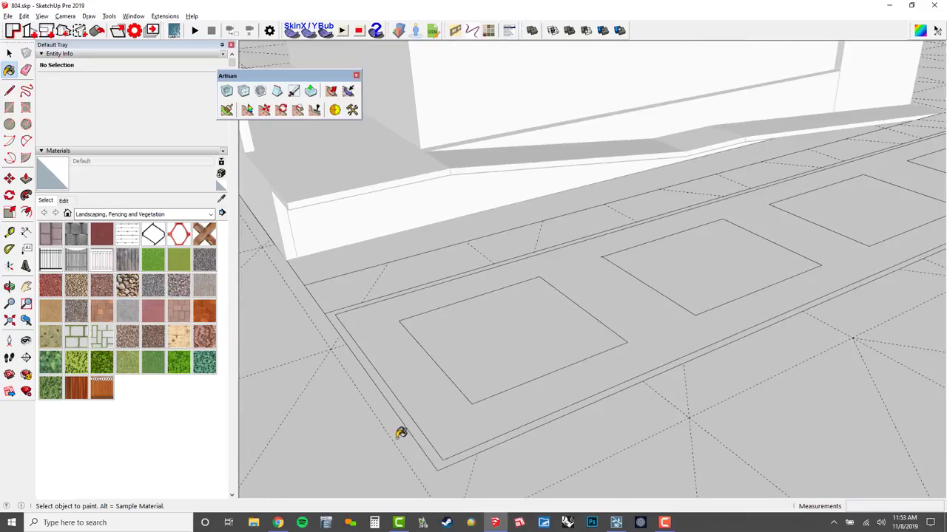
scroll(400, 433, "up", 2)
left_click(119, 214)
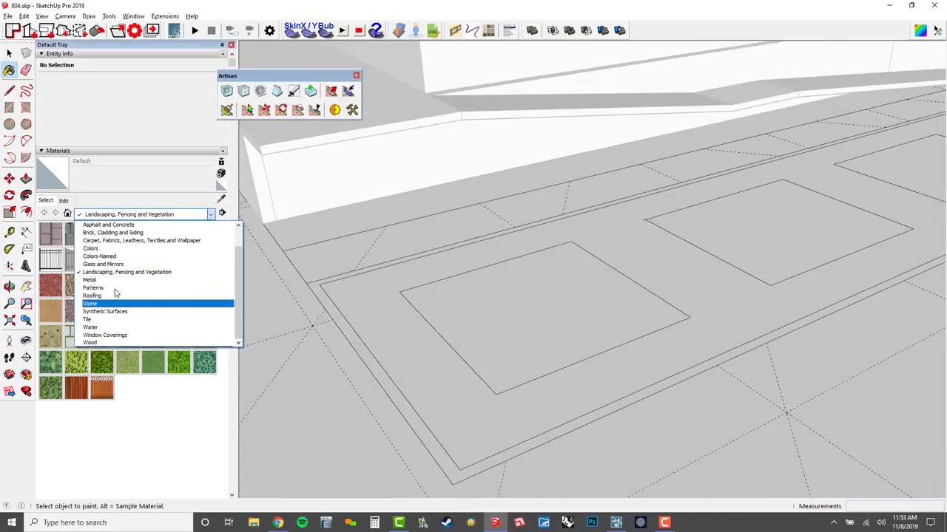
left_click(119, 272)
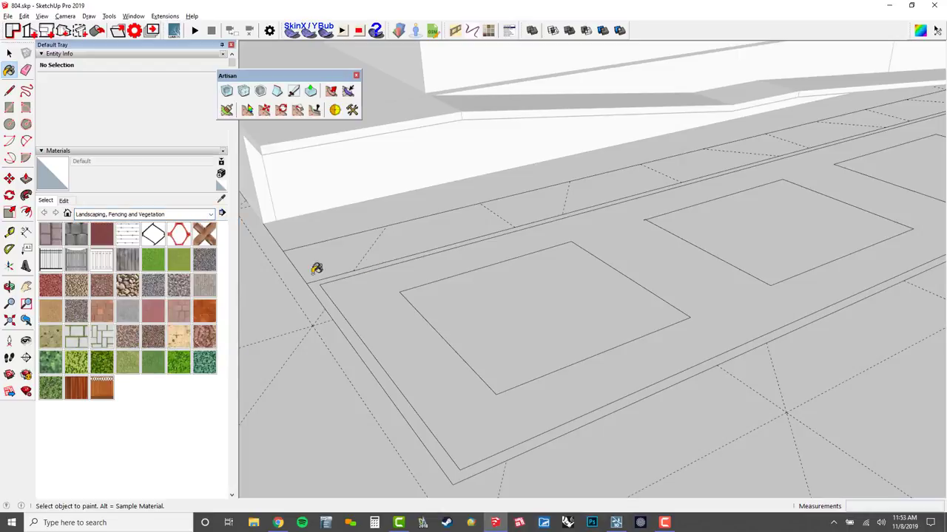
scroll(316, 269, "down", 4)
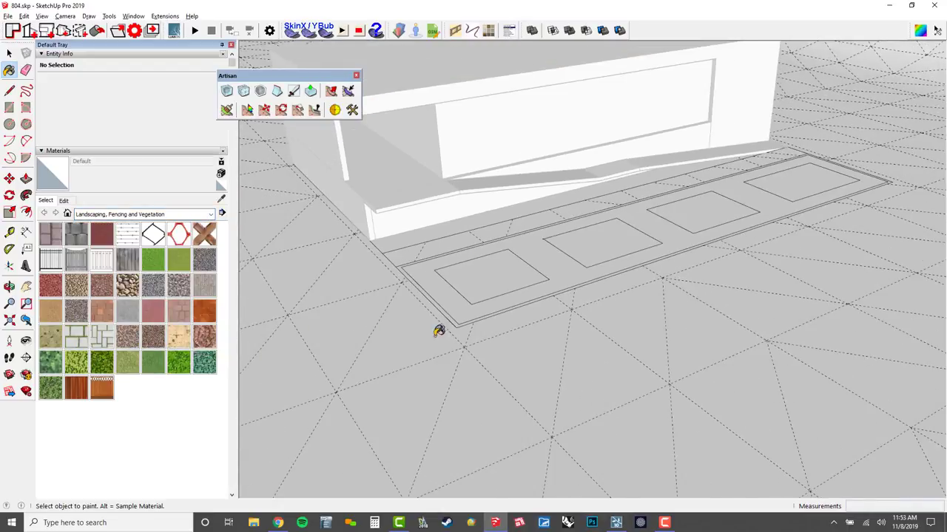
key("alt+h")
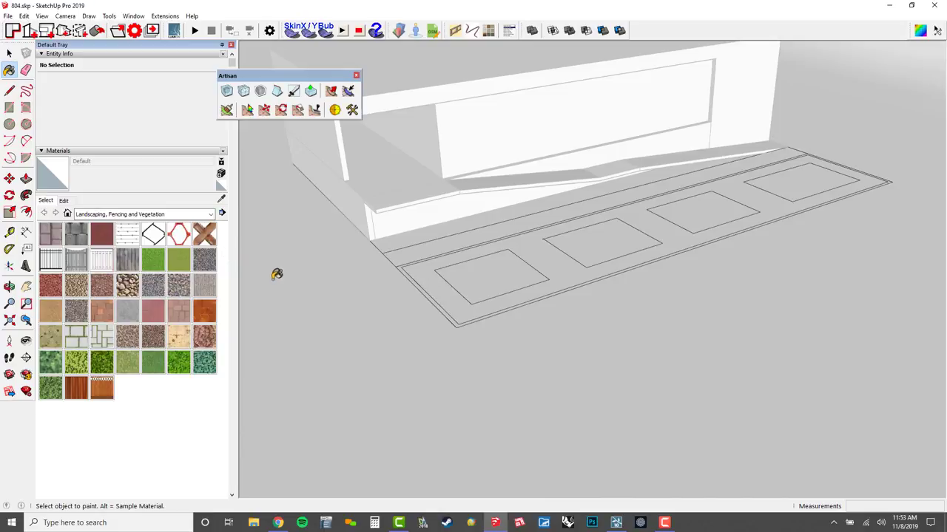
- Paint the whole terrain with the Grass Light Green material
left_click(178, 260)
scroll(482, 254, "down", 5)
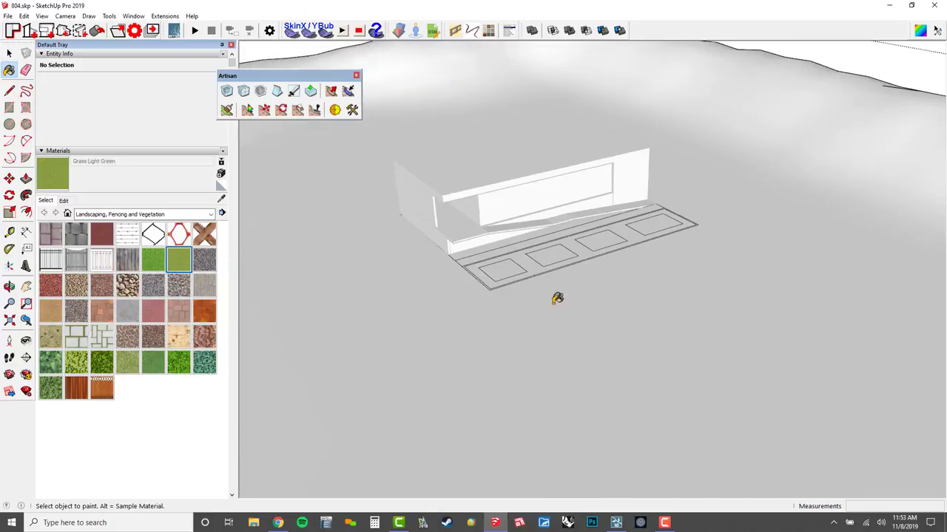
left_click(416, 326)
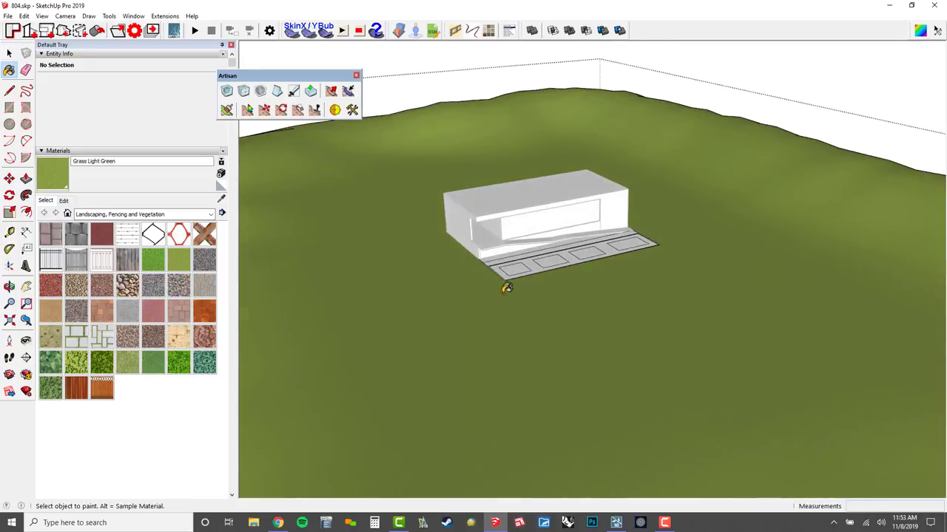
- Choose Polished Concrete New from the Asphalt and Concrete collection and paint the first bed and the thin outer border
scroll(507, 284, "up", 5)
scroll(522, 275, "up", 3)
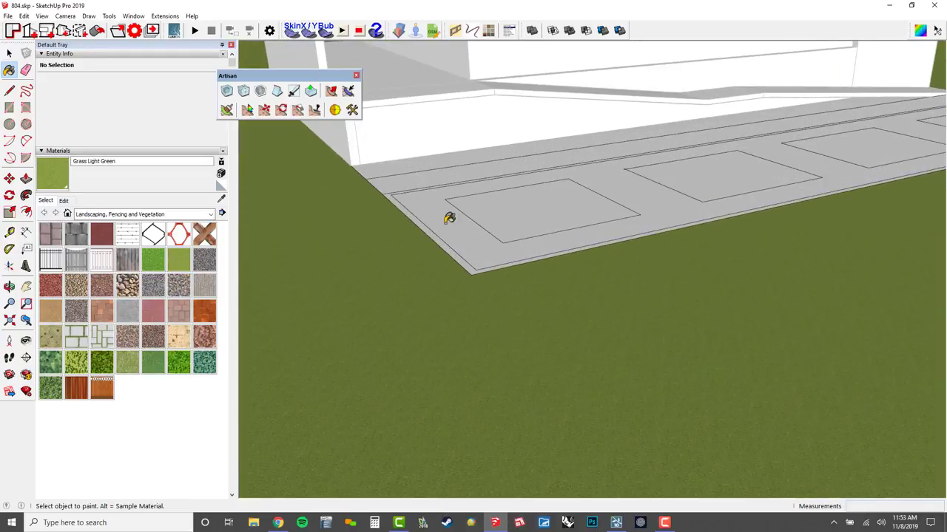
scroll(449, 218, "up", 3)
left_click(118, 214)
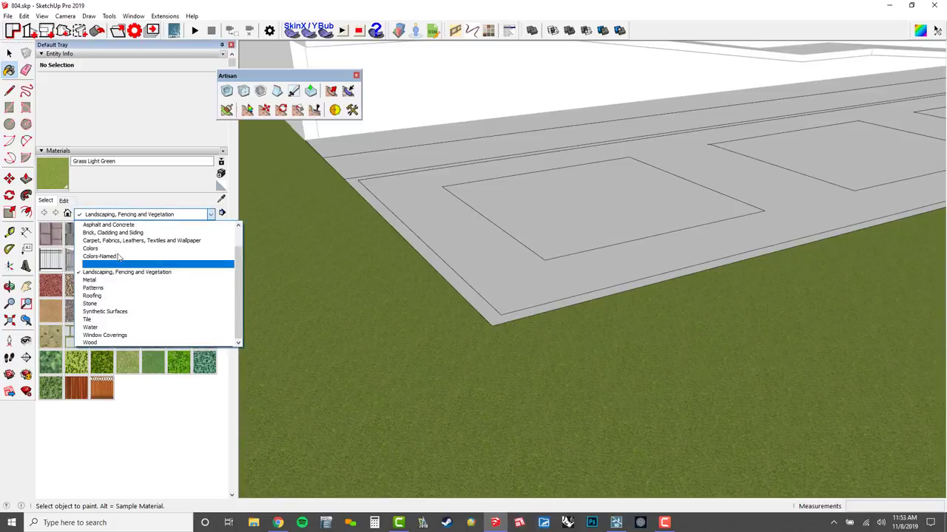
left_click(111, 224)
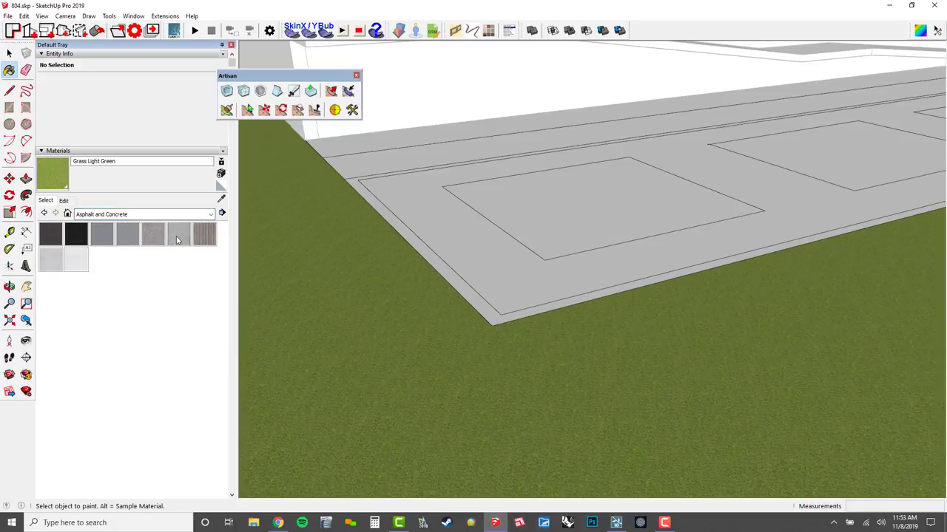
left_click(56, 266)
scroll(480, 269, "up", 2)
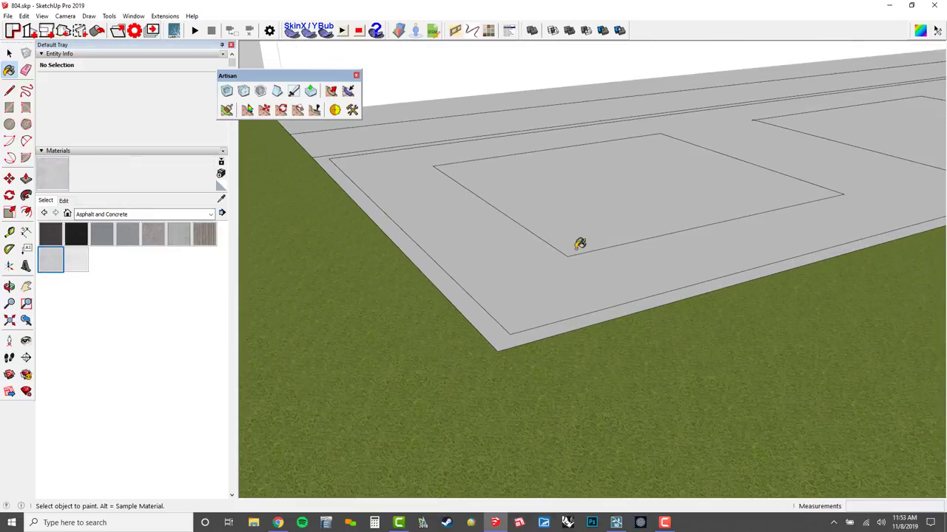
left_click(576, 250)
left_click(444, 284)
- Paint the panel around the beds and the three remaining beds with Polished Concrete New
scroll(445, 283, "down", 2)
middle_click_drag(568, 256, 572, 256, "shift")
middle_click_drag(744, 187, 541, 271, "shift")
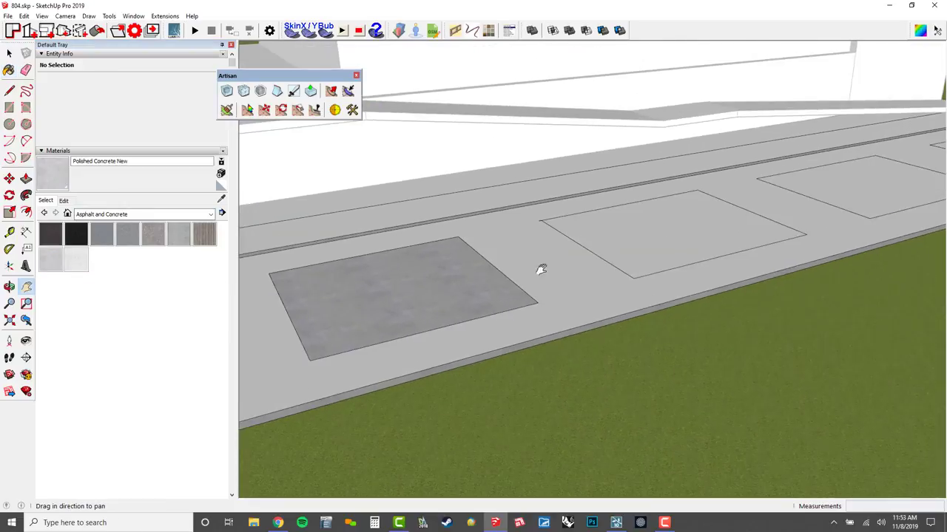
scroll(540, 271, "up", 1)
left_click(699, 238)
left_click(825, 203)
middle_click_drag(843, 198, 603, 272, "shift")
left_click(688, 253)
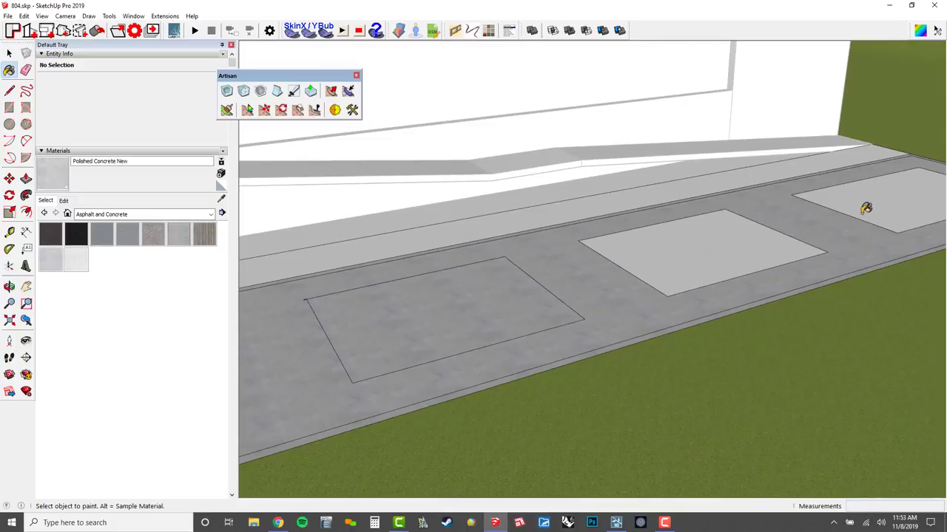
left_click(866, 209)
middle_click_drag(457, 293, 632, 275, "shift")
scroll(515, 261, "up", 3)
key("e")
key("e")
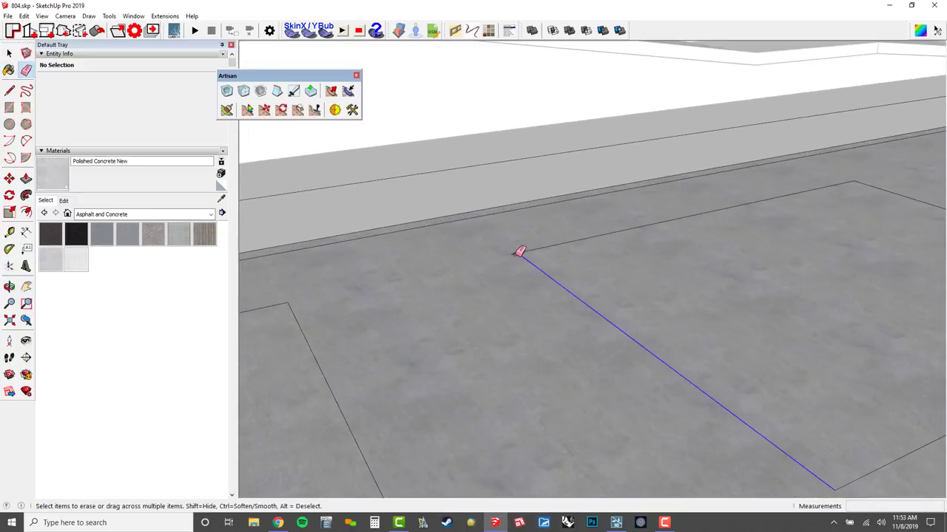
key("h")
- Push the panel around the four beds down 1' 6" to form a sunken basin
scroll(554, 244, "down", 7)
scroll(514, 294, "up", 3)
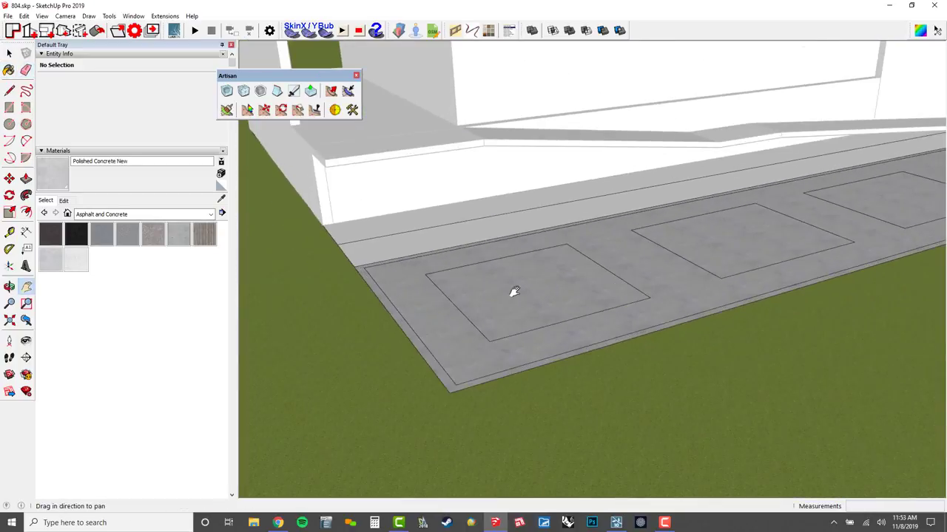
key("p")
left_click(398, 283)
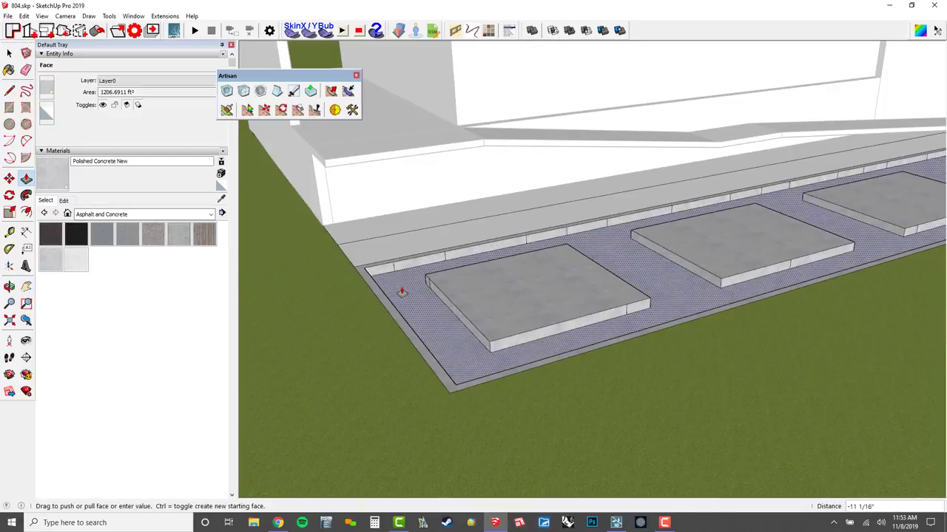
left_click(403, 292)
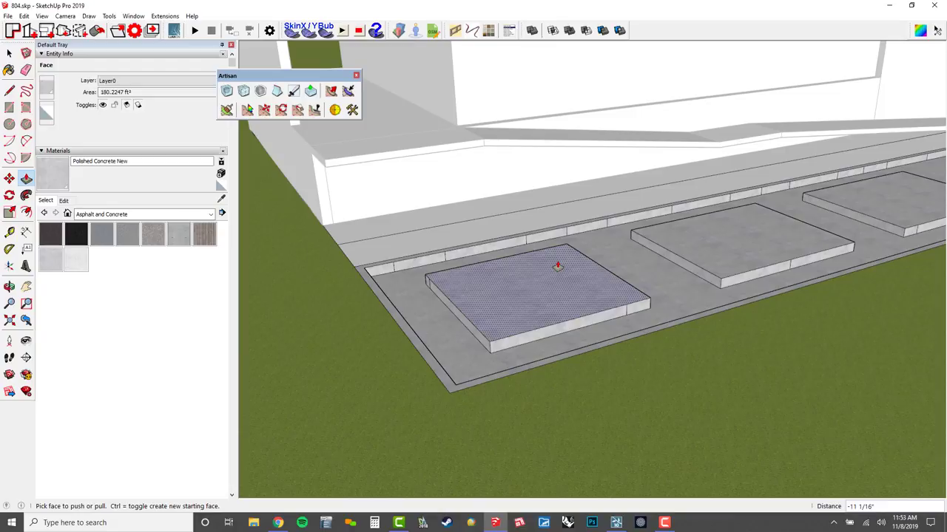
left_click(558, 266)
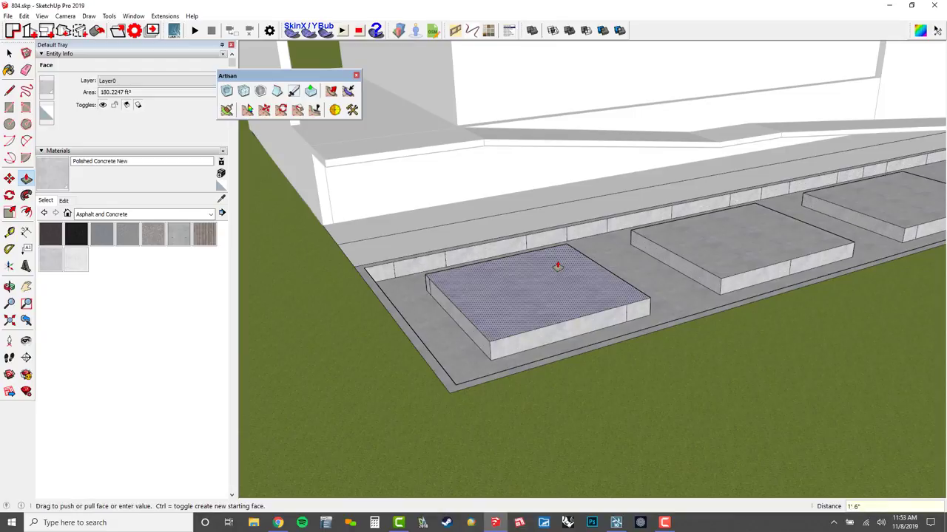
- Copy the basin floor with its edges 18" straight up and make the copy a group
key("space")
scroll(427, 318, "up", 3)
double_click(443, 324)
scroll(444, 323, "up", 3)
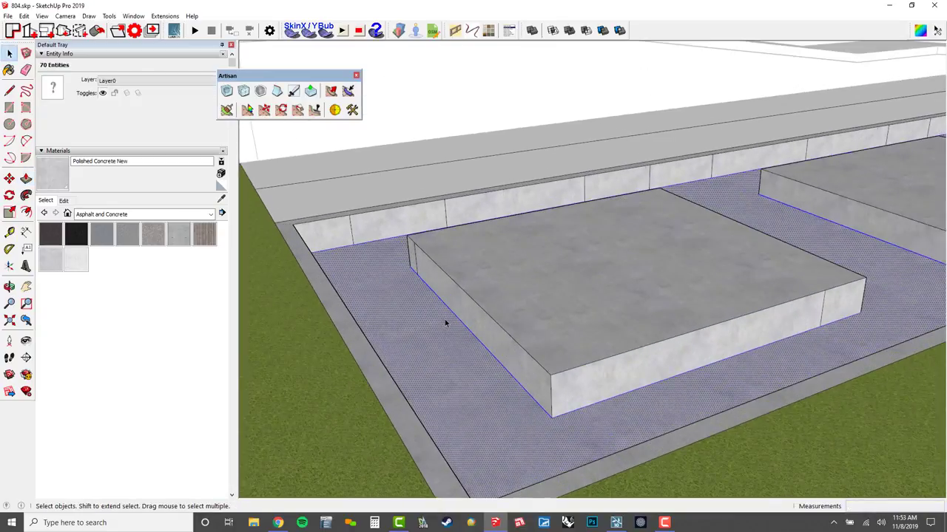
key("m")
left_click(473, 335)
key("ctrl")
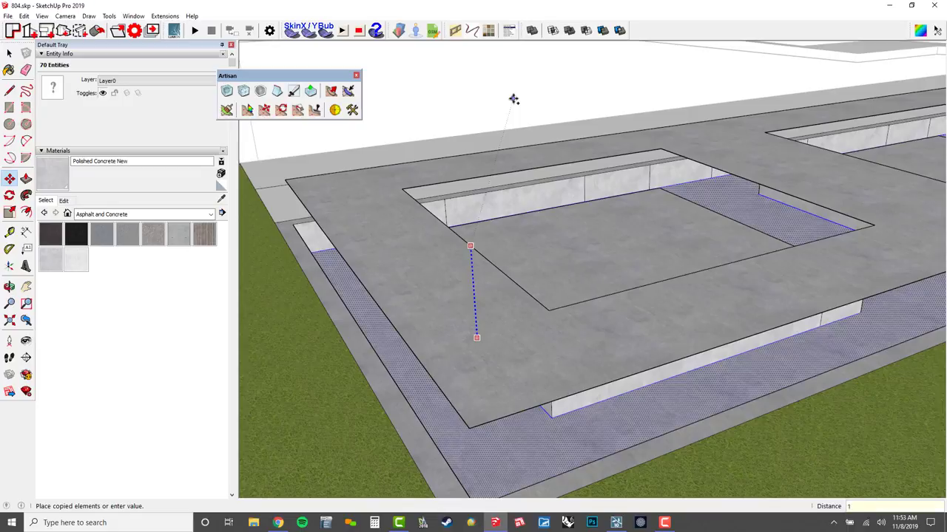
type("8")
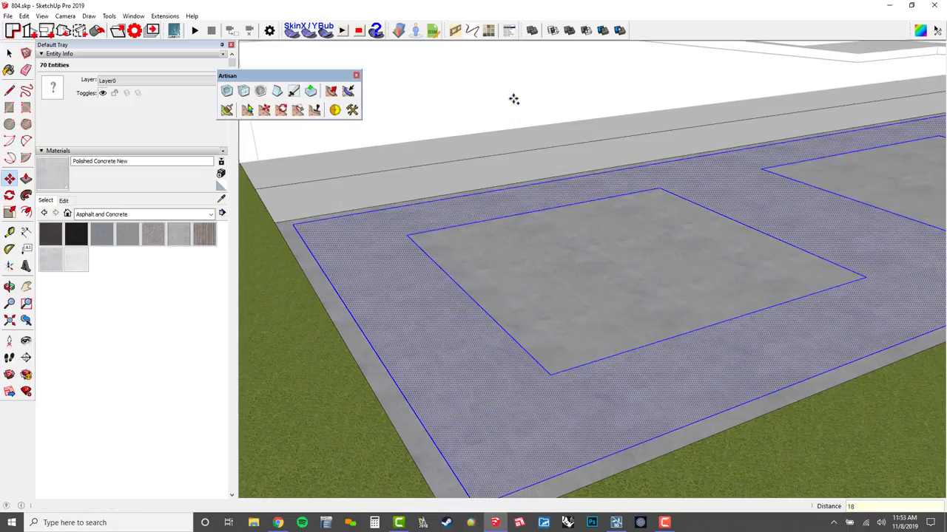
right_click(375, 248)
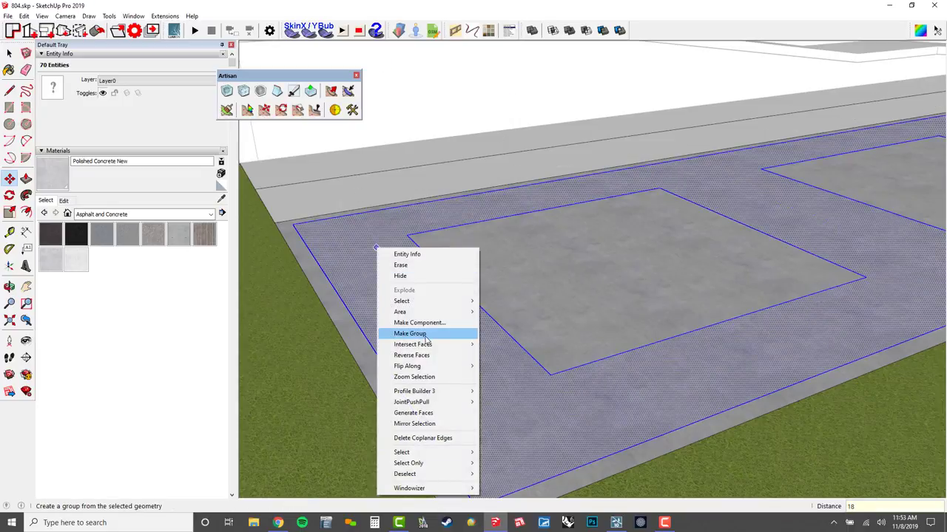
left_click(425, 334)
- Paint the face inside the new group with Water Pool Light from the Water collection and leave the group
key("space")
double_click(429, 268)
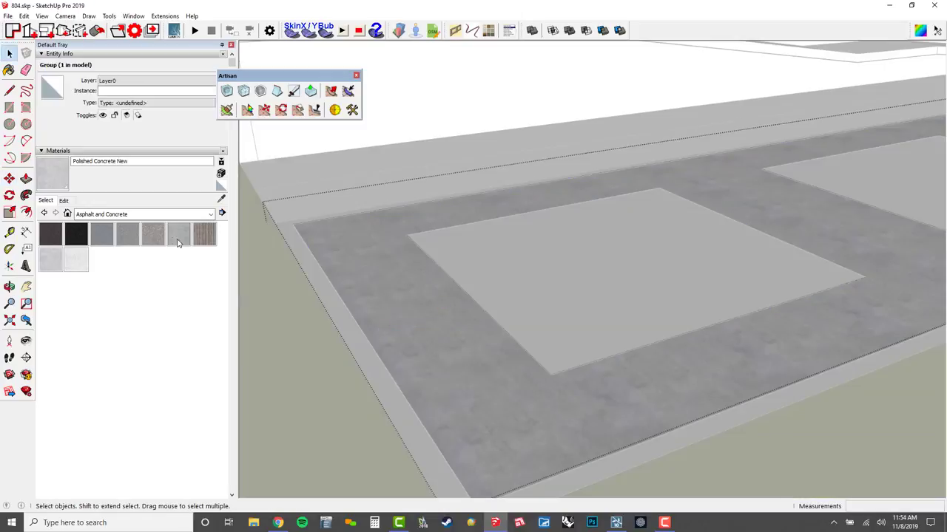
left_click(119, 215)
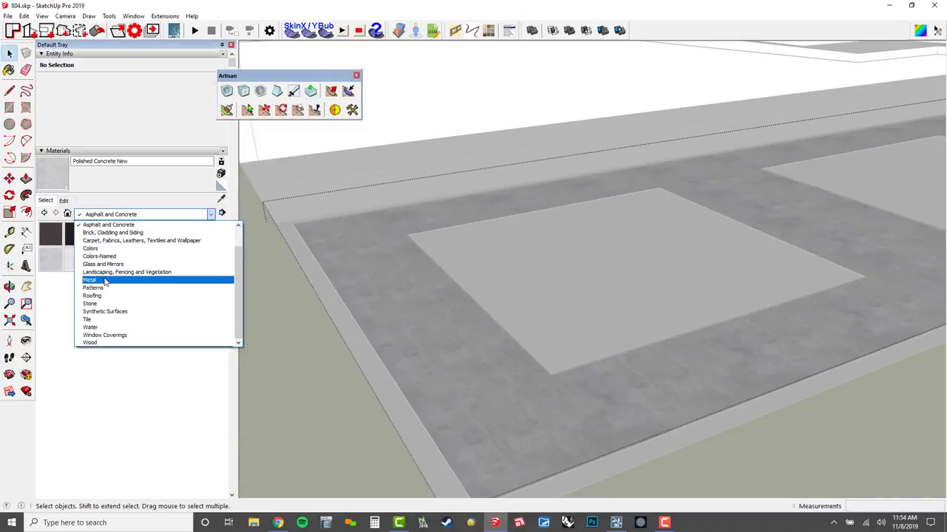
key("Up")
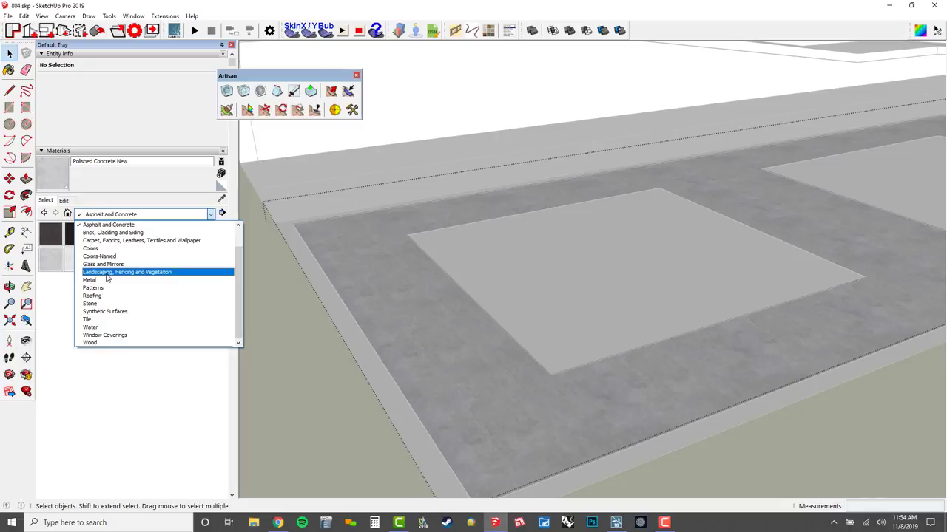
left_click(107, 327)
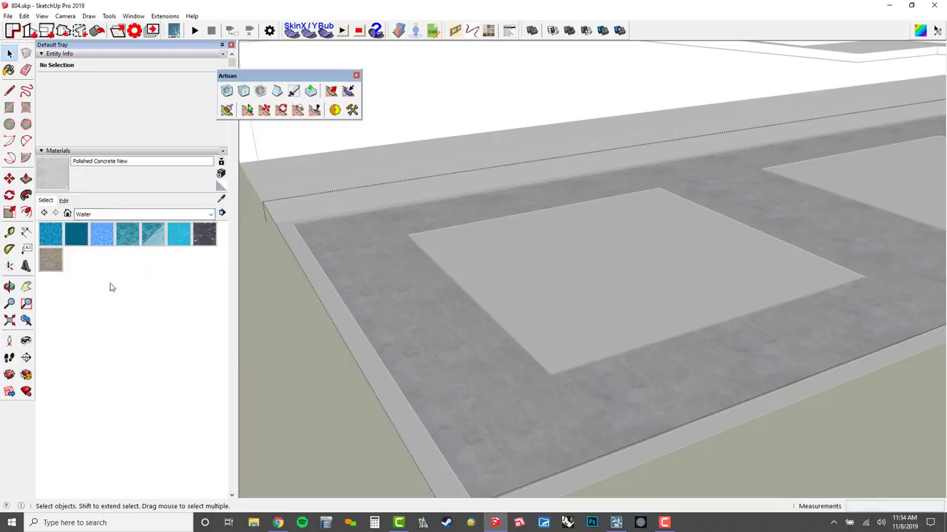
left_click(152, 234)
left_click(418, 383)
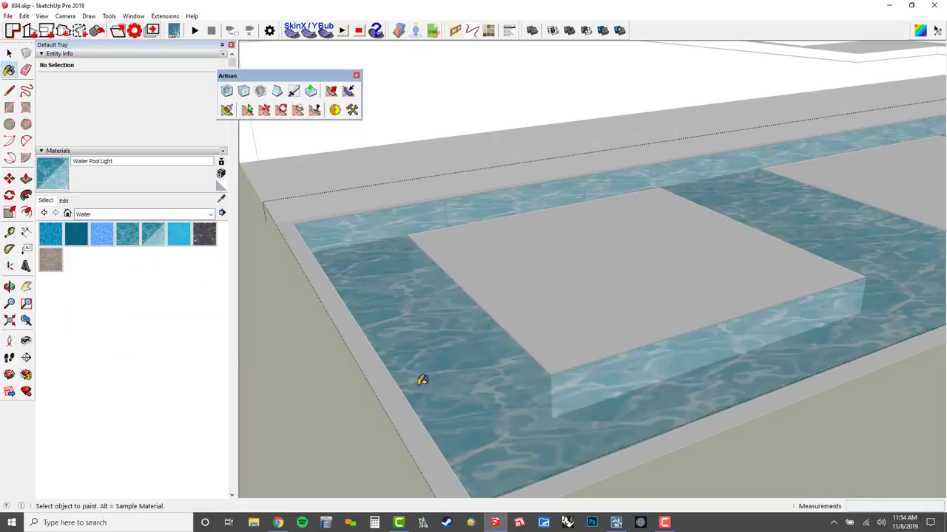
middle_click_drag(418, 383, 410, 359)
key("space")
key("Escape")
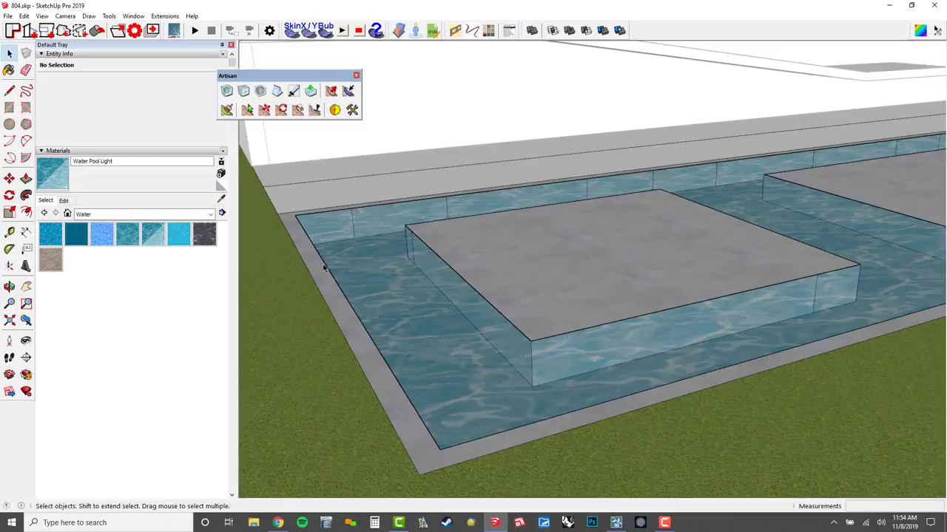
- Raise the basin's concrete border and the four beds slightly above the water surface with Push/Pull
scroll(307, 256, "up", 3)
triple_click(308, 256)
scroll(307, 259, "up", 2)
key("p")
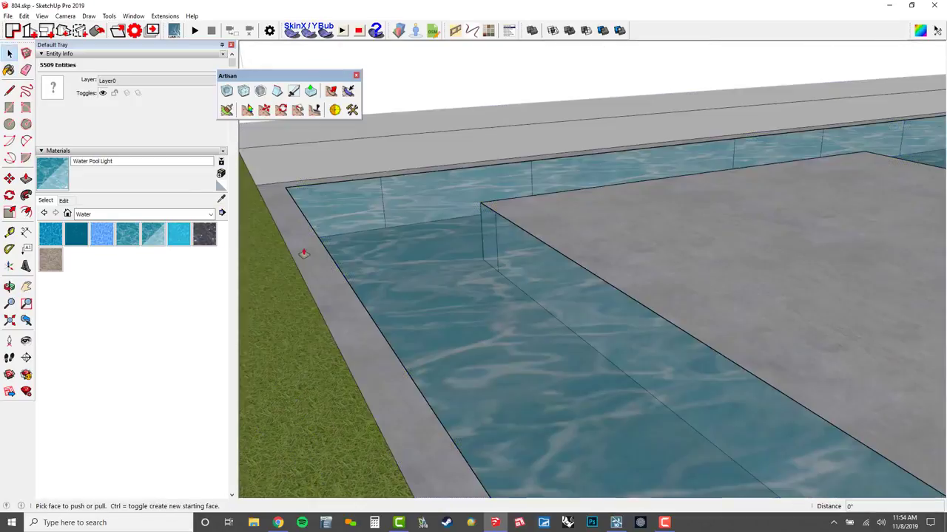
left_click(301, 251)
left_click(348, 220)
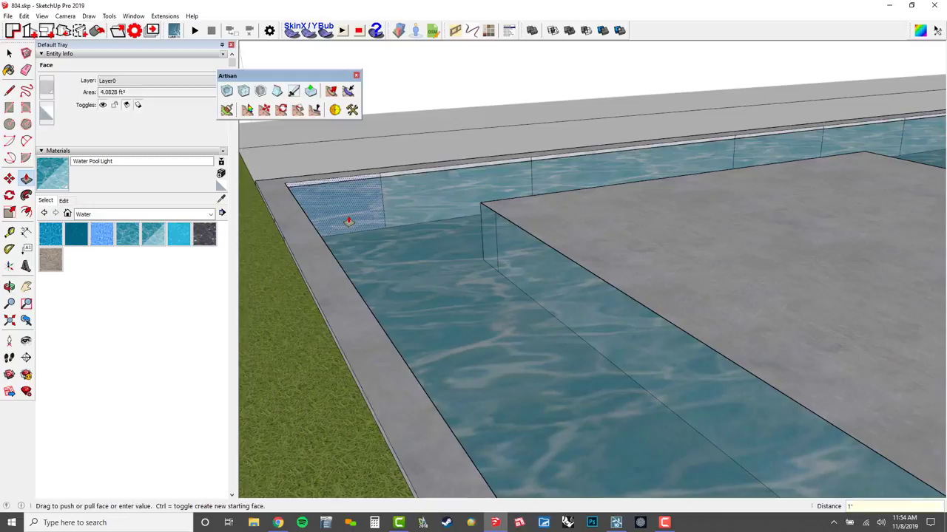
key("Escape")
scroll(464, 229, "down", 2)
middle_click_drag(470, 239, 568, 273, "shift")
middle_click_drag(809, 221, 600, 271, "shift")
scroll(850, 213, "up", 1)
middle_click_drag(869, 228, 872, 230, "shift")
scroll(872, 231, "up", 5)
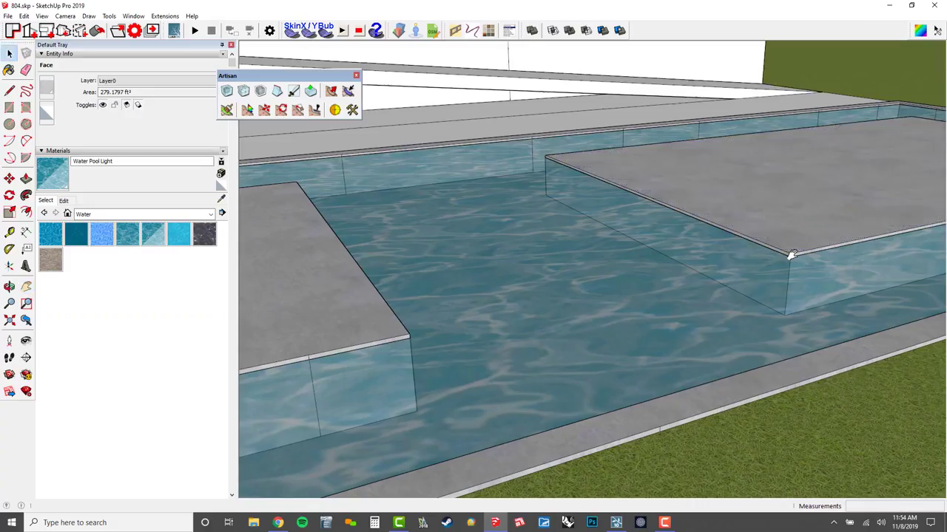
key("space")
- Paint the narrow strip alongside the pool border on the building side with Grass Light Green
mouse_move(805, 258)
middle_mouse_down()
mouse_move(735, 226)
mouse_move(755, 220)
middle_mouse_up()
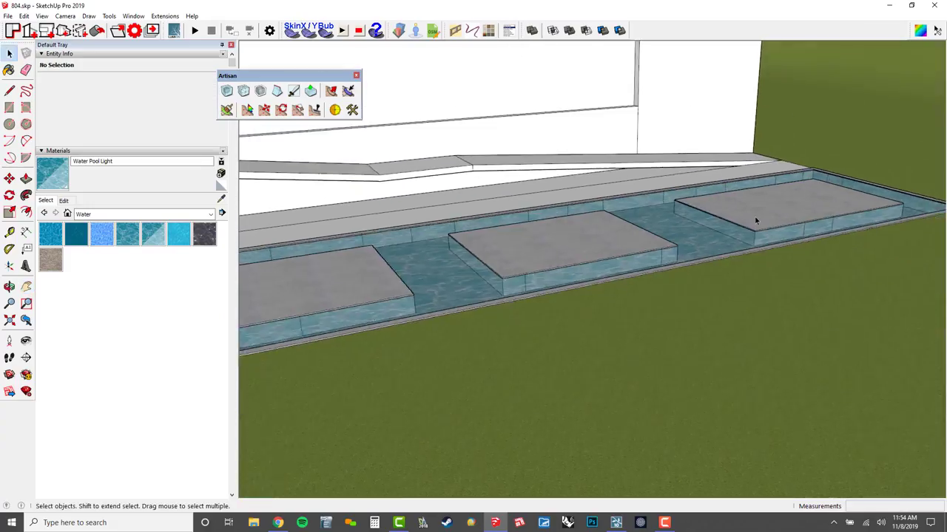
scroll(756, 220, "down", 4)
middle_click_drag(632, 235, 675, 256, "shift")
middle_click_drag(675, 255, 746, 325)
middle_click_drag(746, 326, 910, 251, "shift")
middle_click_drag(786, 230, 532, 296)
middle_click_drag(533, 296, 644, 281, "shift")
scroll(523, 359, "up", 3)
triple_click(525, 359)
mouse_move(524, 359)
middle_mouse_down("shift")
mouse_move(552, 284)
mouse_move(568, 276)
middle_mouse_up("shift")
scroll(508, 329, "up", 2)
left_click(515, 334)
key("b")
middle_click_drag(462, 381, 494, 362, "shift")
left_click(532, 332)
mouse_move(533, 332)
middle_mouse_down()
mouse_move(513, 342)
mouse_move(331, 290)
middle_mouse_up()
key("space")
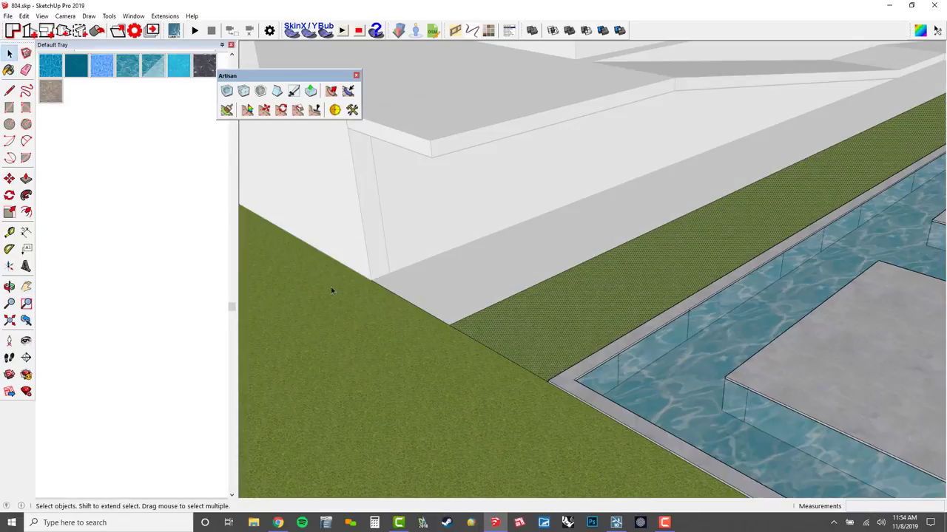
- Paint the strip against the building with Groundcover Gravel 1 inch from the Landscaping, Fencing and Vegetation collection
scroll(67, 107, "up", 5)
left_click(99, 162)
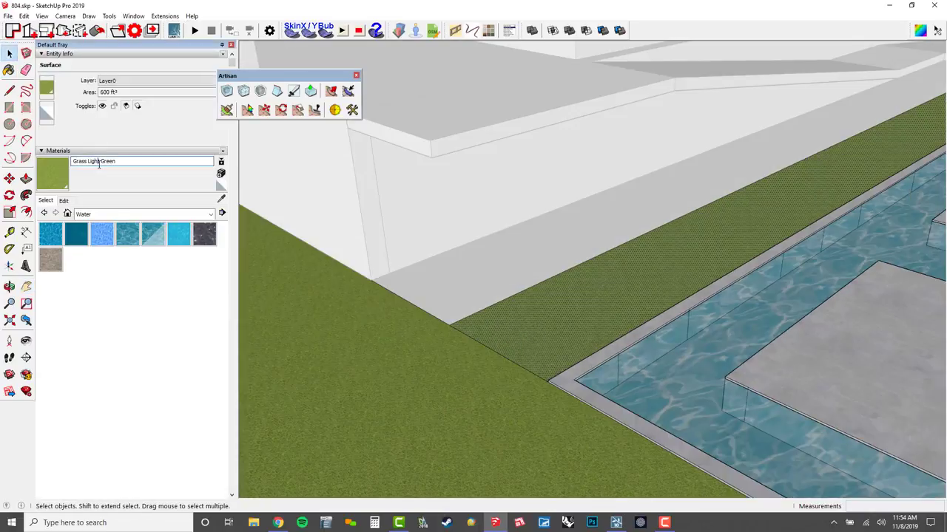
left_click(82, 214)
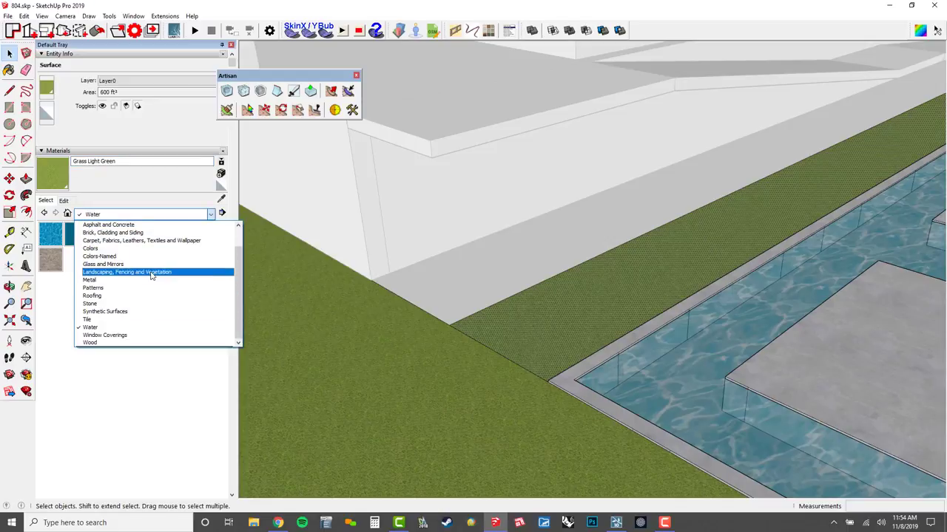
left_click(148, 270)
left_click(76, 285)
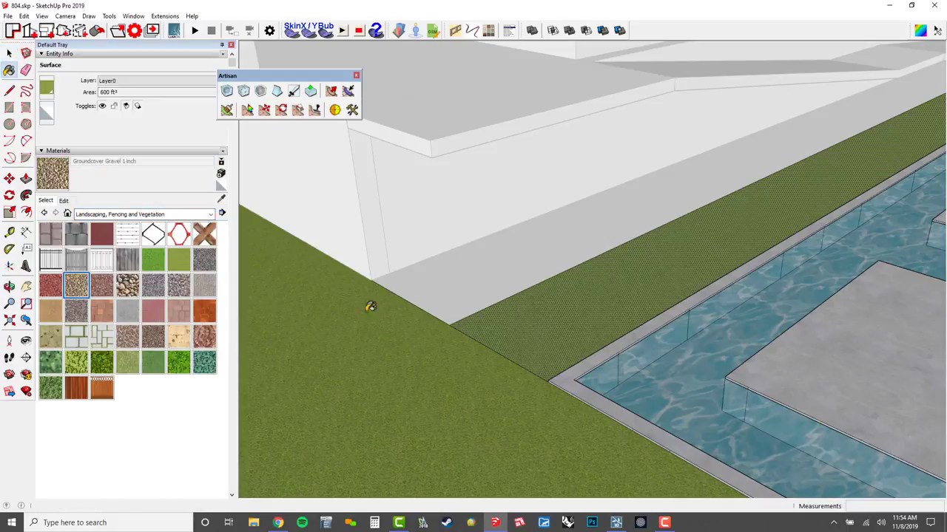
left_click(508, 278)
mouse_move(508, 296)
middle_mouse_down()
mouse_move(503, 312)
mouse_move(470, 278)
mouse_move(515, 317)
mouse_move(605, 221)
middle_mouse_up()
key("space")
key("Escape")
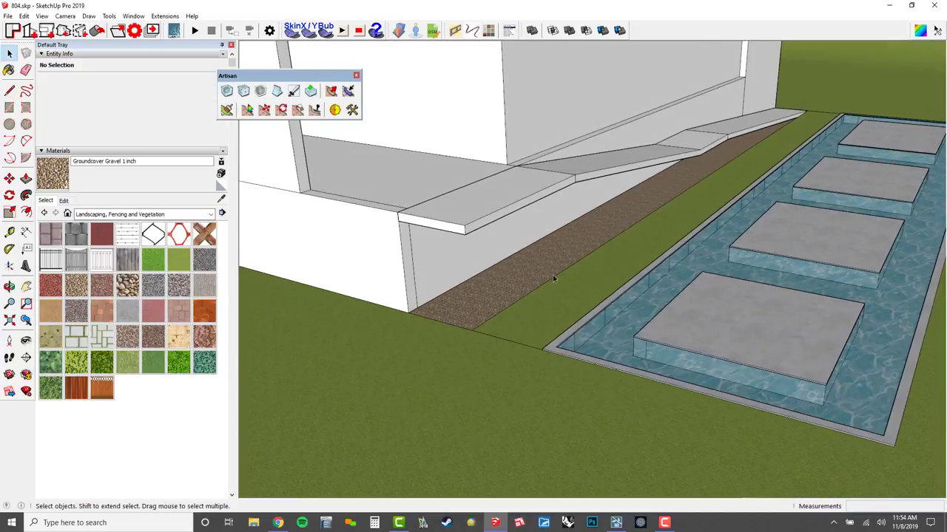
- Open the building group and select its front face
mouse_move(553, 279)
middle_mouse_down()
mouse_move(629, 298)
mouse_move(499, 311)
mouse_move(514, 309)
mouse_move(548, 262)
middle_mouse_up()
scroll(503, 324, "down", 3)
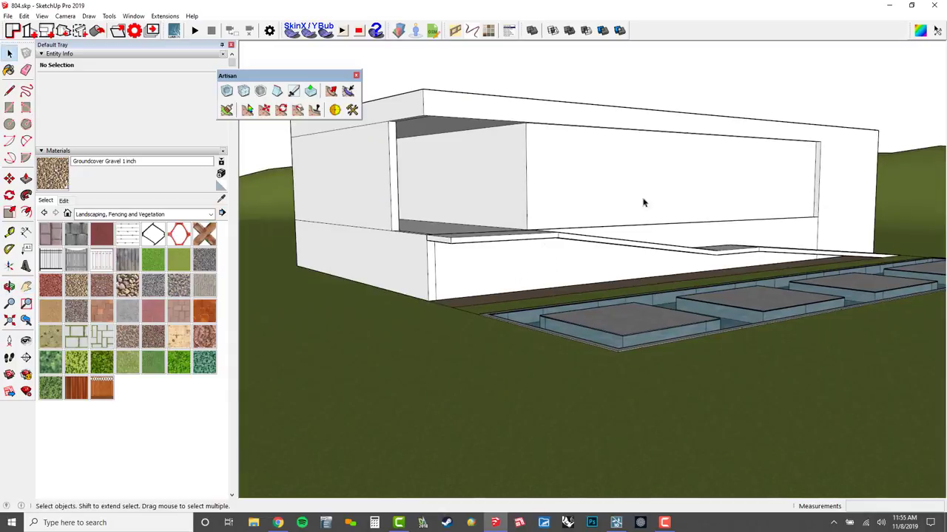
scroll(813, 148, "up", 3)
triple_click(860, 203)
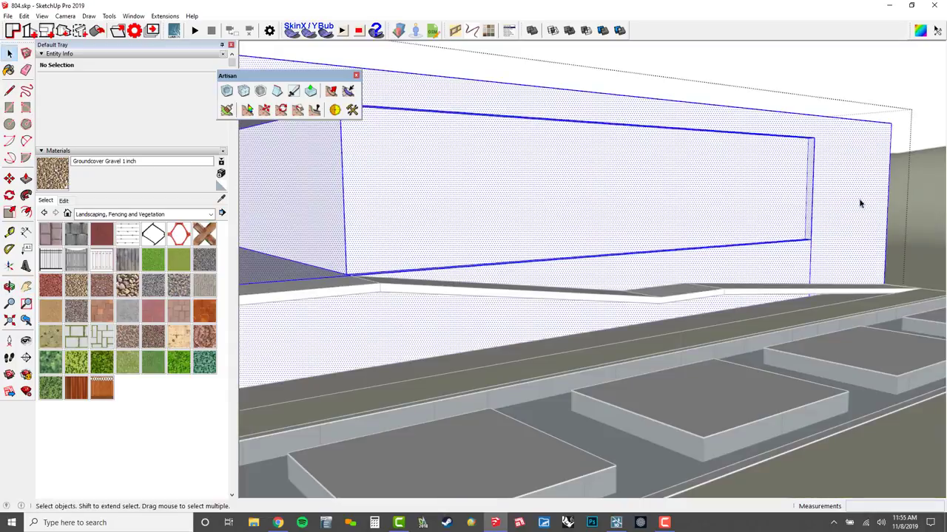
scroll(856, 218, "down", 4)
left_click(519, 270)
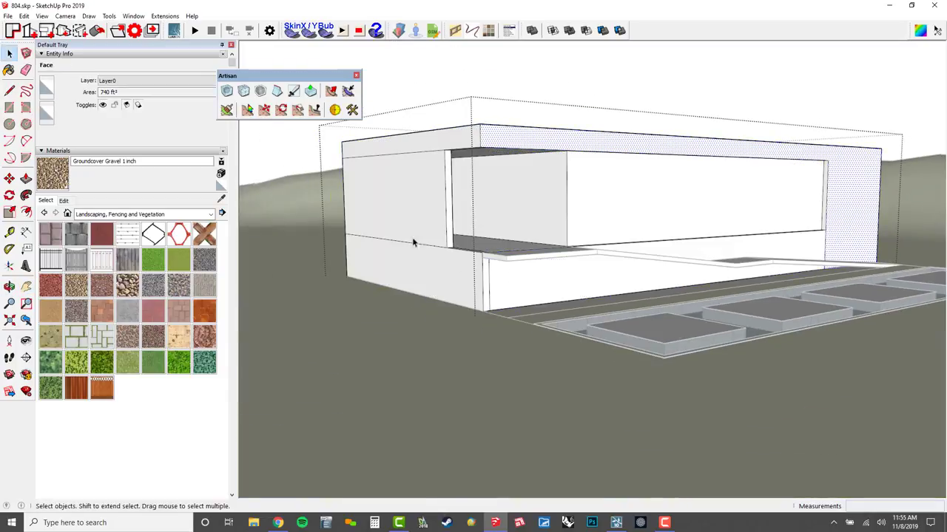
scroll(463, 272, "up", 3)
middle_click_drag(450, 315, 450, 319)
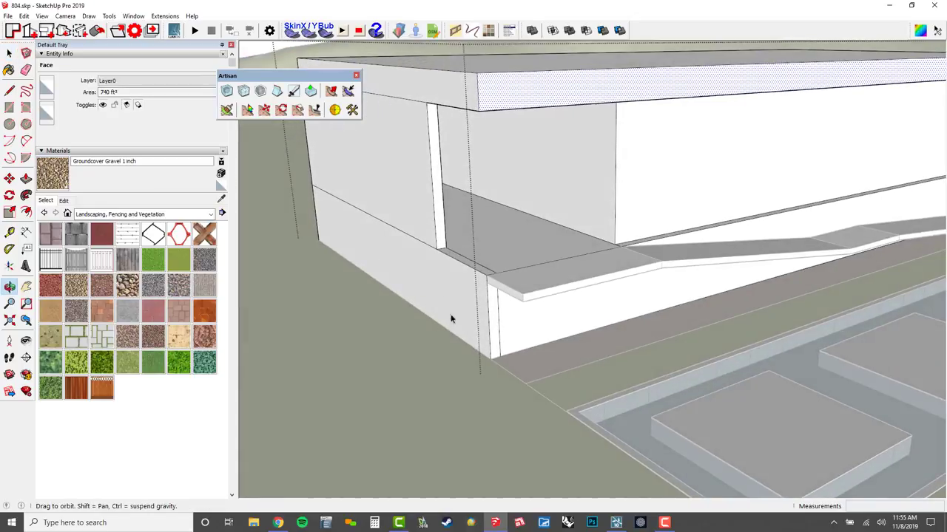
left_click(447, 273)
triple_click(447, 273)
key("l")
left_click(437, 250)
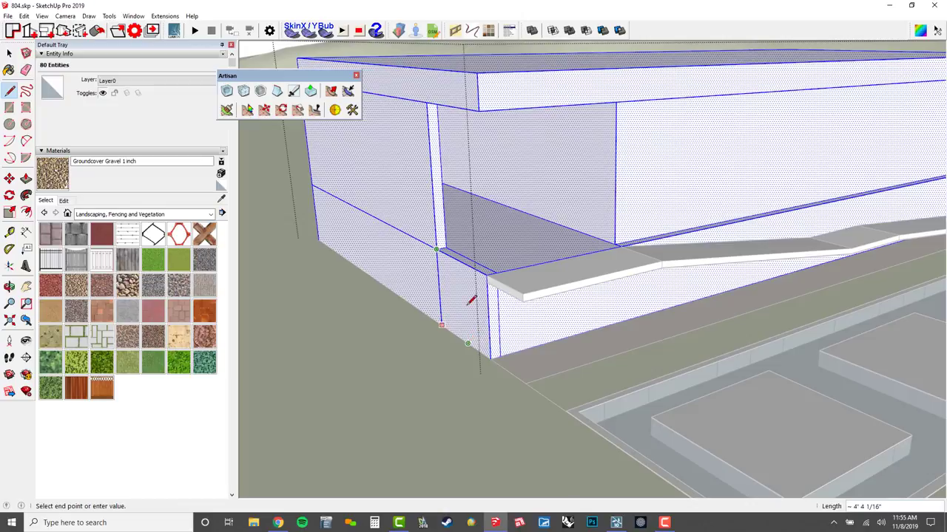
- Paint the building's upper side wall, side fascia and front frame with Stone Flagstone Ashlar from the Brick, Cladding and Siding collection
key("b")
middle_click_drag(457, 211, 222, 173)
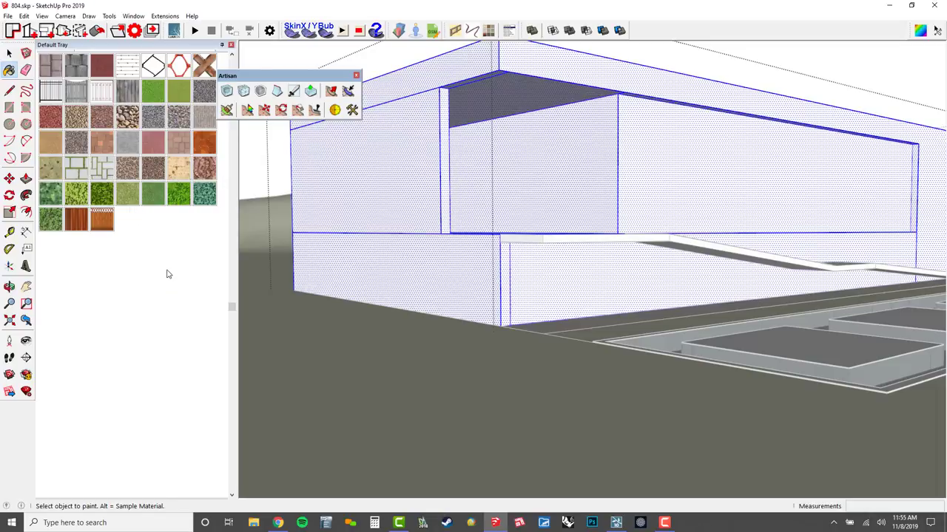
scroll(169, 280, "up", 2)
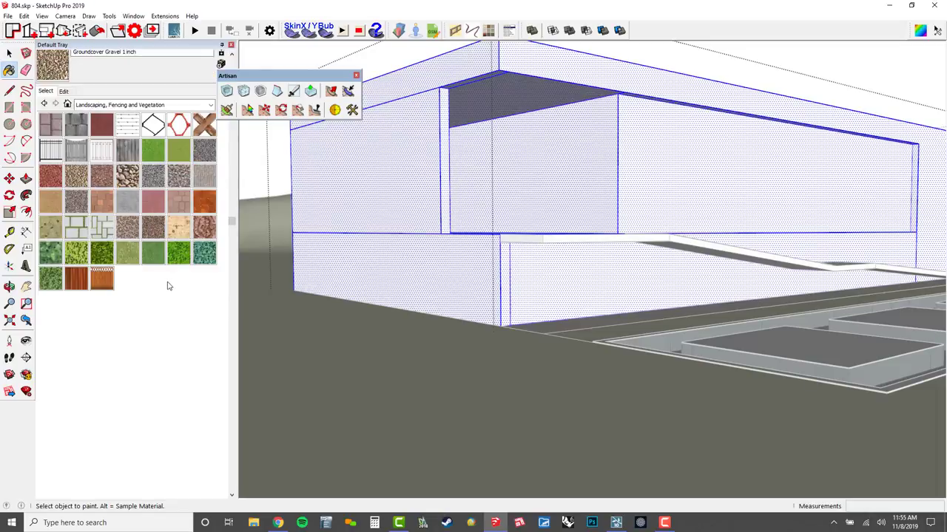
left_click(122, 104)
scroll(129, 185, "up", 2)
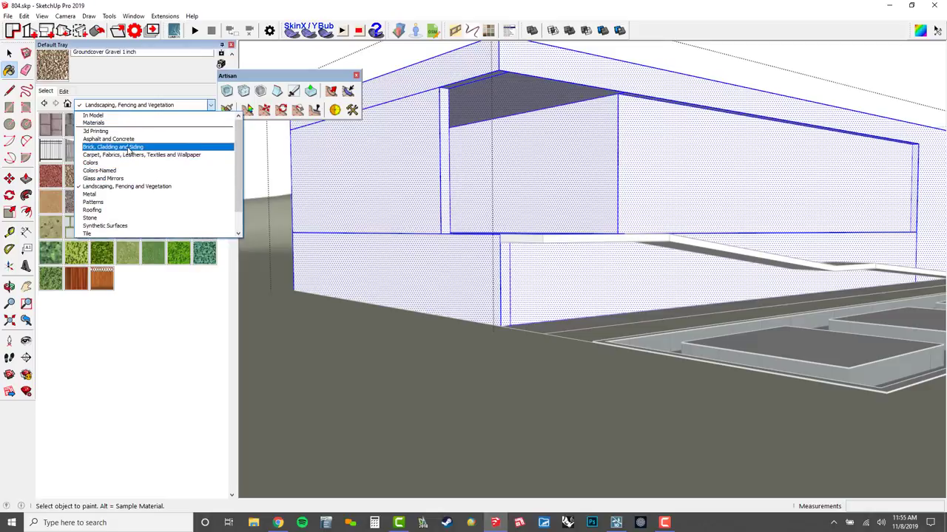
left_click(128, 148)
left_click(177, 183)
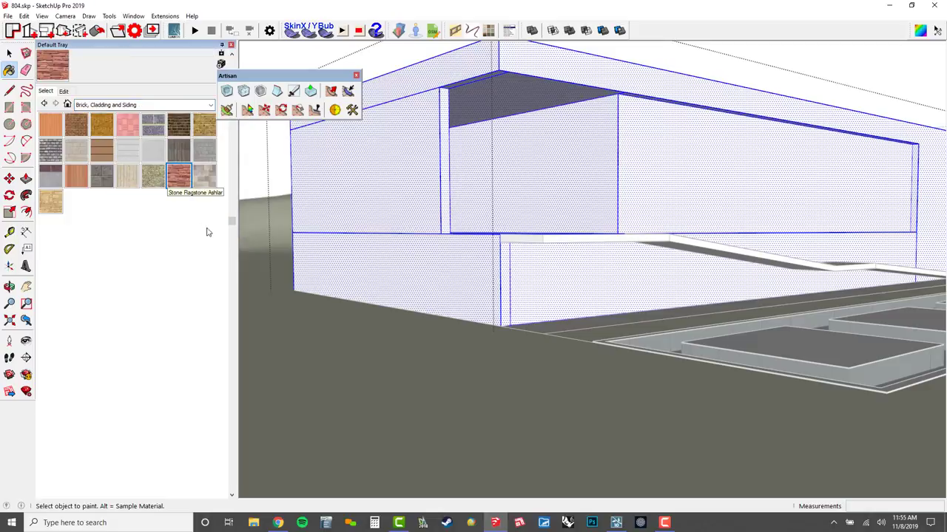
middle_click_drag(416, 186, 426, 268)
key("ctrl+t")
left_click(418, 197)
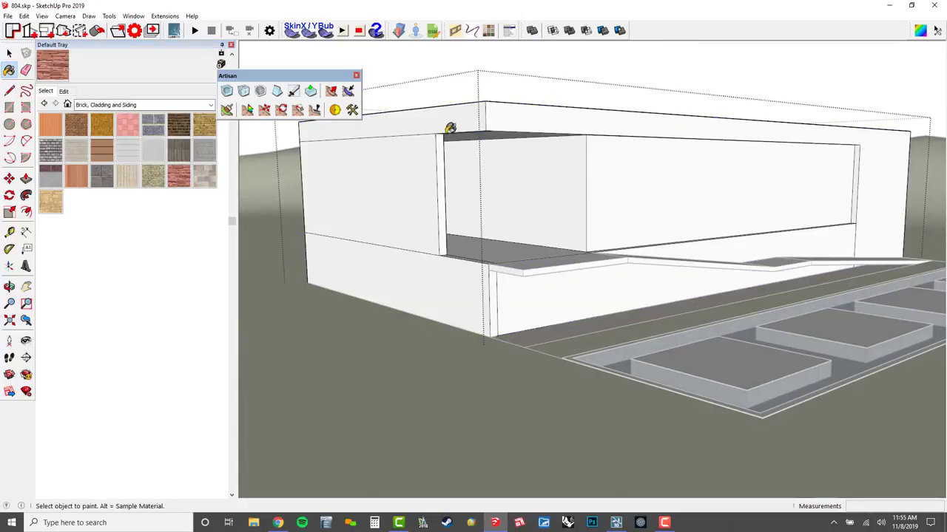
left_click(452, 118)
left_click(699, 128)
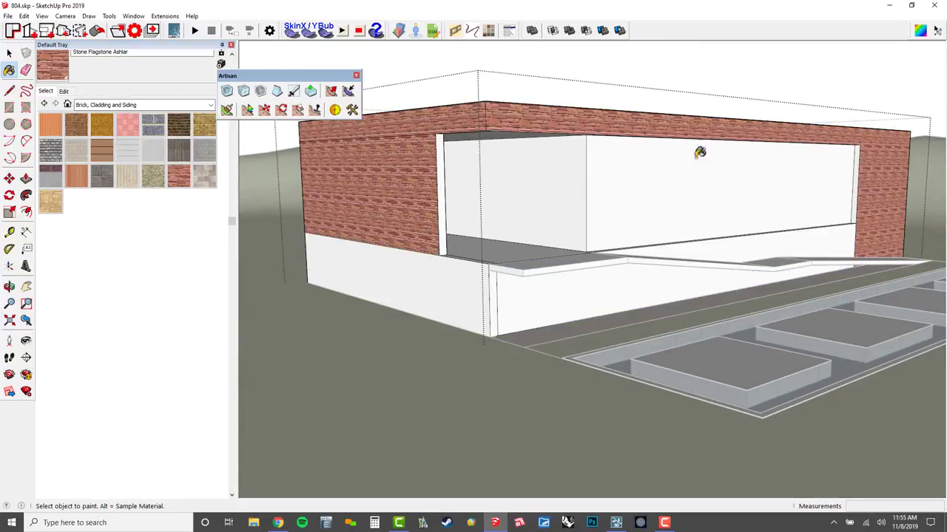
- Recolour the Stone Flagstone Ashlar material to a light grey with HLS values H 60, S 0 and L 74
scroll(536, 115, "up", 5)
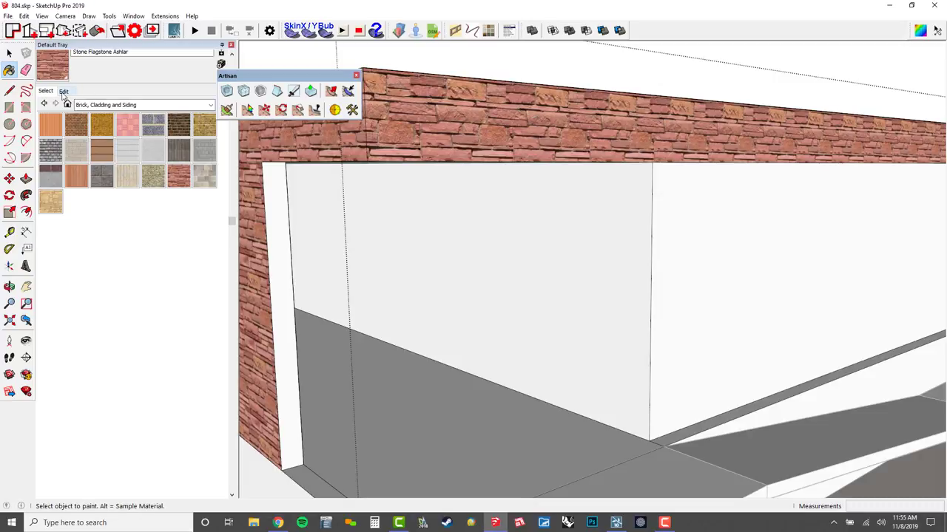
left_click(64, 91)
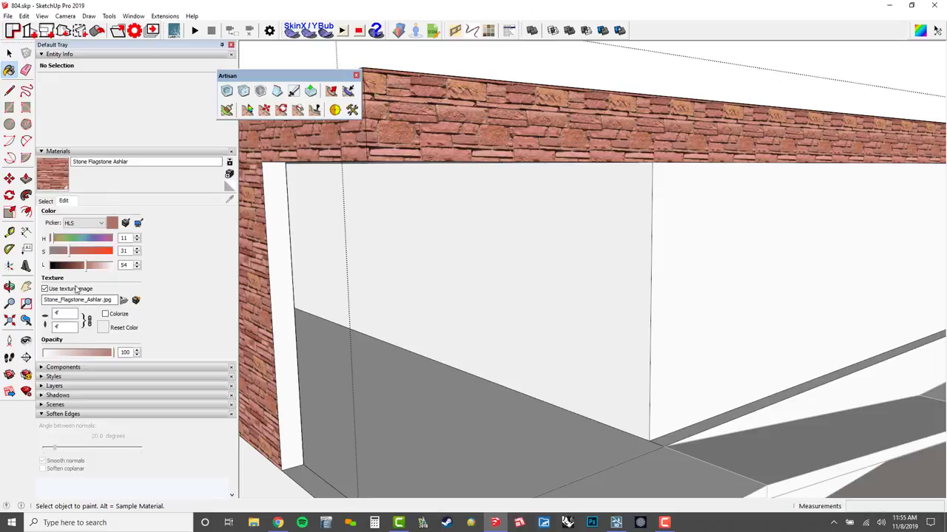
left_click_drag(59, 255, 56, 256)
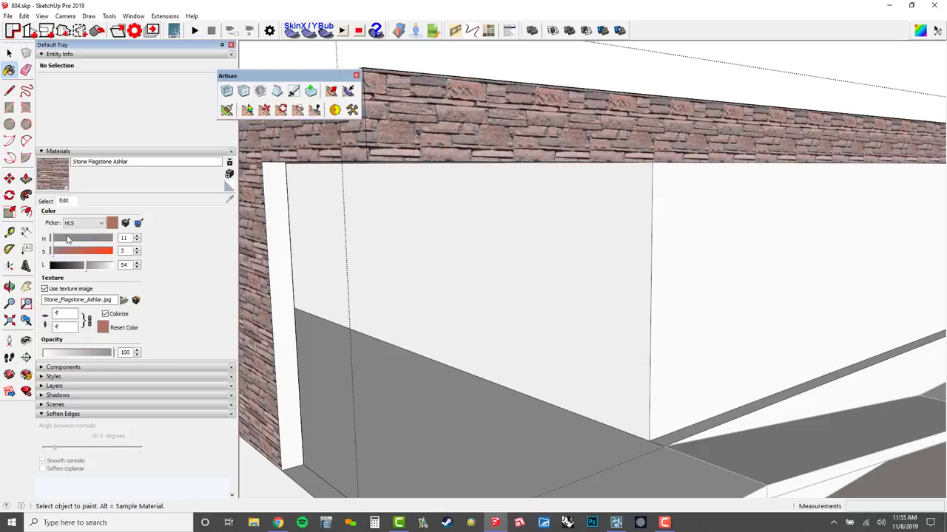
left_click_drag(61, 239, 63, 240)
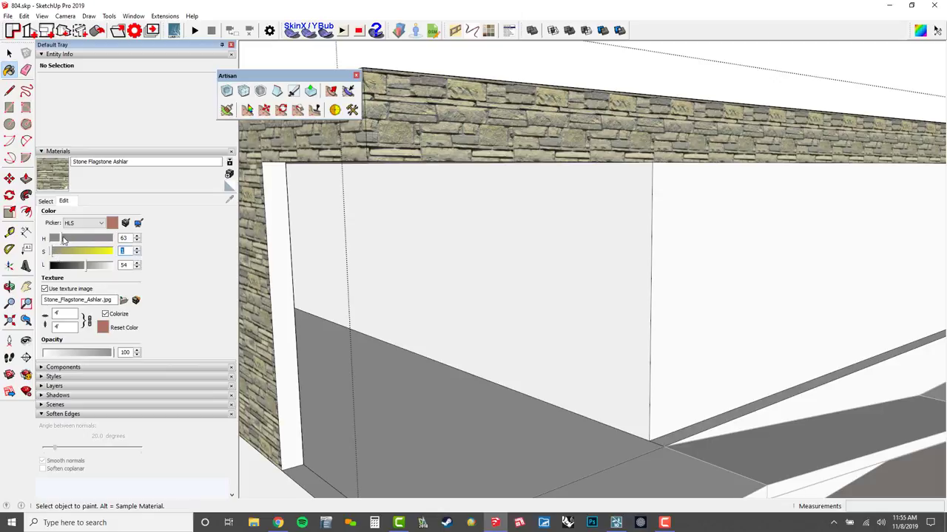
left_click_drag(64, 239, 57, 242)
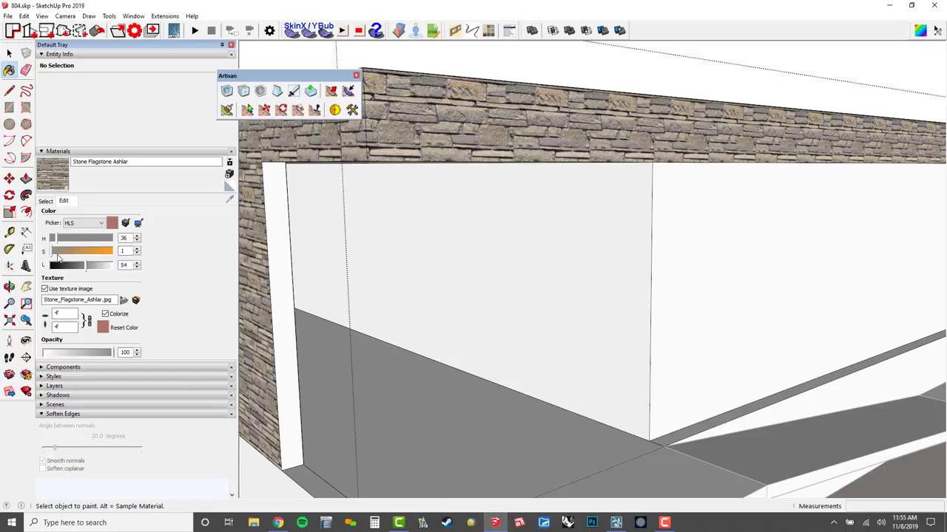
left_click_drag(96, 267, 101, 266)
- Sample the recoloured stone and paint the narrow front end of the terrace's side wall with it
middle_click_drag(508, 345, 328, 133)
left_click(487, 176, "alt")
scroll(431, 250, "down", 3)
scroll(330, 193, "up", 5)
left_click(365, 136)
scroll(365, 136, "down", 3)
middle_click_drag(458, 207, 634, 242, "shift")
scroll(658, 259, "down", 3)
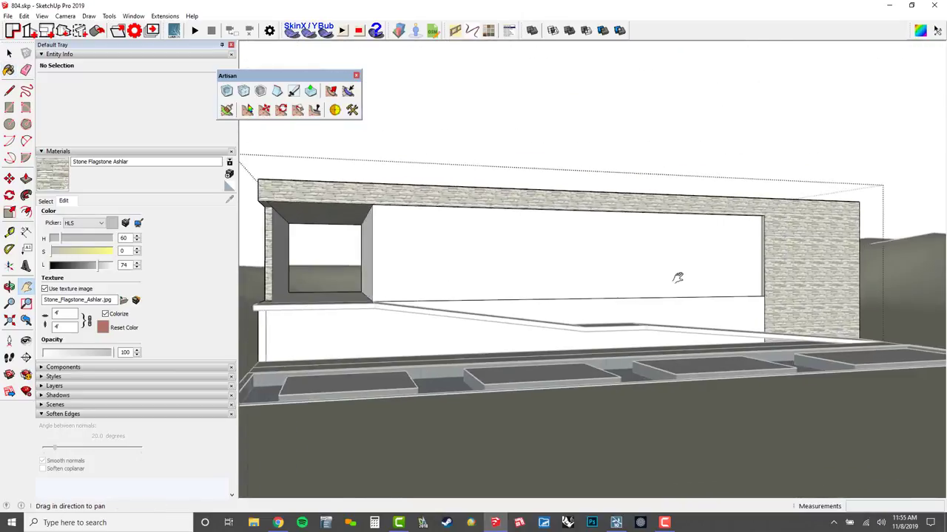
- Paint the wall below the long front opening and the opening's side reveal and sill with Stone Flagstone Ashlar
scroll(678, 277, "up", 3)
mouse_move(679, 276)
middle_mouse_down("shift")
mouse_move(804, 345)
mouse_move(813, 341)
middle_mouse_up("shift")
left_click(809, 344)
scroll(809, 339, "up", 3)
left_click(812, 317)
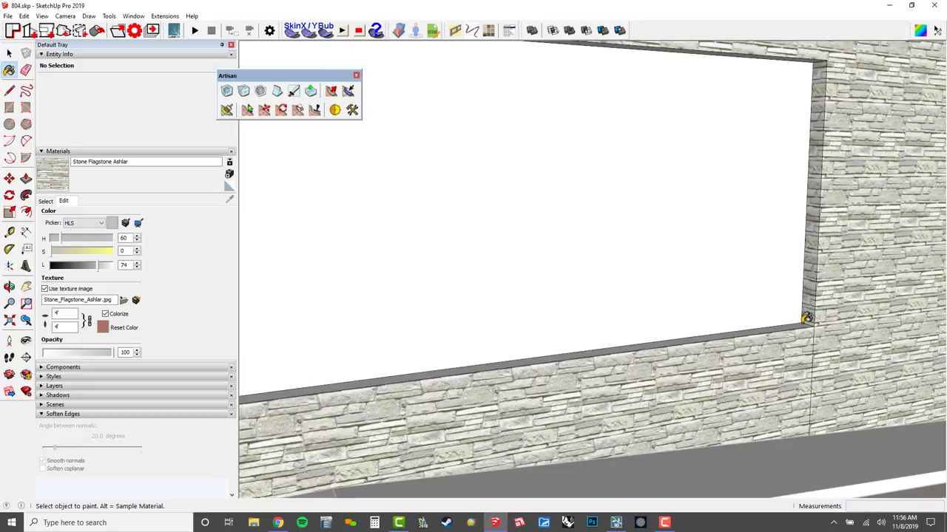
left_click(804, 321)
- Paint the base wall at the terrace corner and the ledge along the terrace's open side with the same stone
scroll(804, 322, "down", 4)
mouse_move(740, 332)
middle_mouse_down("shift")
mouse_move(594, 313)
mouse_move(451, 386)
middle_mouse_up("shift")
left_click(433, 386)
left_click(445, 338)
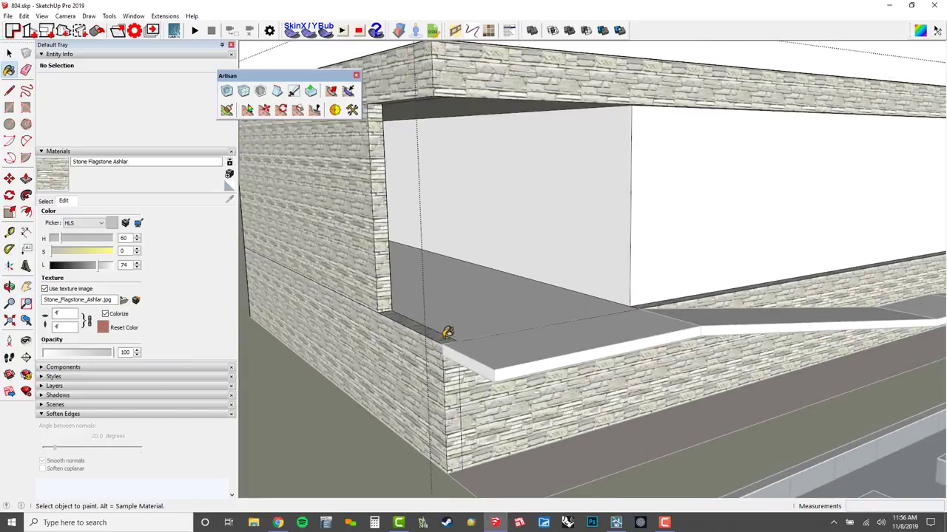
- Open the ramp group and paint all its faces with Polished Concrete New sampled from a pool platform
scroll(447, 334, "down", 3)
mouse_move(447, 334)
middle_mouse_down()
mouse_move(473, 374)
mouse_move(503, 354)
middle_mouse_up()
middle_click_drag(503, 353, 497, 297, "shift")
key("space")
triple_click(591, 340)
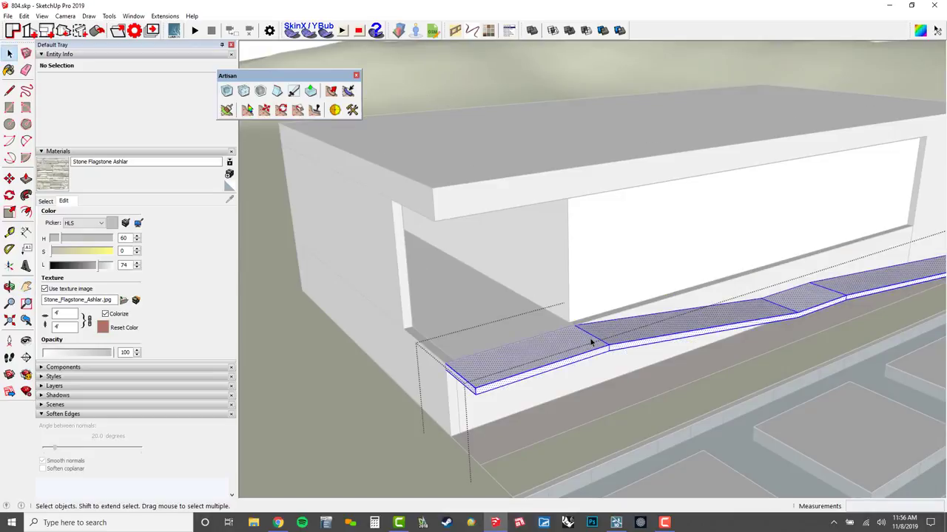
middle_click_drag(591, 337, 545, 275, "shift")
key("b")
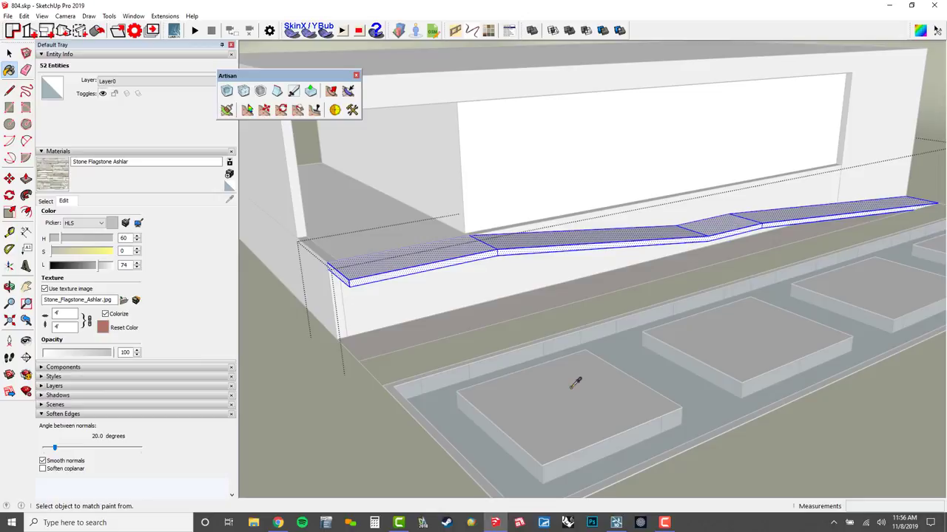
left_click(571, 391, "alt")
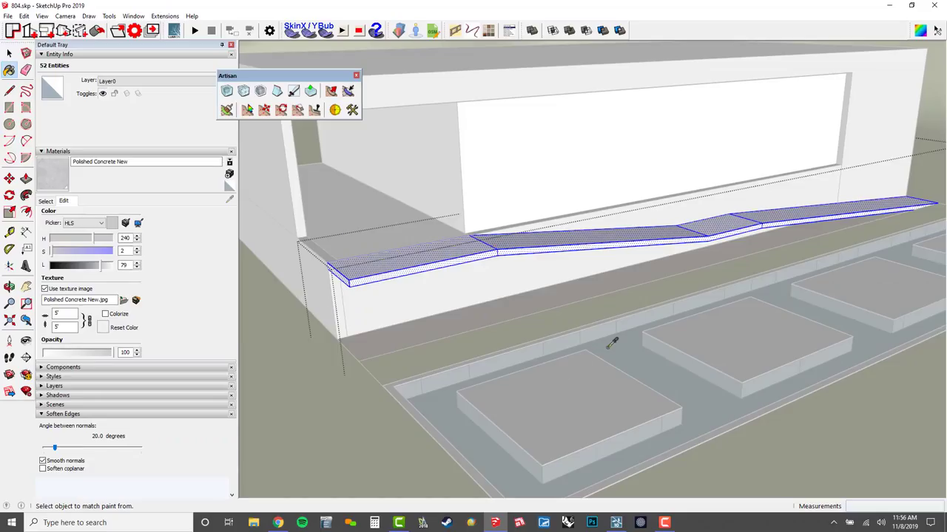
left_click(612, 343, "alt")
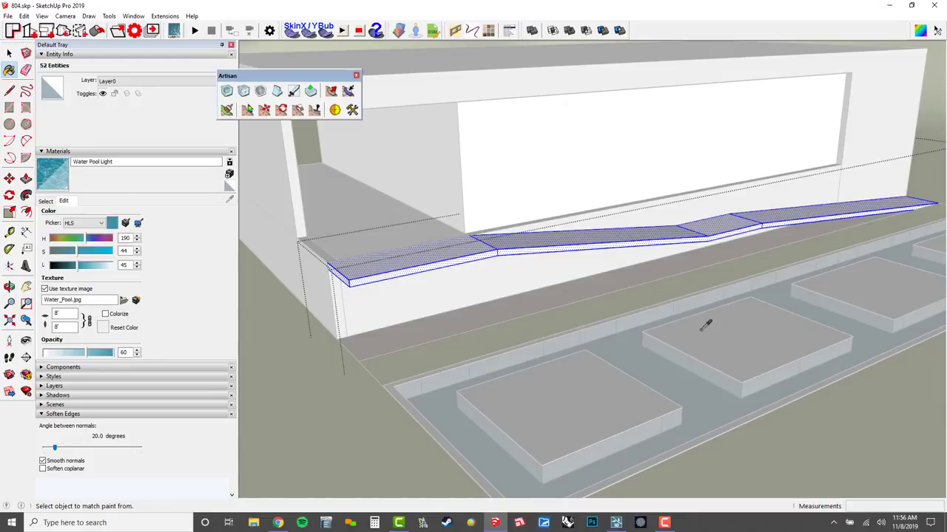
left_click(722, 363, "alt")
middle_click_drag(694, 342, 695, 334)
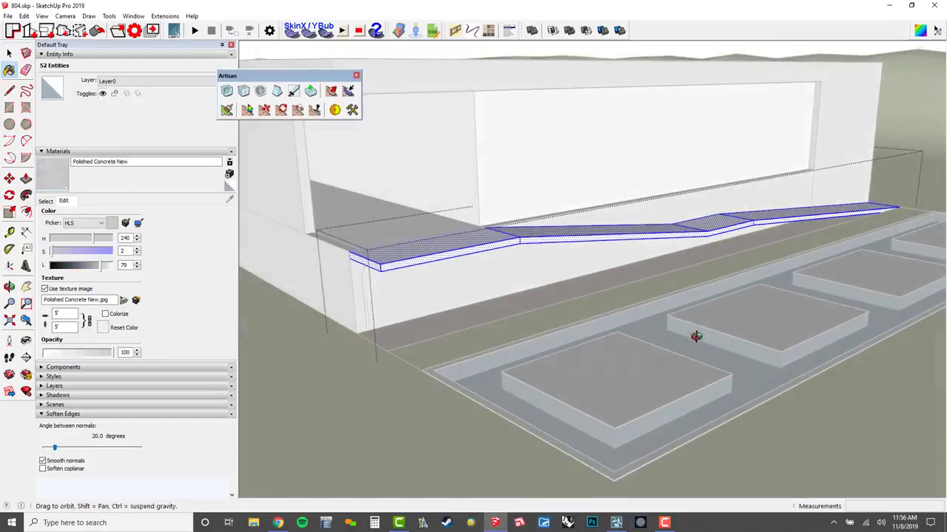
scroll(401, 244, "up", 6)
left_click(447, 272)
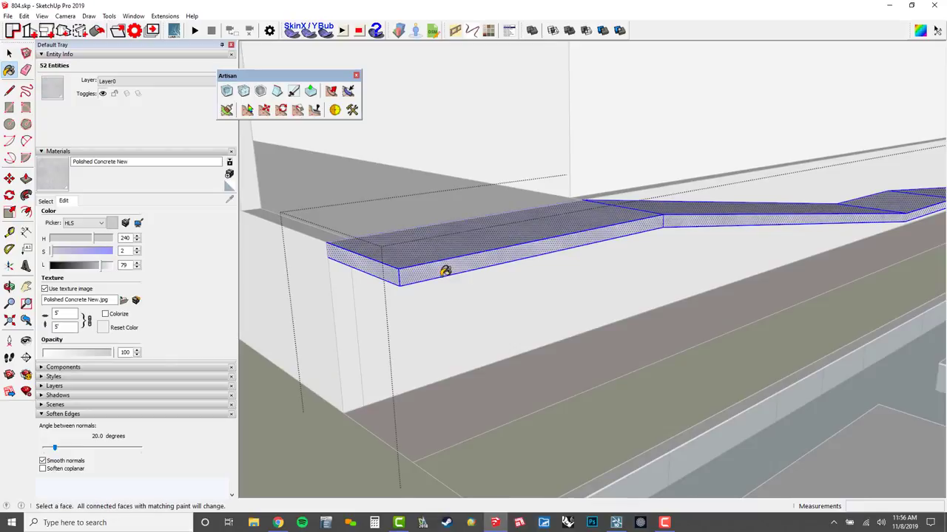
- Check the painted ramp with the rest of the model hidden, restore the model and leave the group
key("ctrl+h")
mouse_move(604, 230)
middle_mouse_down()
mouse_move(516, 281)
mouse_move(306, 252)
mouse_move(647, 258)
mouse_move(540, 264)
middle_mouse_up()
key("space")
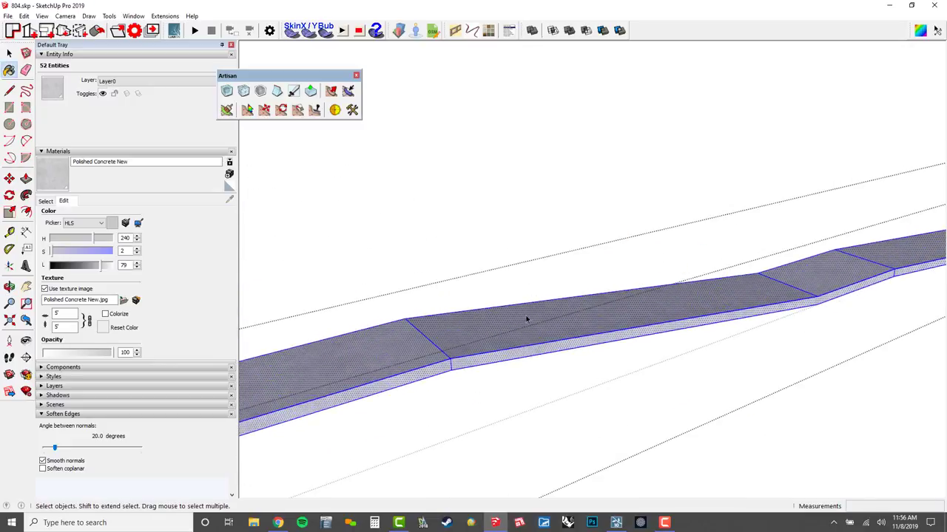
key("ctrl+h")
scroll(547, 336, "down", 3)
middle_click_drag(565, 380, 583, 350)
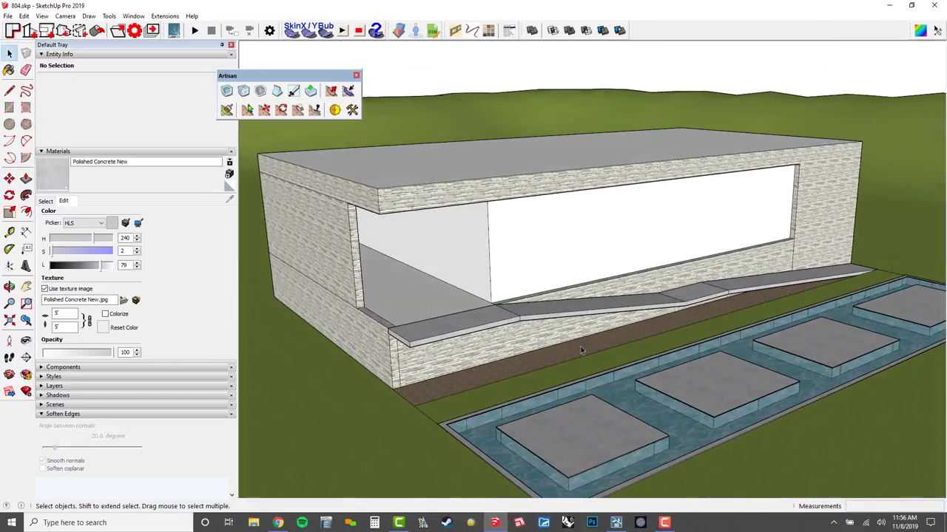
- Open the building group and paint the terrace floor with Polished Concrete New
scroll(502, 354, "up", 3)
middle_click_drag(501, 354, 443, 385)
left_click(379, 301)
double_click(378, 301)
scroll(379, 302, "up", 3)
left_click(382, 315)
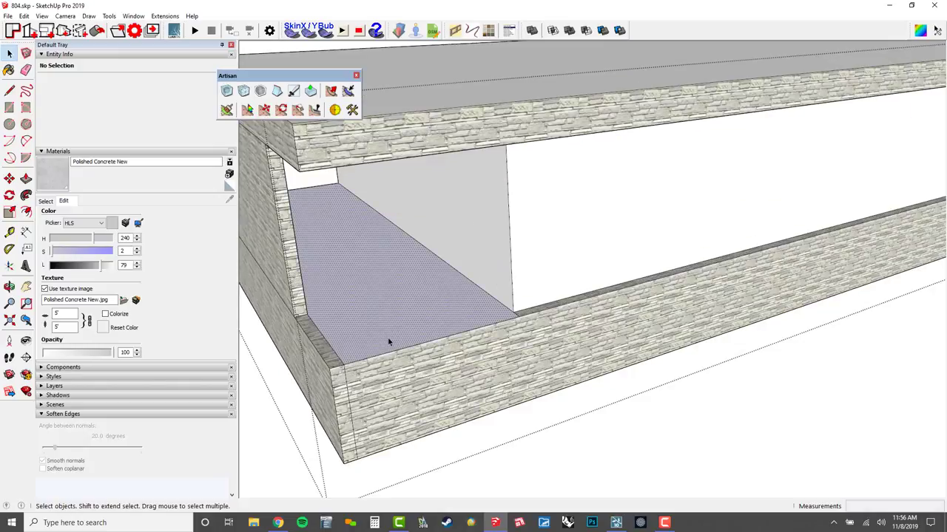
key("b")
left_click(396, 338)
key("space")
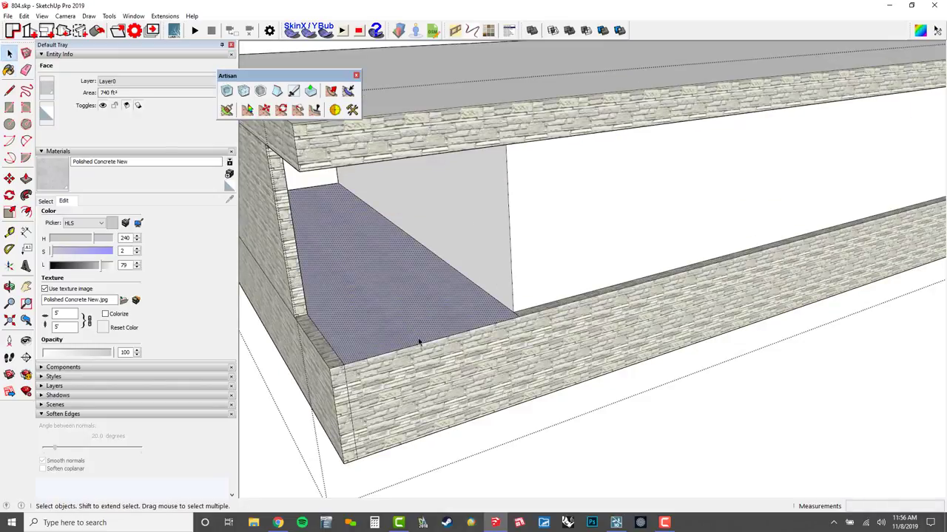
- Split the terrace's inner wall by copying its front vertical edge a distance of 15 along the wall
key("ctrl+h")
key("ctrl+t")
middle_click_drag(426, 345, 453, 247)
double_click(450, 267)
double_click(449, 268)
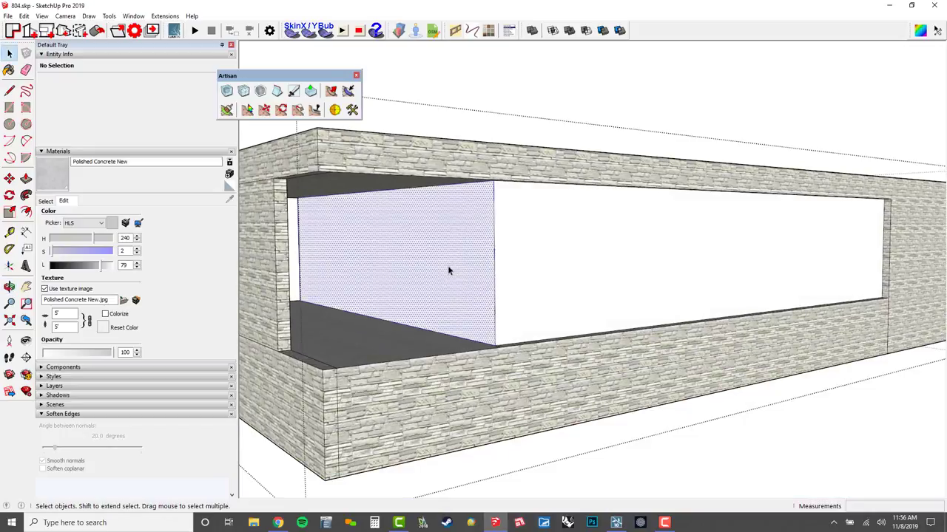
key("m")
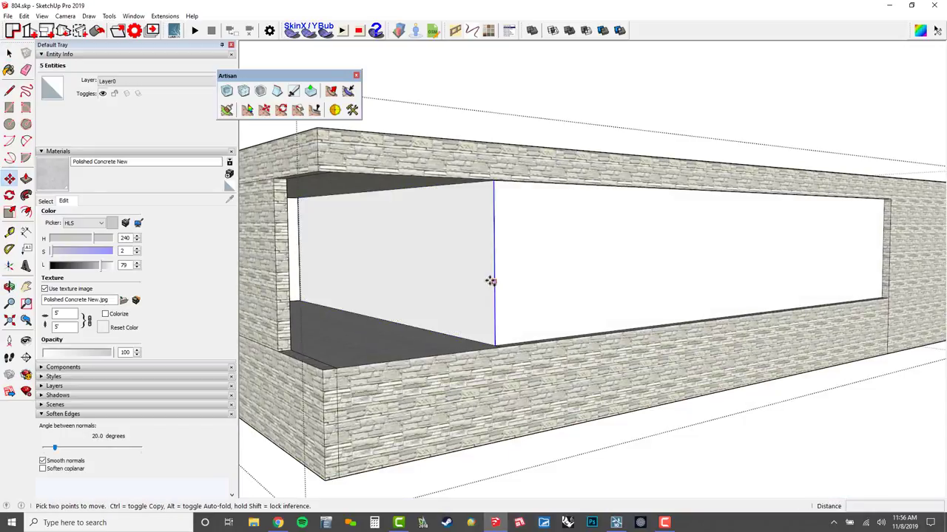
key("ctrl")
left_click(493, 281)
left_click(456, 281)
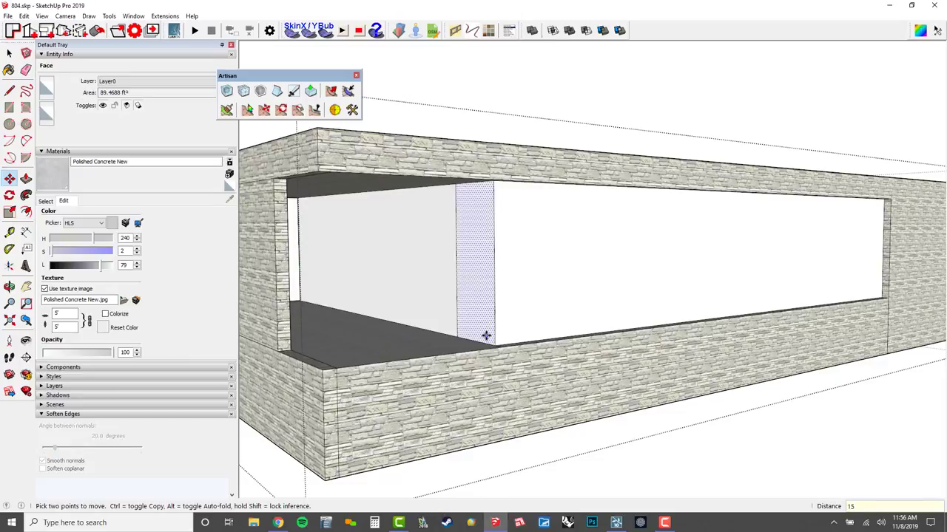
key("Return")
key("space")
- Group the new front panel of the terrace's inner wall and the face filling the long front opening separately
left_click(446, 253)
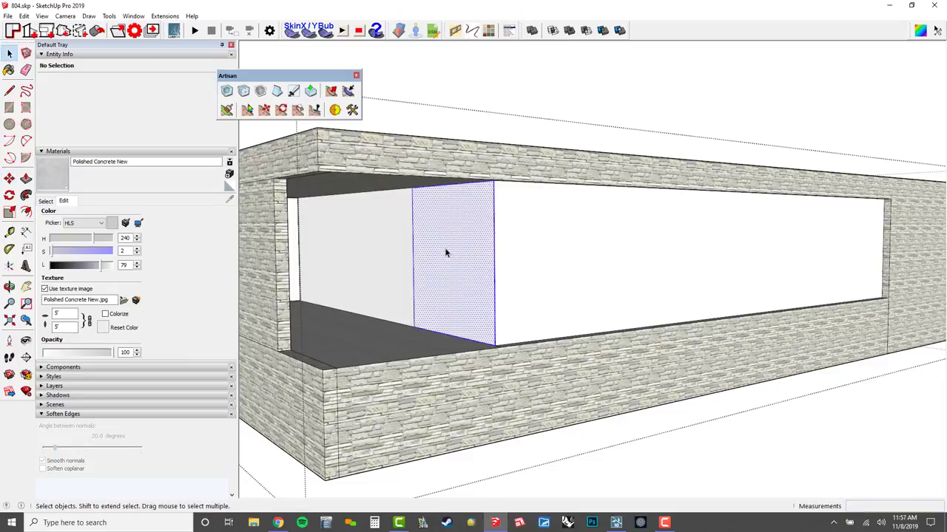
right_click(447, 227)
left_click(482, 314)
double_click(588, 239)
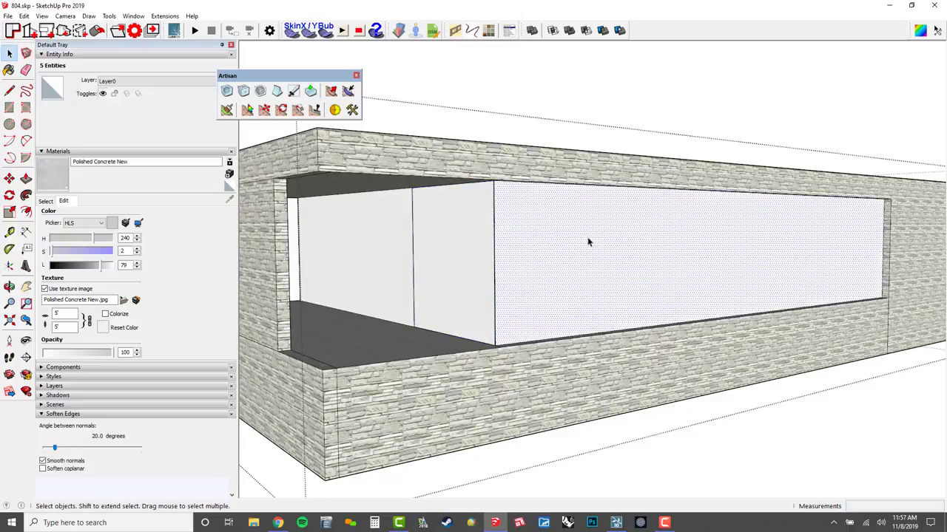
right_click(579, 244)
left_click(587, 321)
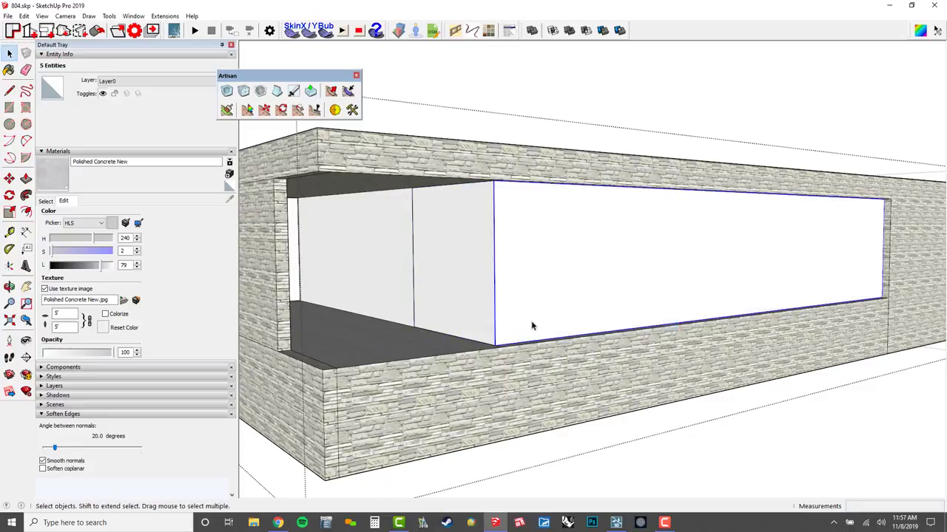
- Open the group filling the long front opening and convert its face into a Windowizer window with 5 rows and 12 columns
scroll(423, 297, "down", 1)
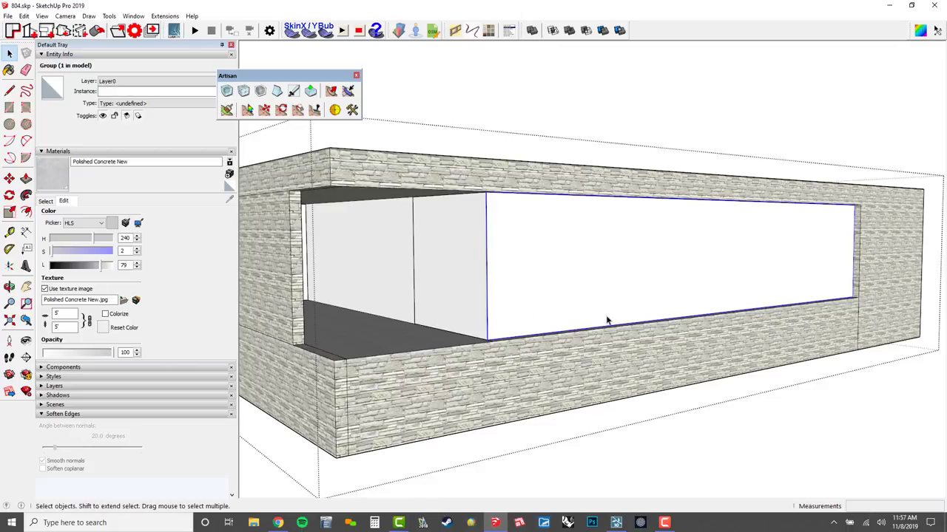
double_click(637, 284)
scroll(800, 297, "up", 1)
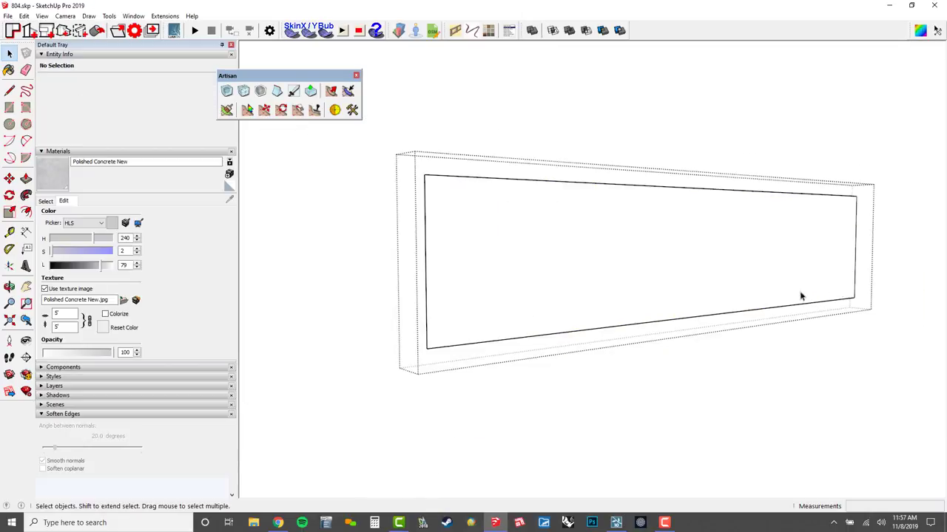
right_click(559, 252)
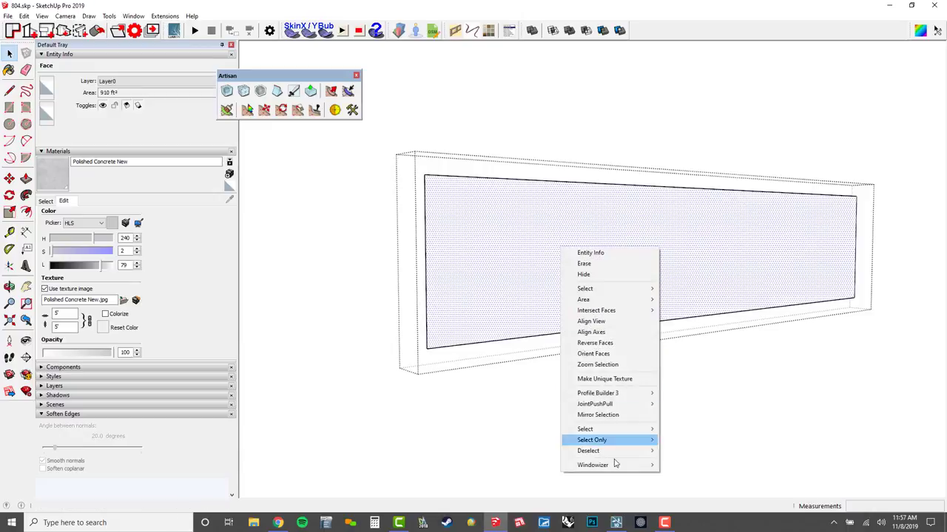
mouse_move(613, 466)
left_click(688, 465)
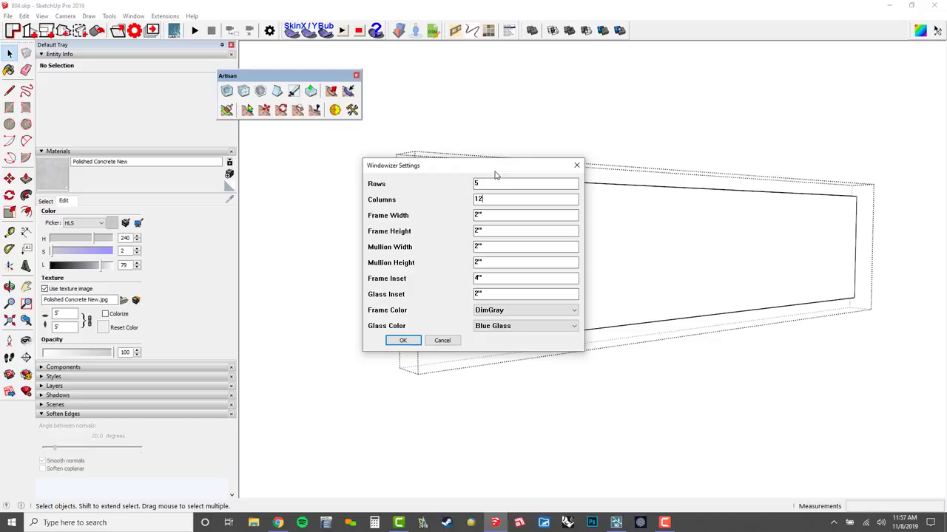
key("Return")
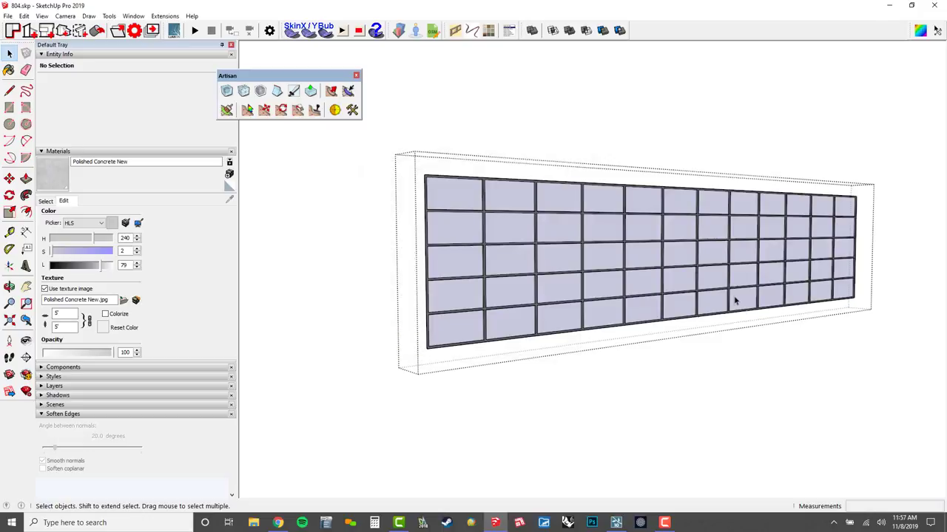
- Open the front panel group of the terrace's inner wall and convert its face into a Windowizer window with 5 rows and 5 columns
middle_click_drag(626, 302, 640, 308)
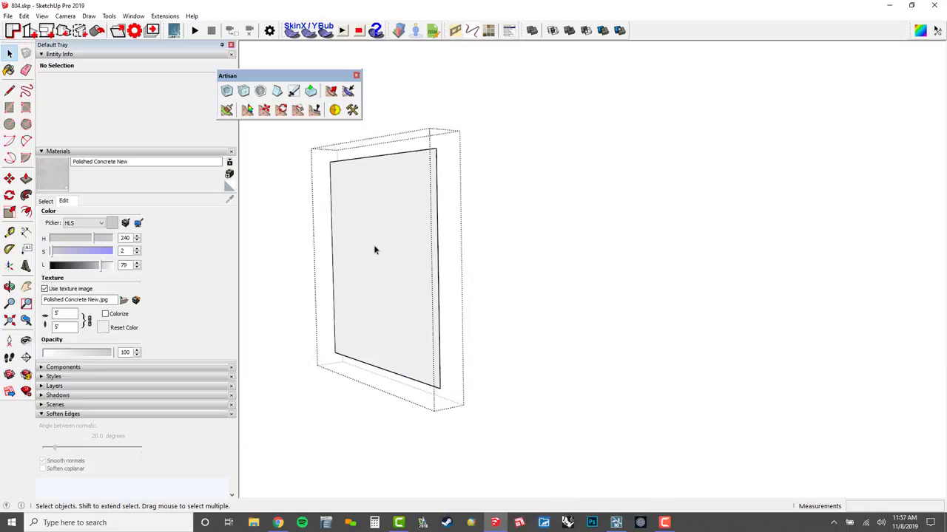
right_click(393, 222)
mouse_move(446, 440)
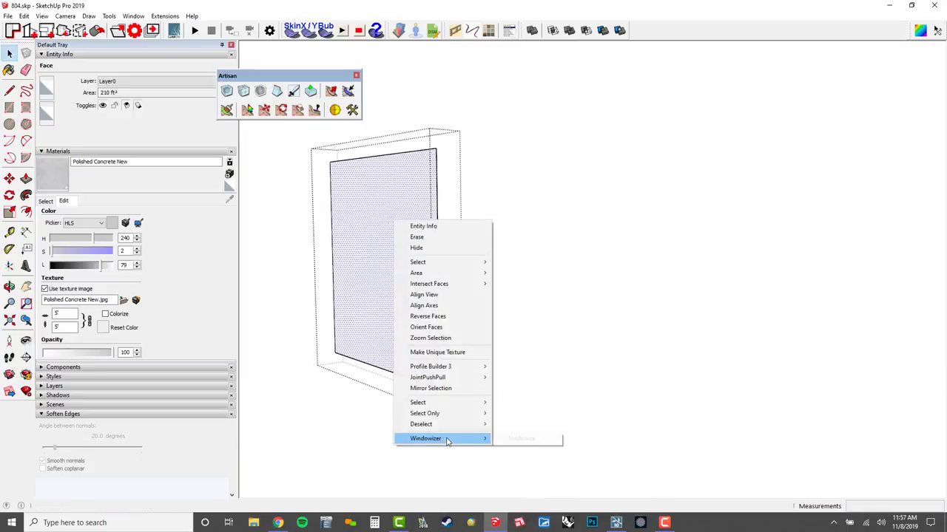
left_click(528, 439)
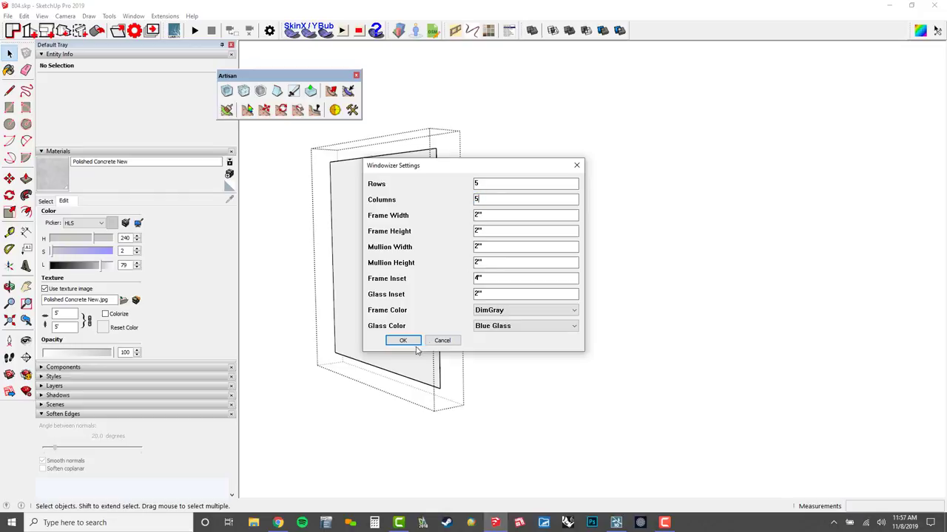
key("Return")
- Sample Stone Flagstone Ashlar from the outer wall, paint the terrace's remaining white inner wall with it and leave the building group
scroll(547, 314, "down", 3)
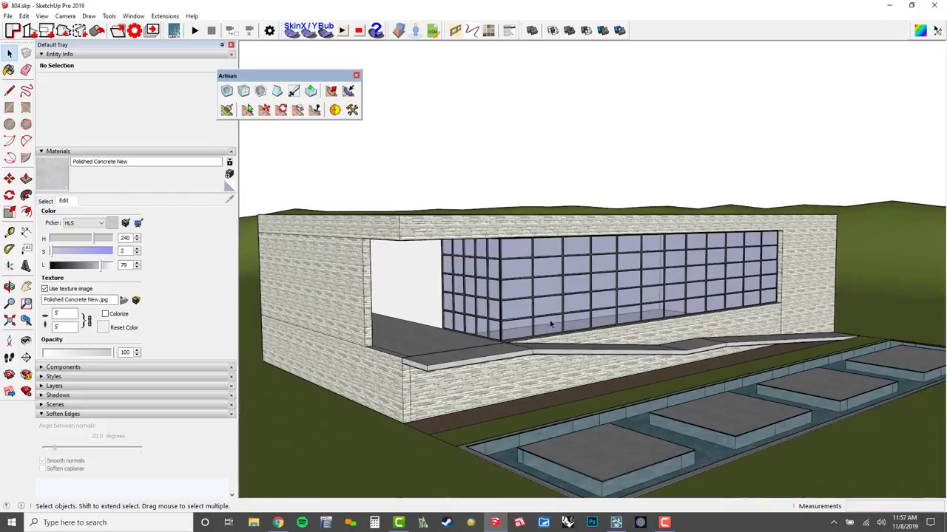
middle_click_drag(549, 320, 423, 281)
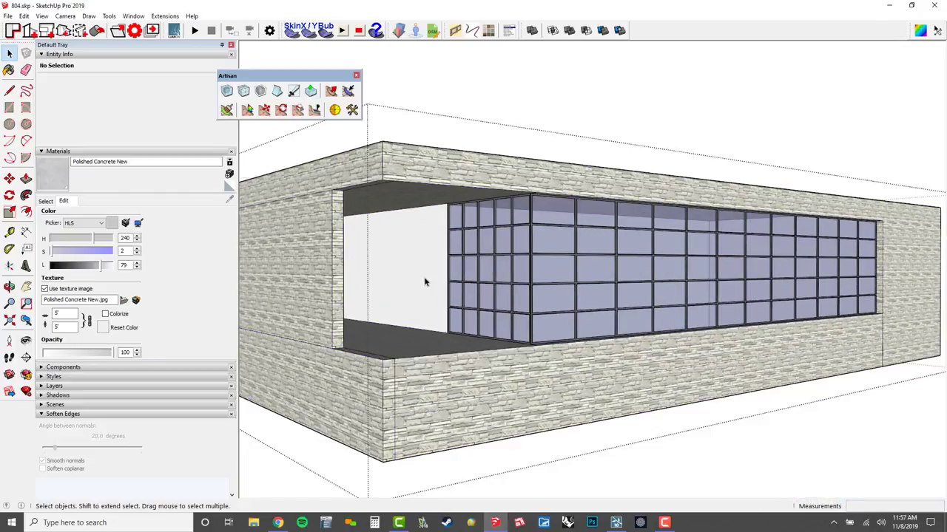
key("b")
key("h")
key("b")
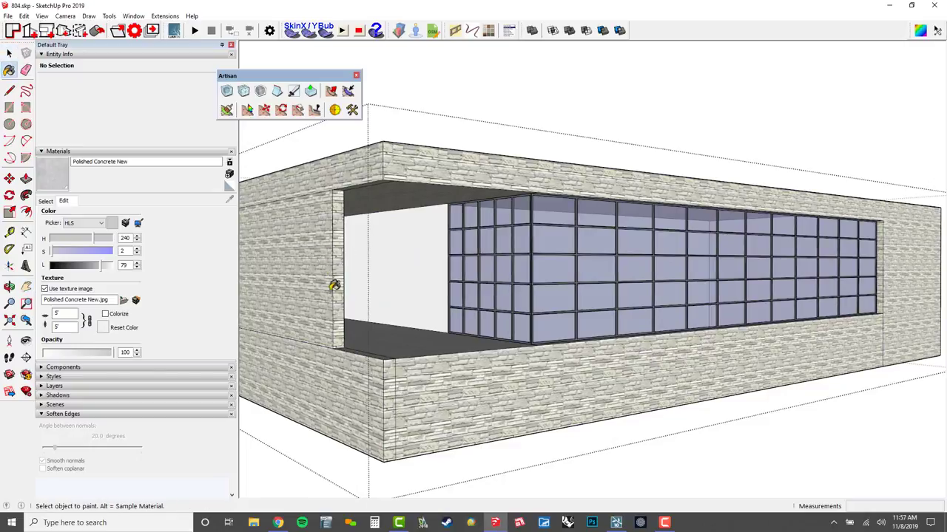
left_click(318, 278, "alt")
left_click(395, 248)
middle_click_drag(422, 285, 410, 287)
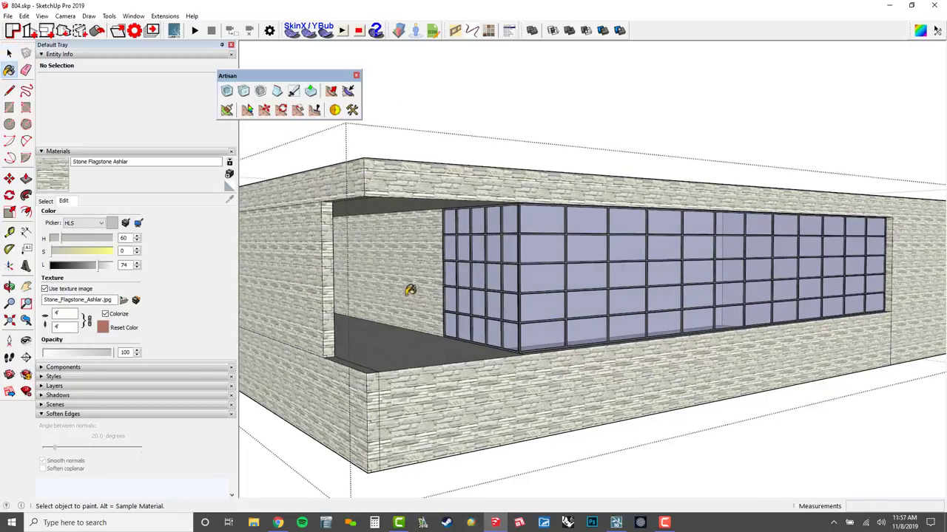
scroll(444, 297, "down", 3)
key("space")
key("Escape")
mouse_move(565, 264)
middle_mouse_down()
mouse_move(663, 317)
mouse_move(652, 320)
middle_mouse_up()
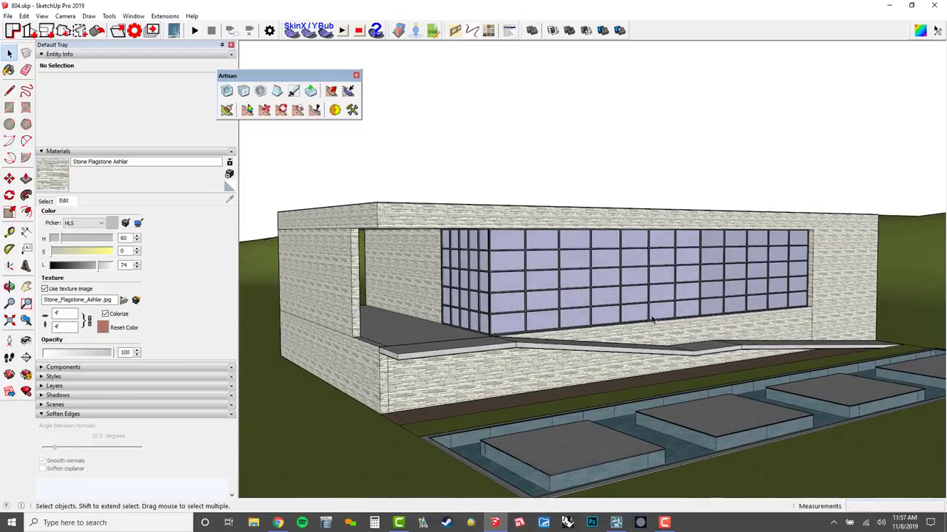
- Try raising the second horizontal mullion from the top of the long front window, and undo the move
scroll(783, 305, "up", 2)
middle_click_drag(784, 305, 624, 271)
double_click(623, 271)
key("ctrl+a")
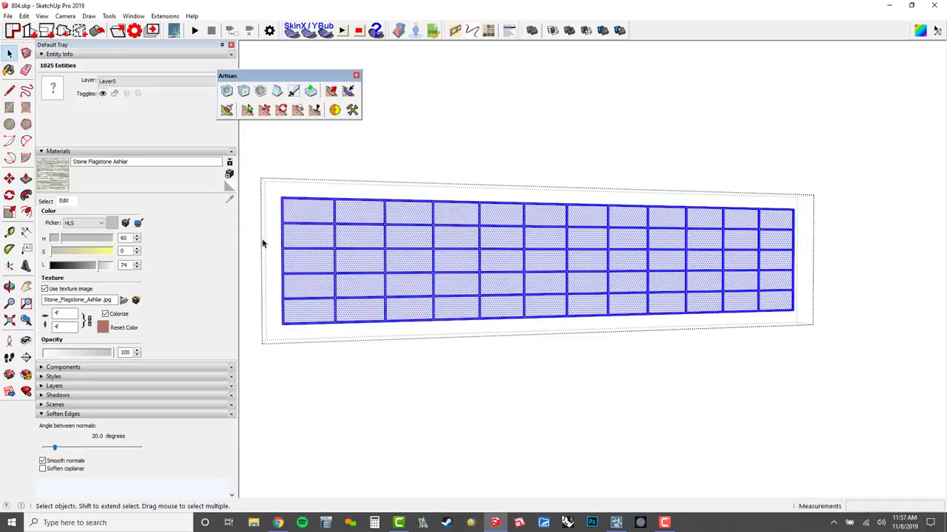
left_click_drag(262, 240, 850, 274)
key("m")
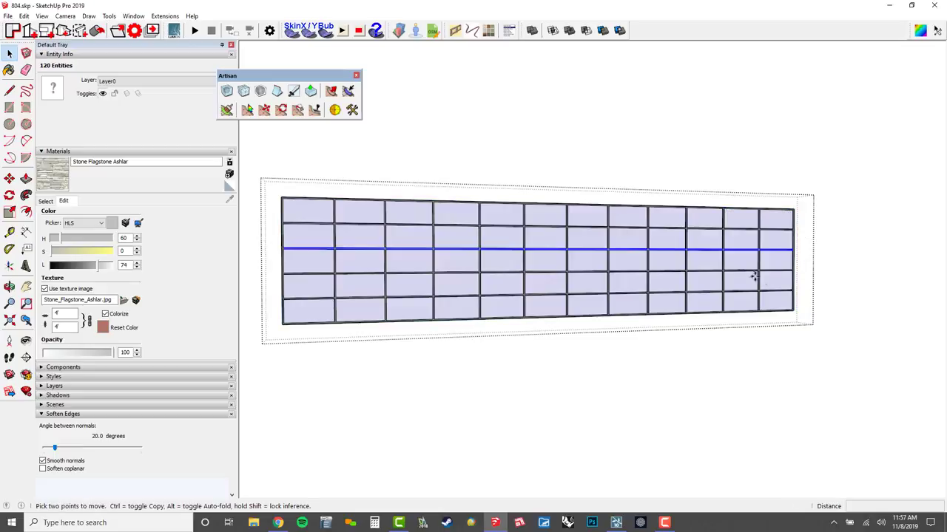
scroll(754, 272, "up", 5)
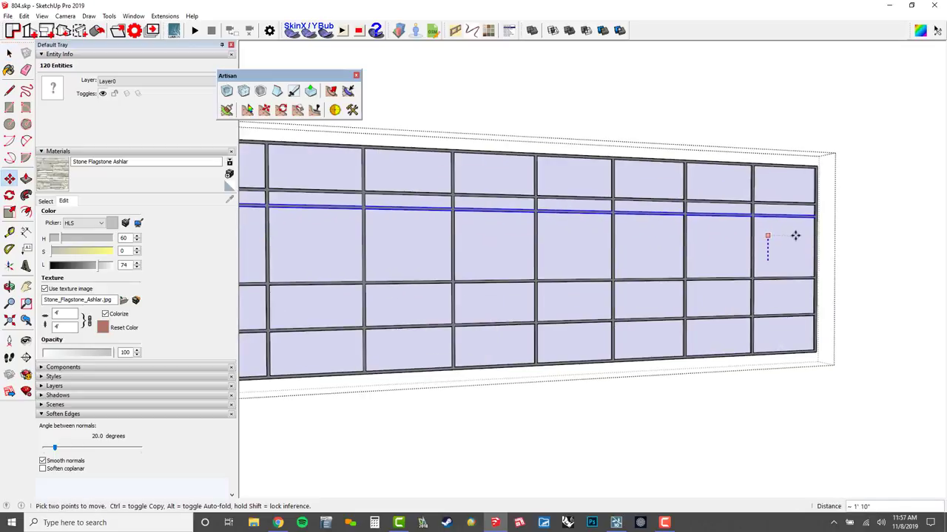
scroll(787, 273, "down", 2)
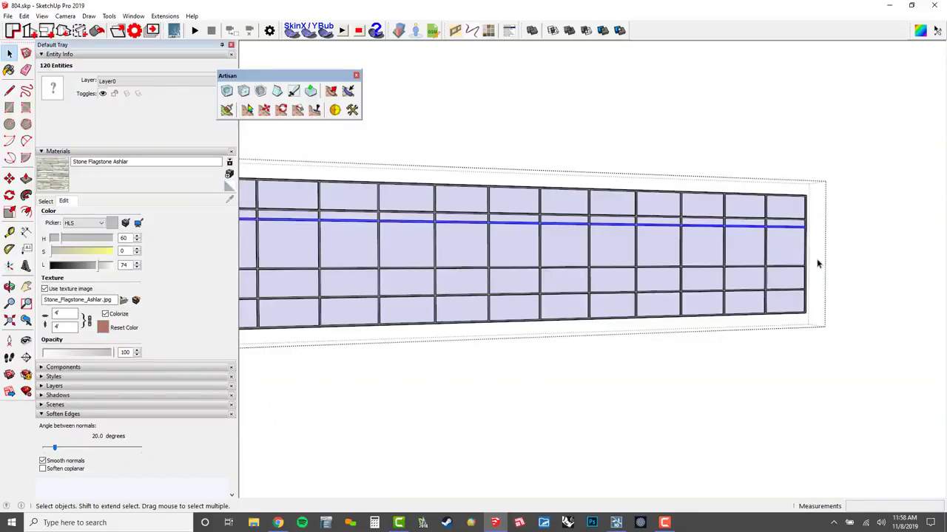
key("ctrl+z")
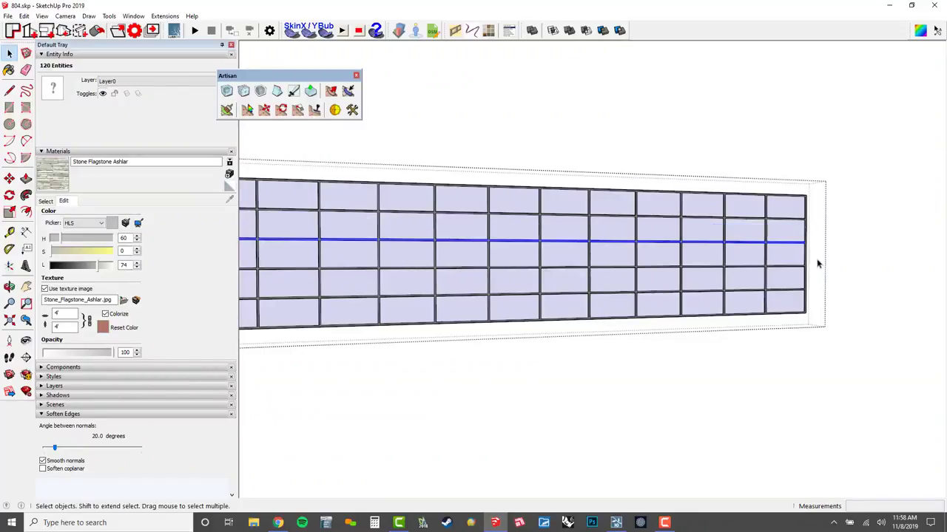
left_click(818, 264)
- Trace lines from the base of the terrace's end wall along the outer terrace edge to the start of the ramp
scroll(742, 241, "down", 6)
middle_click_drag(638, 293, 662, 348)
scroll(656, 311, "up", 3)
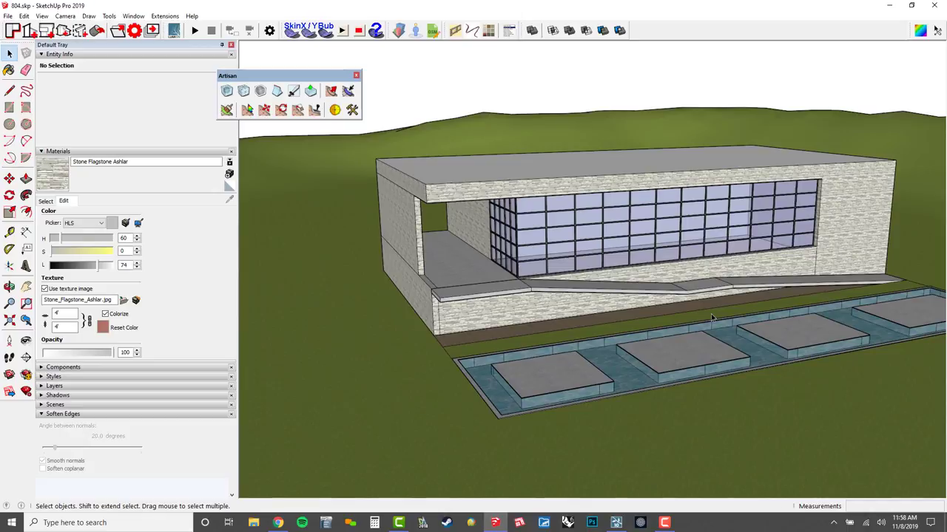
scroll(444, 314, "up", 5)
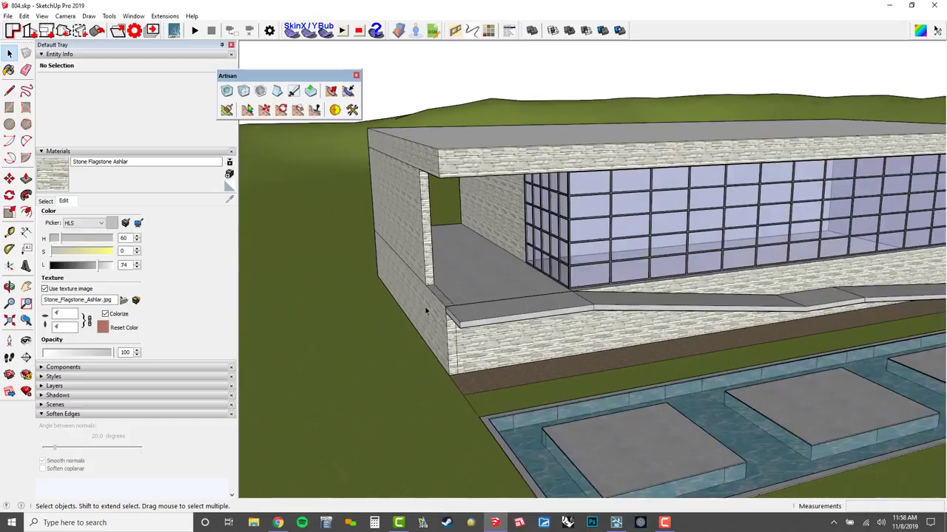
key("l")
scroll(442, 274, "up", 2)
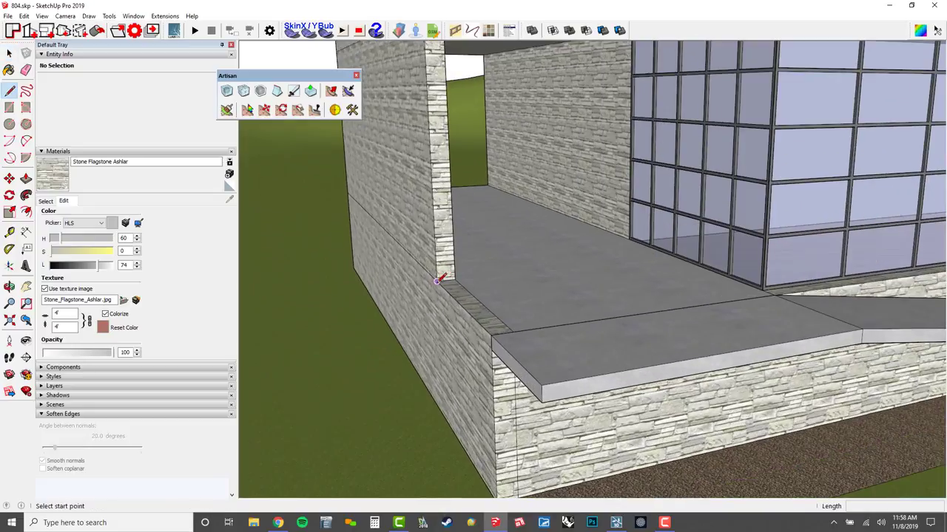
left_click(437, 280)
left_click(541, 385)
middle_click_drag(581, 307, 403, 306, "shift")
left_click(671, 328)
- Continue the traced line along the ramp's outer top edge, through its bends, down to the ramp's lower end
middle_click_drag(899, 325, 499, 294, "shift")
scroll(498, 294, "up", 1)
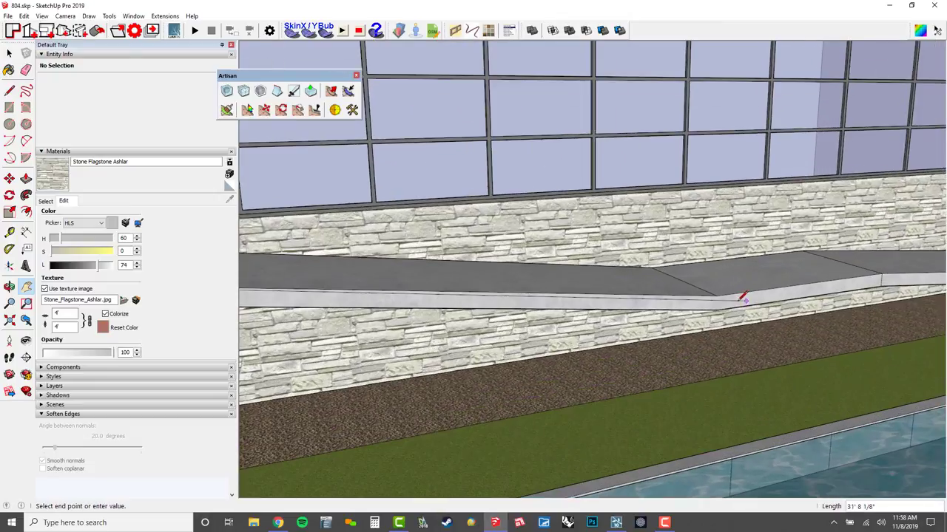
left_click(716, 296)
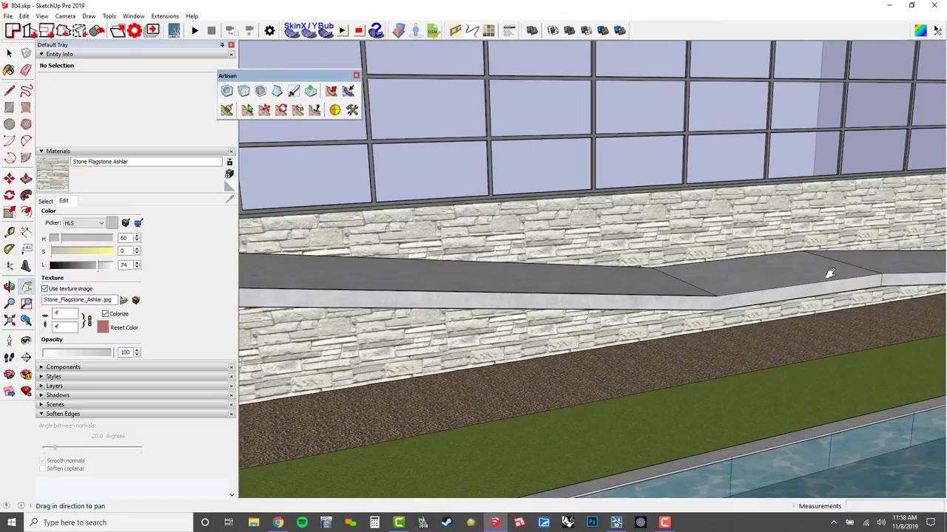
middle_click_drag(828, 271, 878, 312, "shift")
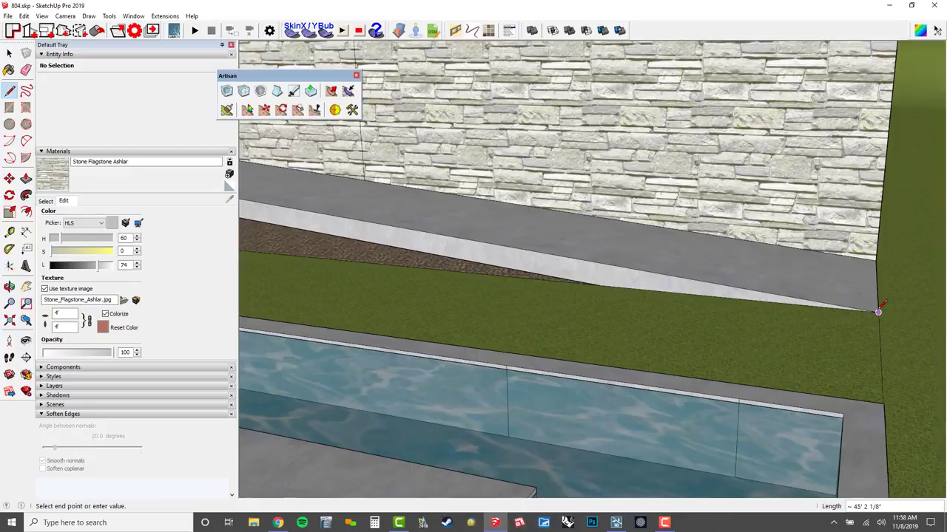
left_click(878, 312)
scroll(900, 357, "down", 2)
middle_click_drag(589, 282, 592, 283, "shift")
scroll(592, 283, "up", 1)
key("space")
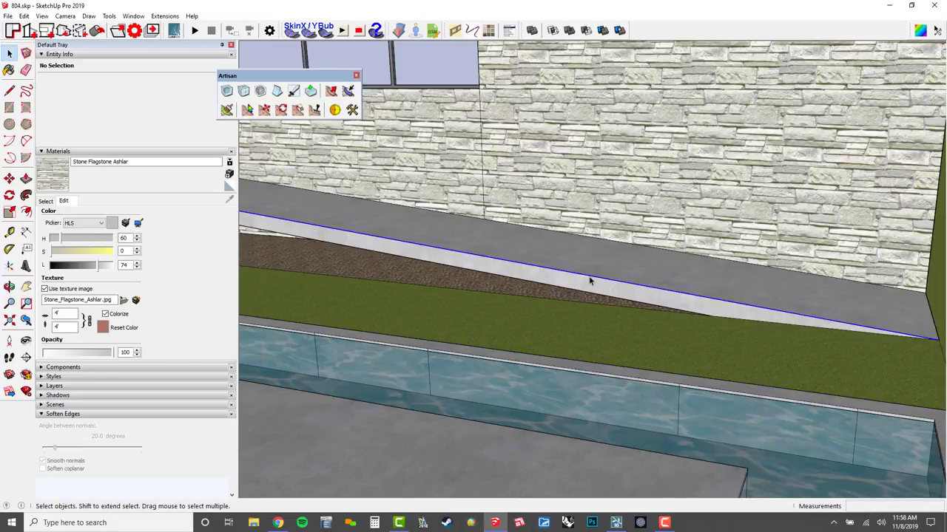
- Select the five traced edges along the terrace and ramp and group them as the railing path
scroll(850, 311, "down", 2)
scroll(858, 313, "down", 2)
middle_click_drag(459, 257, 562, 325, "shift")
middle_click_drag(562, 325, 523, 325, "shift")
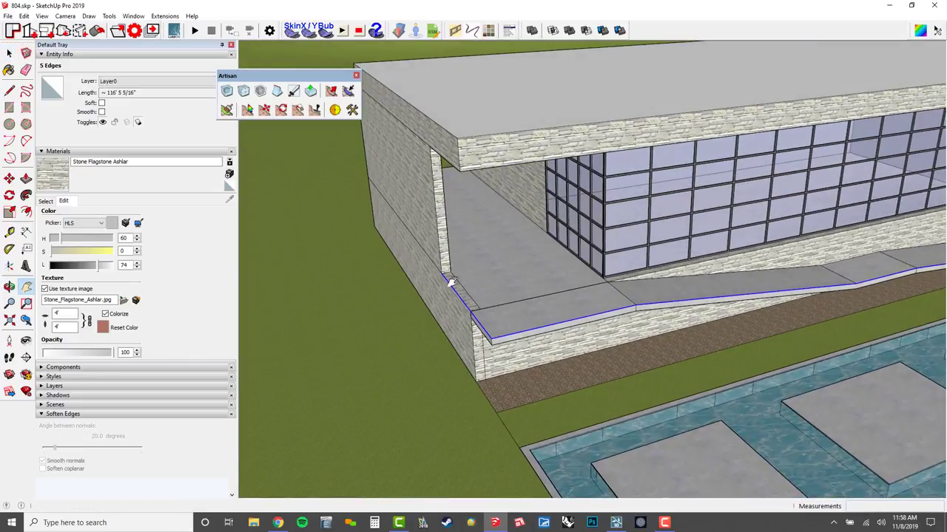
middle_click_drag(722, 301, 521, 310)
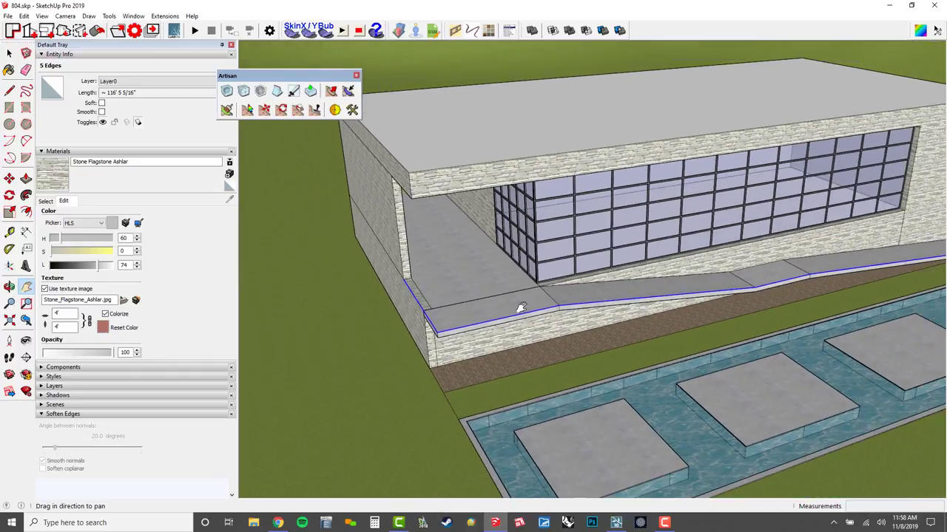
key("ctrl+g")
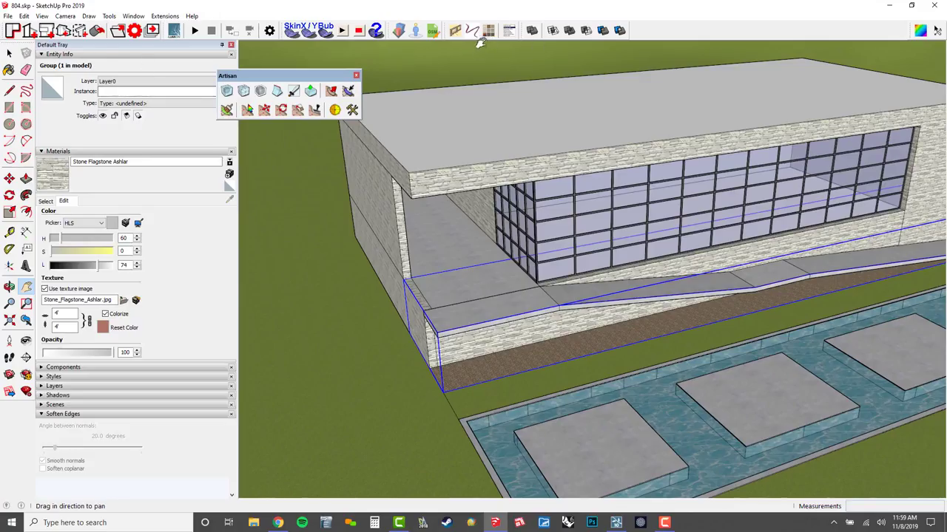
- Start Instant Fence & Railing on the grouped path and choose the Glass Railing 13 style from the Railing - Glass library
left_click(454, 31)
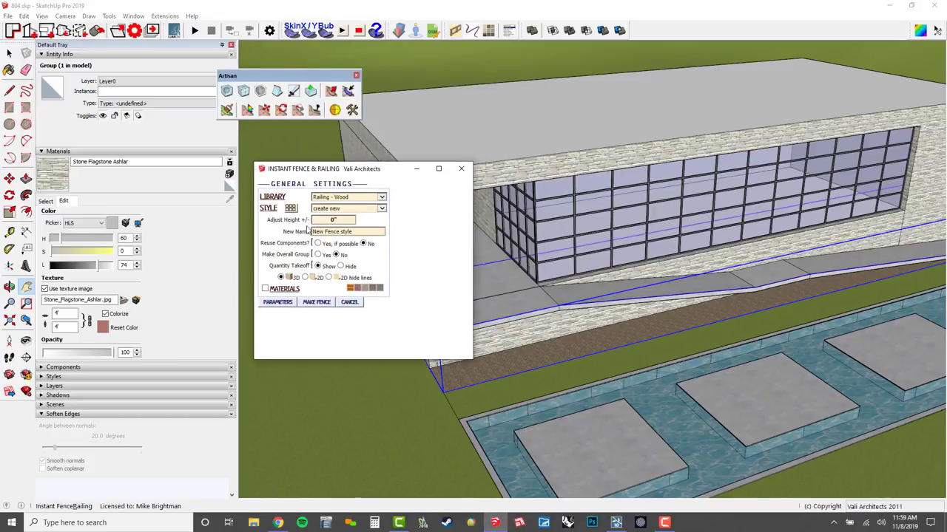
left_click(349, 198)
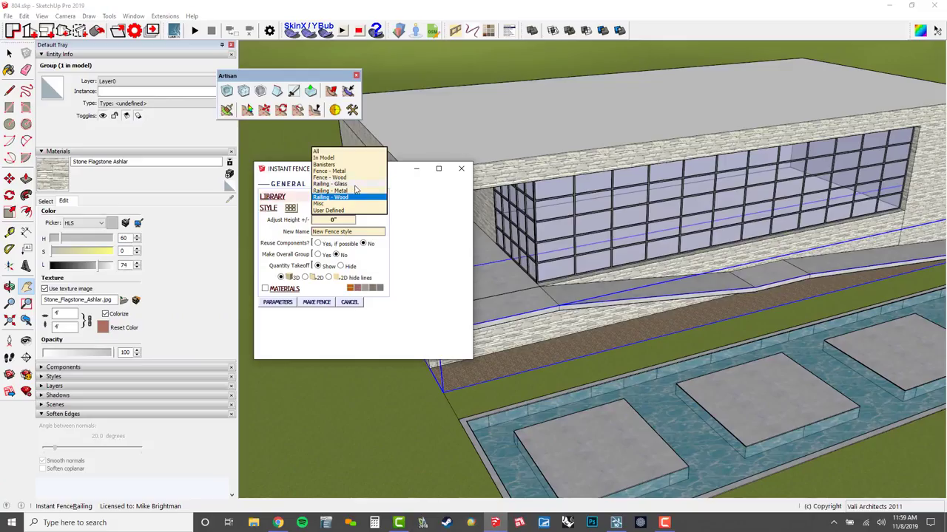
left_click(355, 184)
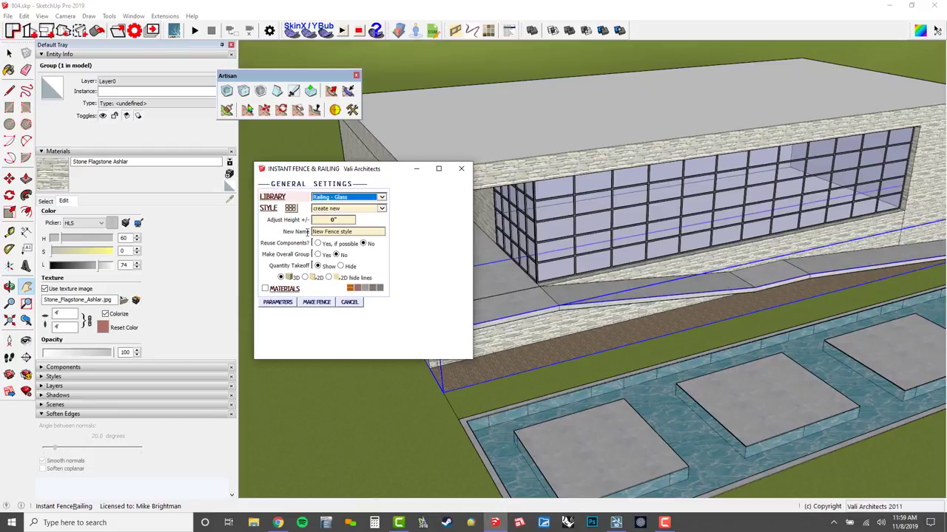
left_click(290, 209)
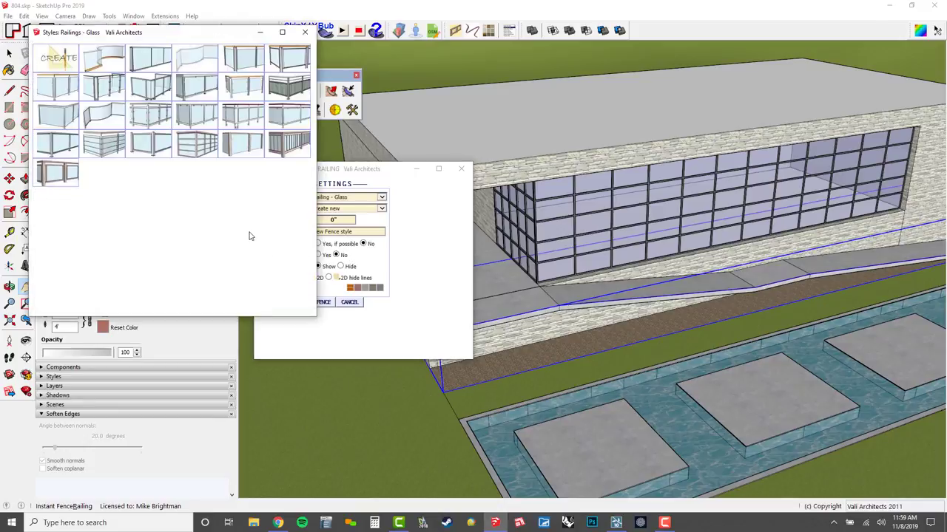
mouse_move(104, 116)
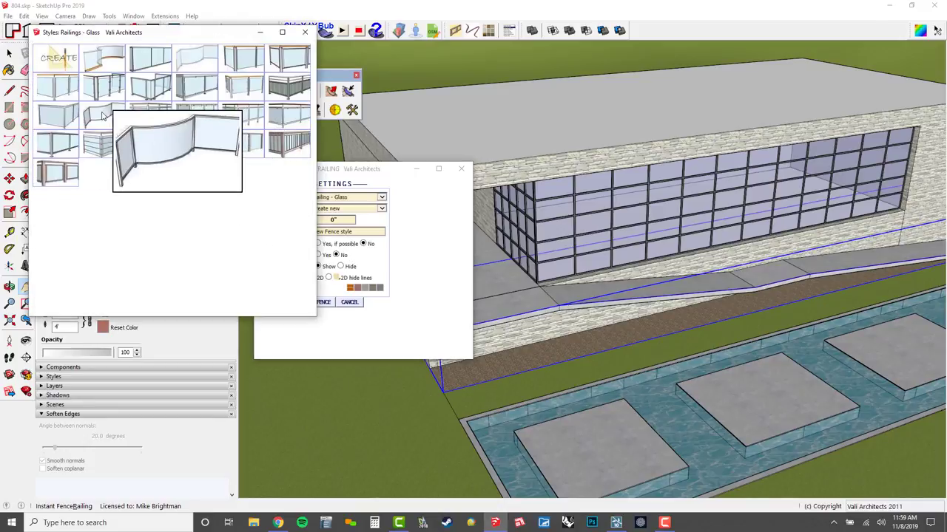
mouse_move(98, 90)
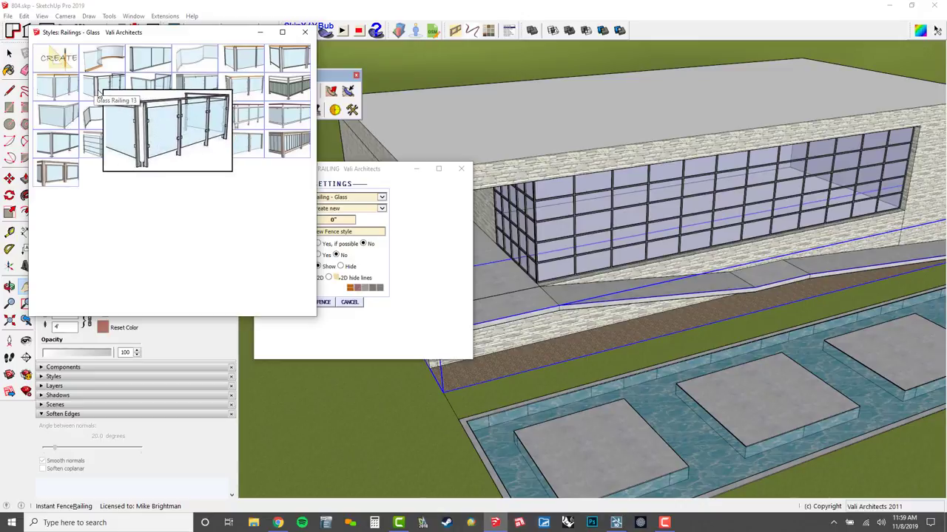
left_click(98, 91)
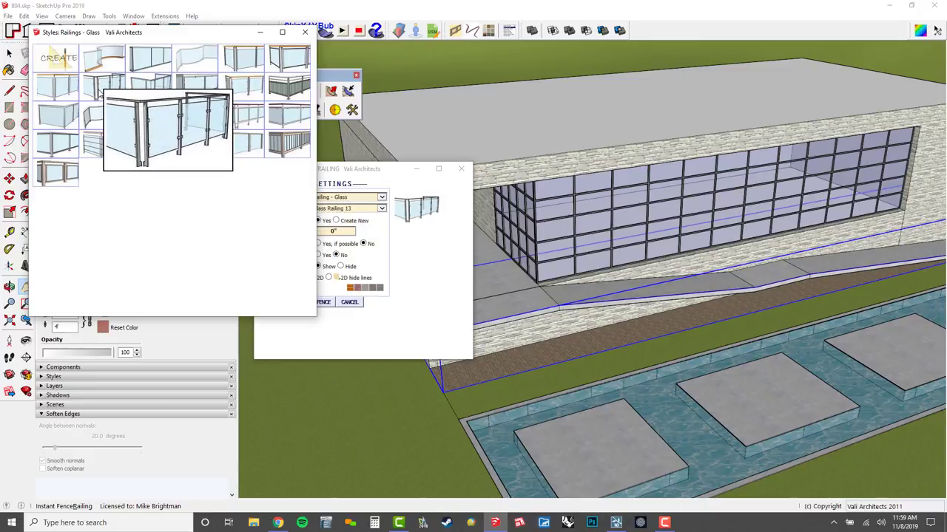
left_click(305, 32)
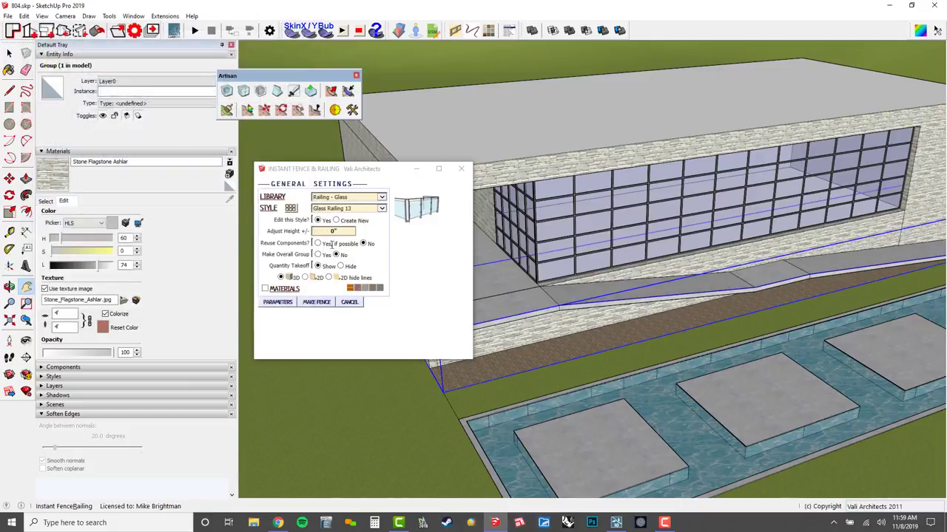
- Review the style parameters and generate the glass railing along the terrace and ramp path, with the offset point on the pool side
left_click(284, 306)
scroll(440, 290, "down", 10)
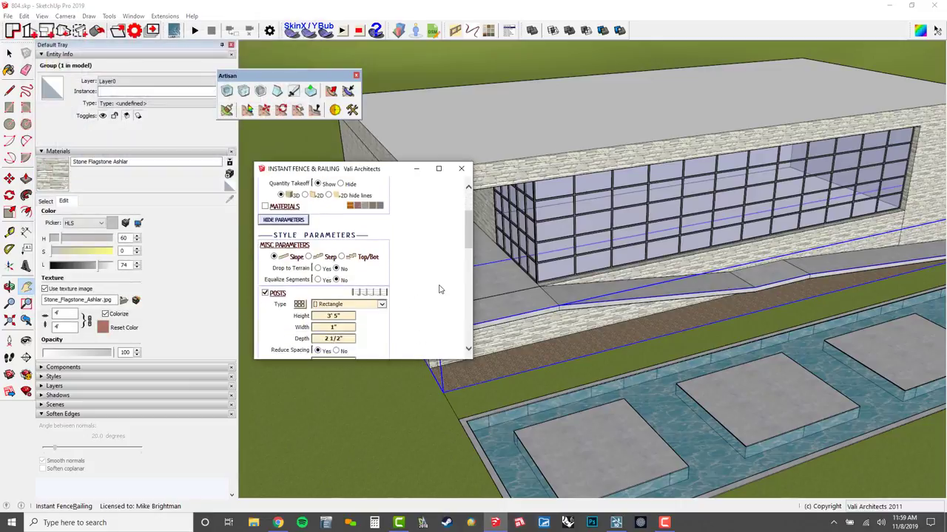
scroll(439, 290, "down", 2)
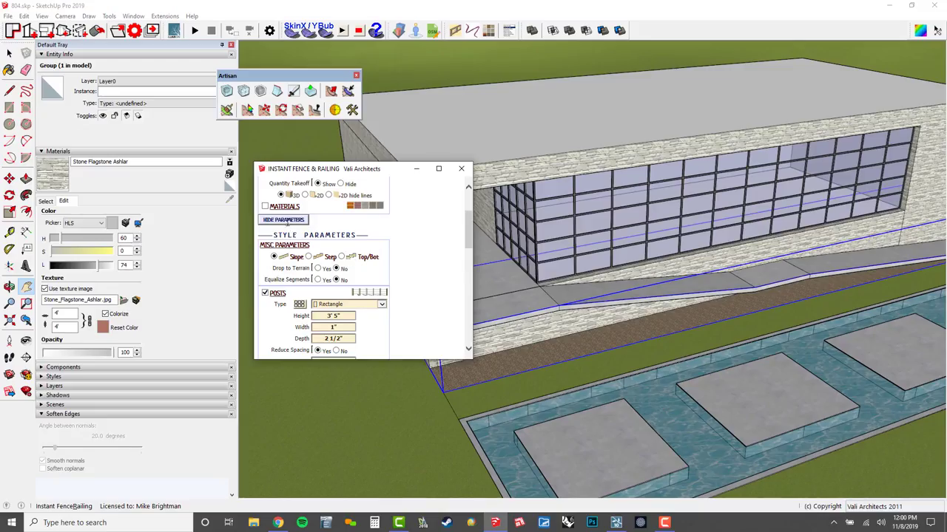
left_click(285, 220)
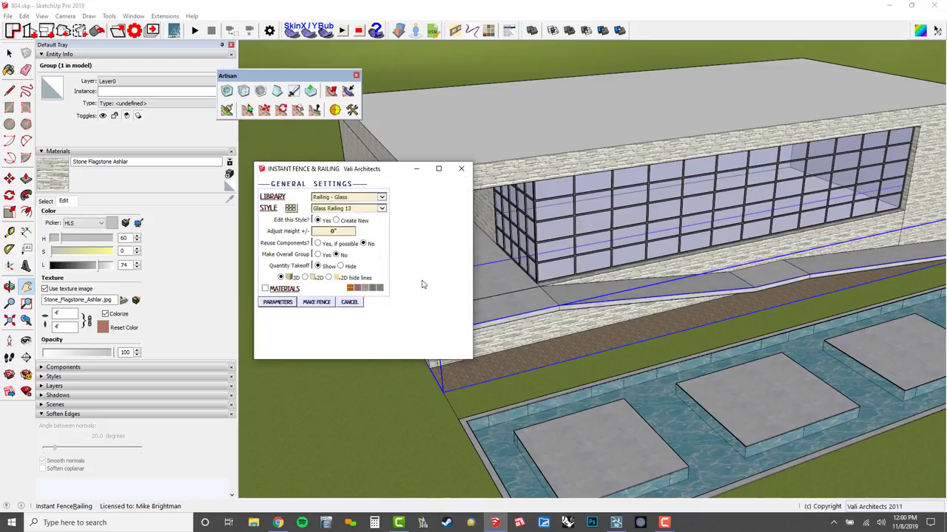
left_click(316, 302)
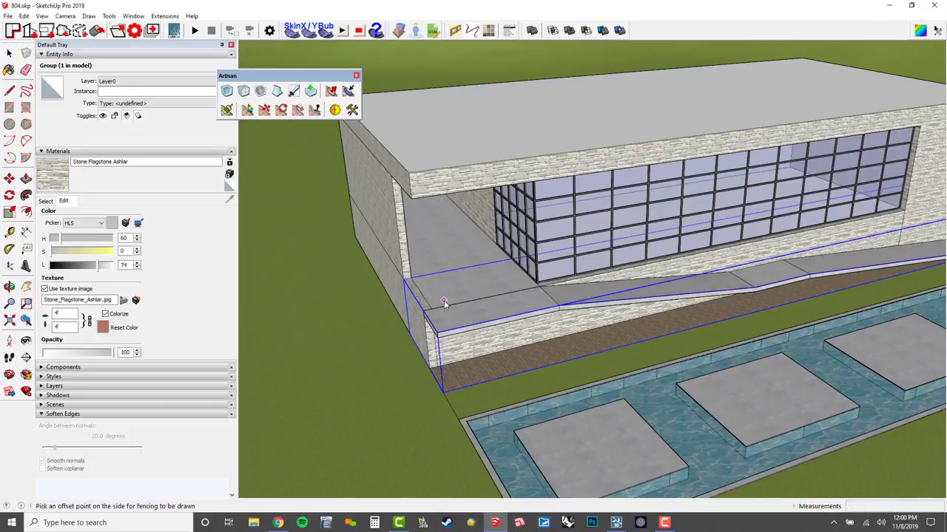
scroll(718, 311, "up", 5)
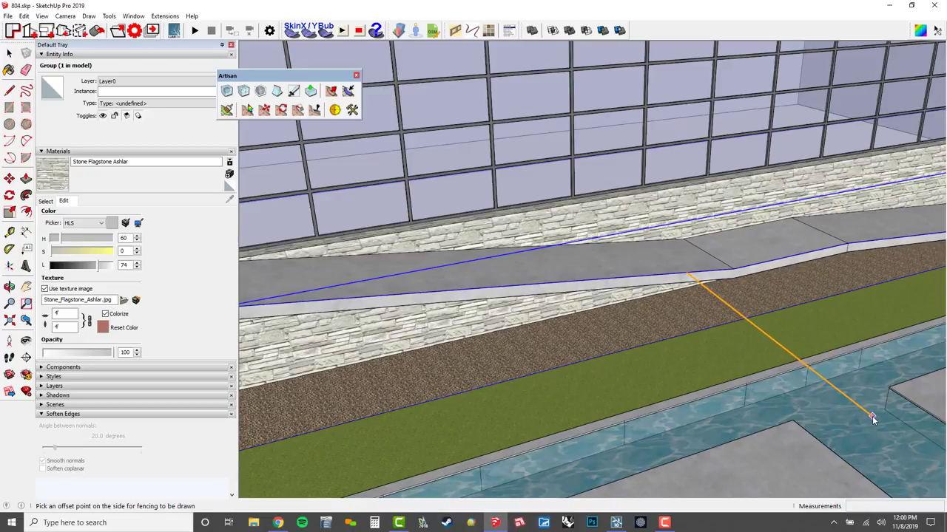
left_click(871, 386)
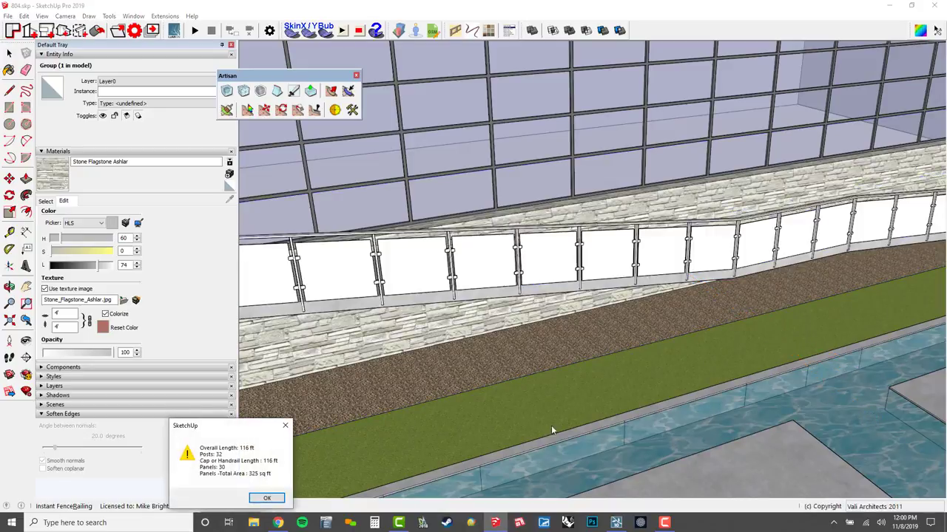
left_click(267, 498)
- Open the railing's panel group and paint the glass panels with the Blue Glass material sampled from the window wall
middle_click_drag(591, 296, 515, 275)
double_click(577, 262)
double_click(577, 263)
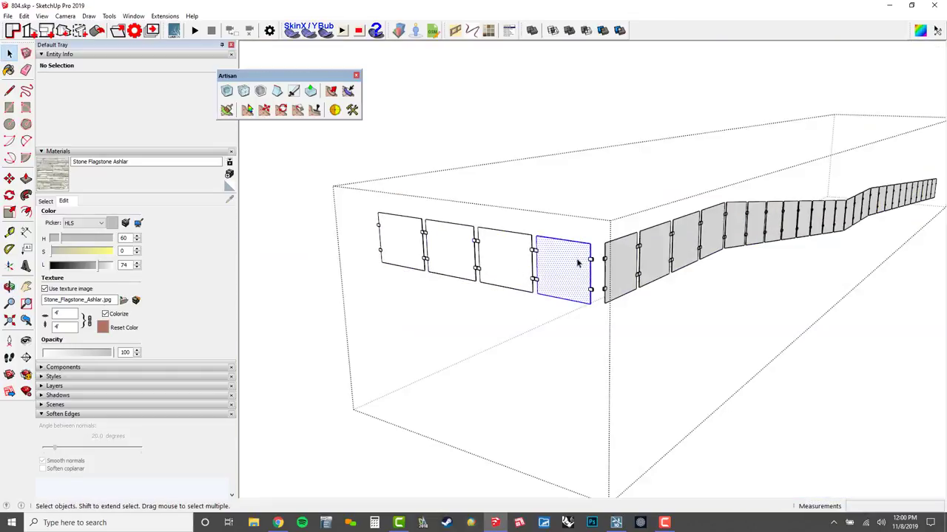
scroll(577, 204, "up", 3)
scroll(576, 204, "up", 1)
key("b")
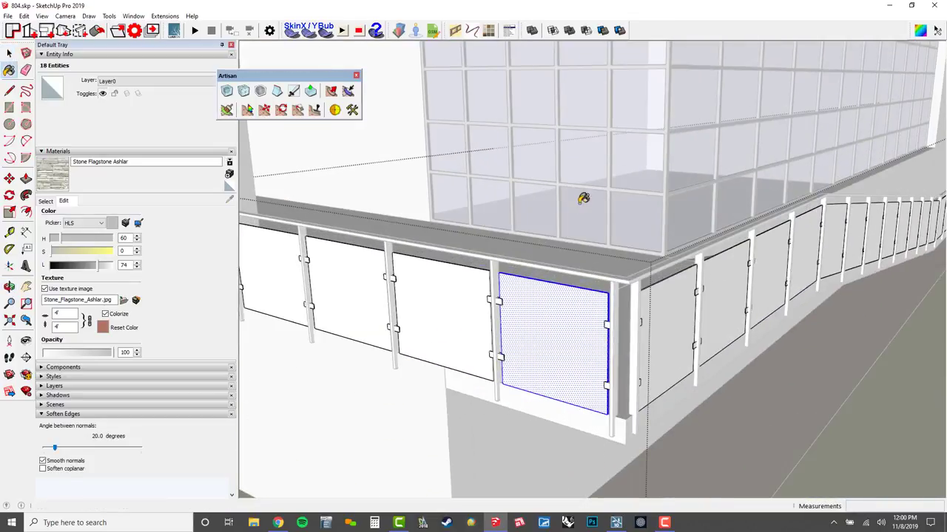
left_click(570, 232, "alt")
left_click(509, 340)
left_click(473, 333, "shift")
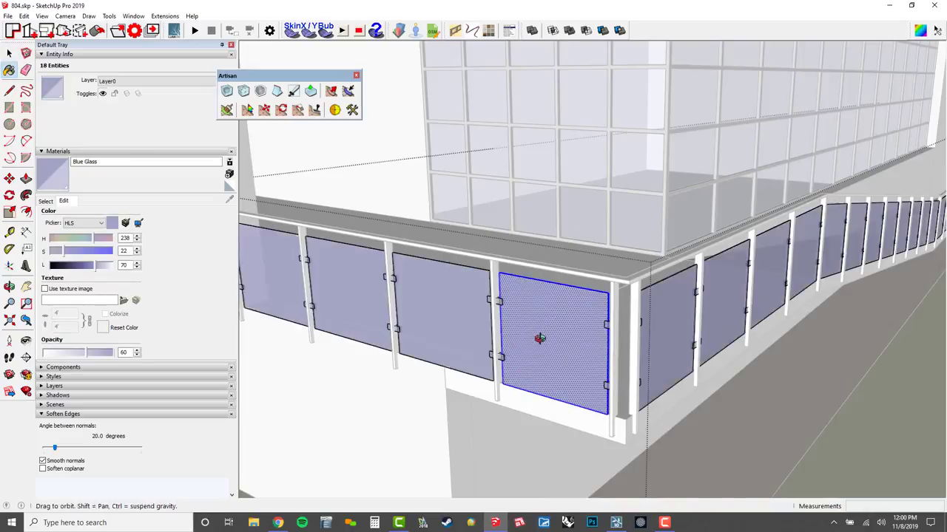
scroll(542, 333, "down", 1)
scroll(619, 327, "up", 1)
key("space")
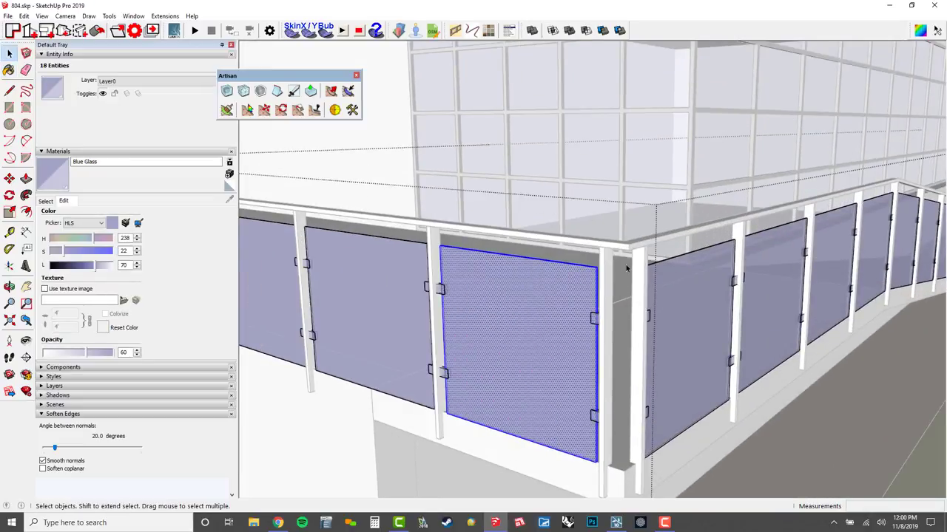
- Sample the DimGray material from the window frame and paint the railing posts with it
key("b")
left_click(690, 144, "alt")
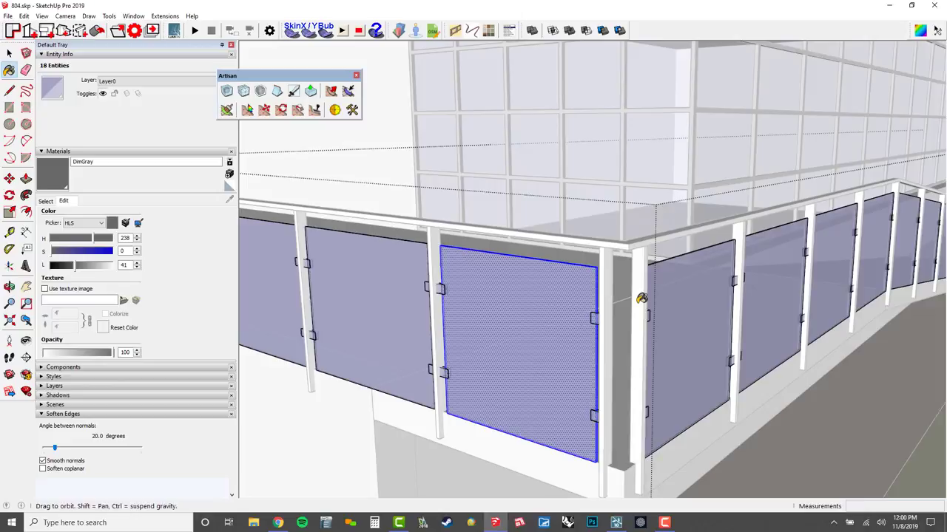
key("space")
double_click(609, 267)
key("b")
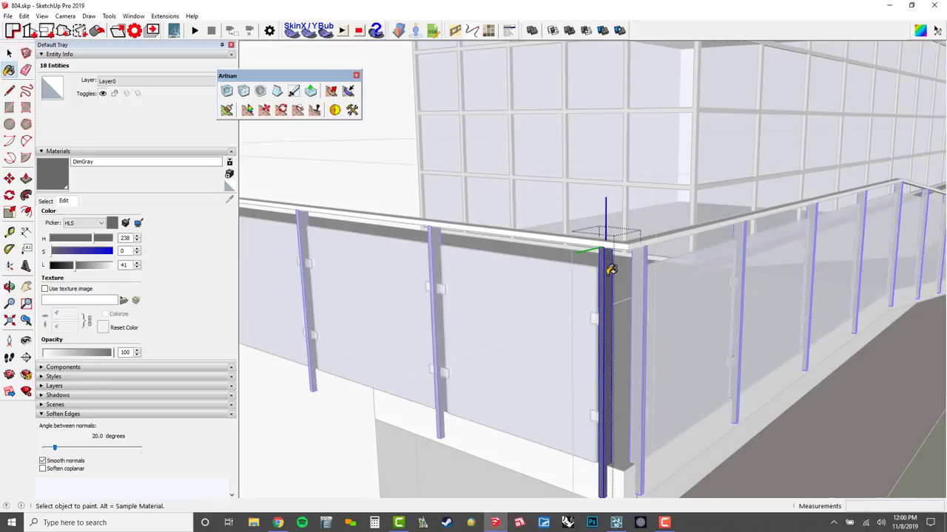
left_click(609, 274)
- Select the railing's whole top handrail inside its group and paint it DimGray
key("space")
left_click(635, 240)
triple_click(634, 248)
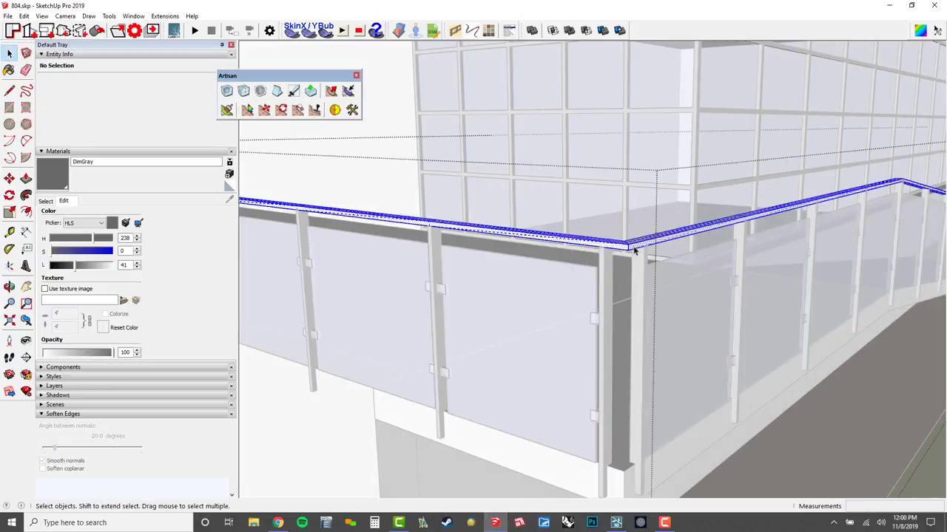
key("b")
left_click(635, 245)
- Paint the glass clamps on the railing posts DimGray and leave the railing group
scroll(605, 428, "up", 3)
key("space")
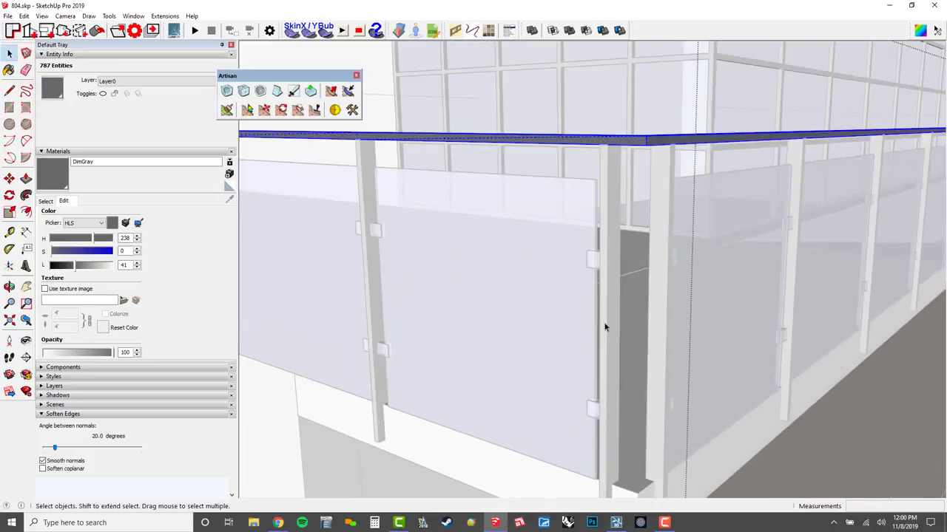
left_click(594, 260)
triple_click(594, 261)
key("b")
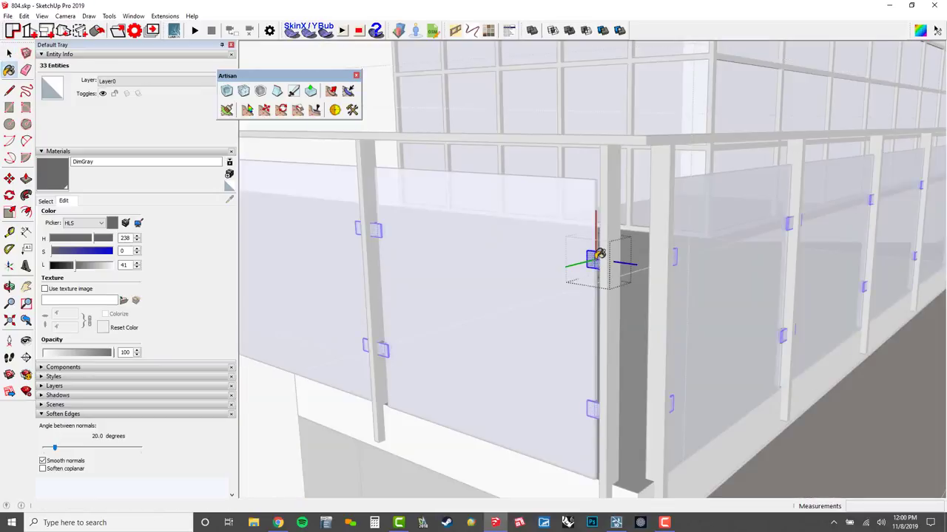
scroll(599, 255, "down", 10)
key("space")
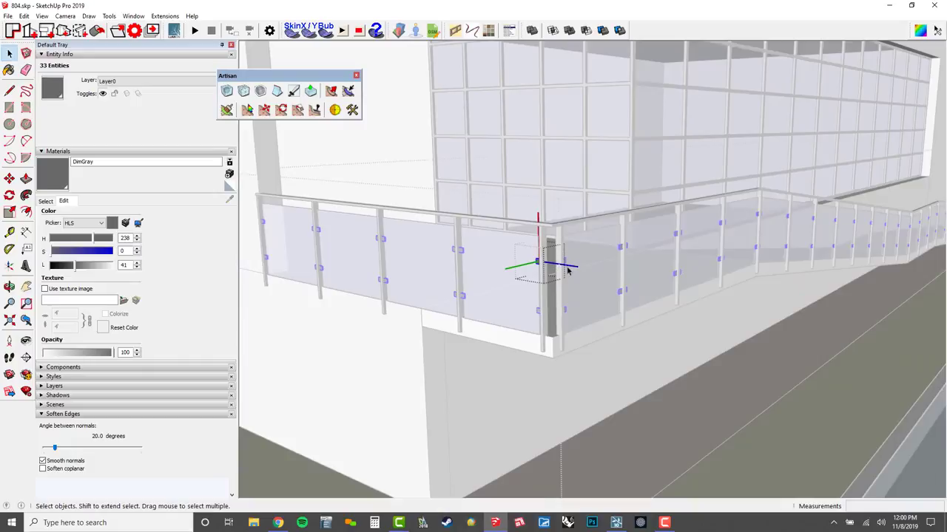
left_click(569, 271)
scroll(593, 267, "down", 5)
middle_click_drag(649, 260, 663, 309, "shift")
middle_click_drag(544, 358, 560, 342, "shift")
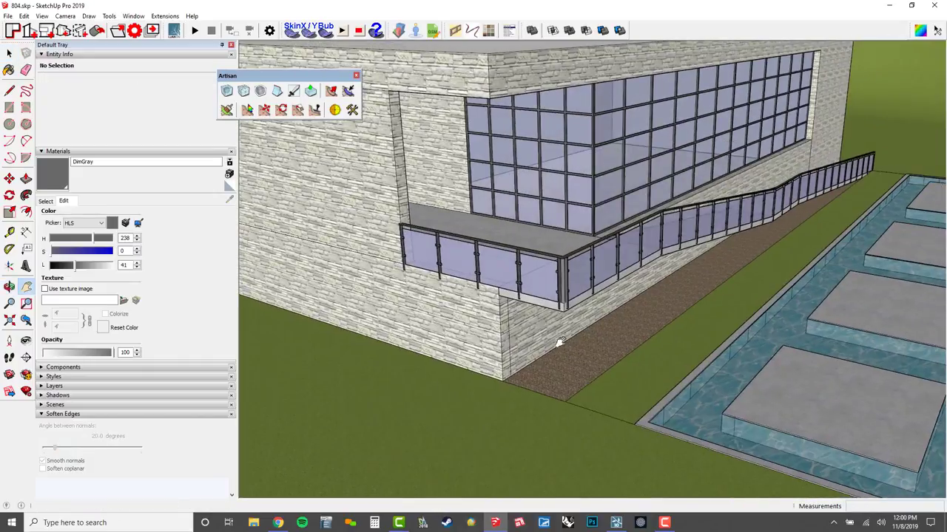
- Draw a circle with a 6-inch radius centred on the lower edge of the terrace slab's overhanging end
scroll(547, 369, "up", 4)
middle_click_drag(543, 374, 729, 247)
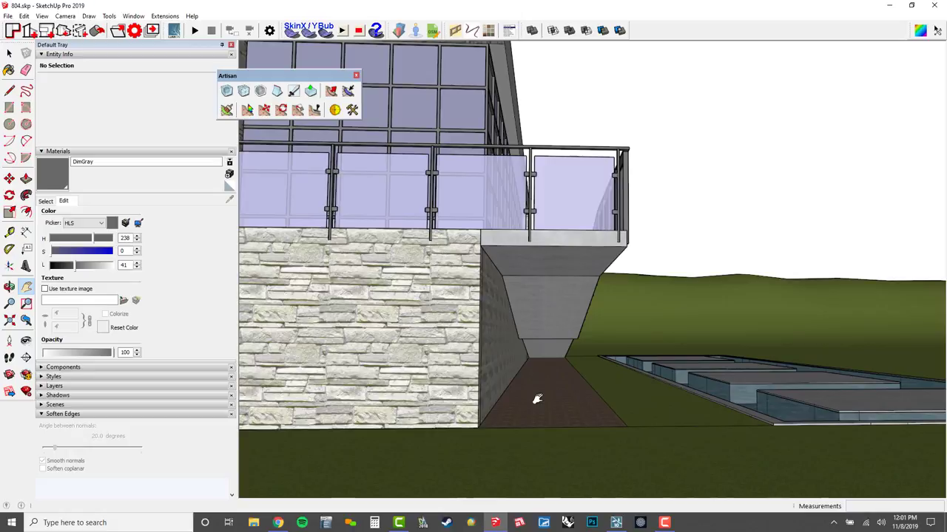
key("c")
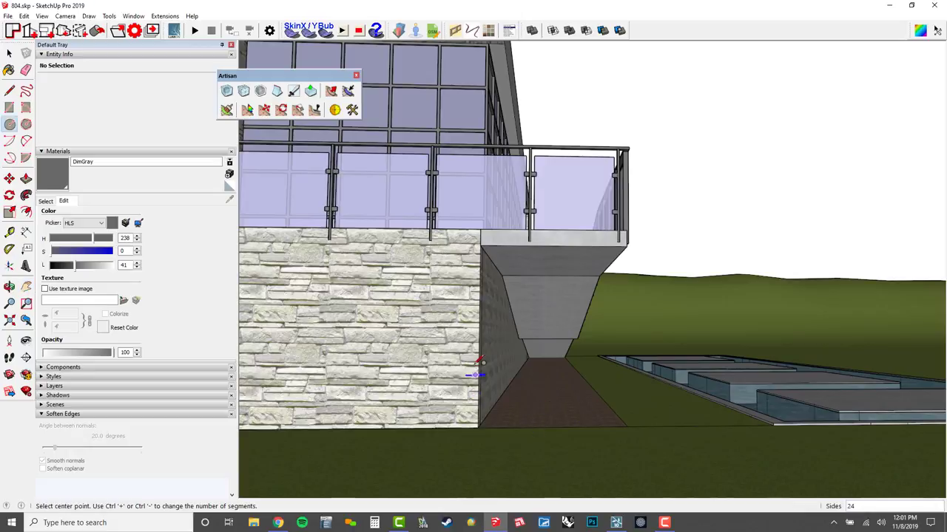
middle_click_drag(511, 427, 563, 438)
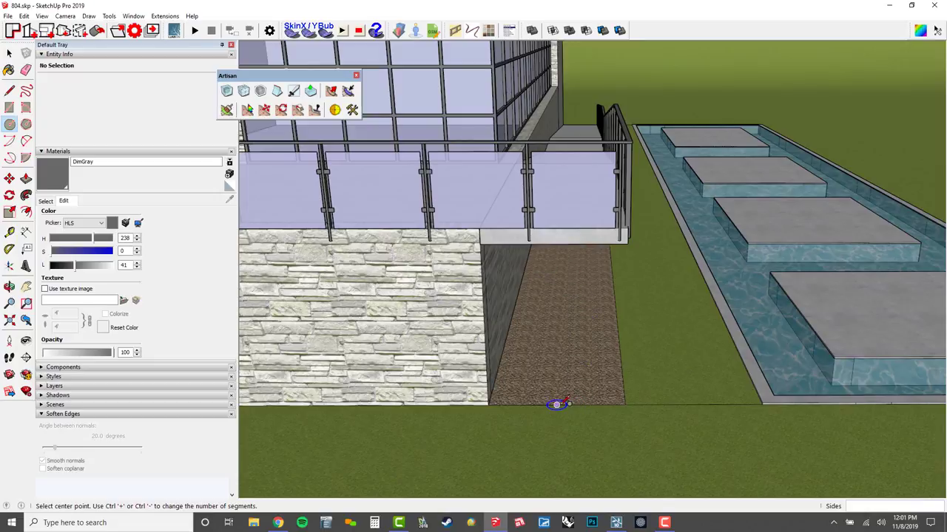
left_click(553, 244)
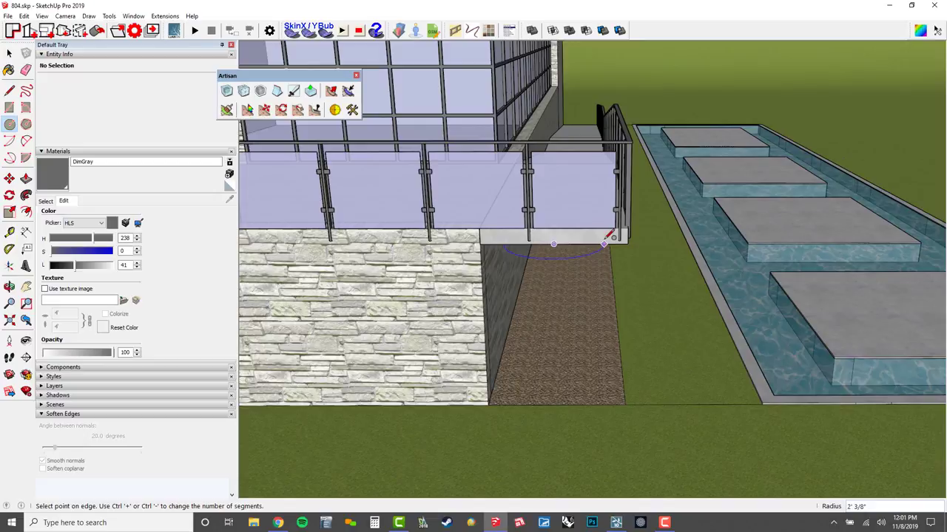
left_click(604, 240)
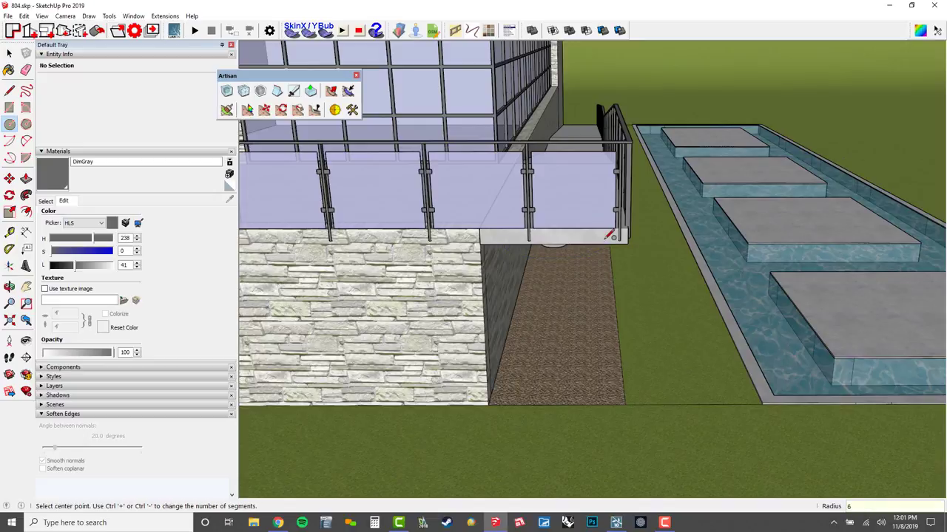
- Push/Pull the circle under the terrace slab down to the ground to form a round column
middle_click_drag(618, 355, 520, 231)
scroll(580, 250, "up", 4)
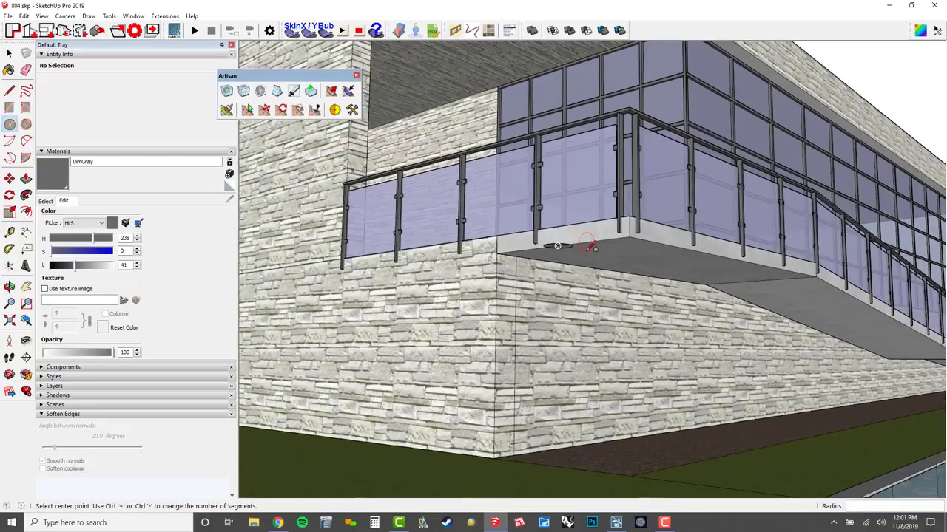
middle_click_drag(586, 255, 547, 198, "shift")
key("p")
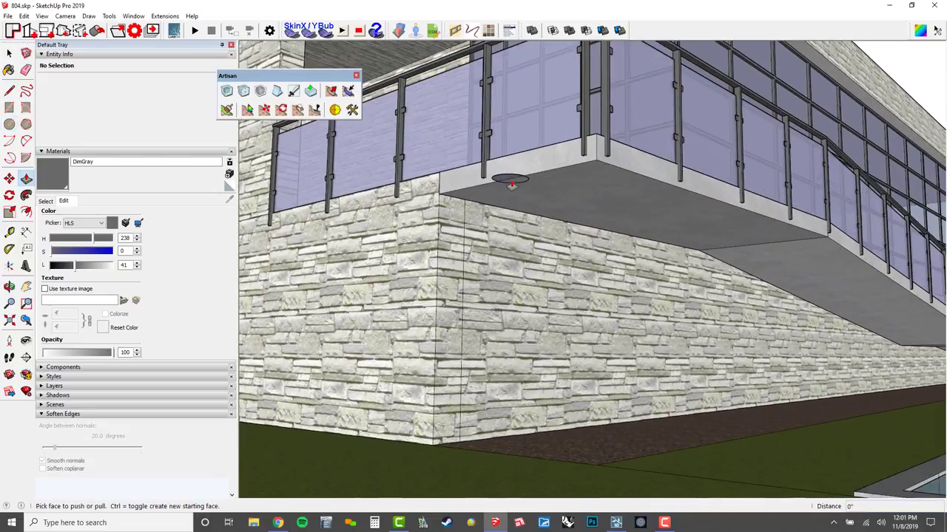
left_click(511, 181)
left_click(610, 444)
- Select the entire round column under the terrace slab and make it a component with the default settings
middle_click_drag(607, 443, 564, 377)
key("space")
triple_click(510, 344)
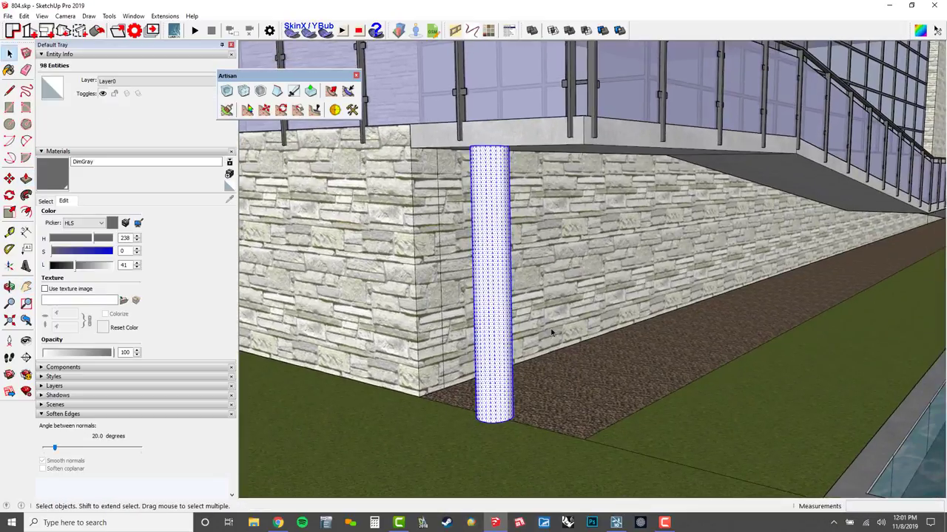
middle_click_drag(549, 332, 520, 304)
right_click(520, 304)
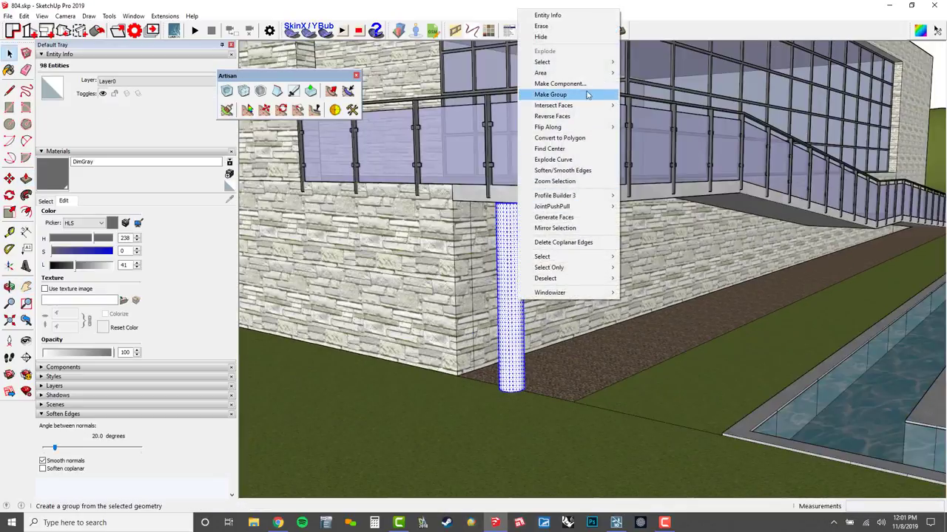
left_click(559, 83)
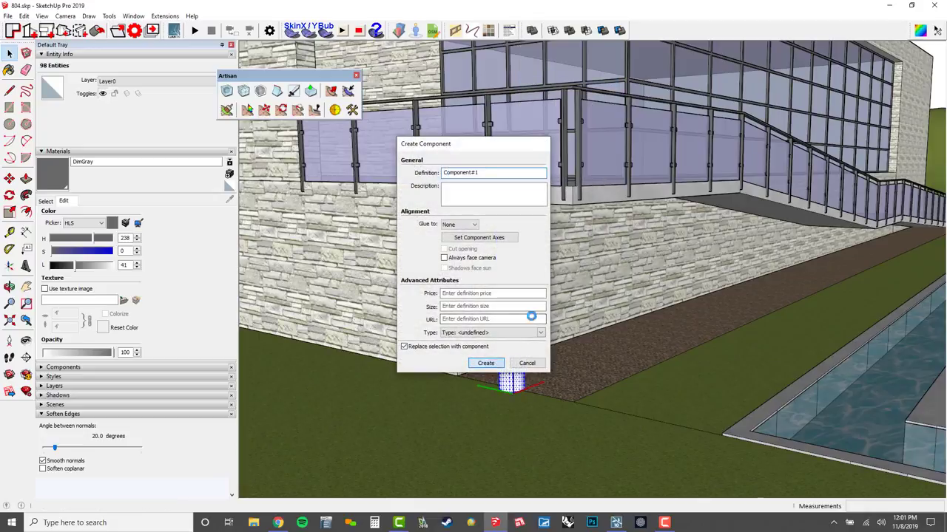
key("Return")
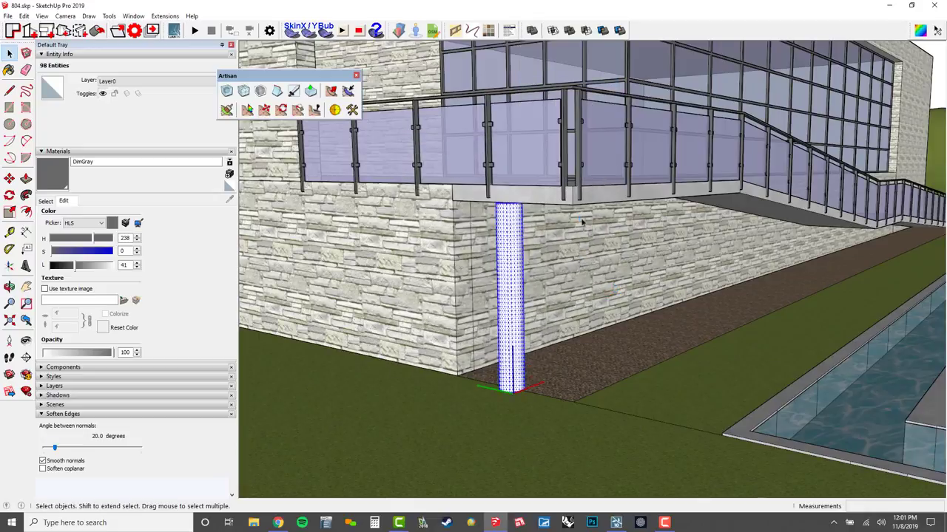
- Move the column component about 5' 11" along the red axis, away from the terrace corner and parallel to the stone wall
middle_click_drag(583, 222, 581, 255)
middle_click_drag(626, 285, 510, 329)
middle_click_drag(511, 329, 530, 305, "shift")
left_click(550, 354)
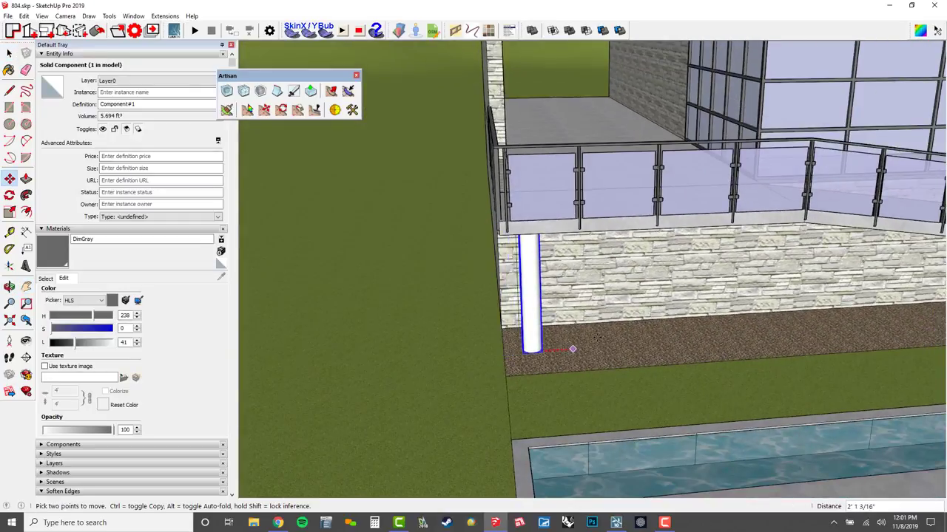
middle_click_drag(572, 349, 470, 259)
left_click(516, 253)
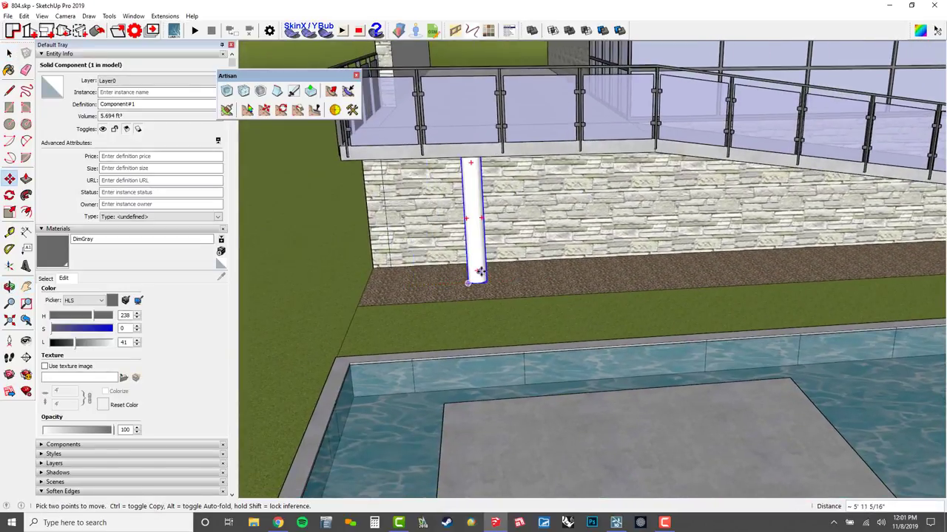
- Move the column from its base about 1' 6" back toward the terrace corner, lining it up with the railing post above
scroll(482, 264, "up", 2)
scroll(473, 297, "up", 2)
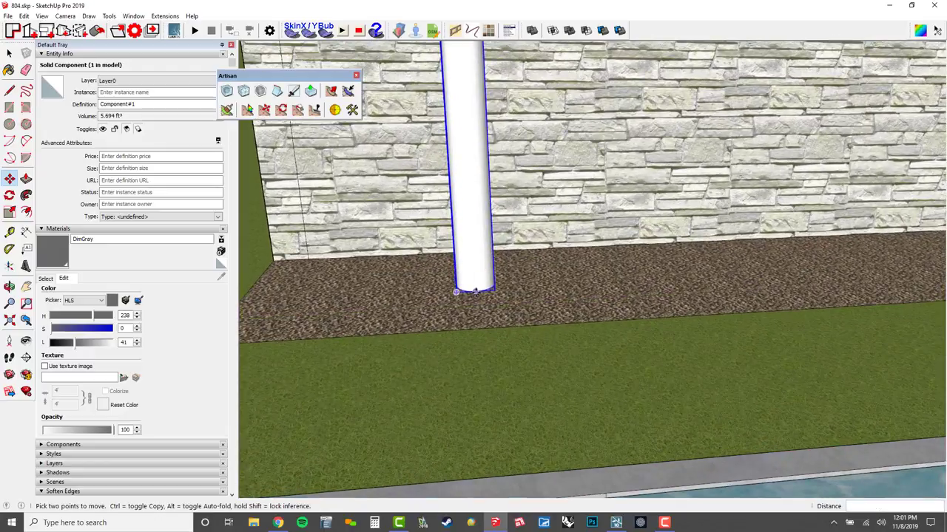
left_click(476, 291)
scroll(491, 289, "down", 5)
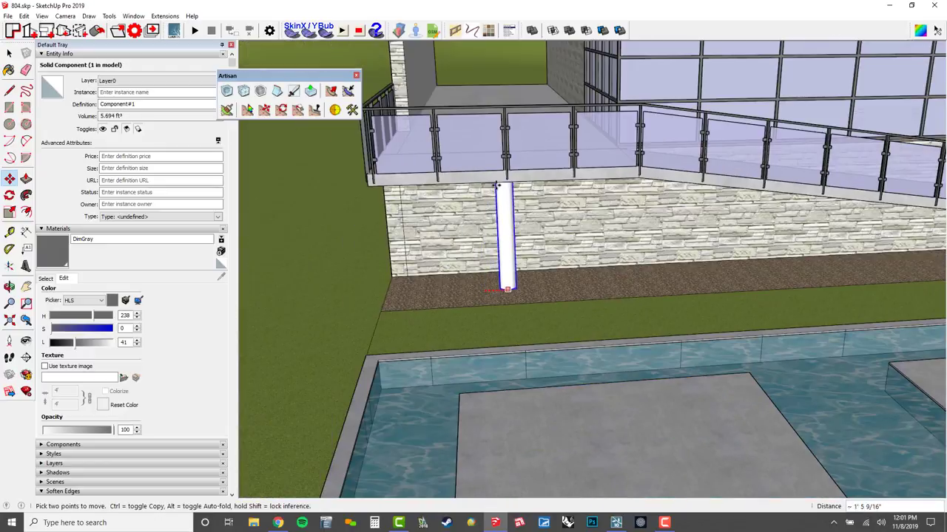
left_click(504, 185)
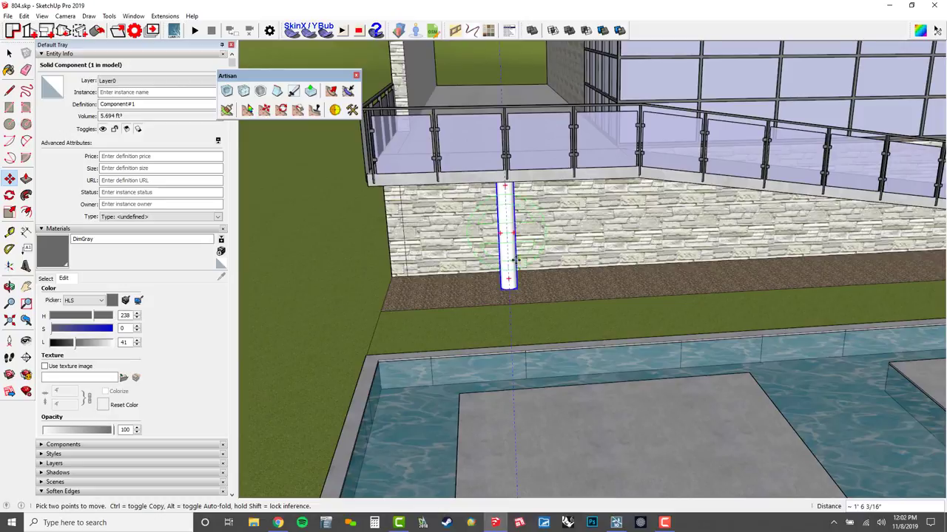
- Copy the column along the red axis to the far part of the ramp, near the end of the window wall
middle_click_drag(507, 186, 594, 293)
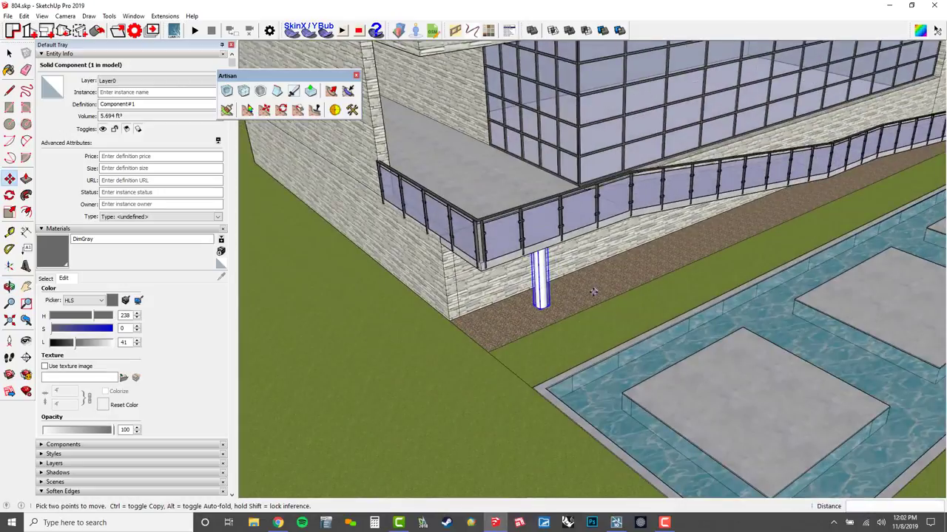
left_click(596, 291)
key("ctrl")
middle_click_drag(692, 237, 710, 225)
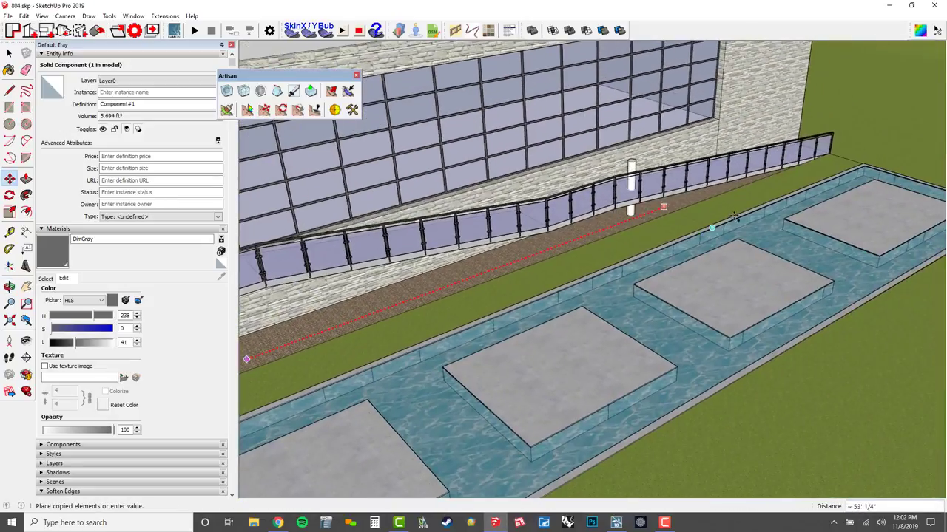
left_click(784, 195)
scroll(784, 244, "down", 3)
middle_click_drag(782, 270, 729, 250)
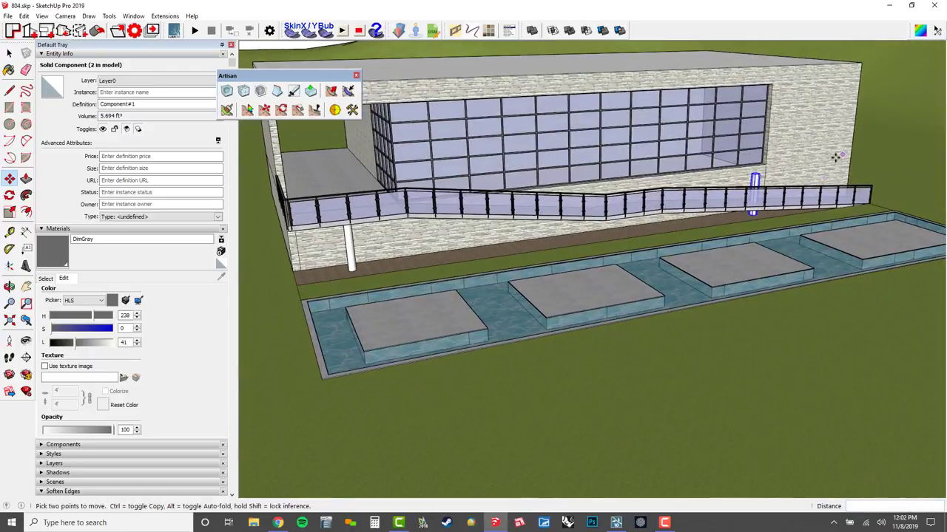
- Undo the last column copy and place a new copy of the column near the ramp's low end
key("ctrl+z")
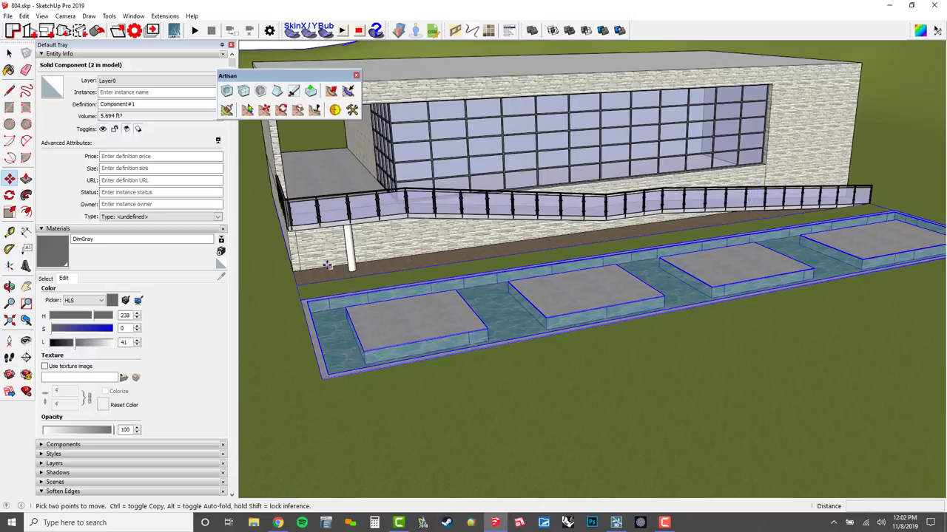
key("ctrl")
left_click(348, 246)
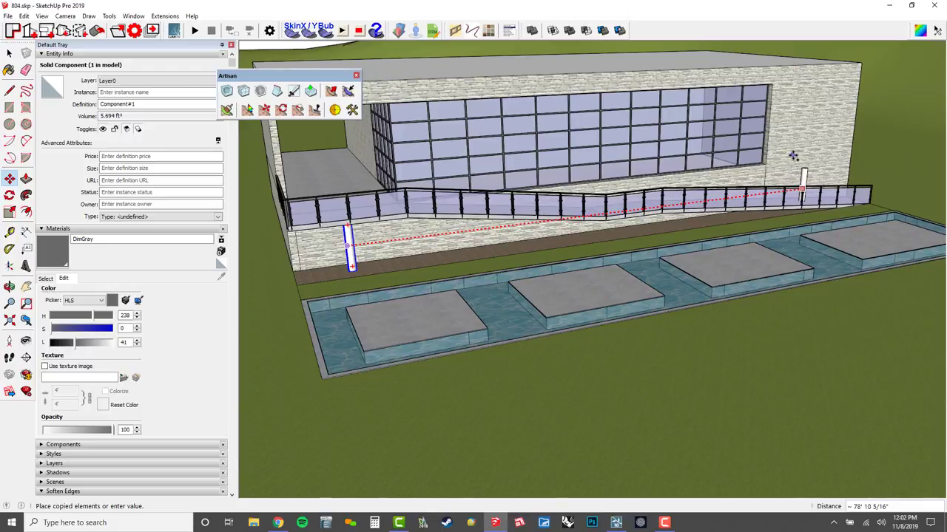
left_click(804, 150)
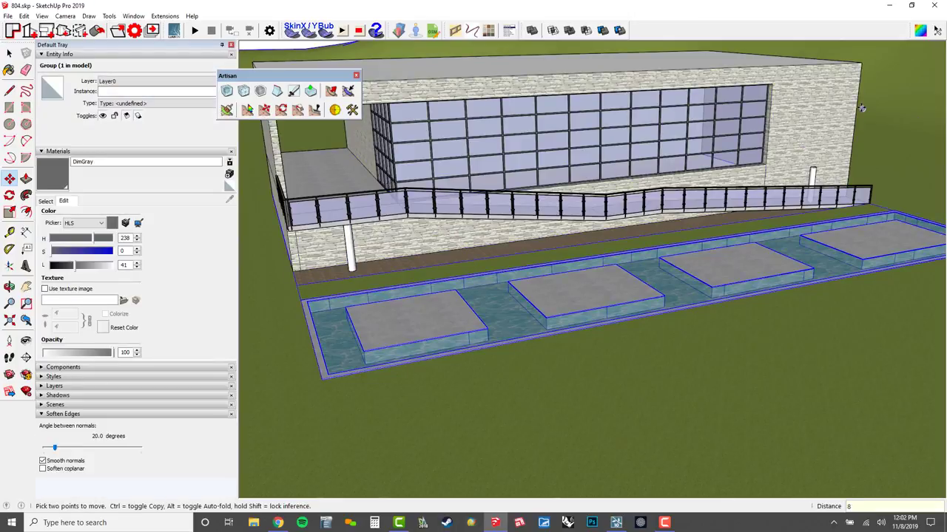
- Array columns evenly between the two end columns, trying 5 and 12 divisions before settling on 6
key("Return")
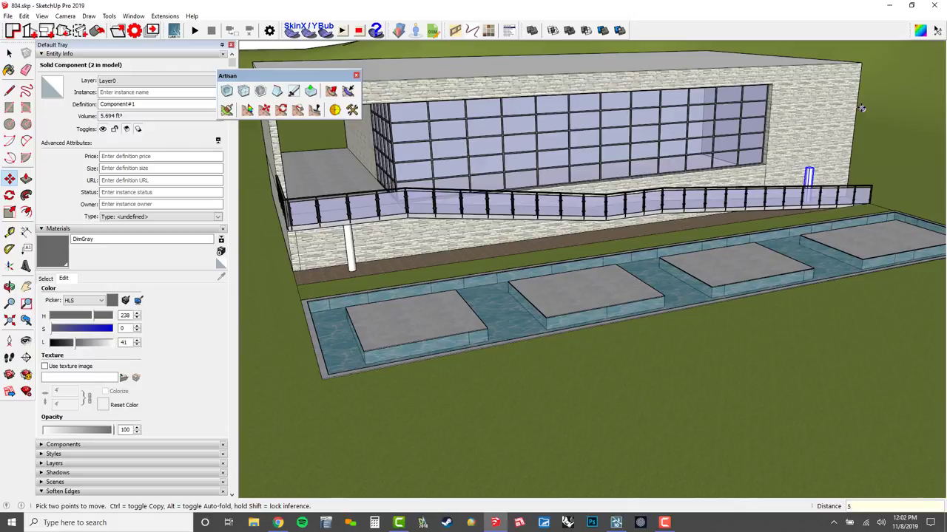
key("Return")
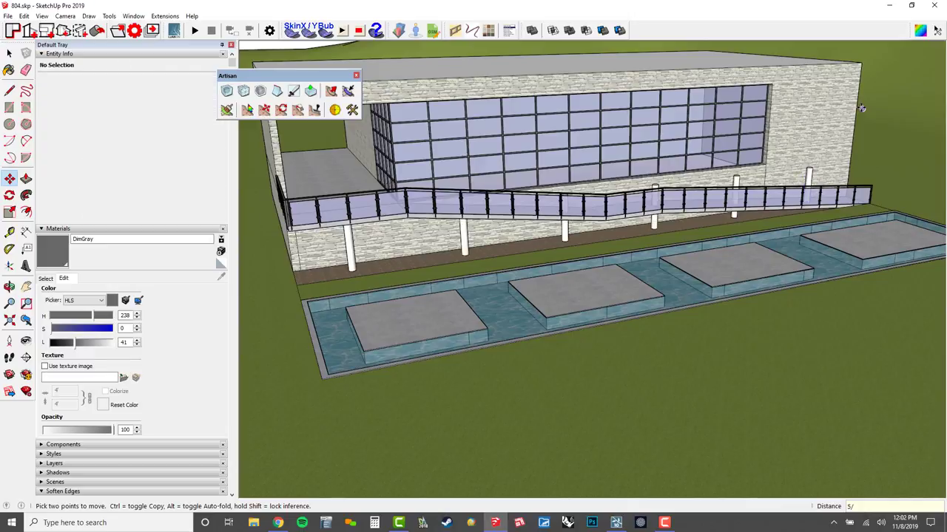
type("12/")
key("Return")
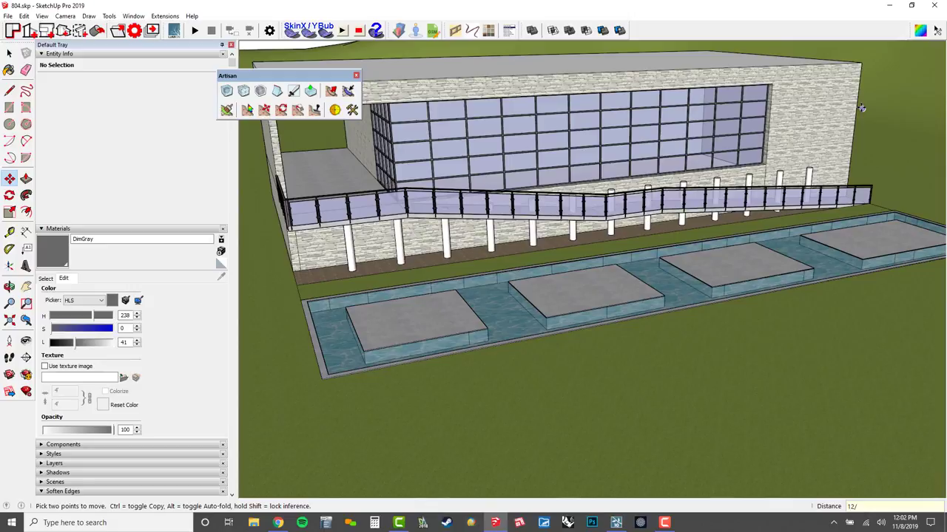
type("6/")
key("Return")
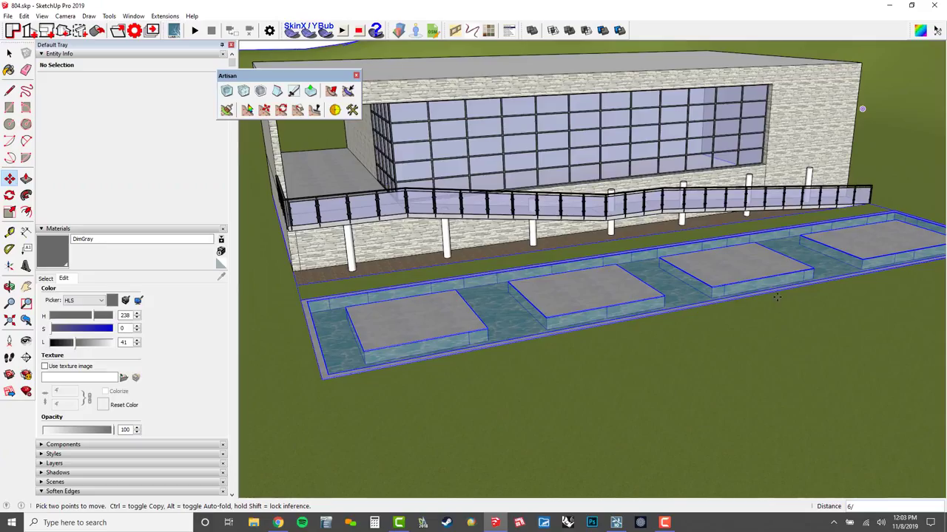
- Delete the last column in the row, nearest the ramp's low end
mouse_move(650, 222)
middle_mouse_down()
mouse_move(564, 211)
mouse_move(524, 239)
mouse_move(873, 196)
middle_mouse_up()
key("space")
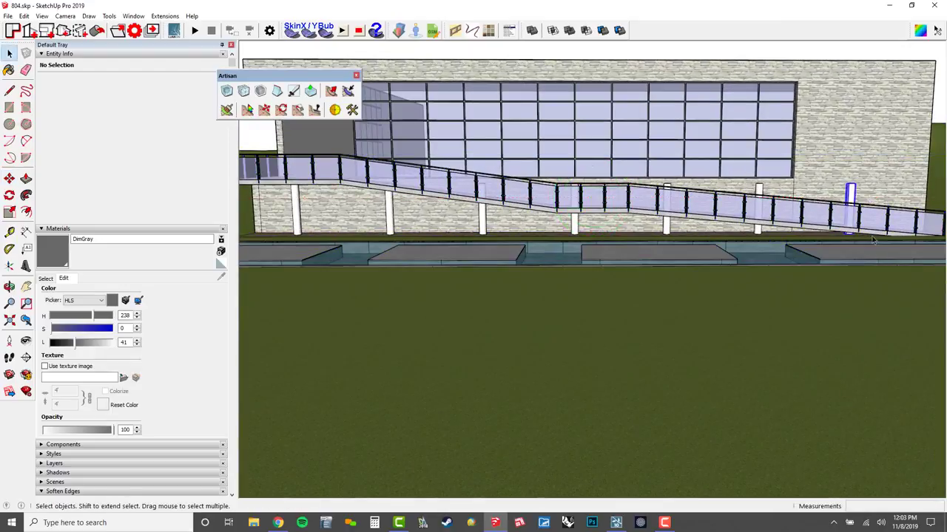
left_click(896, 209)
key("Delete")
- Examine where the remaining columns meet the sloping ramp along its length
middle_click_drag(843, 231, 693, 167)
scroll(701, 233, "up", 4)
left_click(699, 248)
scroll(699, 249, "down", 3)
left_click(698, 250)
double_click(630, 306)
left_click(722, 230)
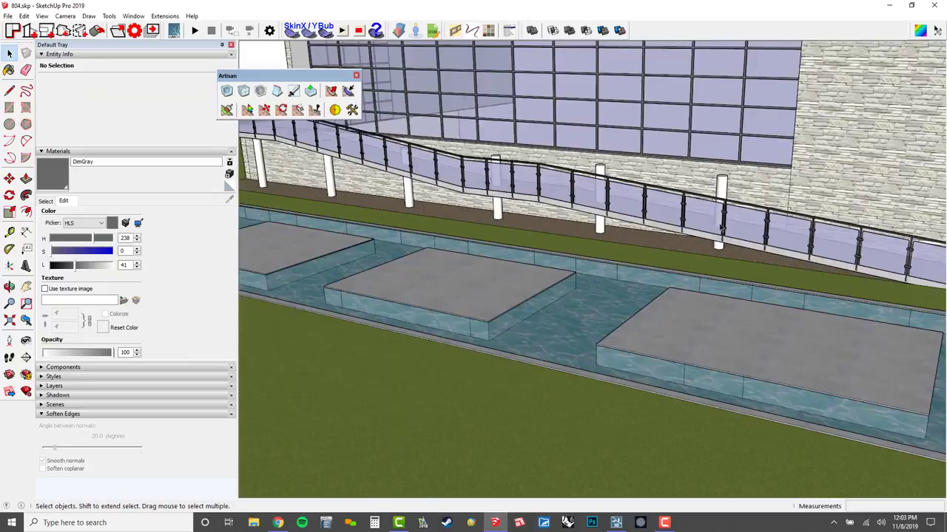
middle_click_drag(829, 238, 553, 219)
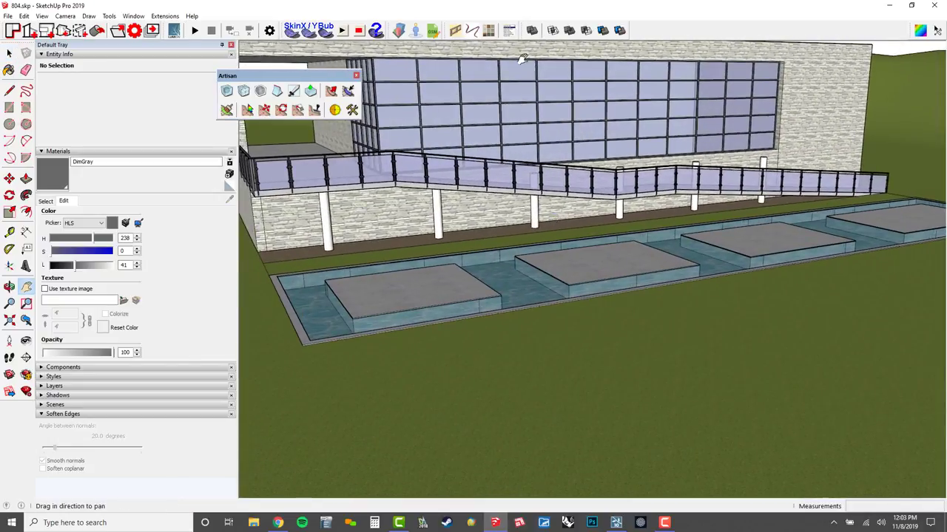
middle_click_drag(376, 193, 609, 243)
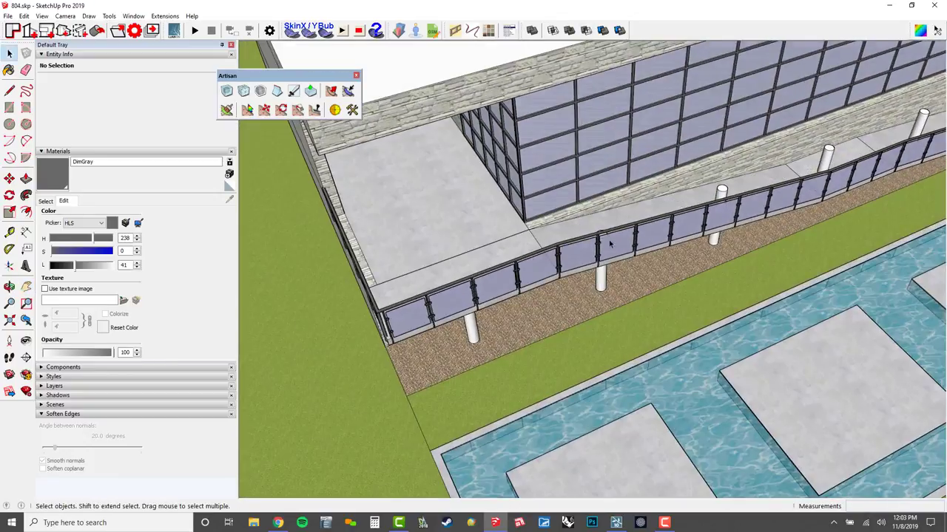
- Open the ramp group and examine its slab from the upper landing to the low end
left_click(610, 217)
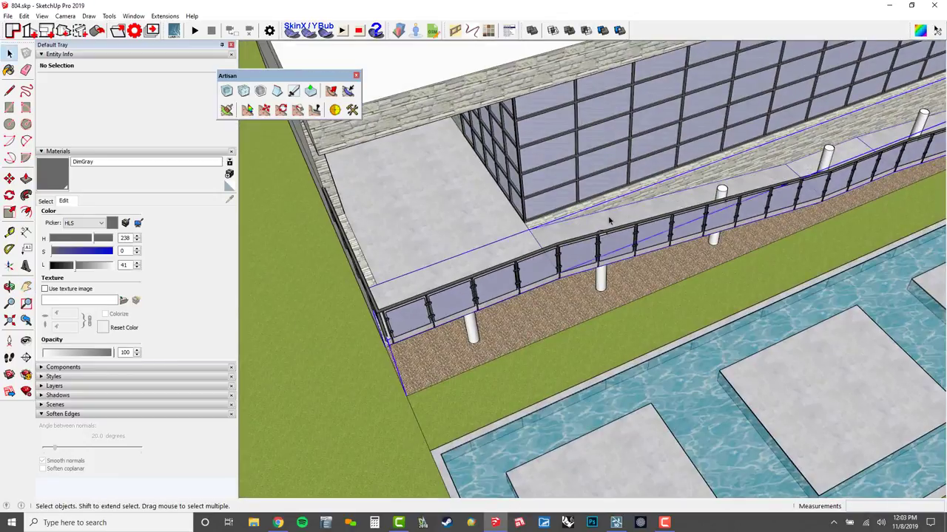
triple_click(558, 230)
middle_click_drag(492, 275, 547, 213)
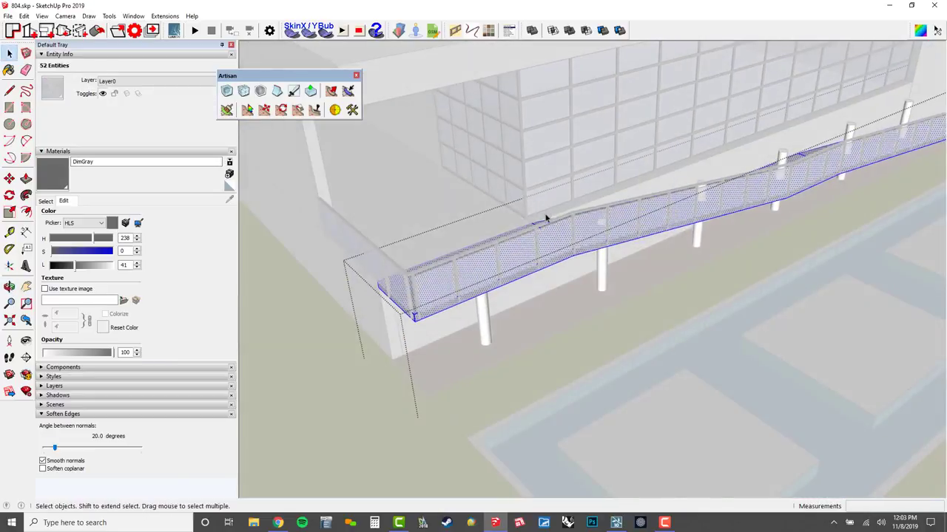
middle_click_drag(540, 246, 258, 255)
scroll(684, 207, "up", 3)
middle_click_drag(503, 197, 239, 178)
mouse_move(719, 343)
middle_mouse_down()
mouse_move(564, 138)
mouse_move(503, 99)
mouse_move(454, 96)
mouse_move(530, 279)
mouse_move(692, 321)
mouse_move(705, 355)
middle_mouse_up()
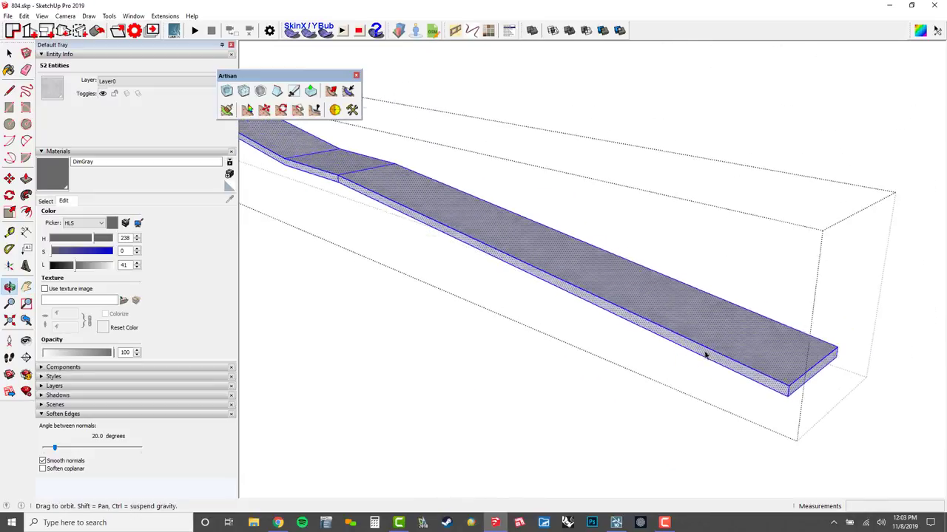
key("Escape")
left_click(801, 364)
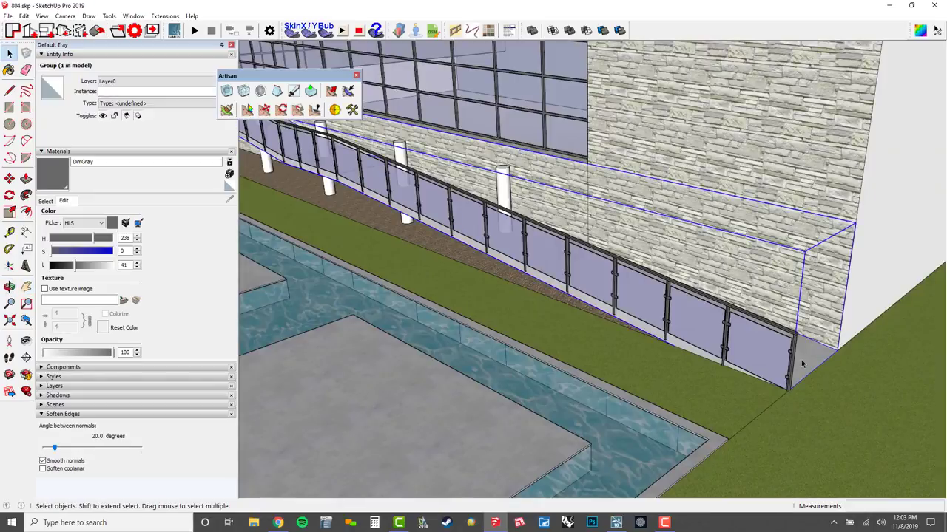
triple_click(802, 363)
key("Escape")
key("Escape")
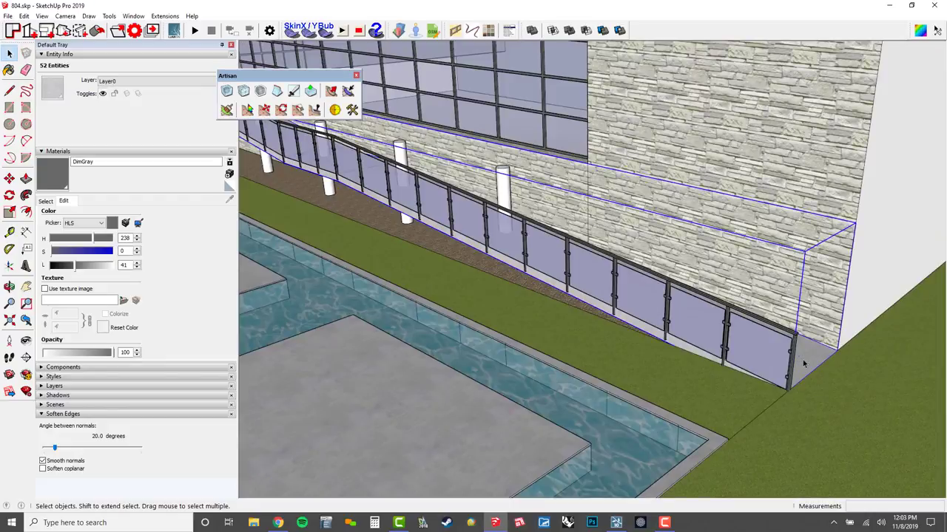
left_click(803, 363)
double_click(804, 363)
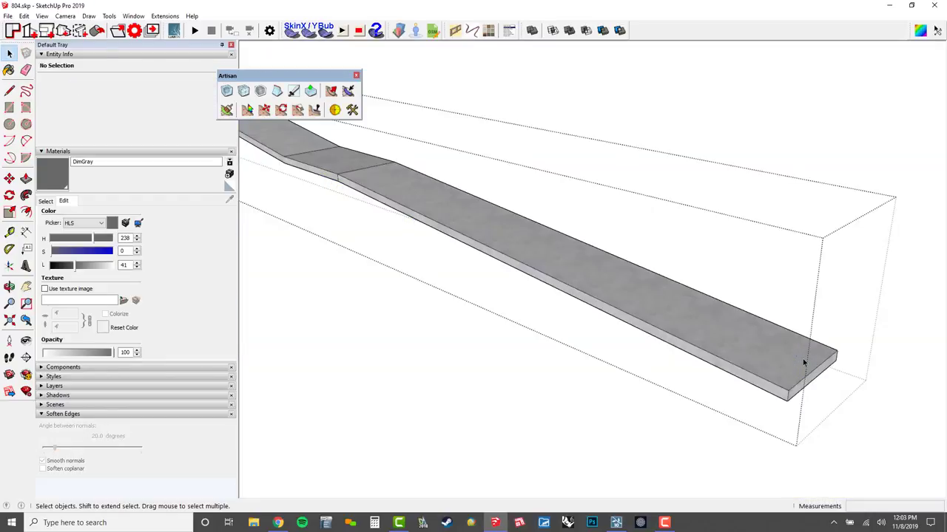
key("Escape")
- Select all six support columns under the ramp and combine them into one group
scroll(819, 344, "down", 5)
middle_click_drag(688, 332, 656, 263)
left_click(438, 255)
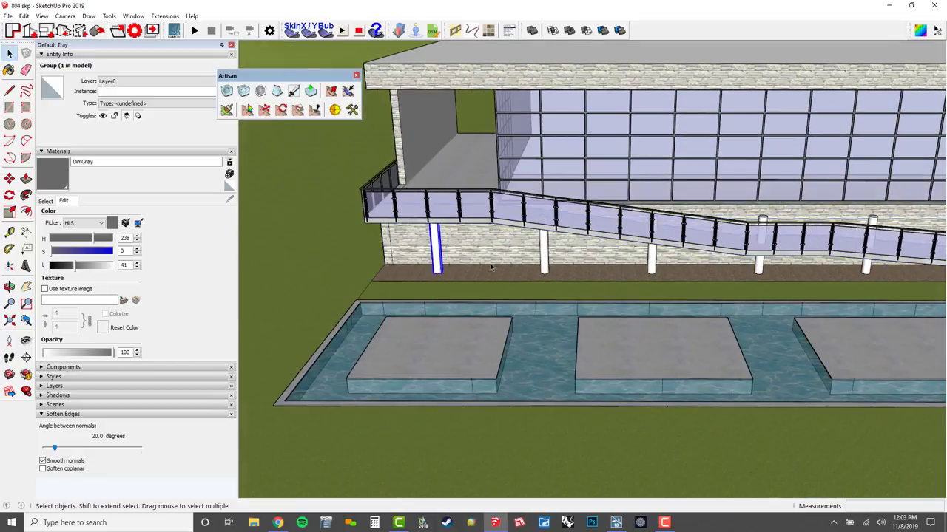
left_click(544, 259, "ctrl")
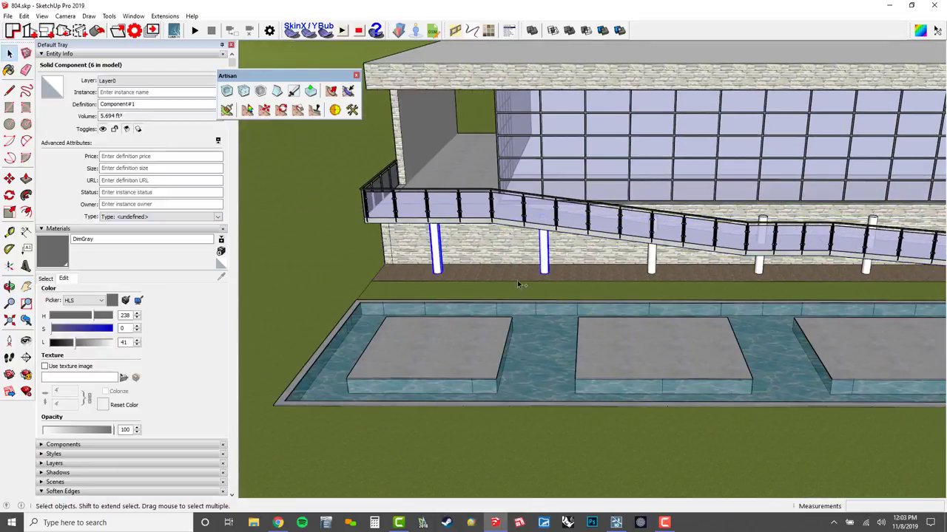
left_click(651, 259, "ctrl")
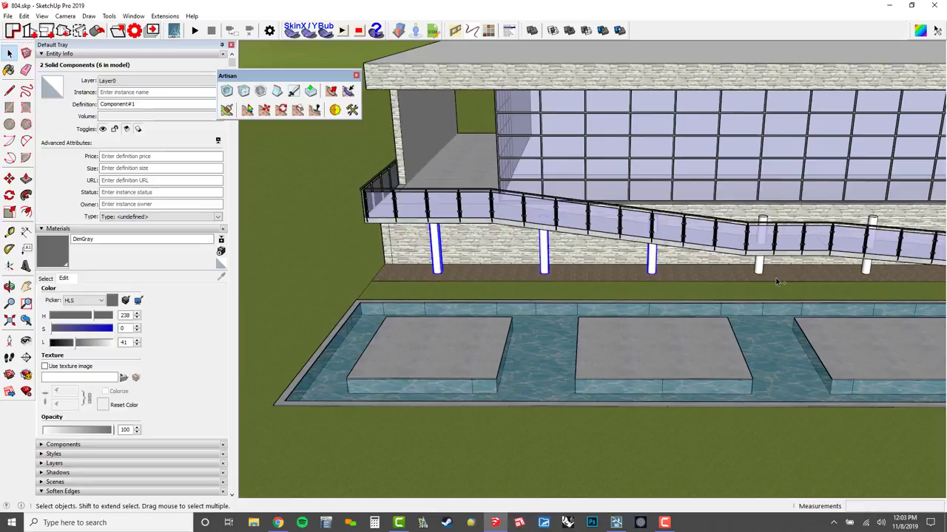
middle_click_drag(691, 273, 609, 271)
middle_click_drag(721, 274, 788, 198)
left_click(712, 266, "ctrl")
middle_click_drag(853, 258, 849, 274)
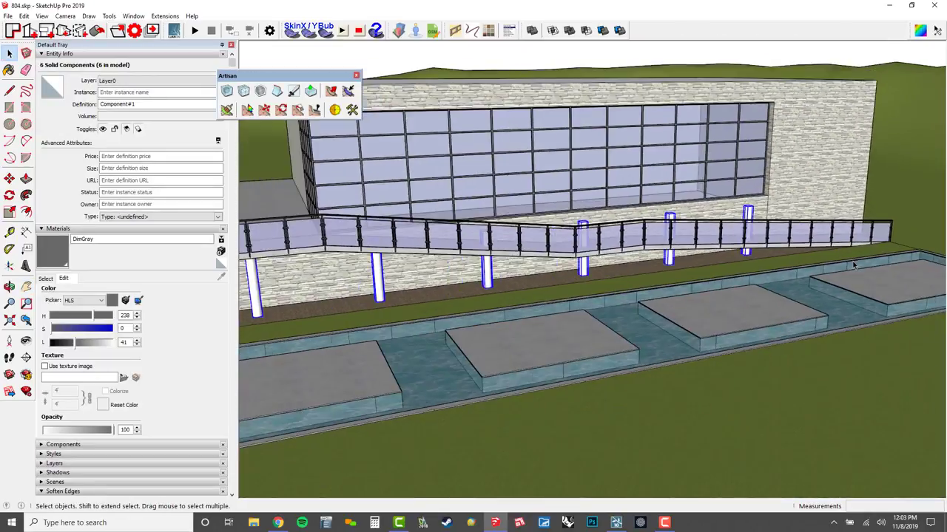
left_click(848, 273)
- Open the ramp group, select and copy all the underside faces of its slab, and leave the group
middle_click_drag(457, 260, 530, 247)
double_click(596, 232)
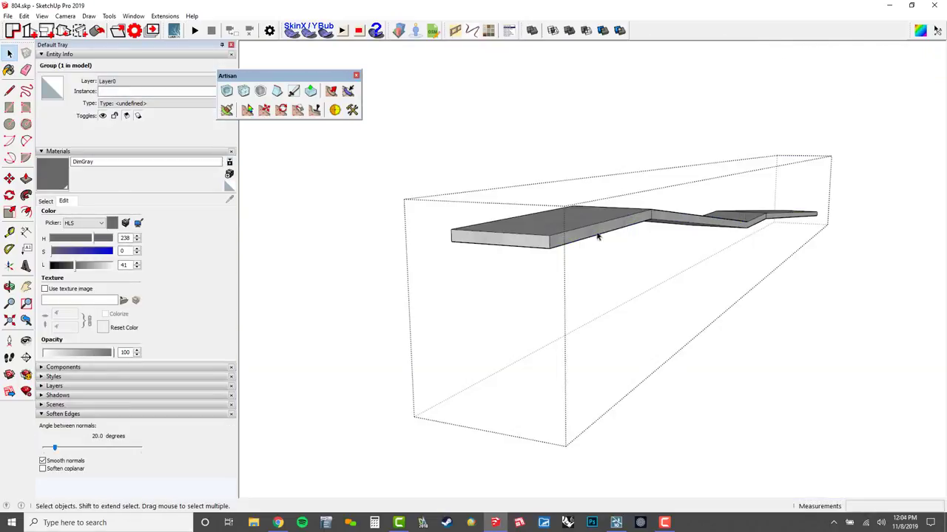
middle_click_drag(597, 234, 613, 221)
scroll(713, 322, "up", 4)
left_click(597, 219)
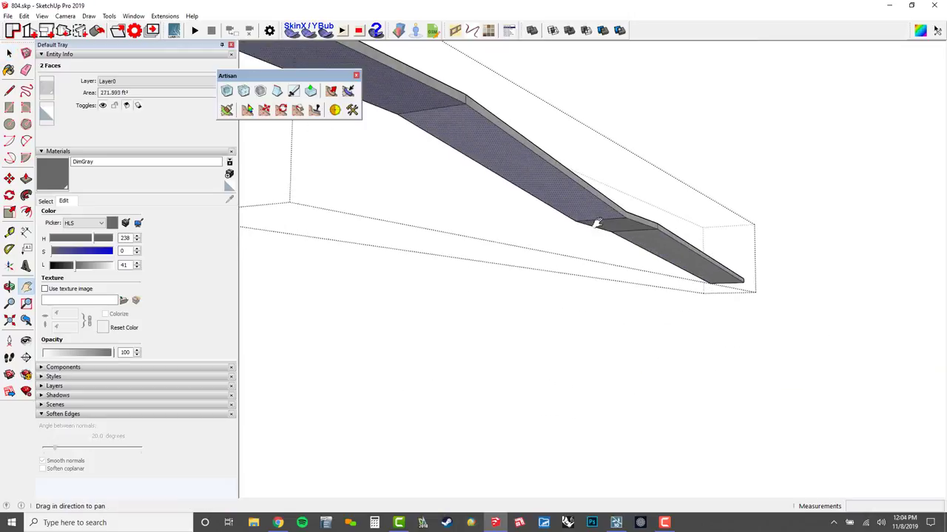
left_click(670, 284)
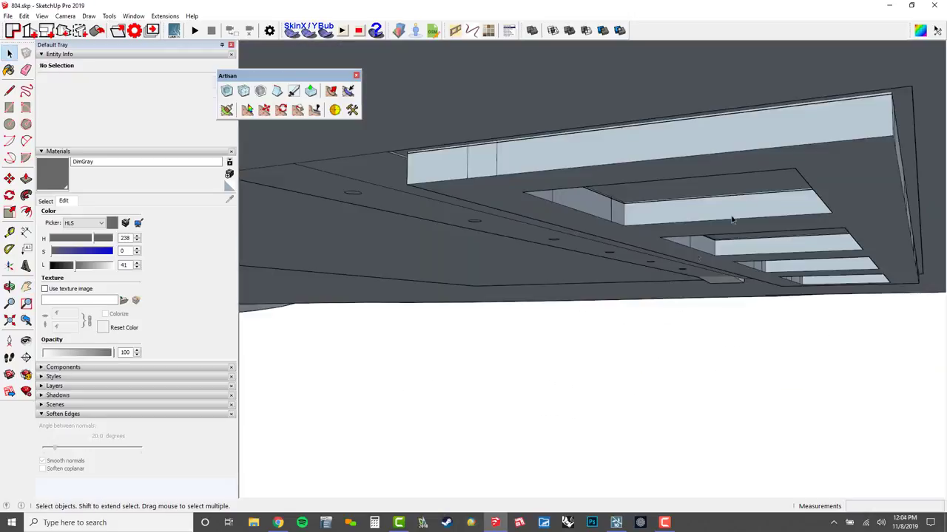
- Open the column group and paste the copied ramp underside faces in place
middle_click_drag(731, 218, 691, 312)
double_click(630, 121)
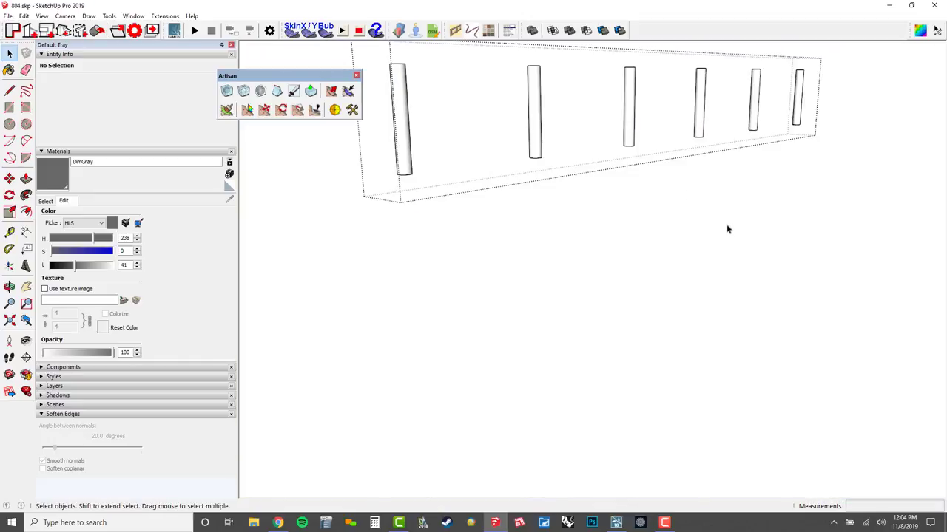
middle_click_drag(727, 226, 723, 213)
key("ctrl+shift+v")
middle_click_drag(693, 140, 592, 203, "shift")
scroll(592, 203, "down", 2)
middle_click_drag(695, 188, 610, 194)
key("space")
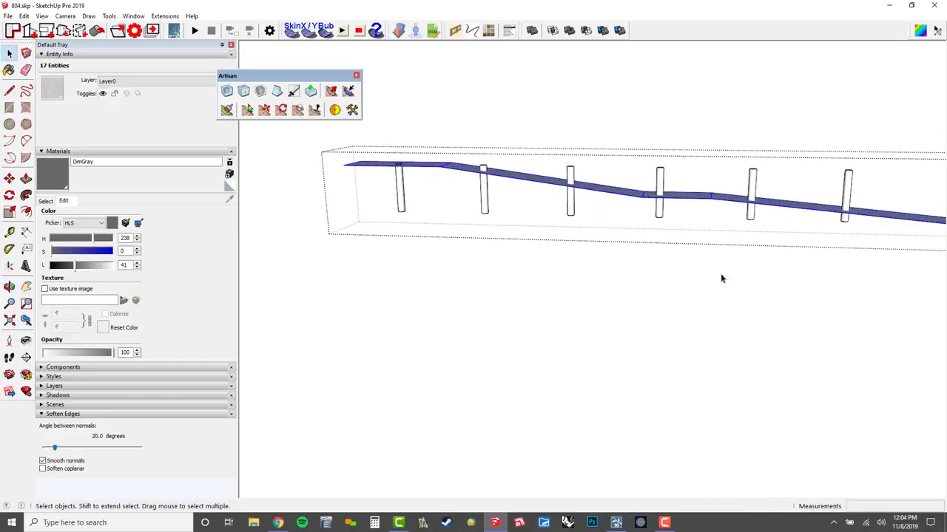
scroll(477, 191, "up", 5)
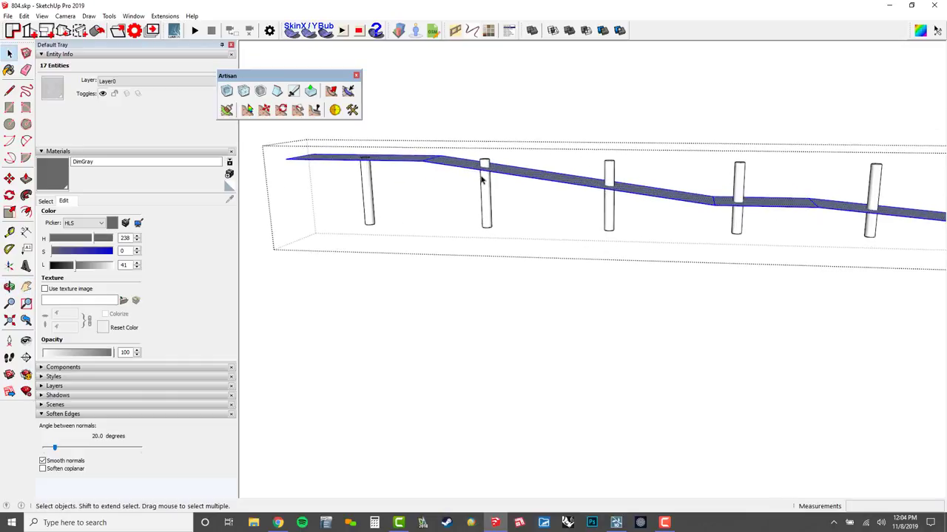
scroll(484, 177, "down", 5)
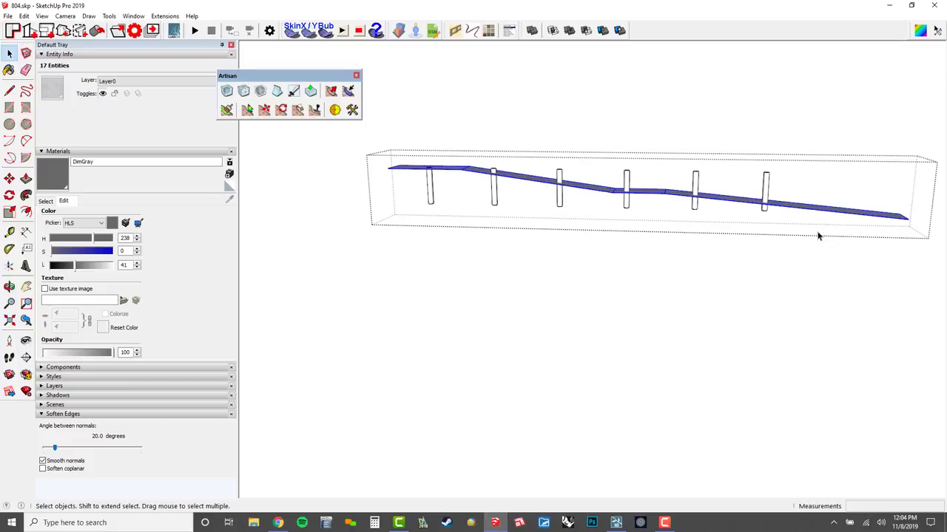
- Select everything in the column group and explode the six column components into loose geometry
left_click_drag(747, 133, 444, 268)
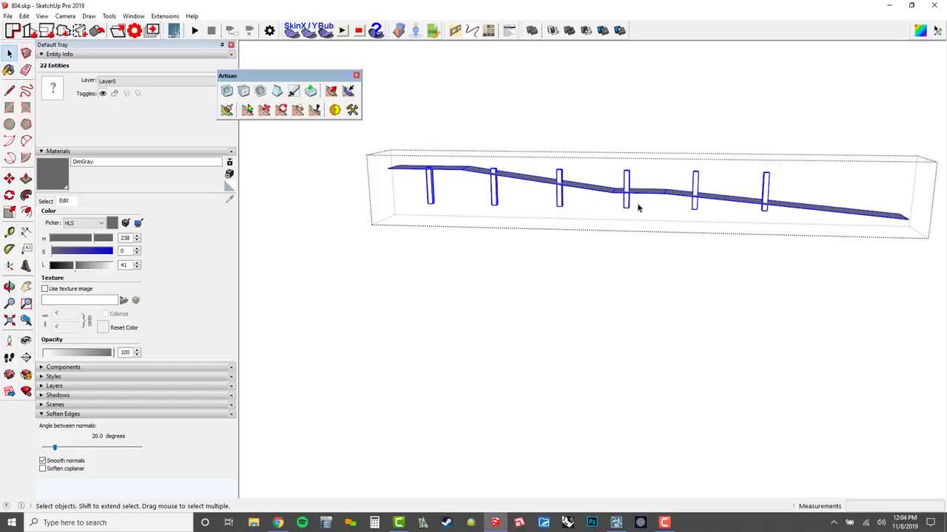
scroll(624, 179, "up", 3)
right_click(623, 179)
left_click(570, 202)
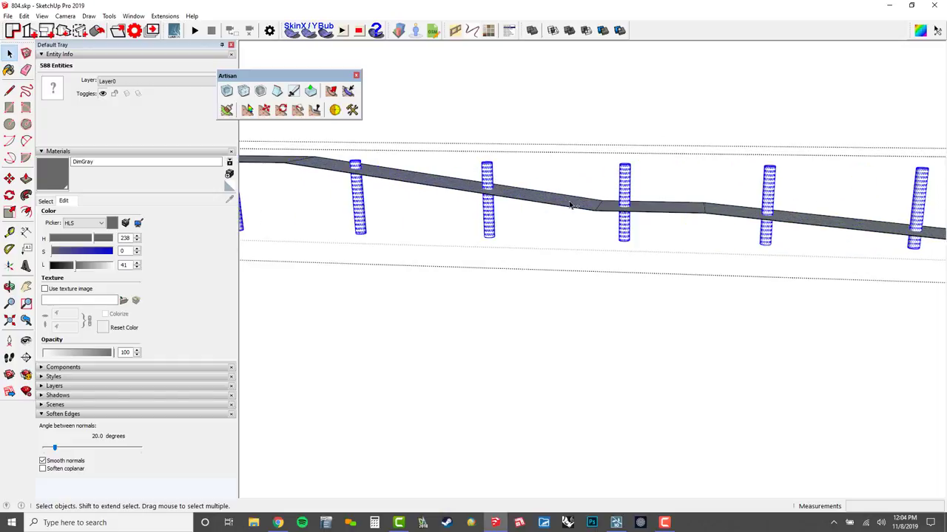
- Intersect the column faces and the pasted ramp faces with the selection
right_click(625, 183)
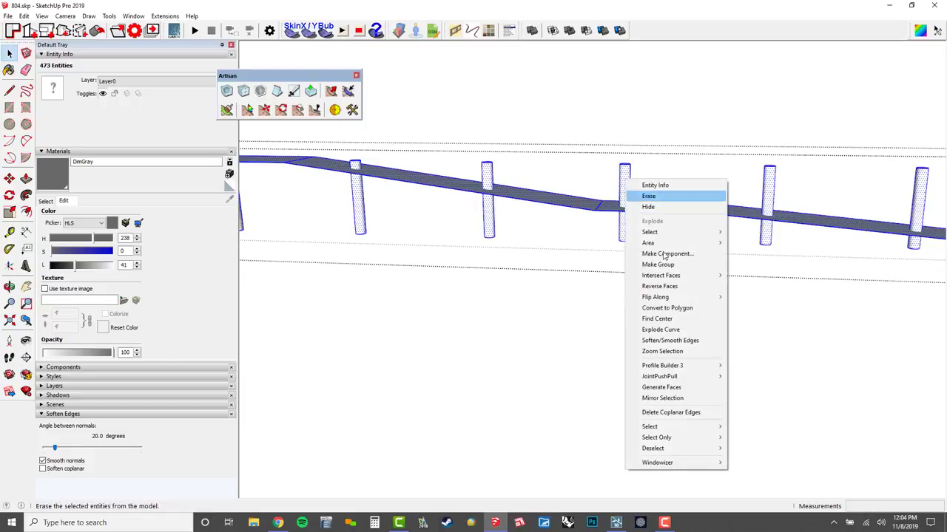
mouse_move(660, 275)
left_click(766, 298)
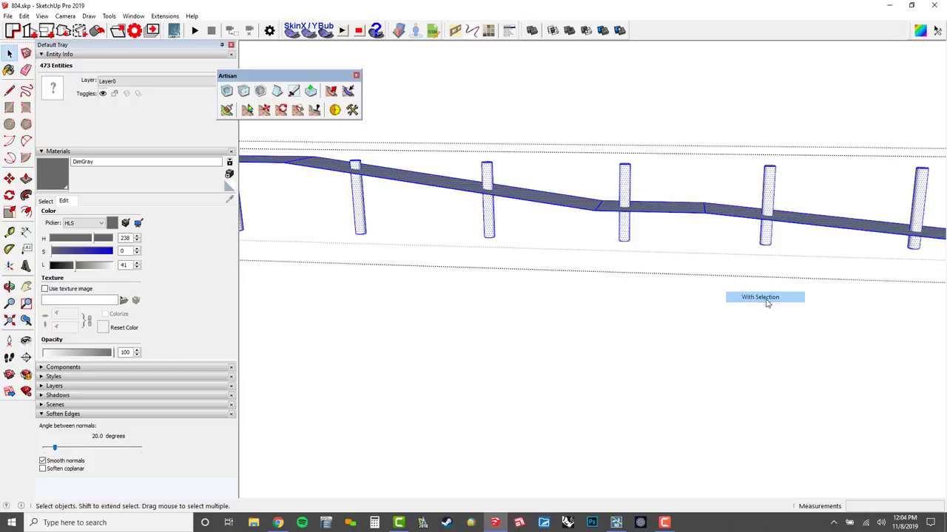
- Delete the parts of the columns that stick up above the pasted ramp faces
scroll(641, 207, "down", 1)
middle_click_drag(799, 219, 594, 207, "shift")
left_click_drag(687, 186, 486, 130)
key("Delete")
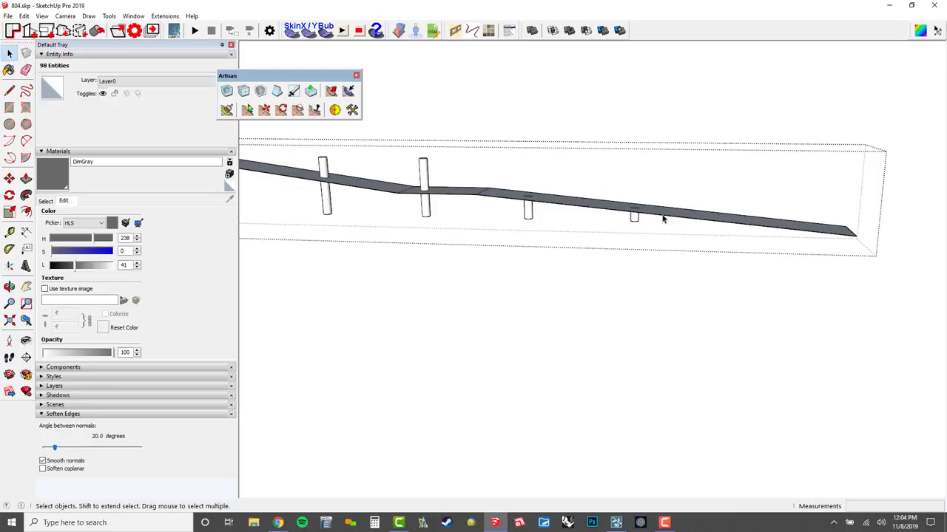
middle_click_drag(583, 206, 712, 224, "shift")
key("Delete")
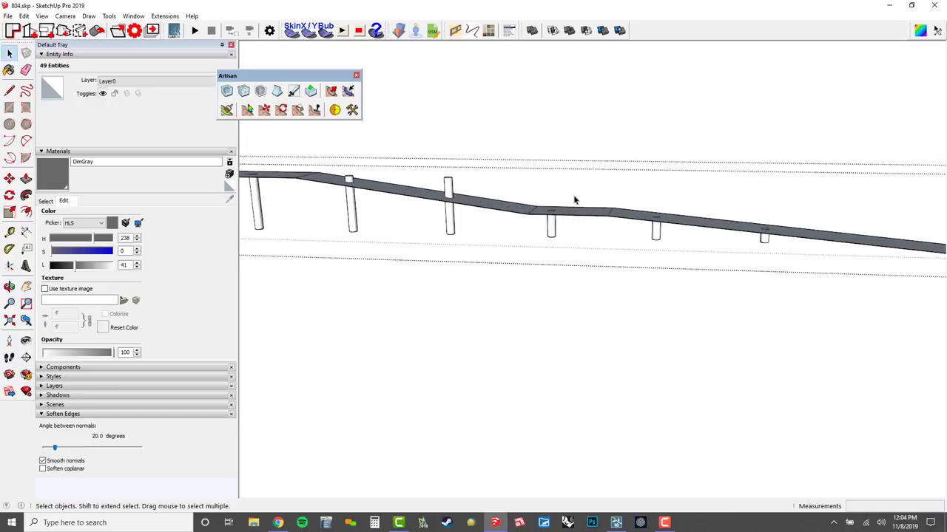
left_click(443, 187)
key("Delete")
middle_click_drag(370, 187, 566, 140, "shift")
scroll(556, 207, "up", 3)
key("Delete")
scroll(629, 191, "down", 5)
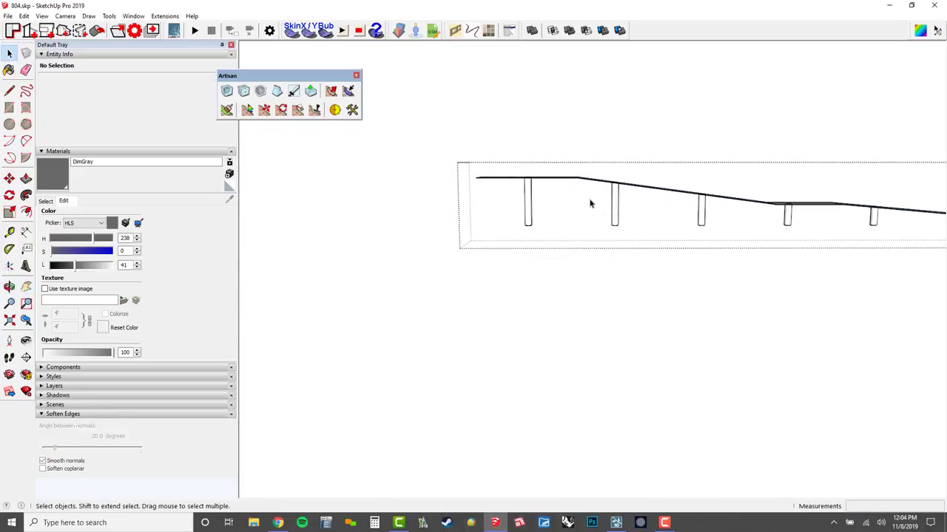
- Delete the pasted ramp faces and loose ramp edges around the tops of the trimmed columns
left_click_drag(590, 202, 556, 150)
key("Delete")
left_click_drag(440, 141, 572, 210)
key("Delete")
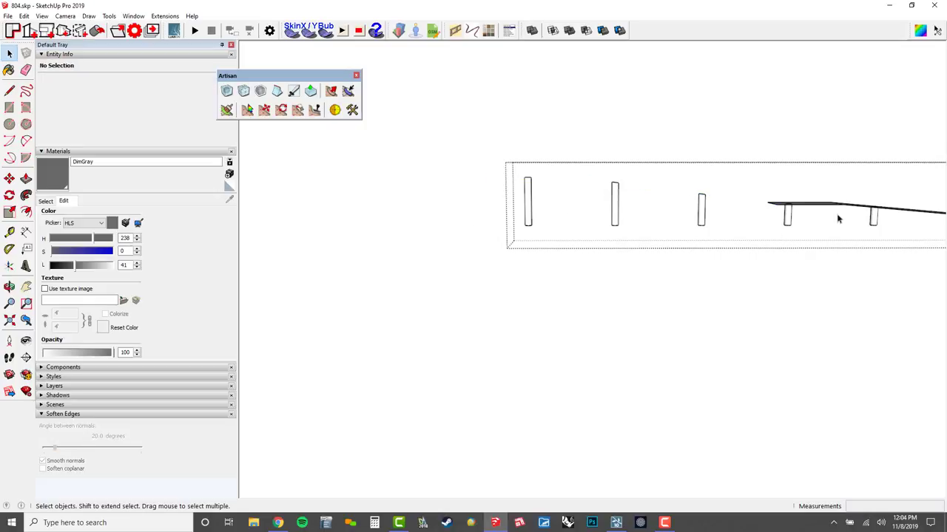
scroll(838, 219, "up", 2)
key("Delete")
left_click_drag(714, 178, 745, 228)
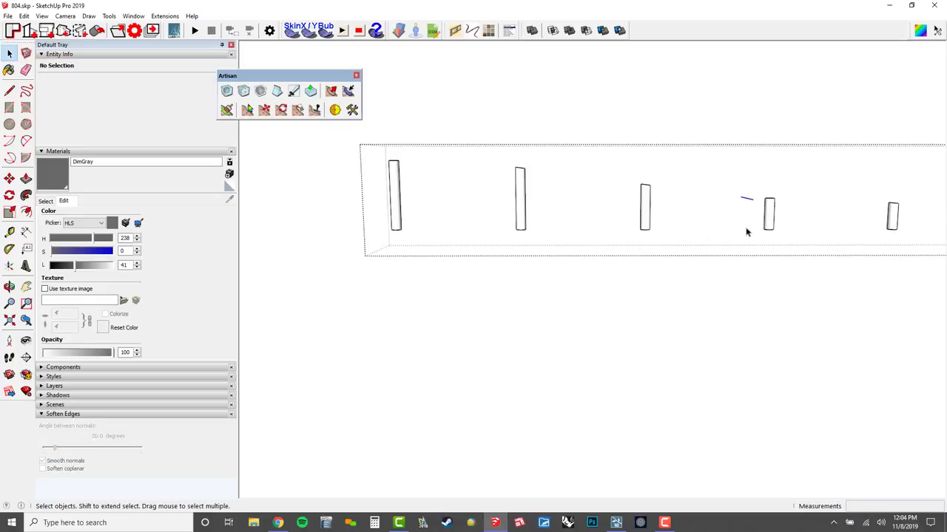
key("Delete")
- Delete the leftover ramp edge beyond the shortest column and close the column group
scroll(748, 232, "down", 2)
middle_click_drag(685, 218, 429, 211, "shift")
scroll(829, 227, "up", 1)
left_click_drag(883, 201, 829, 265)
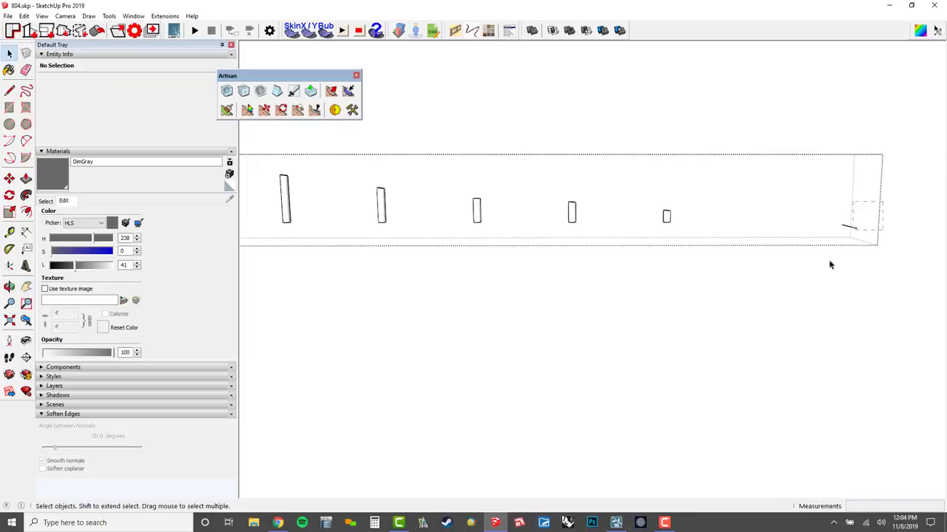
key("Delete")
scroll(861, 268, "down", 2)
left_click(852, 274)
middle_click_drag(849, 274, 518, 274)
middle_click_drag(518, 274, 610, 278, "shift")
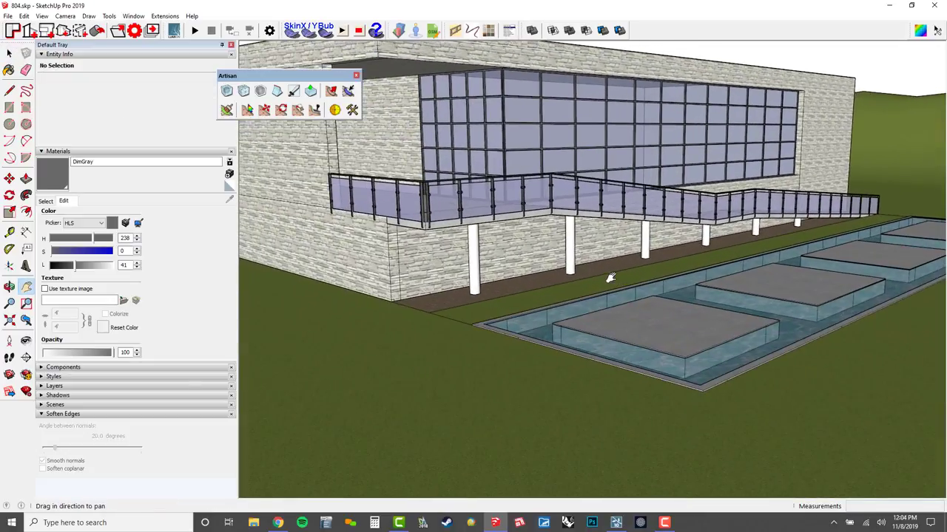
- Sample the Polished Concrete New material from the model and paint all the geometry in the column group with it
key("b")
middle_click(628, 316, "shift")
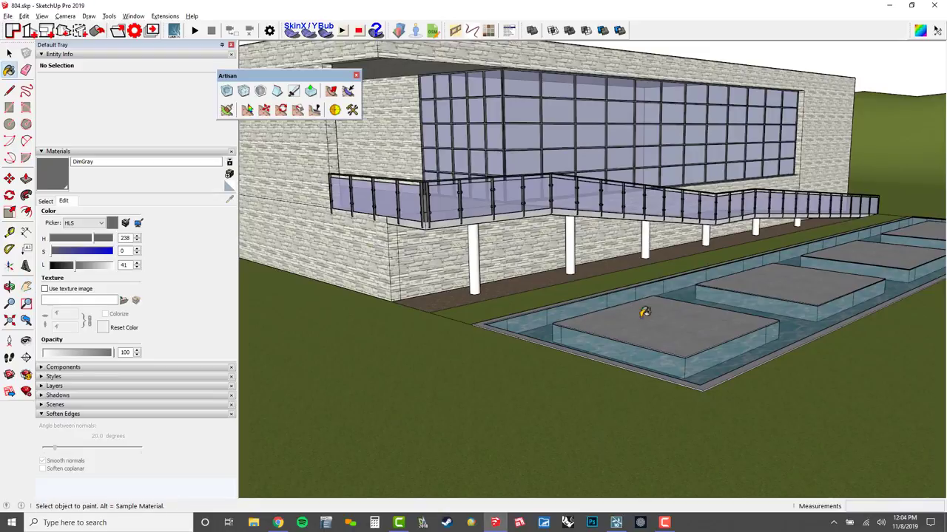
left_click(488, 263, "alt")
scroll(480, 260, "up", 5)
key("space")
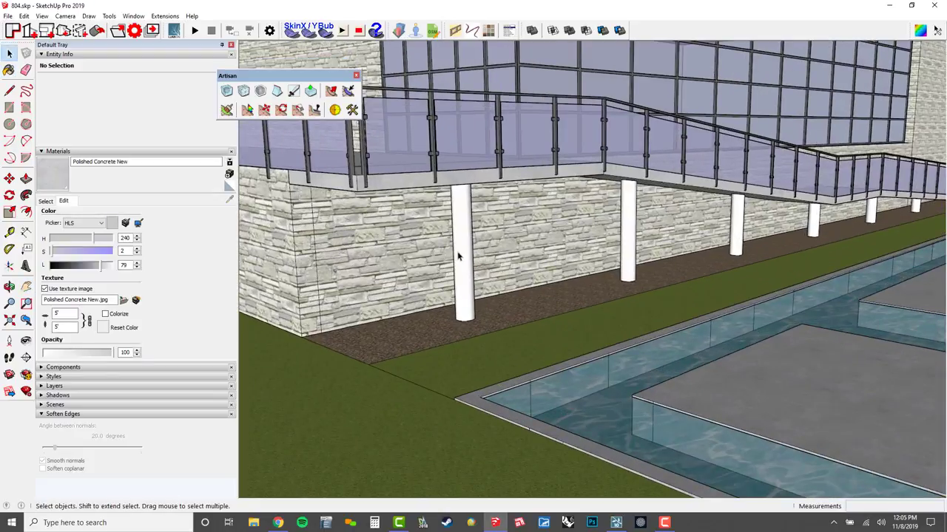
double_click(458, 255)
left_click(587, 268)
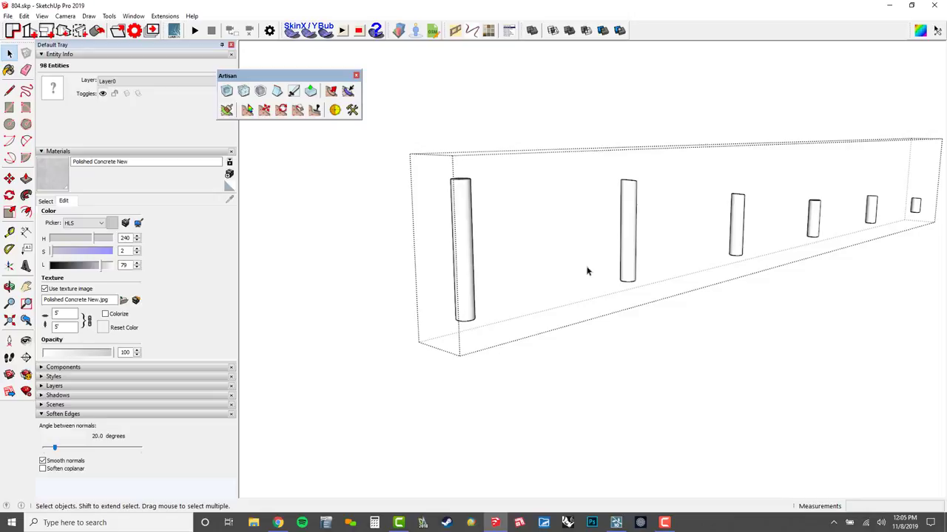
key("b")
left_click(630, 219)
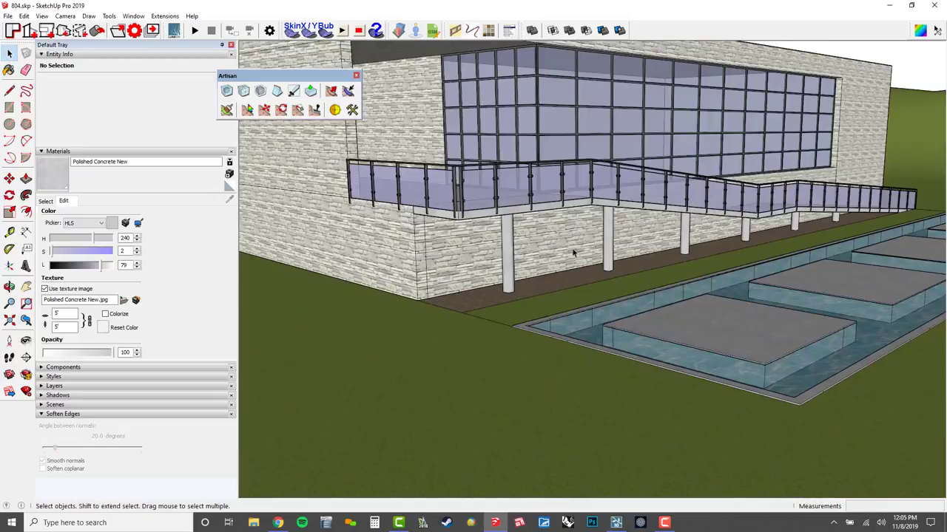
middle_click_drag(574, 249, 673, 268)
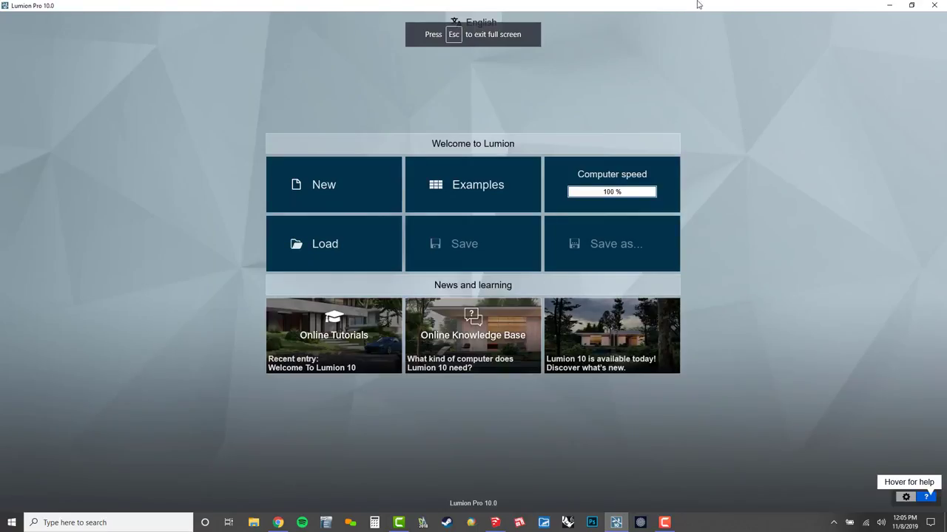
- Switch to Lumion, place its window side by side with SketchUp, and collapse SketchUp's Default Tray to free up the viewport
left_click_drag(697, 5, 946, 81)
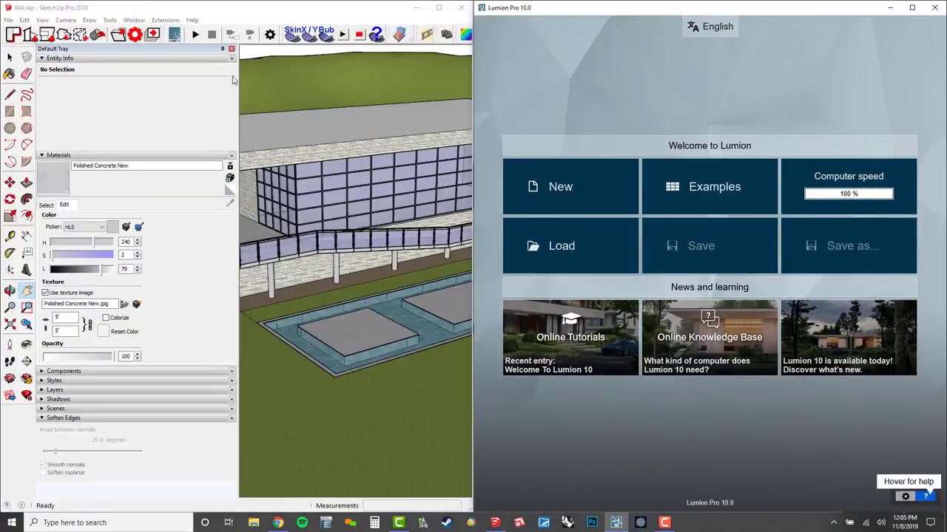
left_click(221, 49)
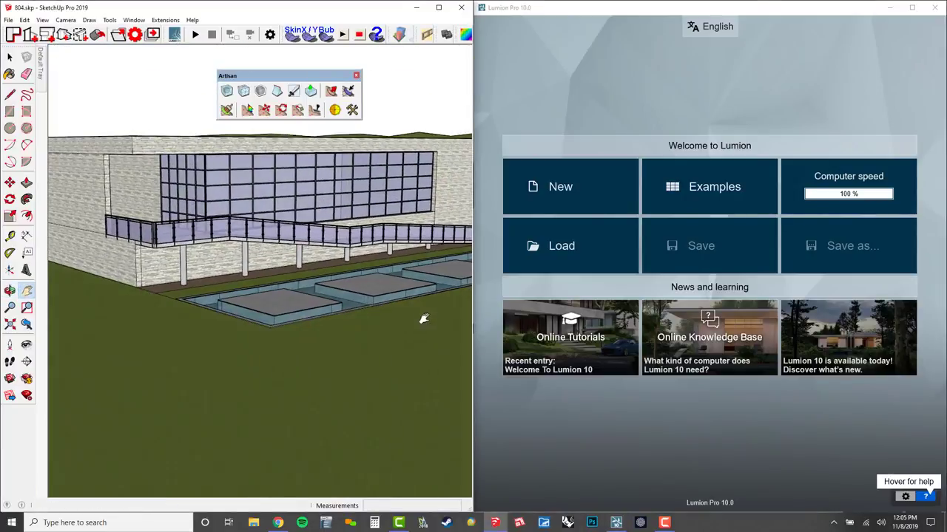
scroll(237, 247, "down", 2)
middle_click_drag(253, 249, 310, 364)
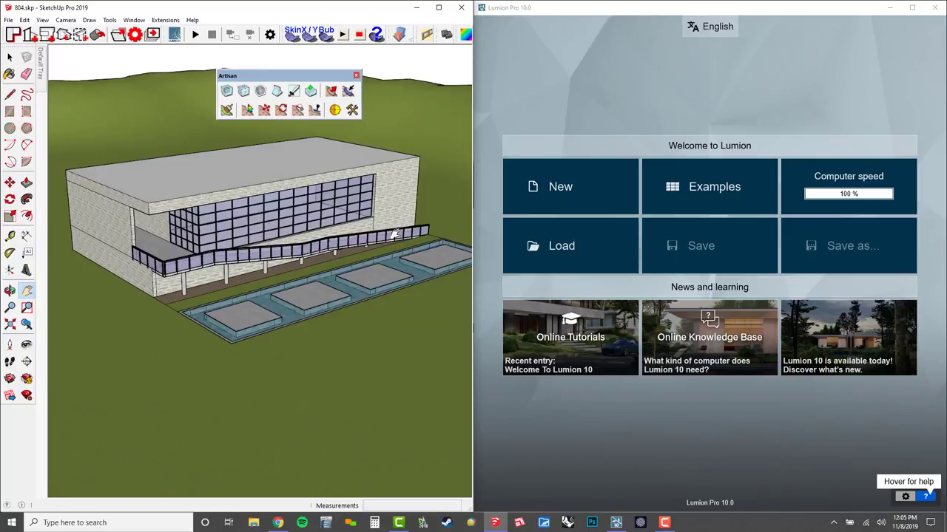
- Create a new Lumion project with the flat grass environment
left_click(579, 188)
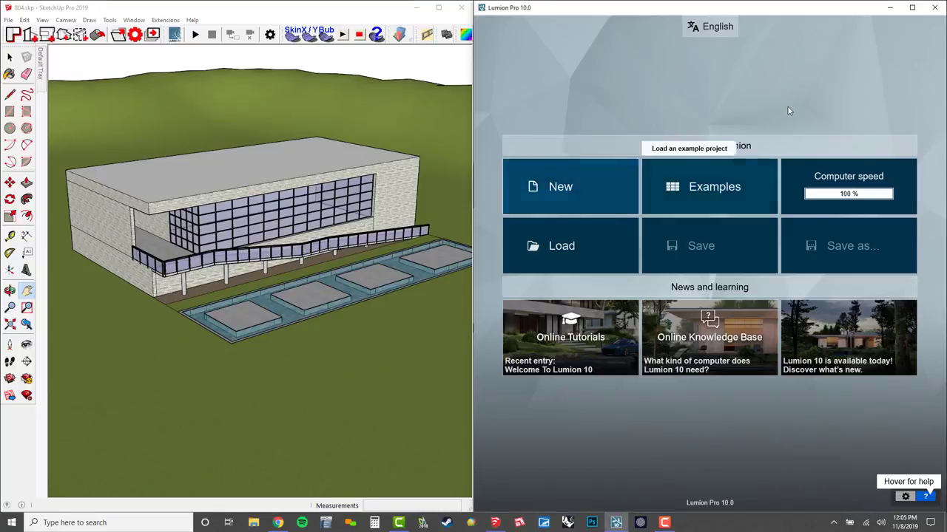
left_click(602, 182)
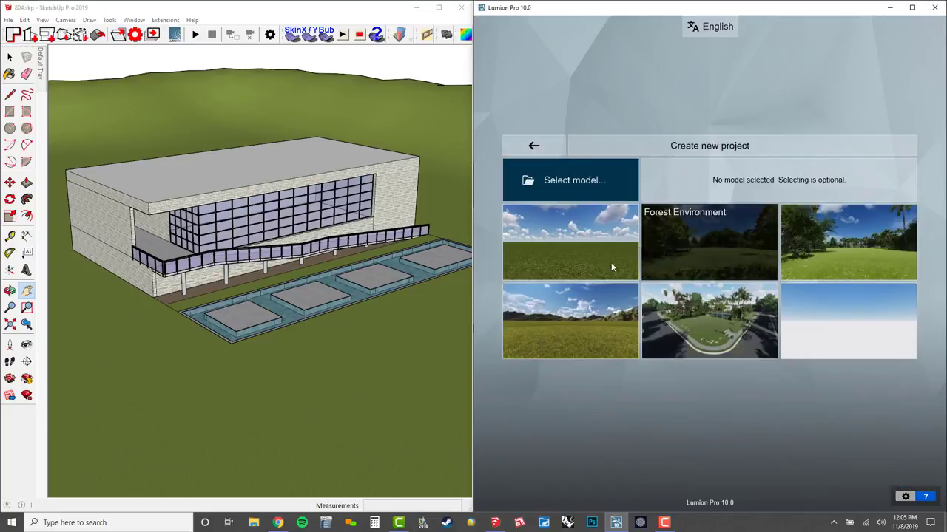
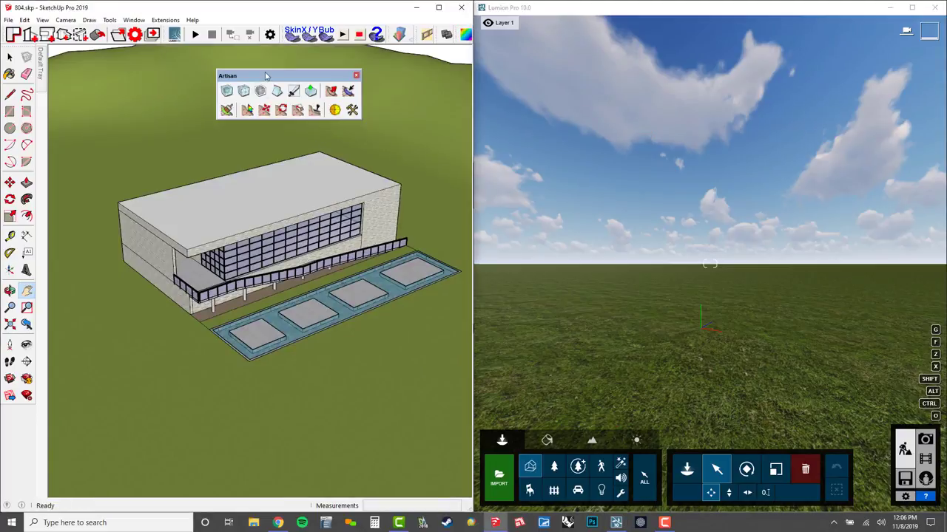
- In SketchUp, dock the Artisan toolbar and float the Lumion LiveSync toolbar over the viewport
left_click_drag(267, 76, 14, 49)
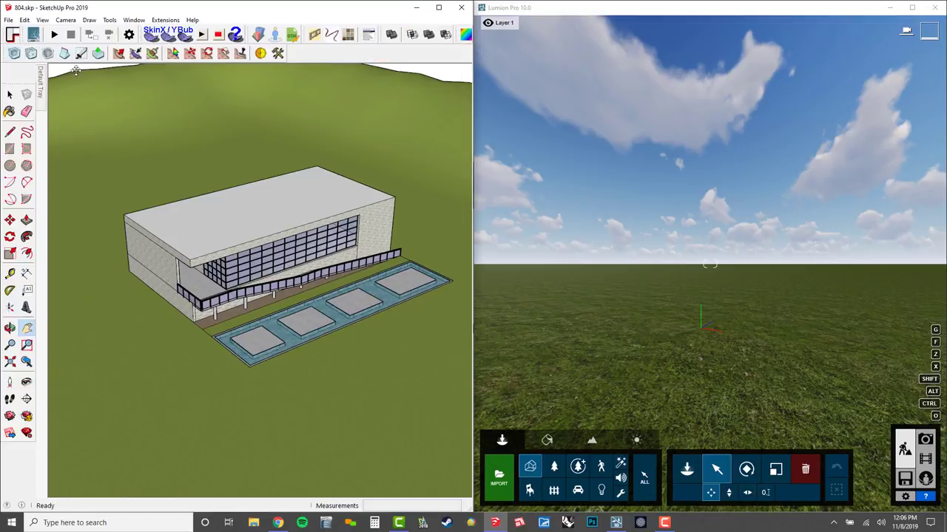
left_click_drag(76, 70, 165, 102)
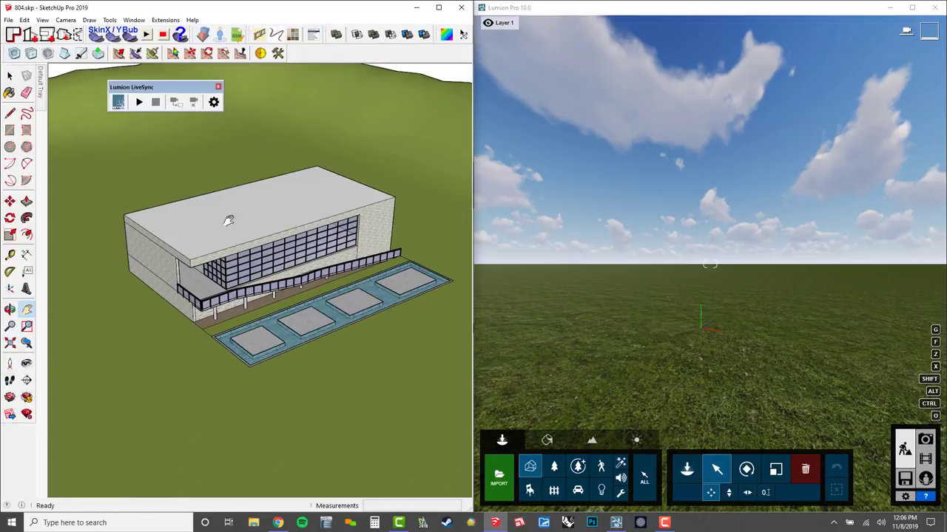
middle_click_drag(229, 221, 231, 243)
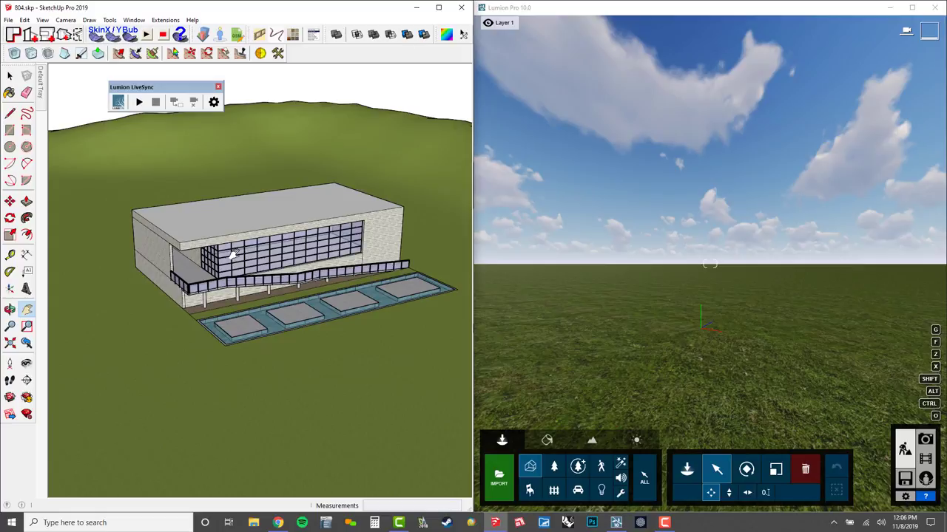
- Start LiveSync to send the model to Lumion and check that the camera follows the SketchUp view
left_click(139, 102)
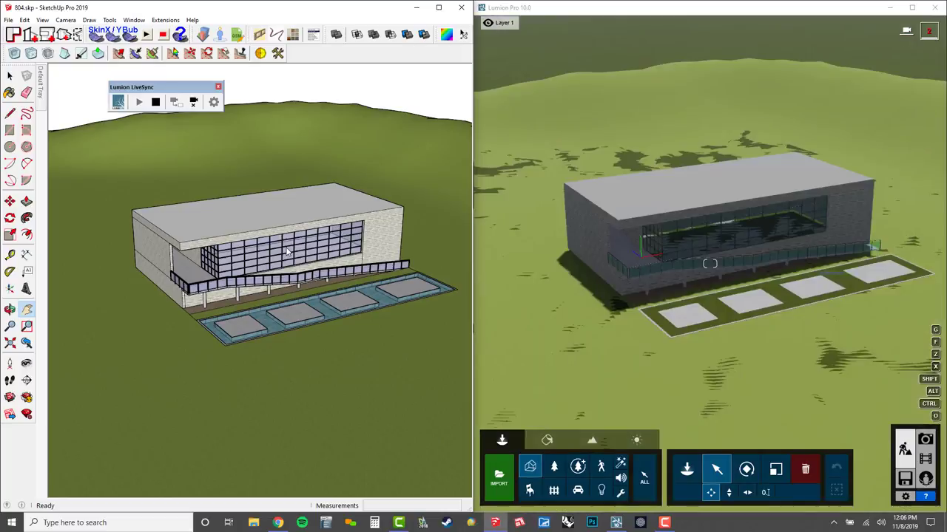
mouse_move(273, 247)
middle_mouse_down()
mouse_move(303, 163)
mouse_move(298, 223)
mouse_move(276, 245)
mouse_move(283, 317)
mouse_move(298, 226)
mouse_move(282, 269)
middle_mouse_up()
scroll(274, 275, "up", 2)
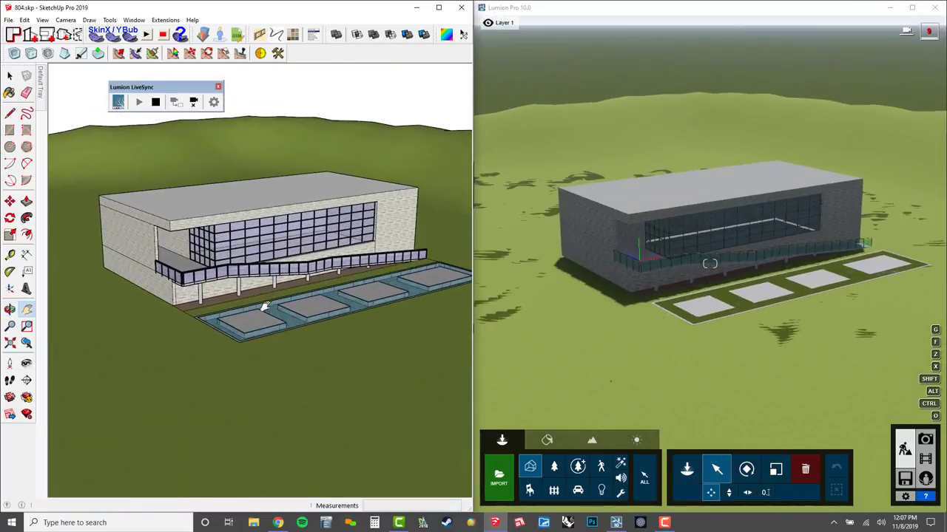
scroll(265, 284, "down", 2)
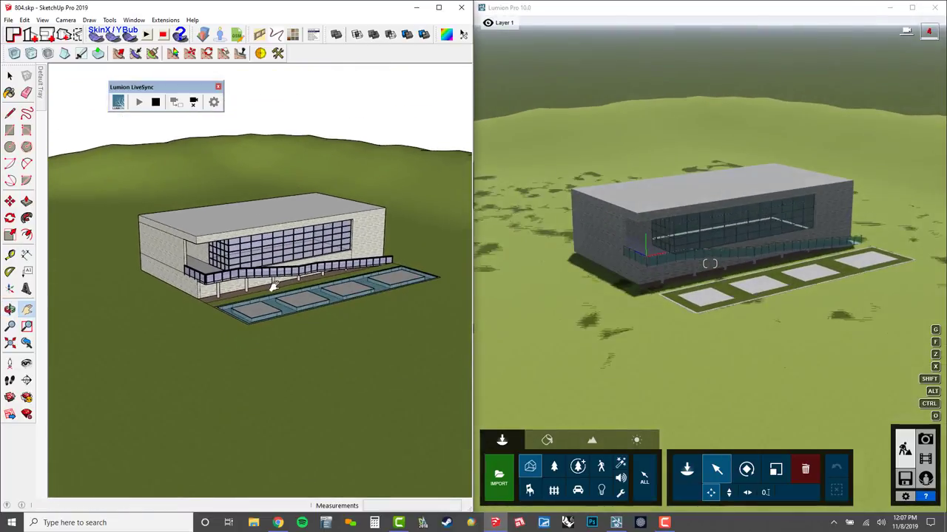
- Select the entire model and move it 25' straight up above Lumion's ground
key("ctrl+a")
key("m")
left_click(287, 310)
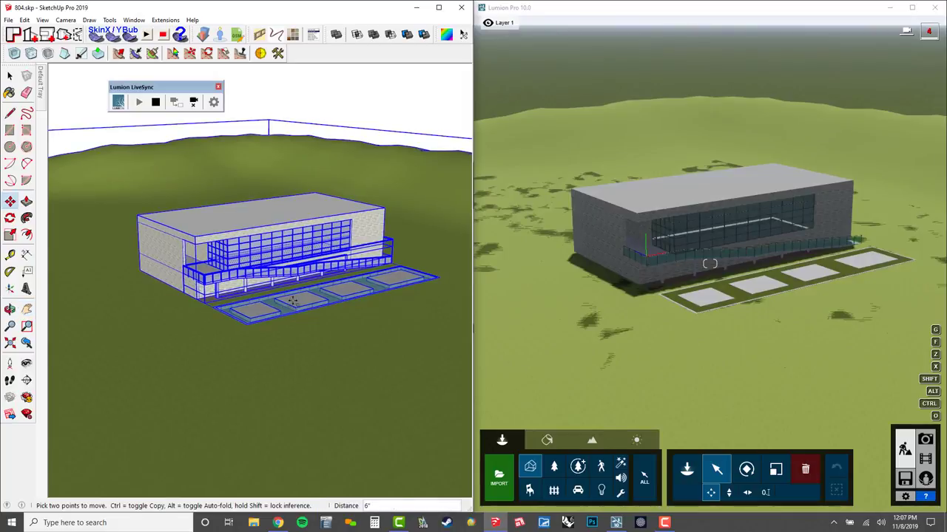
left_click(298, 243)
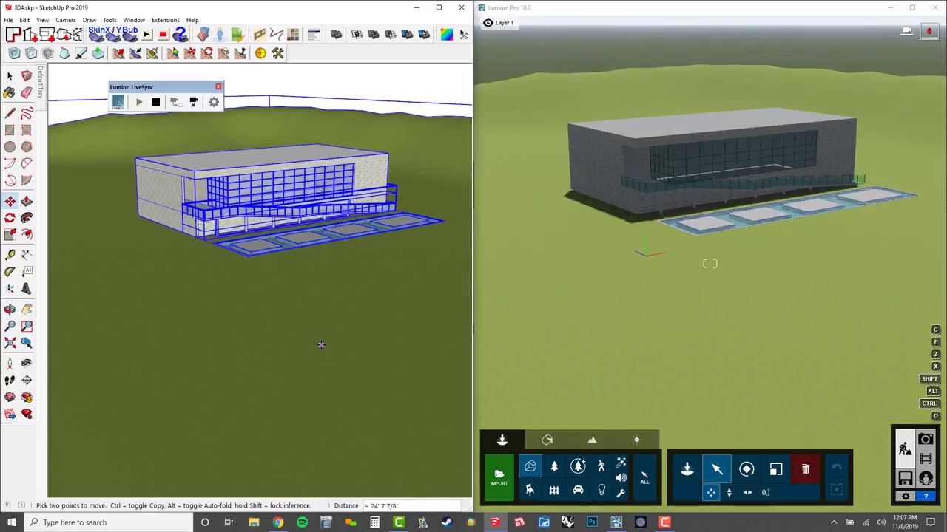
type("25")
key("Return")
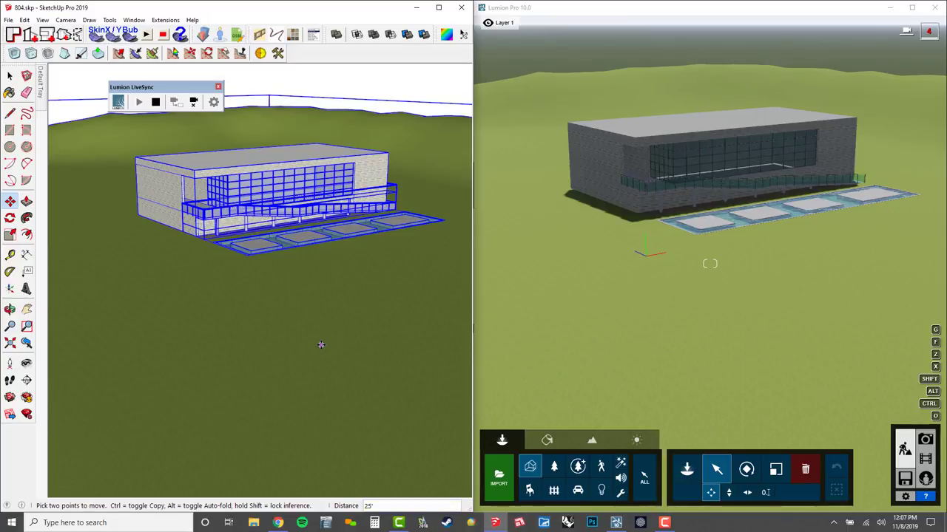
- Examine the pool water and concrete platforms up close in SketchUp and in the synced Lumion scene
scroll(271, 242, "up", 10)
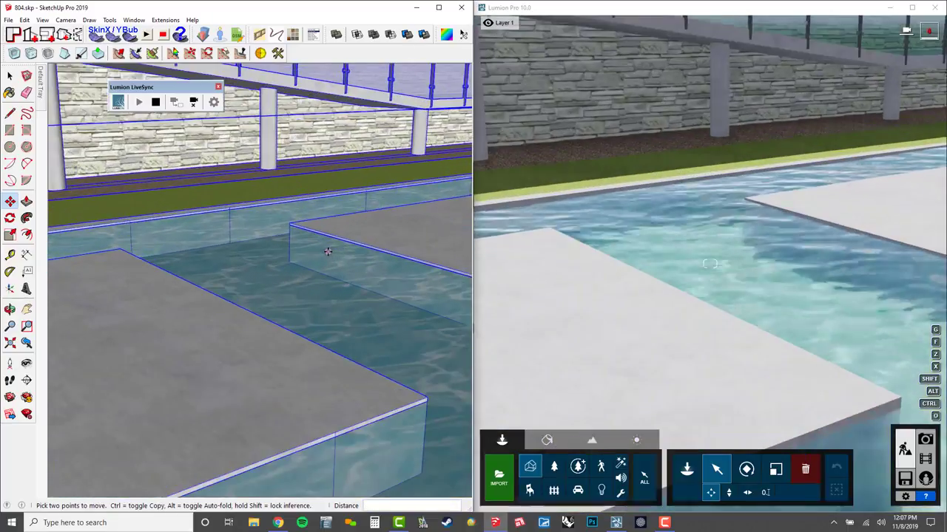
middle_click_drag(311, 241, 323, 237)
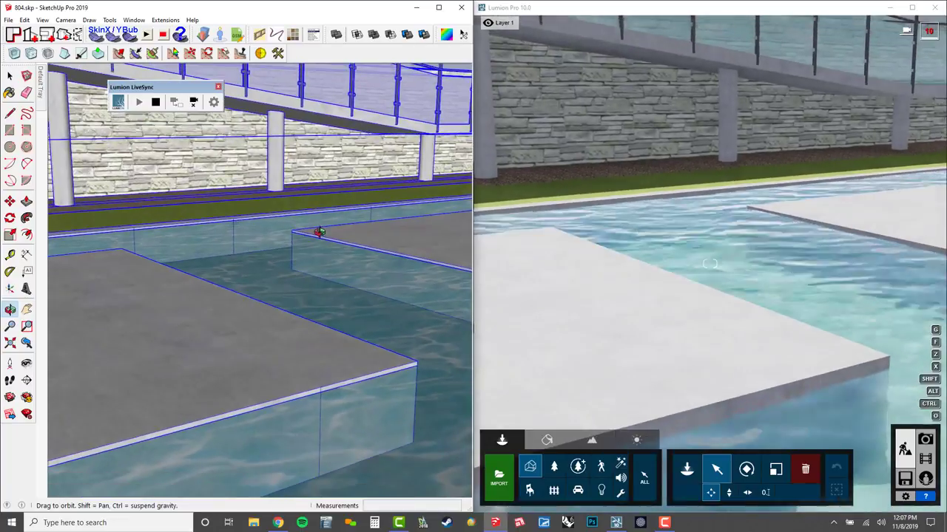
key("m")
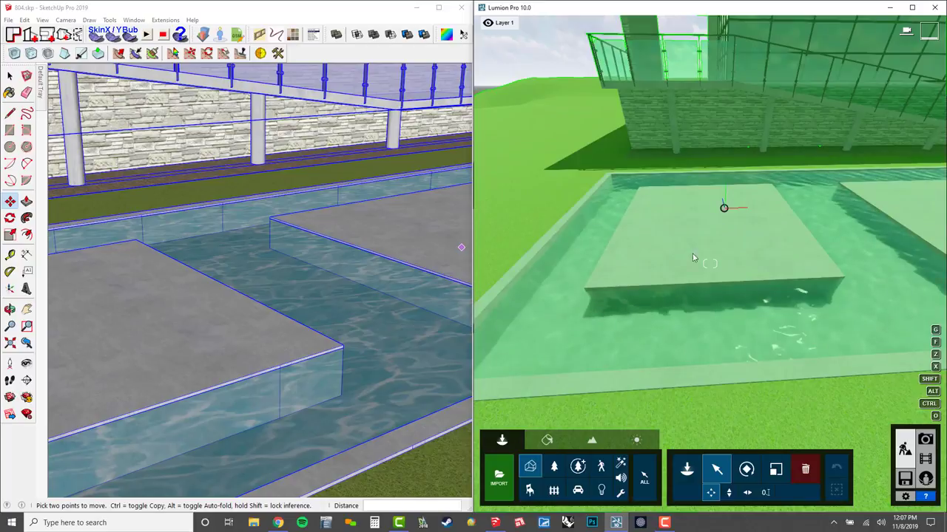
left_click(693, 257)
right_click_drag(693, 257, 754, 292)
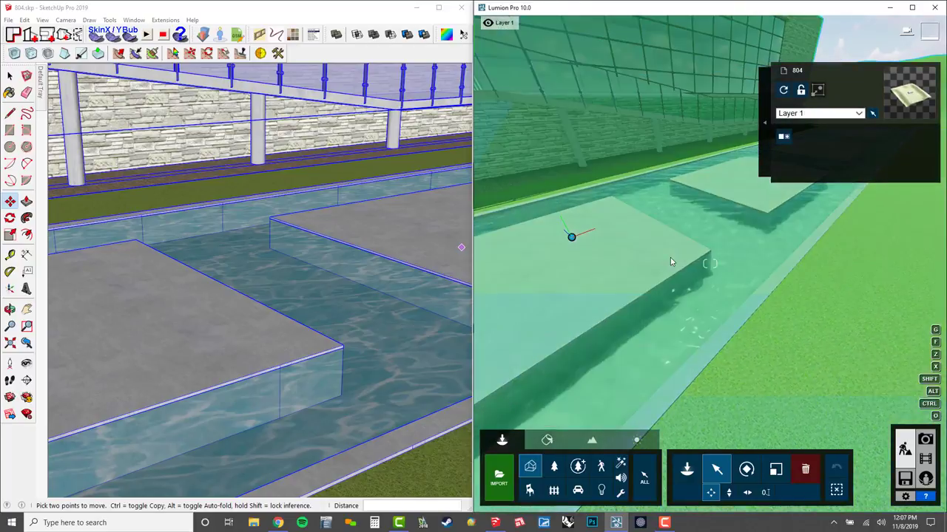
right_click_drag(670, 261, 704, 299)
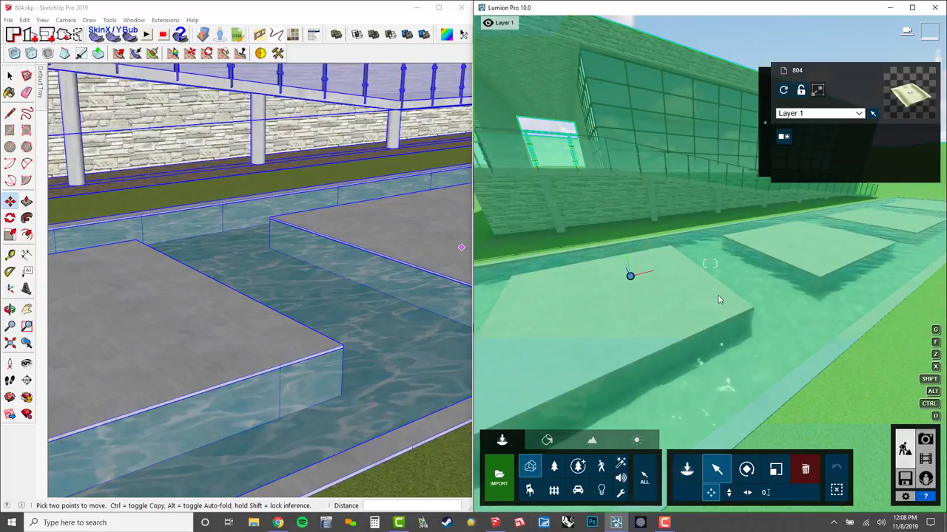
- Maximize the Lumion window and frame the building's glazed front with the ramp and pool
left_click(911, 7)
right_click_drag(519, 168, 505, 135)
key("s")
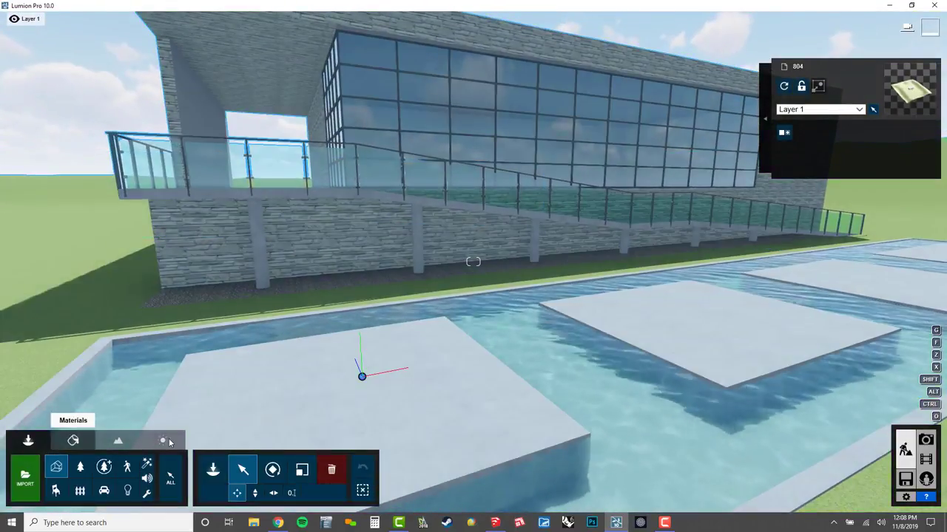
- In Lumion's weather settings, turn the sun heading to the west-southwest and lower the sun height to light the building's front
left_click(163, 441)
scroll(661, 273, "down", 5)
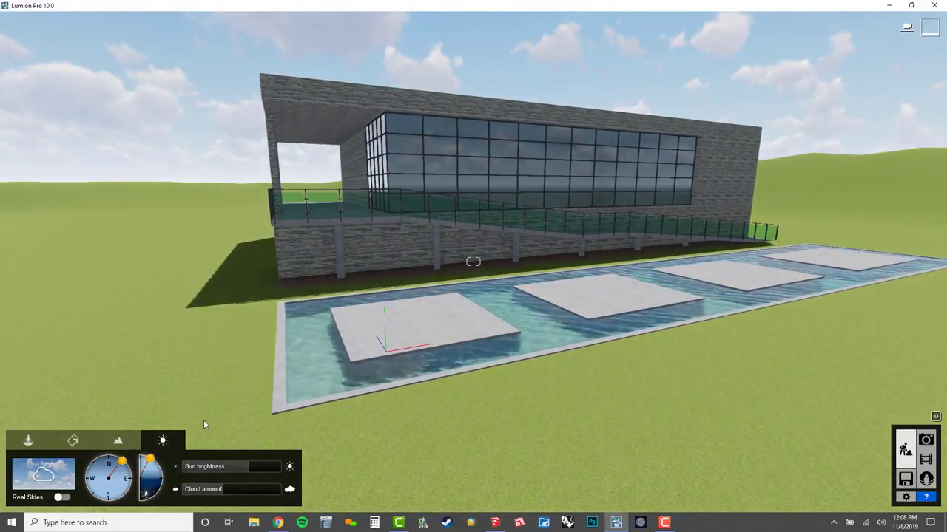
left_click_drag(124, 464, 90, 481)
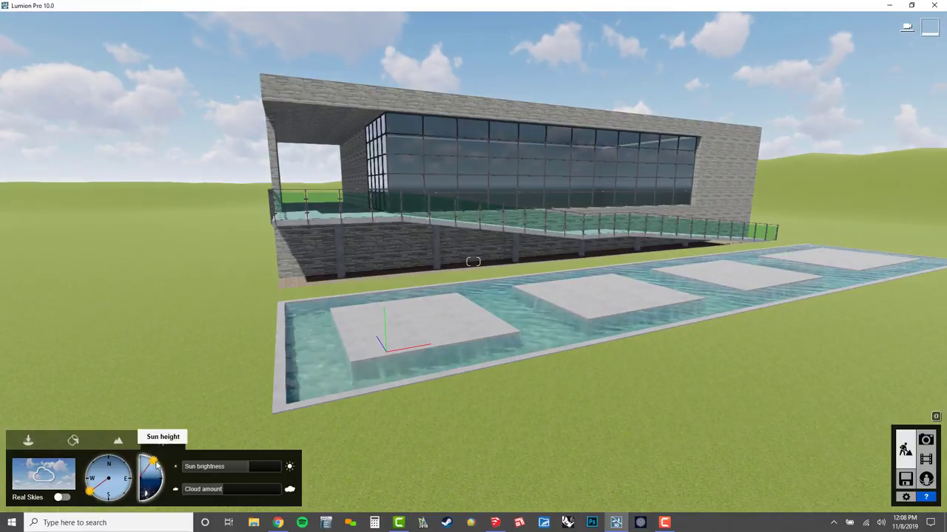
left_click_drag(156, 465, 162, 472)
mouse_move(369, 318)
right_mouse_down()
mouse_move(289, 296)
mouse_move(369, 315)
right_mouse_up()
key("w")
key("w")
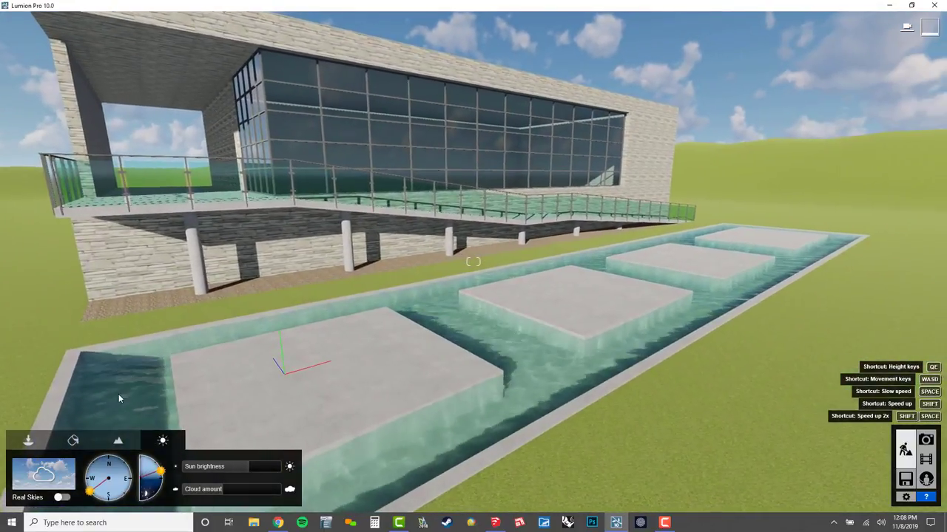
- Turn on Real Skies for the scene and open the library of sky presets
left_click(59, 498)
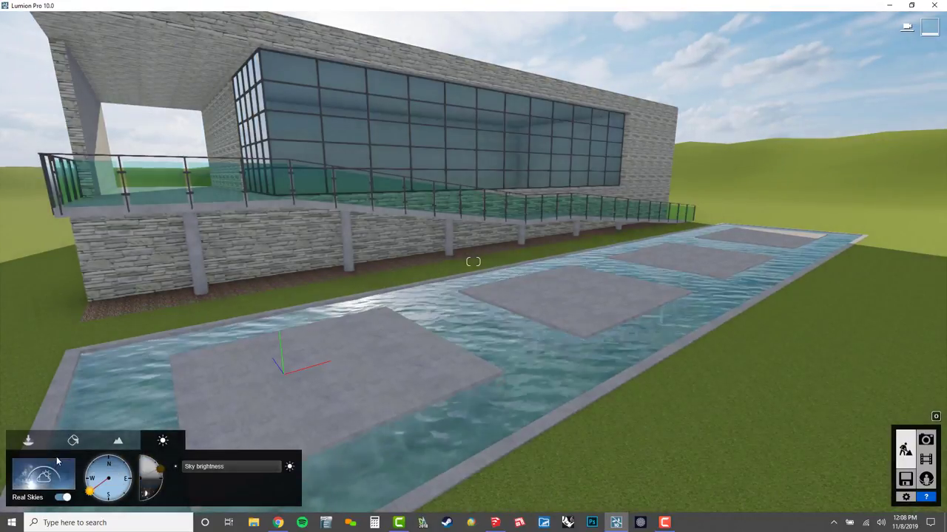
left_click(57, 462)
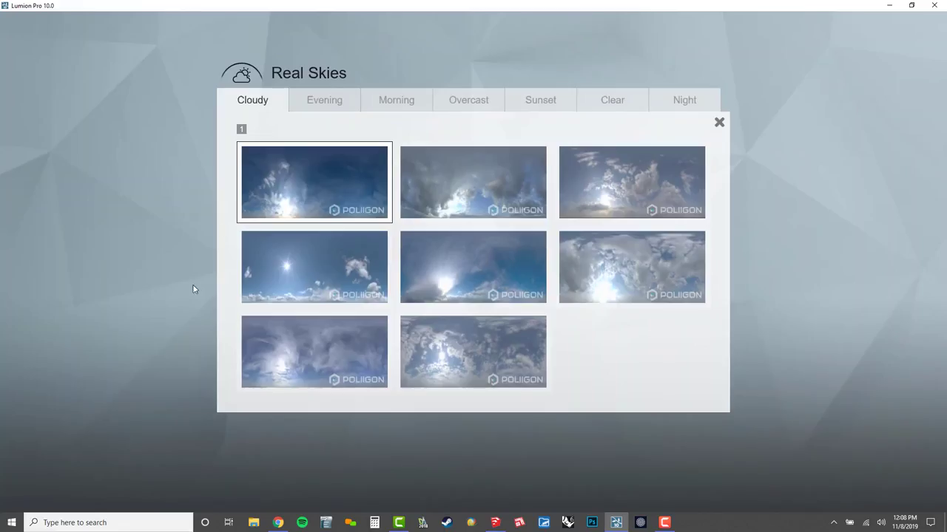
- Browse the Real Skies categories from Evening through Night and try the purple Milky Way night sky on the scene
left_click(314, 98)
left_click(392, 100)
left_click(469, 100)
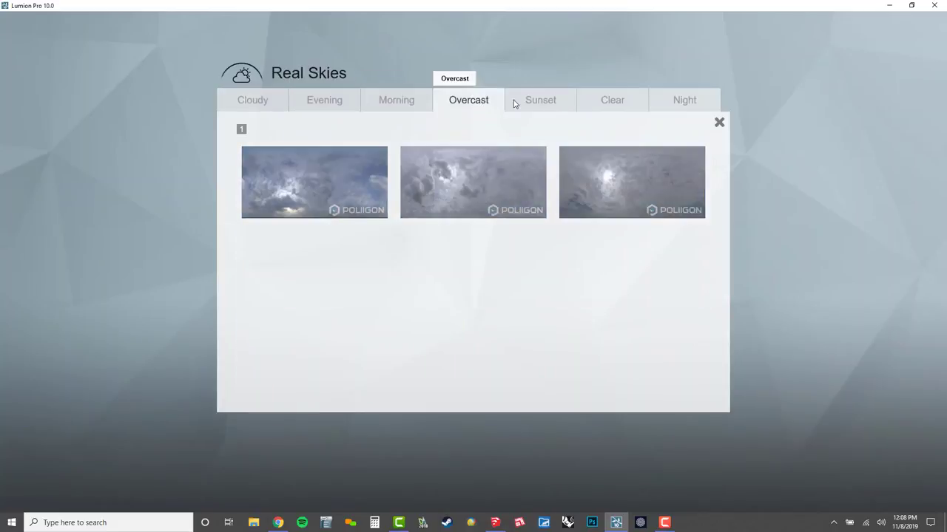
left_click(551, 102)
left_click(613, 104)
left_click(673, 104)
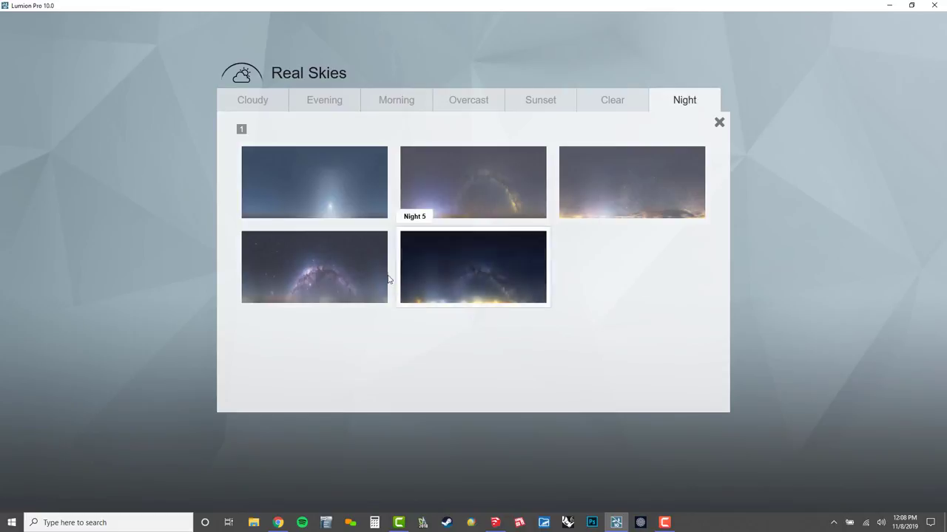
left_click(366, 285)
right_click_drag(386, 304, 401, 278)
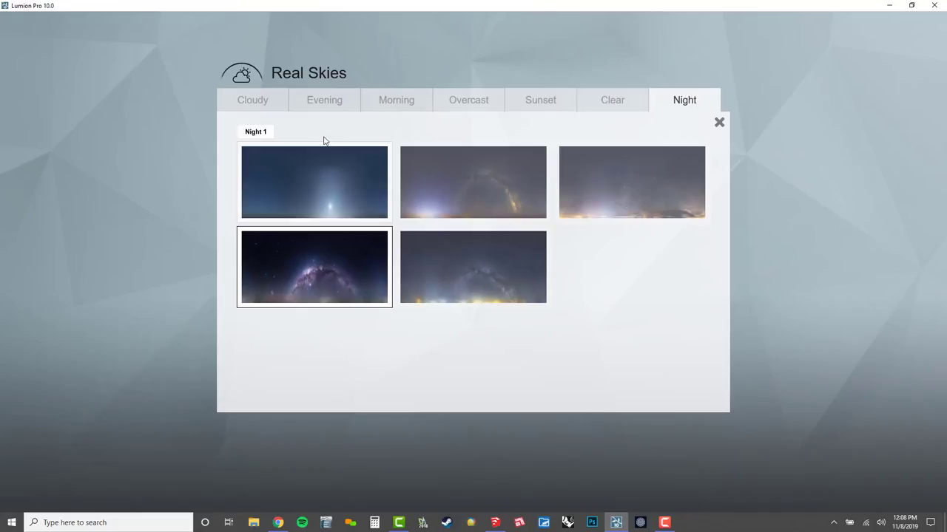
- Compare the Clear skies and apply the Cloudy sky with a high sun and low clouds along the horizon
left_click(270, 108)
left_click(588, 107)
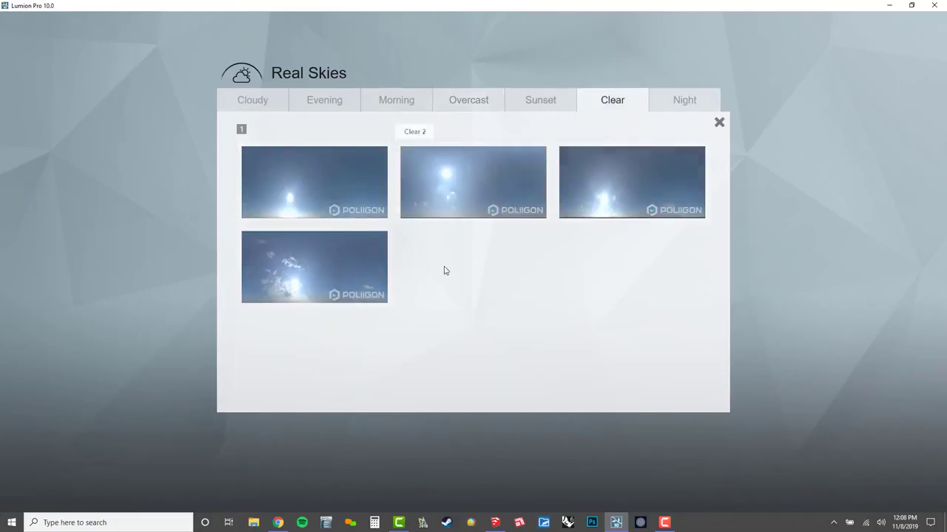
left_click(277, 104)
left_click(306, 280)
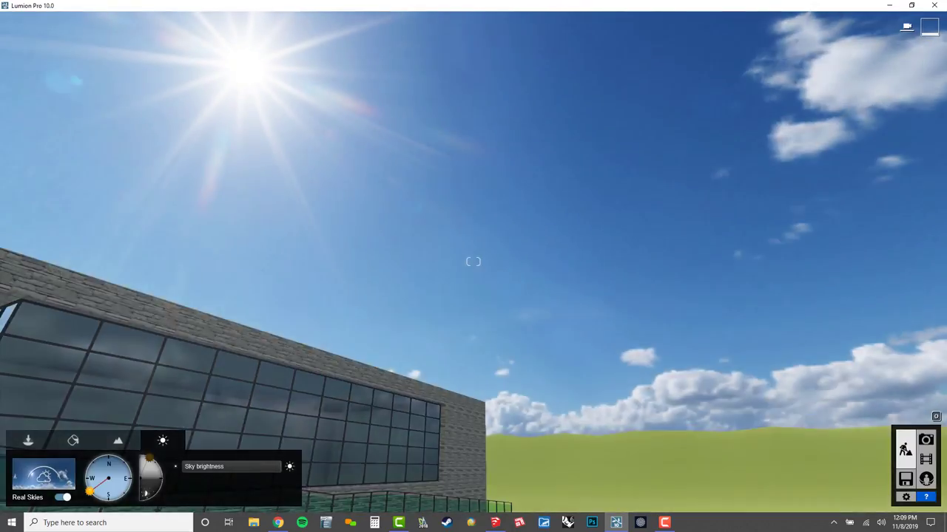
- Reframe the building's front with the pool and turn the sun heading to the southeast
key("s")
mouse_move(386, 281)
right_mouse_down()
mouse_move(395, 378)
mouse_move(414, 368)
right_mouse_up()
mouse_move(110, 486)
left_mouse_down()
mouse_move(120, 491)
mouse_move(94, 455)
mouse_move(122, 462)
mouse_move(133, 482)
mouse_move(126, 514)
mouse_move(145, 523)
left_mouse_up()
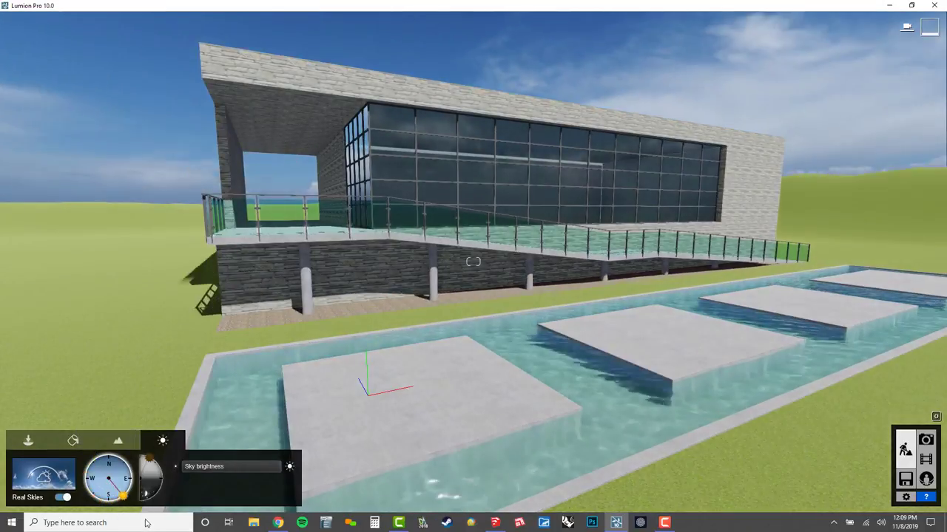
right_click_drag(320, 314, 310, 303)
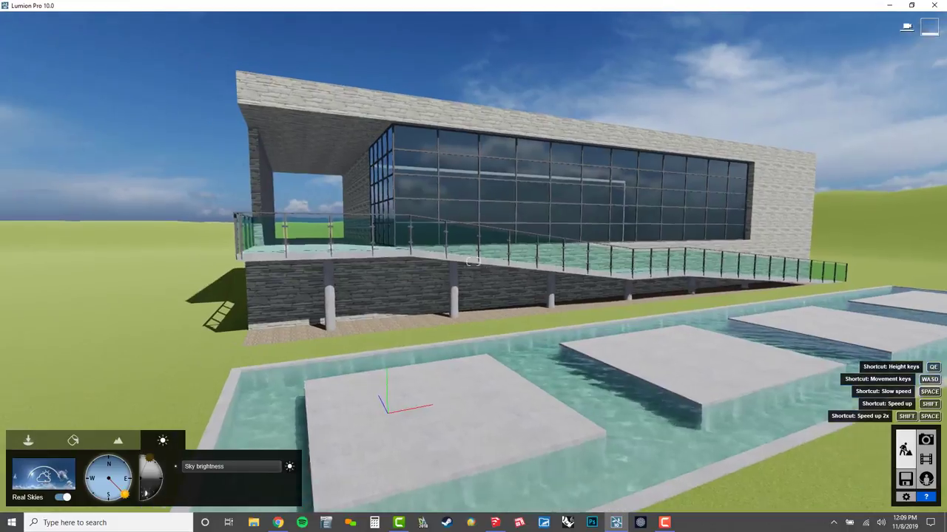
- Open the ground's Grass Light Green material for editing beside the pool and bring up the 3D Grass materials
key("w")
right_click_drag(474, 262, 443, 244)
key("s")
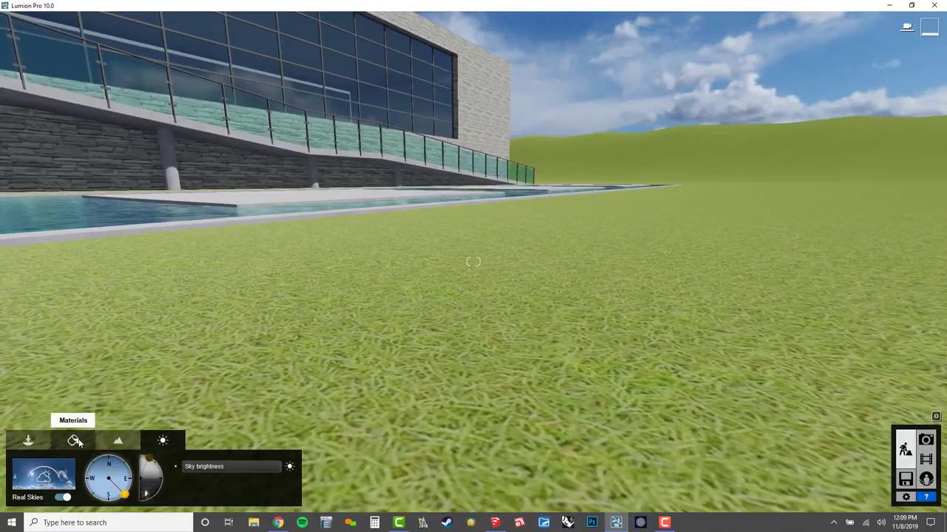
left_click(74, 441)
left_click(389, 330)
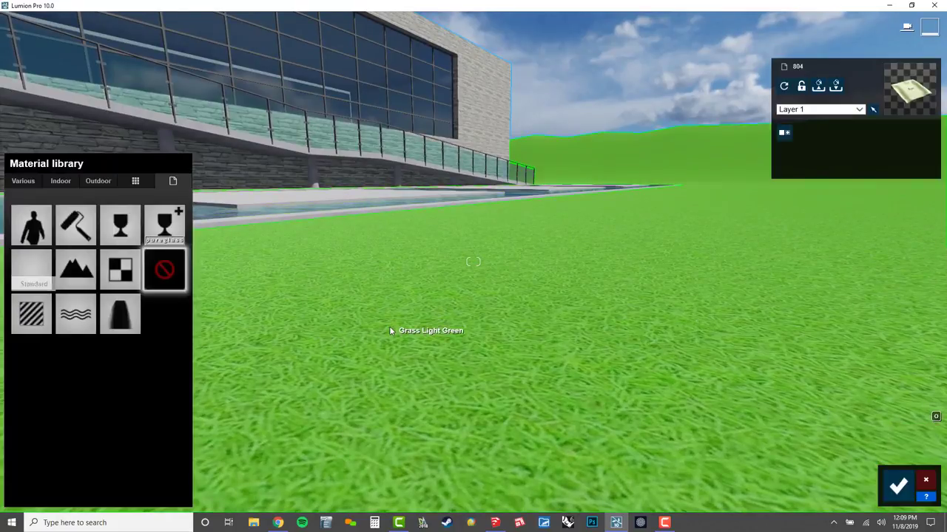
left_click(22, 185)
left_click(68, 213)
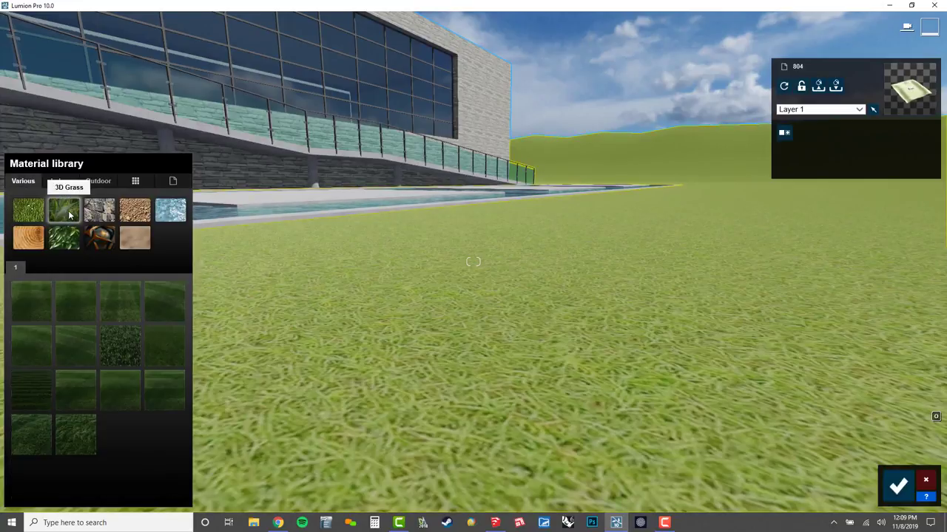
key("q")
right_click_drag(203, 226, 216, 255)
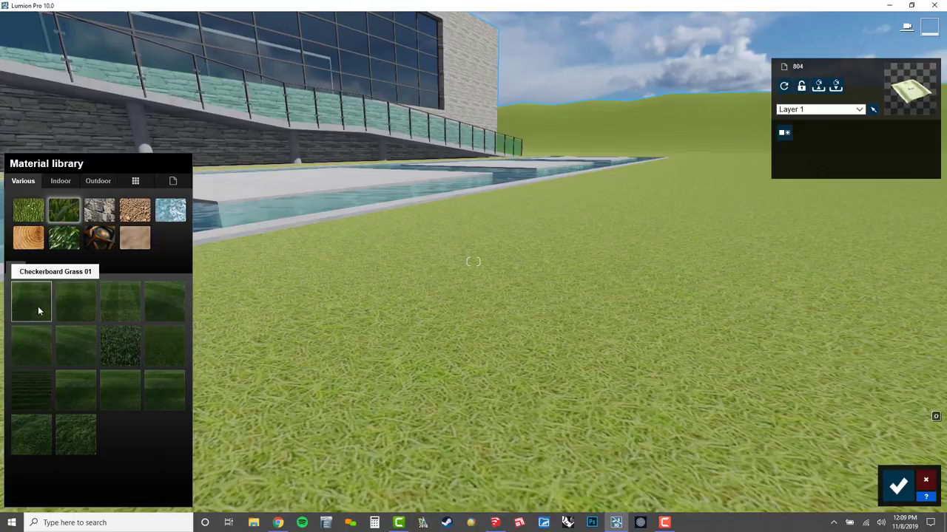
- Try Checkerboard Grass 01 on the ground and inspect it near the pool edge
left_click(38, 306)
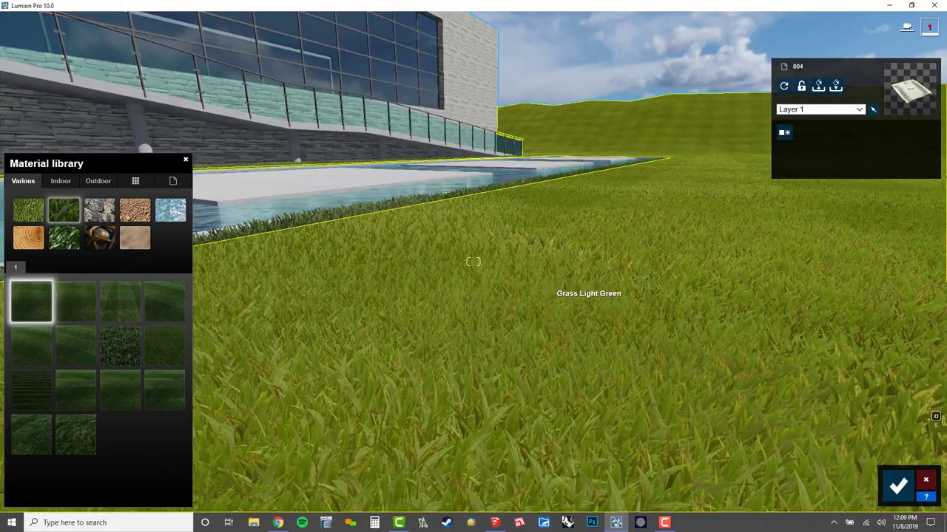
key("q")
right_click_drag(589, 283, 392, 287)
right_click_drag(473, 262, 473, 262)
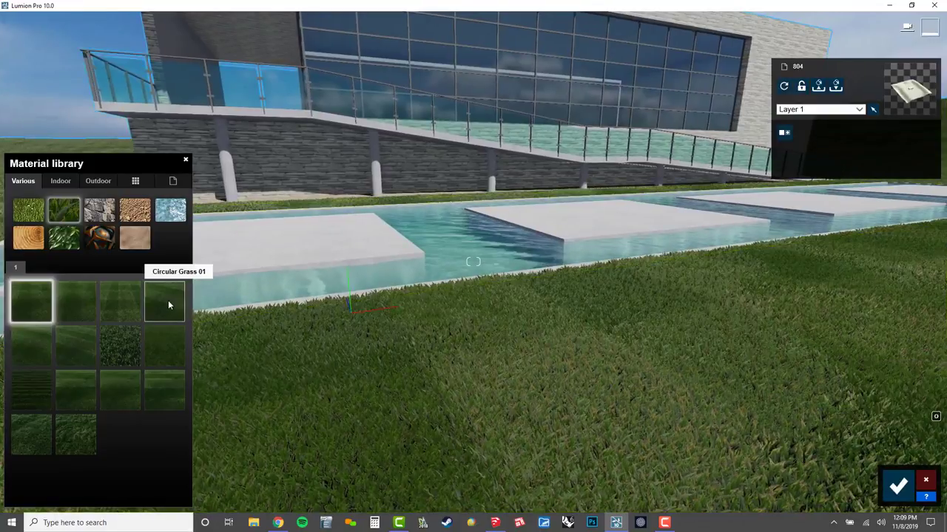
- Apply Circular Grass 01 to the ground and check its mowing pattern around the building
left_click(168, 299)
key("s")
key("s")
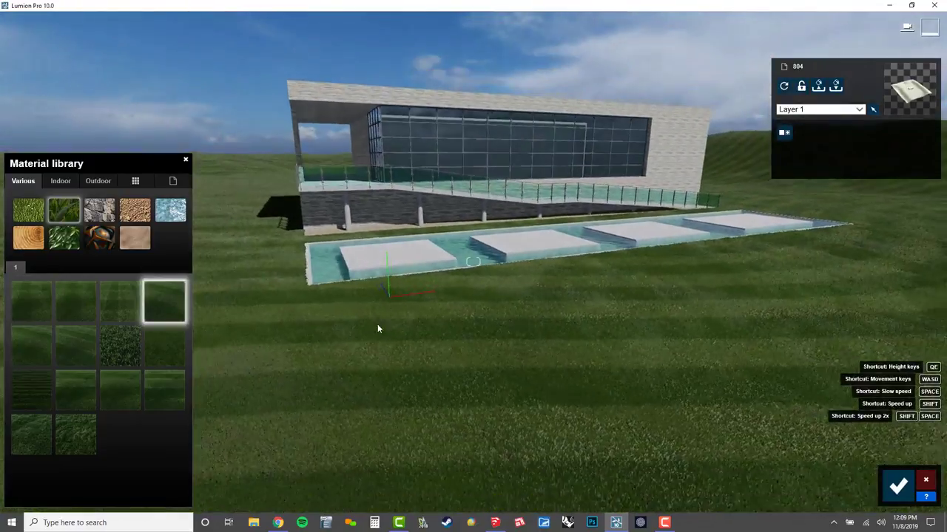
right_click_drag(377, 324, 356, 274)
key("w")
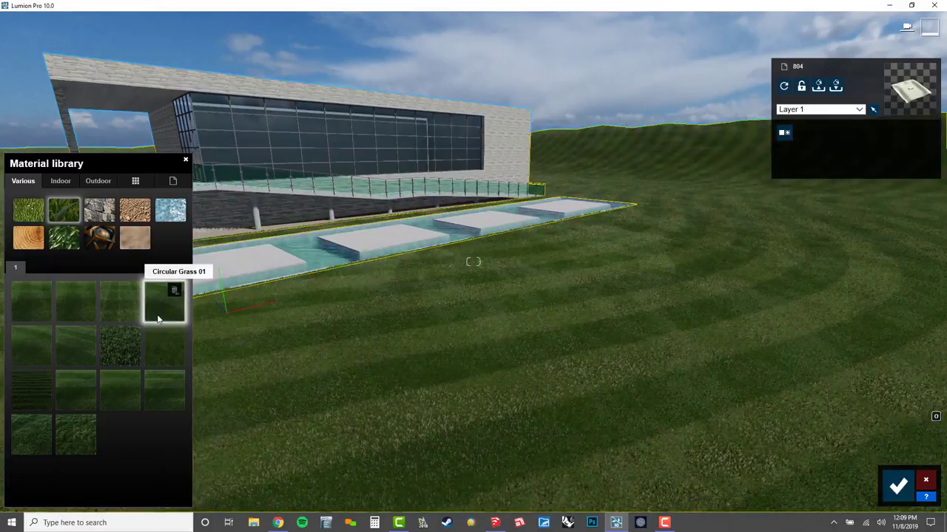
- In the Circular Grass 01 settings, set the grass length to 0.8 and the grass cut to about half
left_click(164, 302)
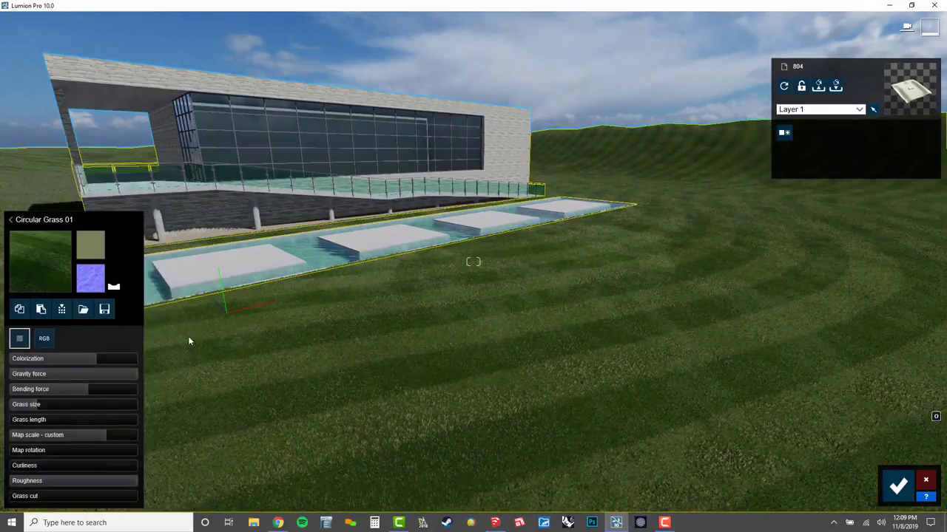
left_click_drag(23, 423, 116, 436)
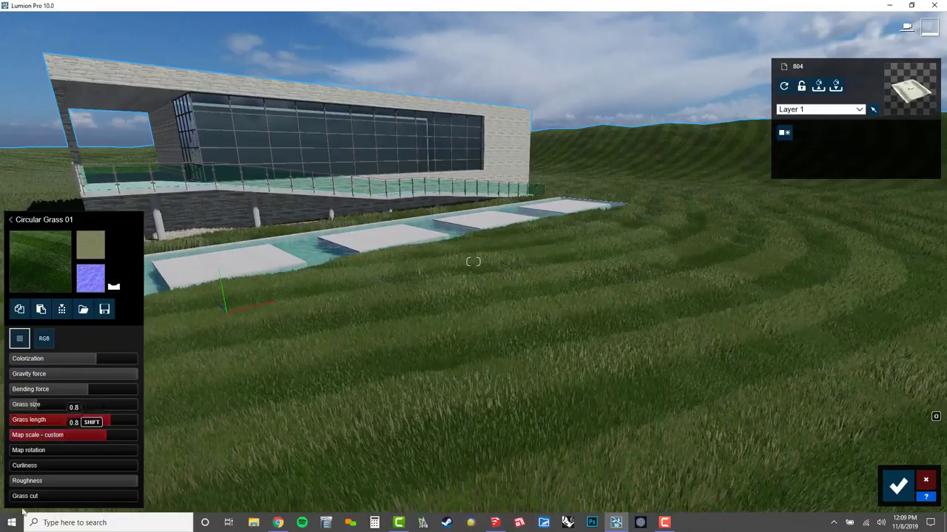
mouse_move(73, 503)
left_mouse_down()
mouse_move(65, 516)
mouse_move(70, 490)
left_mouse_up()
mouse_move(45, 406)
left_mouse_down()
mouse_move(94, 415)
mouse_move(36, 417)
left_mouse_up()
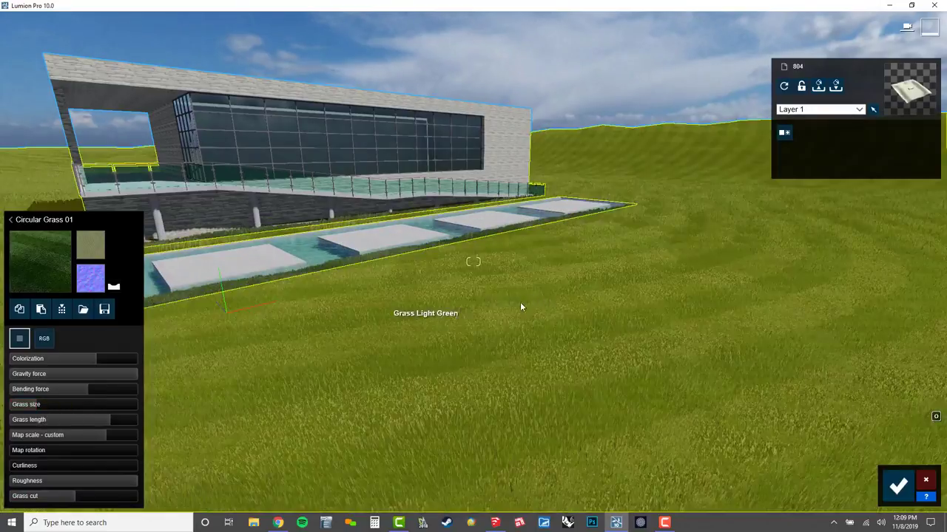
- Check the longer grass around the pool, select the pool water, and bring up the library's Water materials
right_click_drag(520, 303, 414, 281)
key("w")
right_click_drag(479, 332, 513, 308)
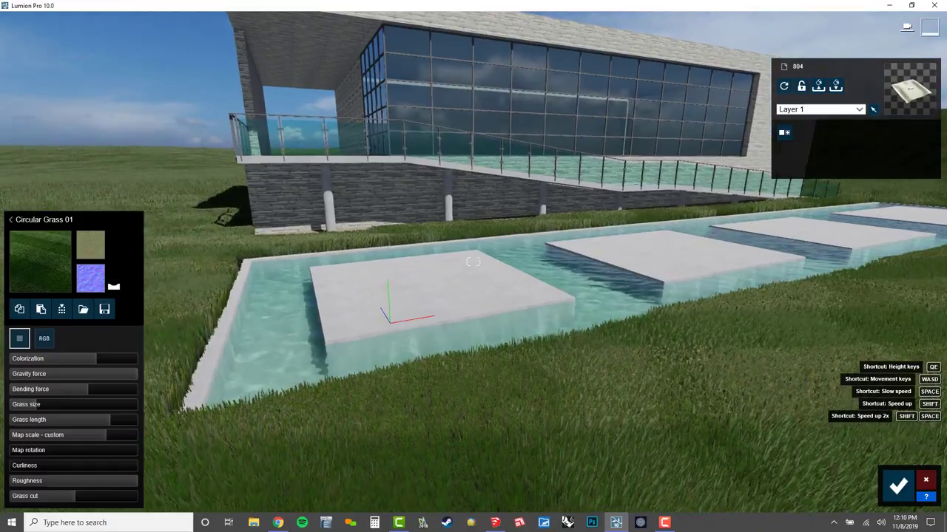
key("w")
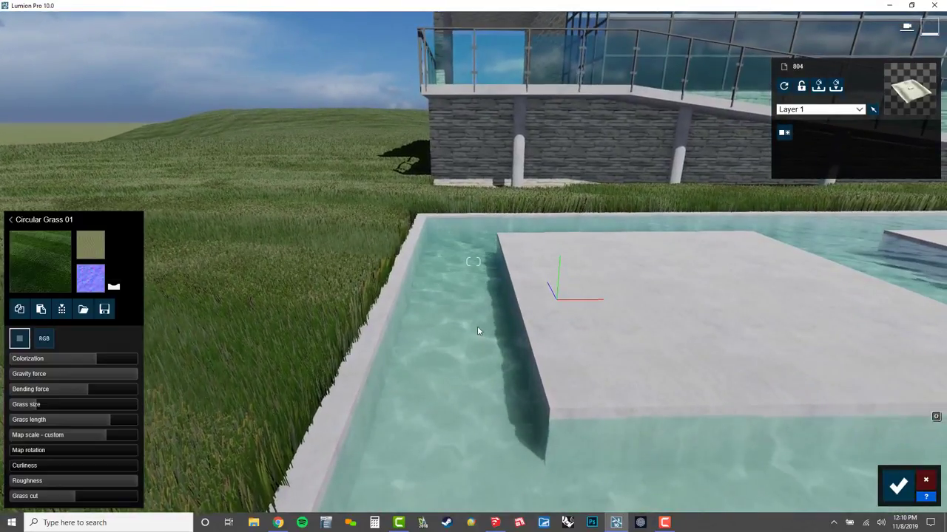
left_click(478, 331)
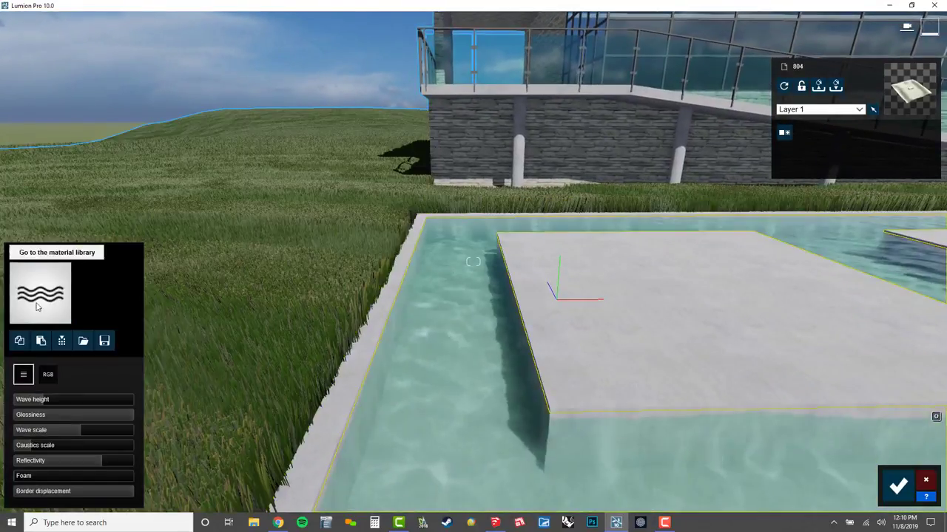
left_click(37, 289)
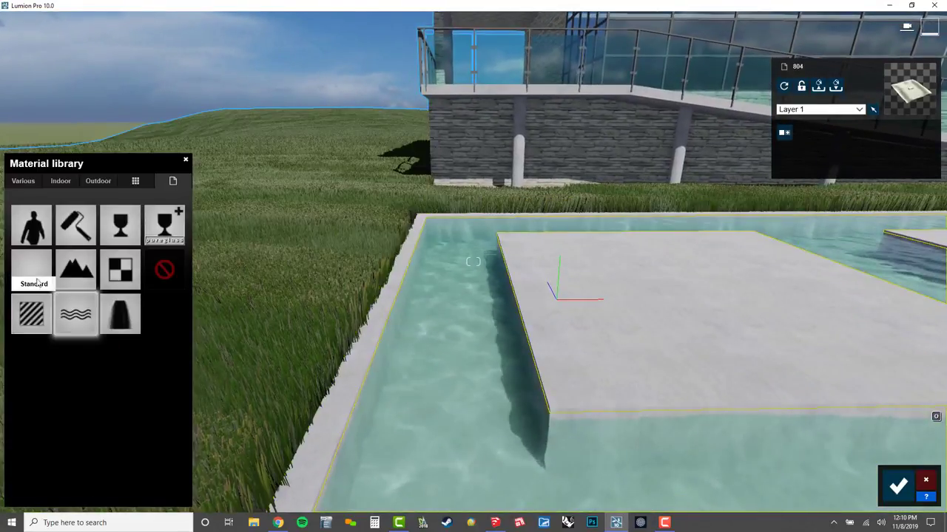
left_click(31, 184)
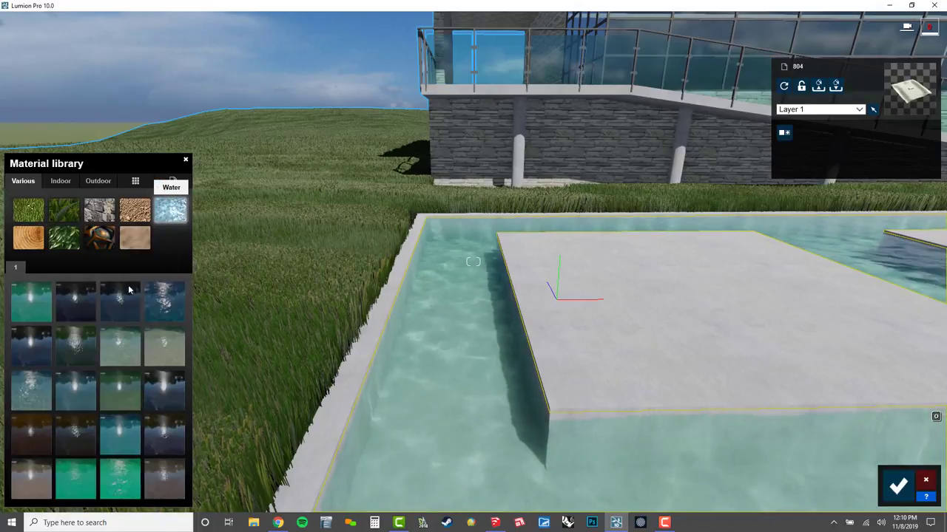
- Try several water presets on the pool, including Flat Water and Tropical Ocean, and inspect the waves along the platforms
left_click(28, 302)
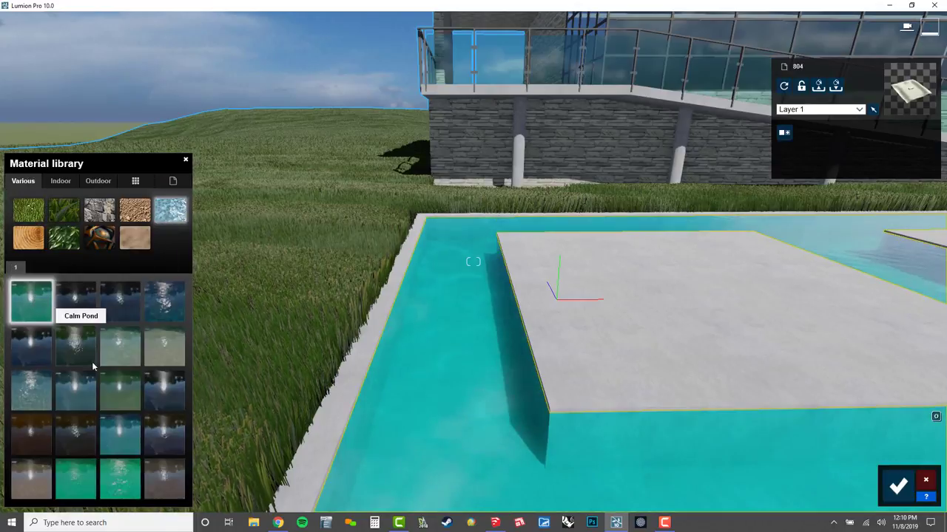
left_click(120, 403)
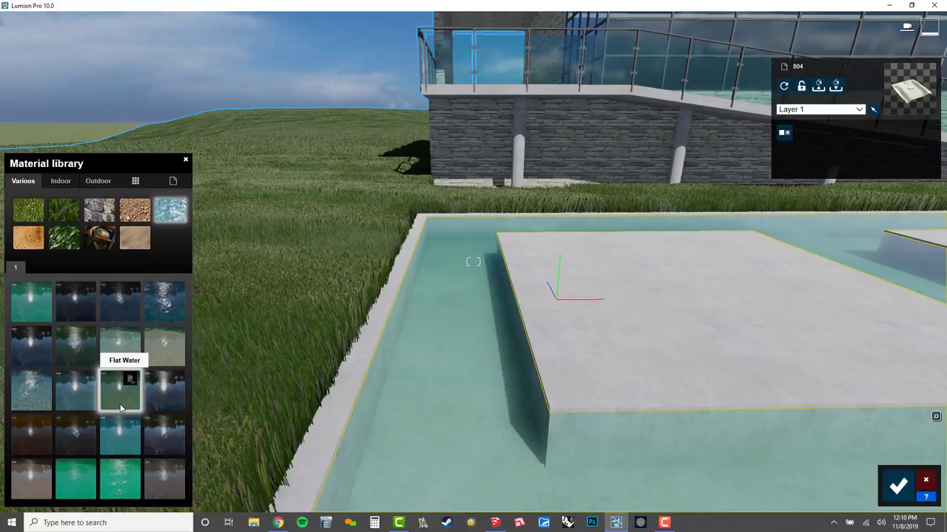
left_click(125, 451)
left_click(124, 480)
right_click_drag(252, 322, 466, 304)
key("w")
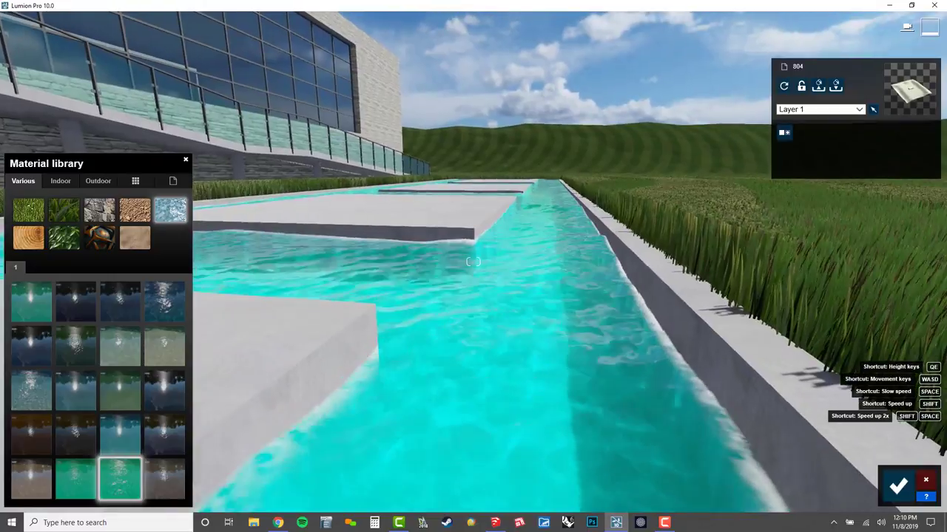
- Try recolouring the pool's Tropical Ocean water to blue and return to the water presets
left_click(120, 475)
left_click(47, 374)
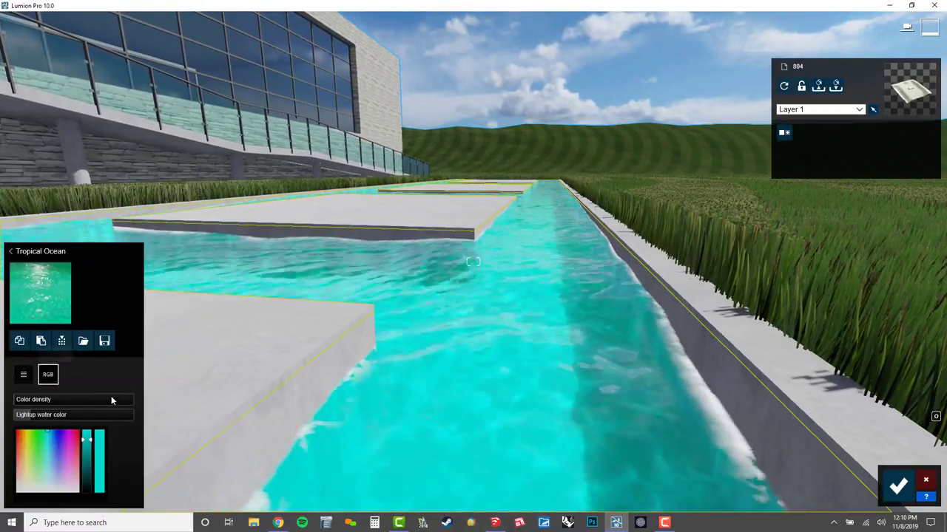
left_click(50, 428)
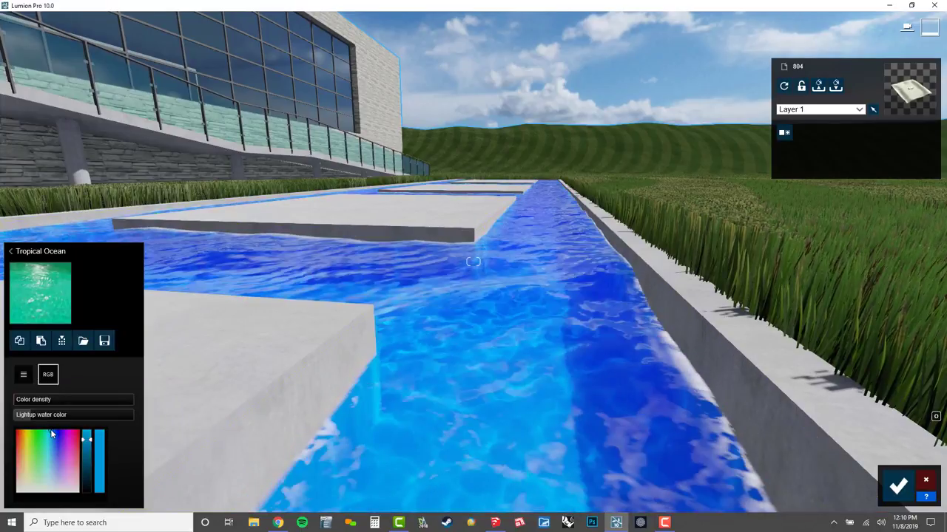
left_click(48, 299)
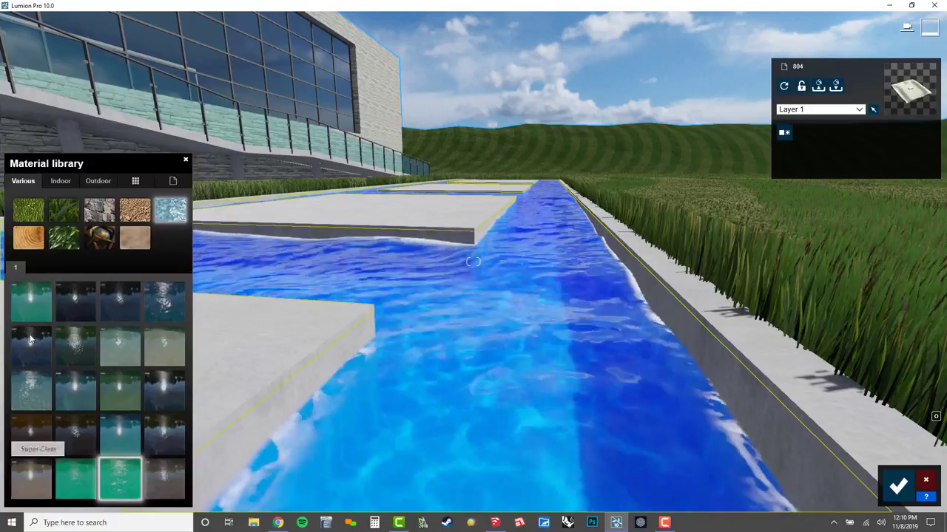
- Try the calm turquoise and the pale sandy water presets on the pool, viewed from the front lawn
left_click(32, 318)
right_click_drag(370, 290, 222, 305)
key("s")
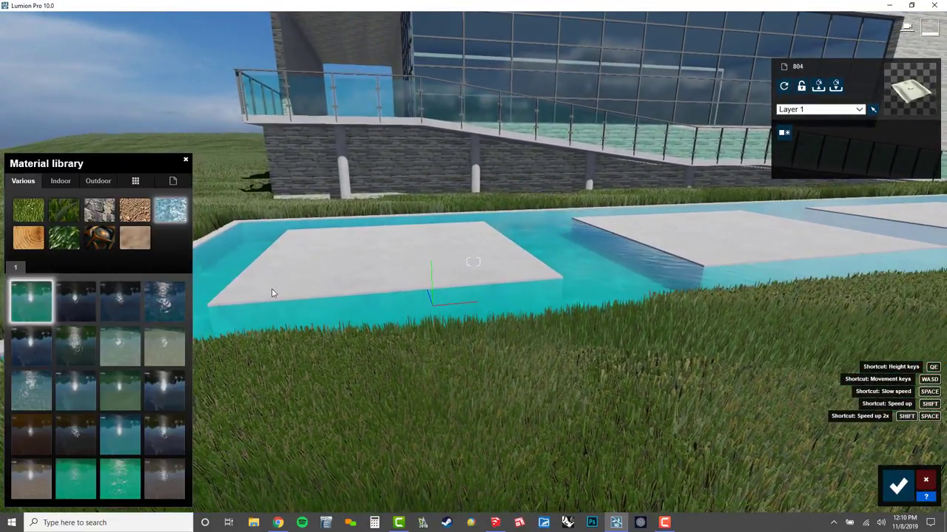
left_click(153, 340)
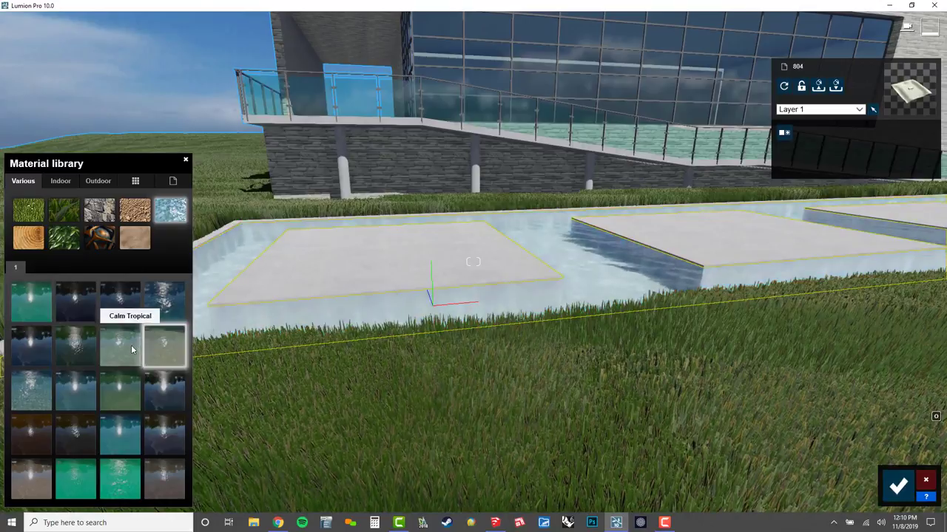
- Apply the Calm Tropical water preset to the pool and check it around the concrete platforms
left_click(132, 348)
key("w")
right_click_drag(658, 344, 736, 327)
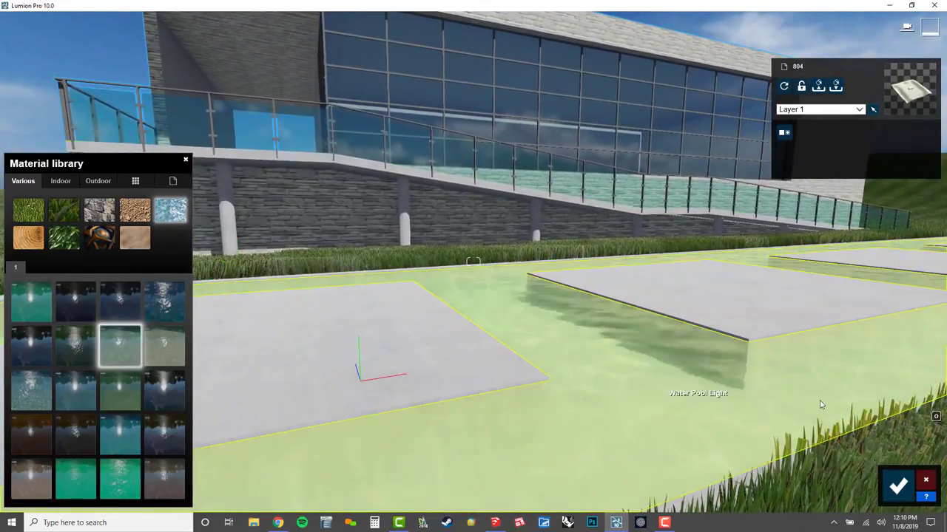
- Examine the light stone cladding up close at the far end of the glazed front
right_click_drag(820, 401, 799, 343)
key("w")
key("d")
right_click_drag(474, 261, 690, 281)
key("w")
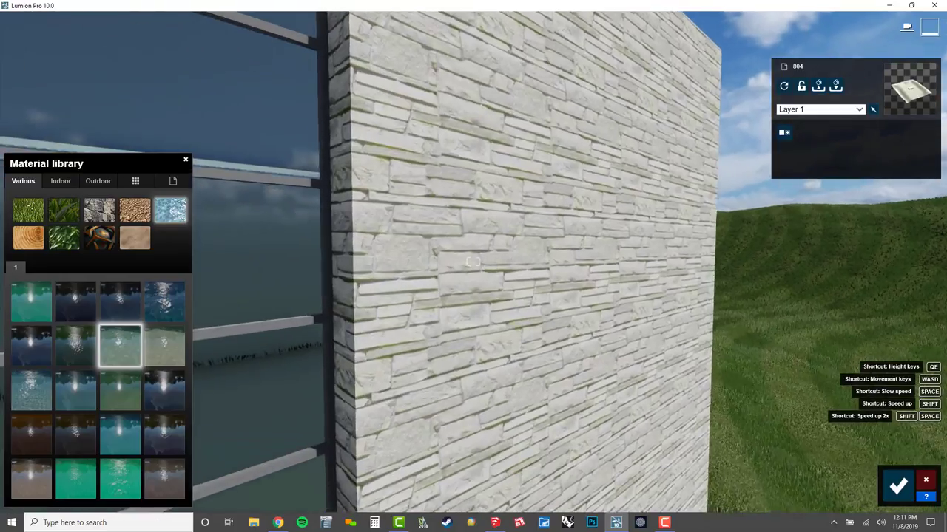
- Give the light stone flagstone cladding a Standard material with Gloss and Reflectivity at their minimum
key("w")
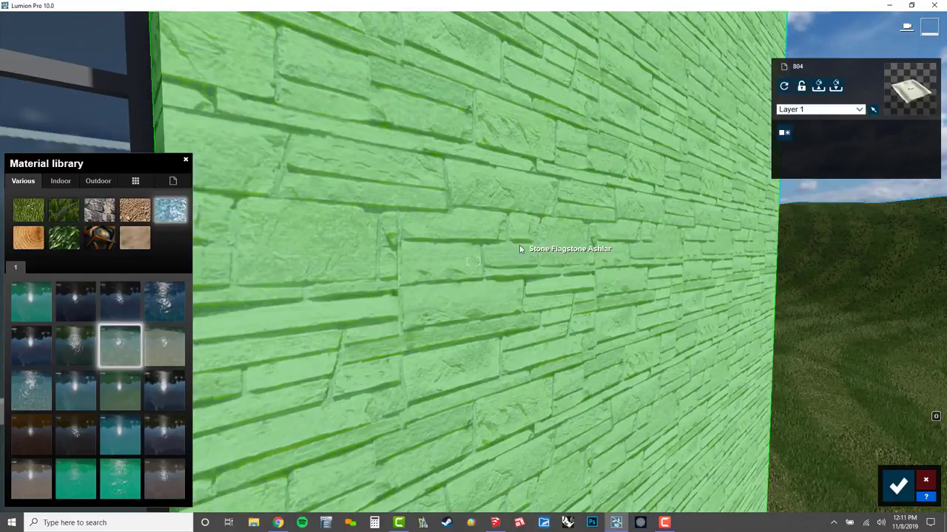
left_click(519, 245)
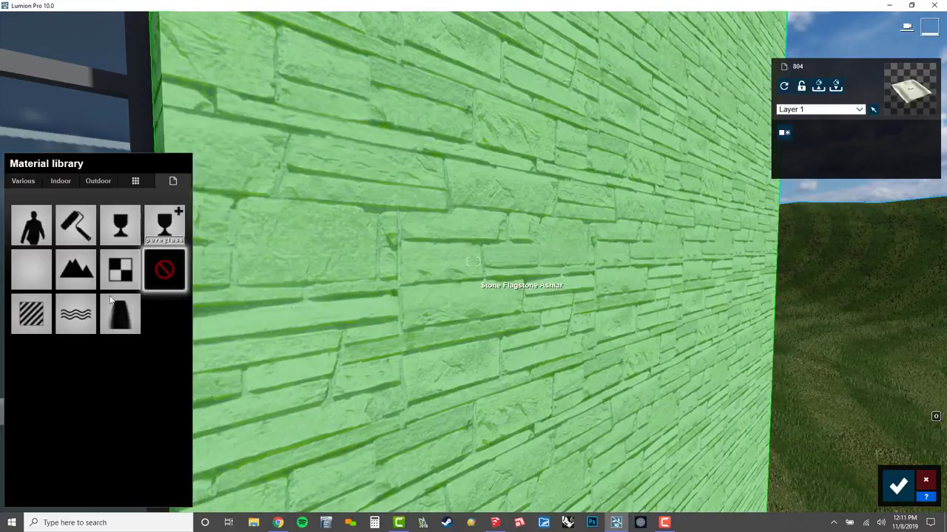
left_click(23, 315)
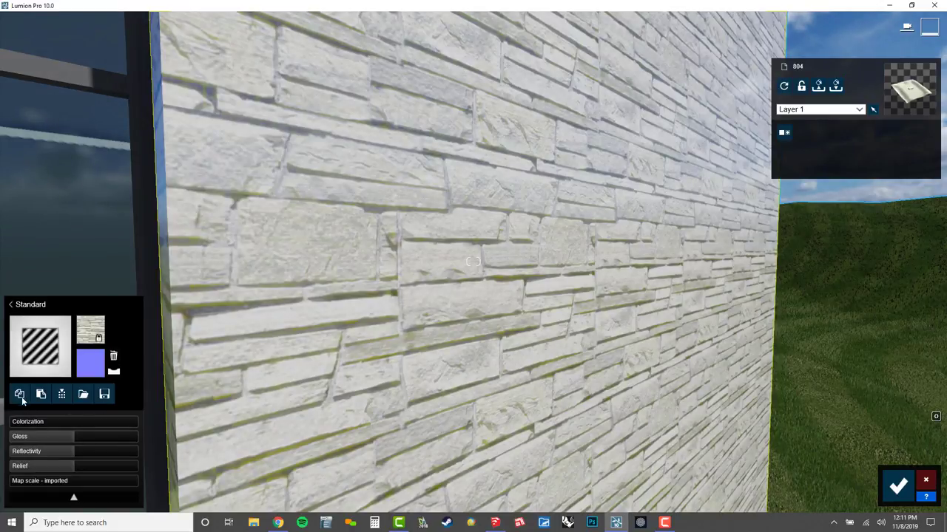
left_click(67, 498)
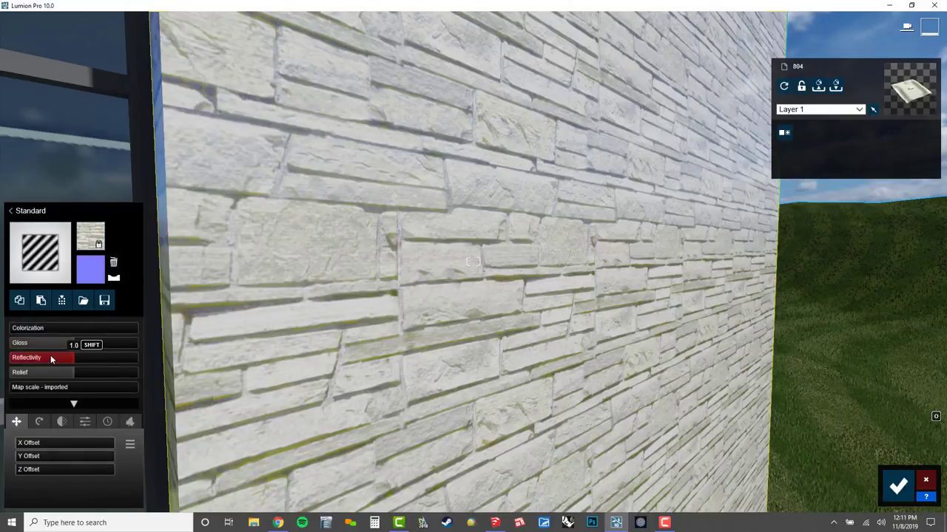
left_click_drag(68, 344, 259, 361)
left_click_drag(15, 338, 2, 322)
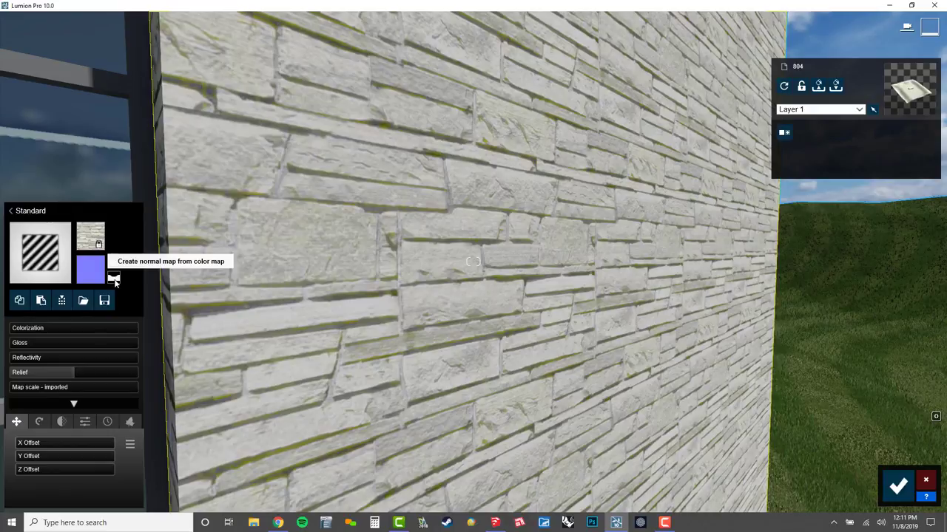
- Create the stone cladding's normal map from its color map and raise its Relief to 2.0
left_click(115, 281)
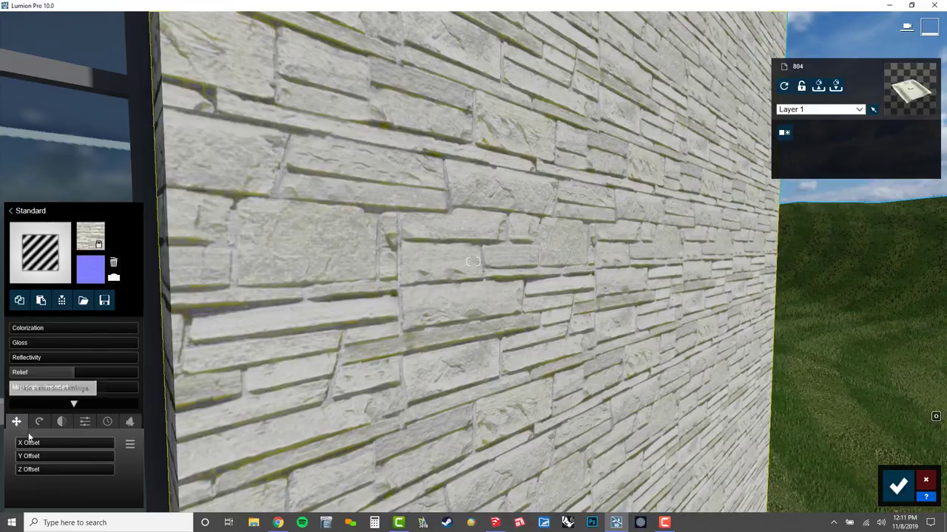
mouse_move(81, 373)
left_mouse_down()
mouse_move(151, 371)
mouse_move(1, 369)
mouse_move(381, 389)
left_mouse_up()
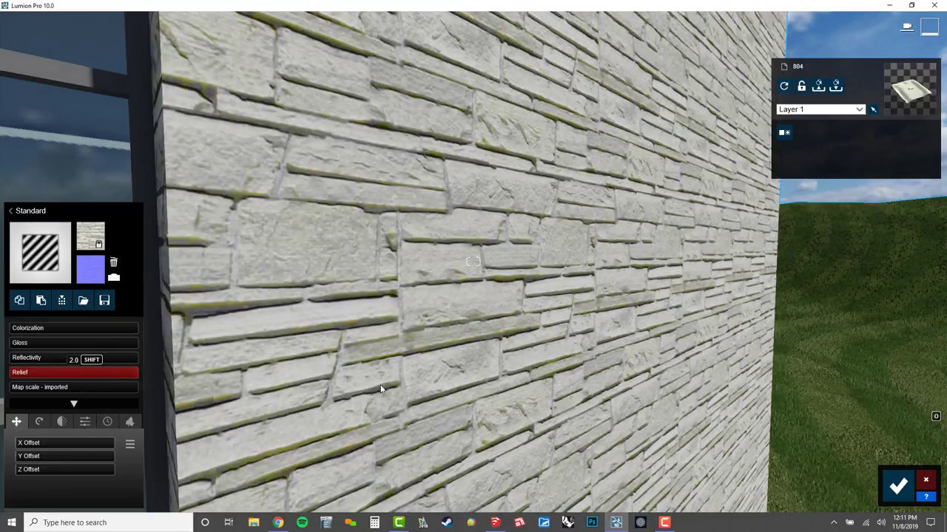
mouse_move(172, 382)
left_mouse_down()
mouse_move(152, 381)
mouse_move(314, 385)
mouse_move(49, 371)
mouse_move(201, 365)
left_mouse_up()
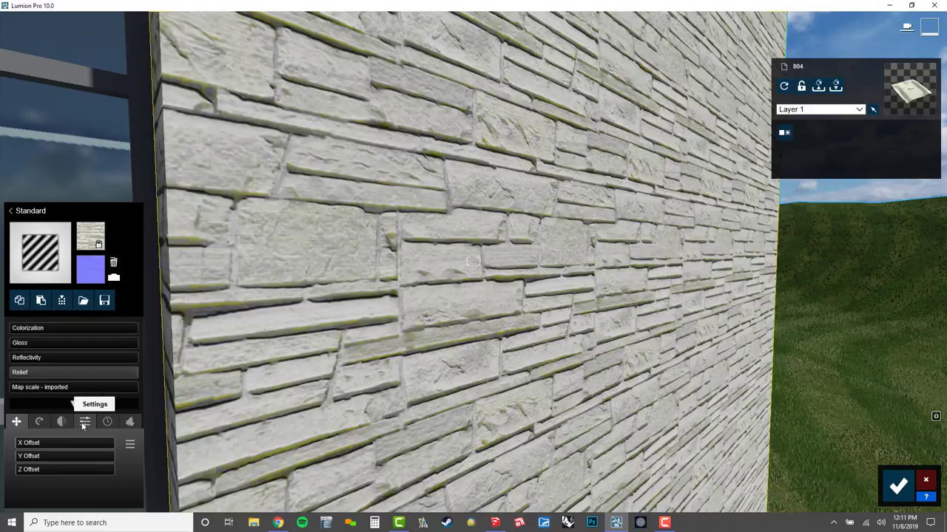
- Try weathering the stone cladding at somewhat over half strength with the Plastic weathering type
left_click(107, 422)
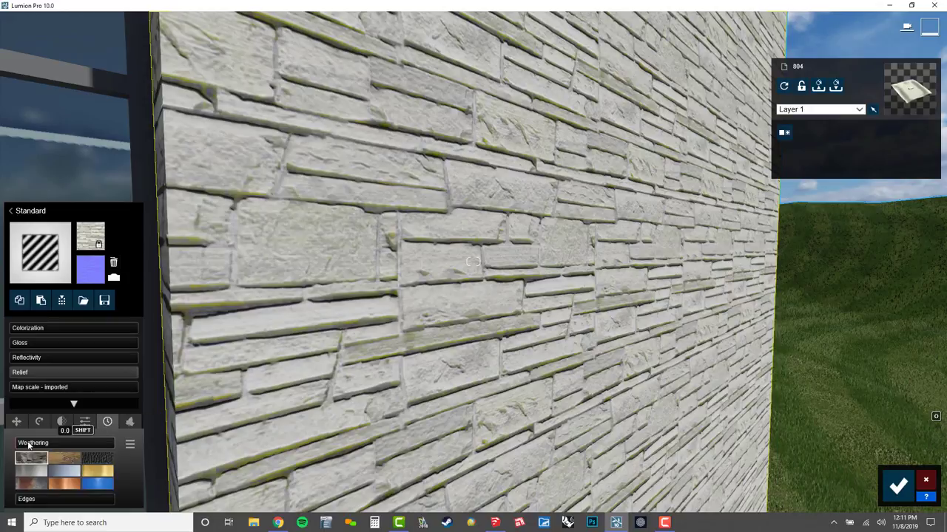
left_click_drag(60, 445, 9, 358)
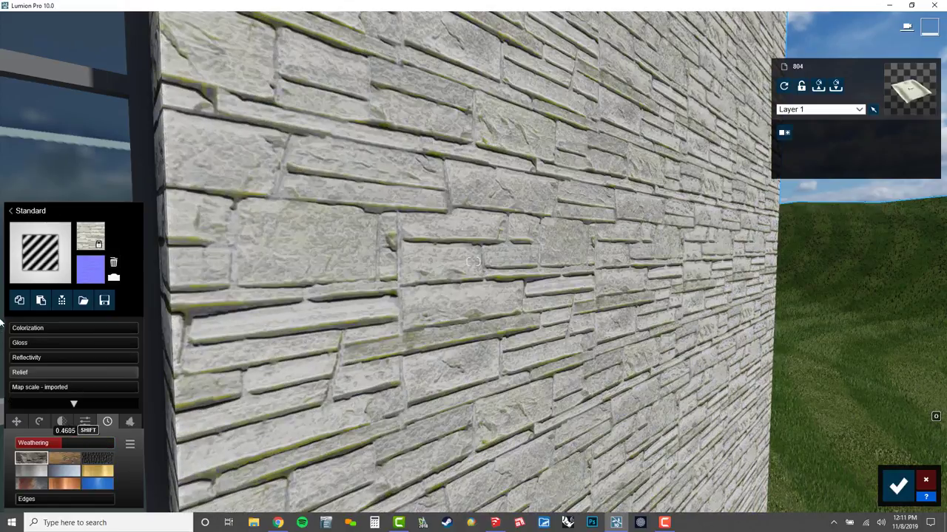
left_click_drag(573, 378, 946, 408, "shift")
key("s")
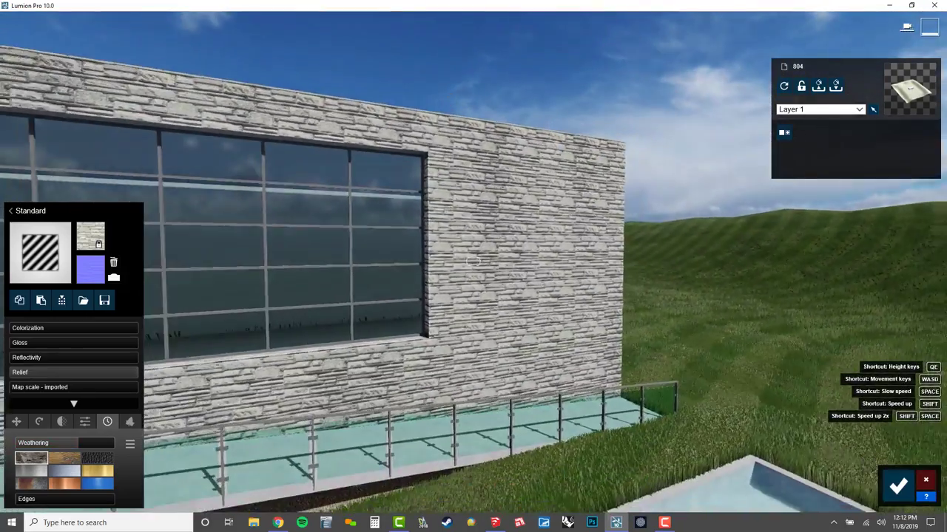
mouse_move(474, 262)
right_mouse_down()
mouse_move(332, 262)
mouse_move(477, 267)
right_mouse_up()
key("w")
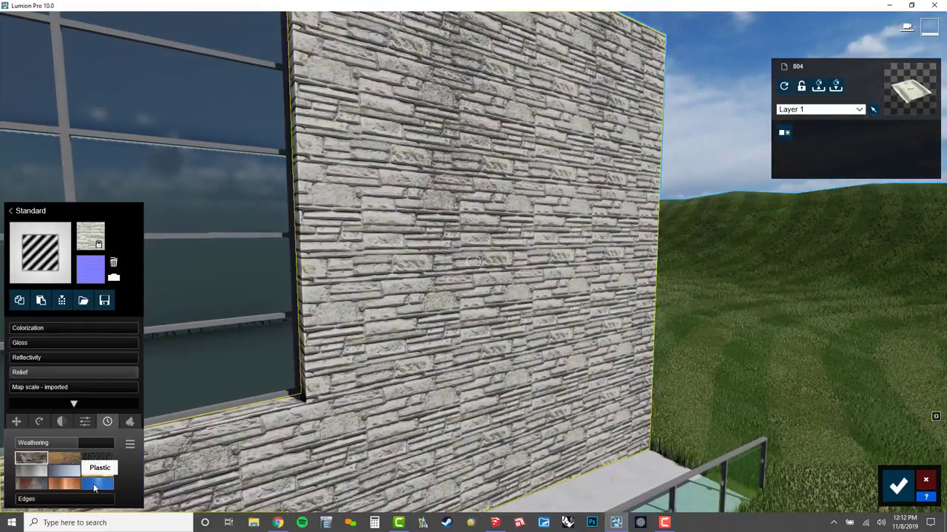
left_click(93, 488)
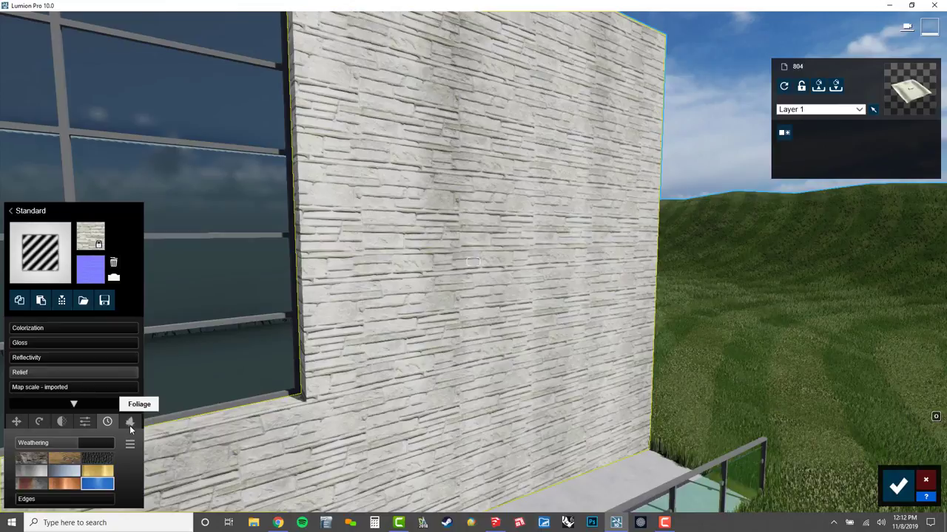
- Try adding foliage to the stone walls, adjusting its ground level so leaves cover only their lower part
left_click(130, 422)
key("s")
right_click_drag(414, 368, 208, 364)
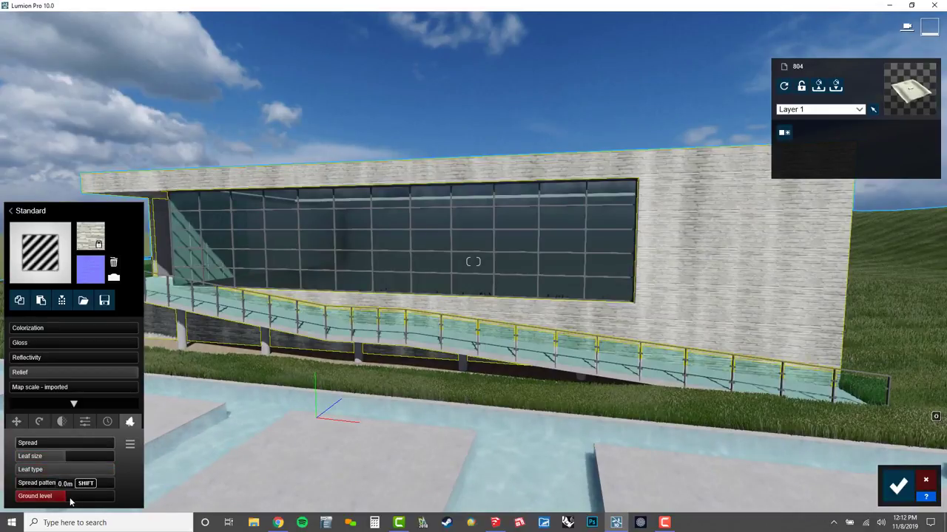
left_click_drag(70, 502, 85, 501)
left_click(54, 443)
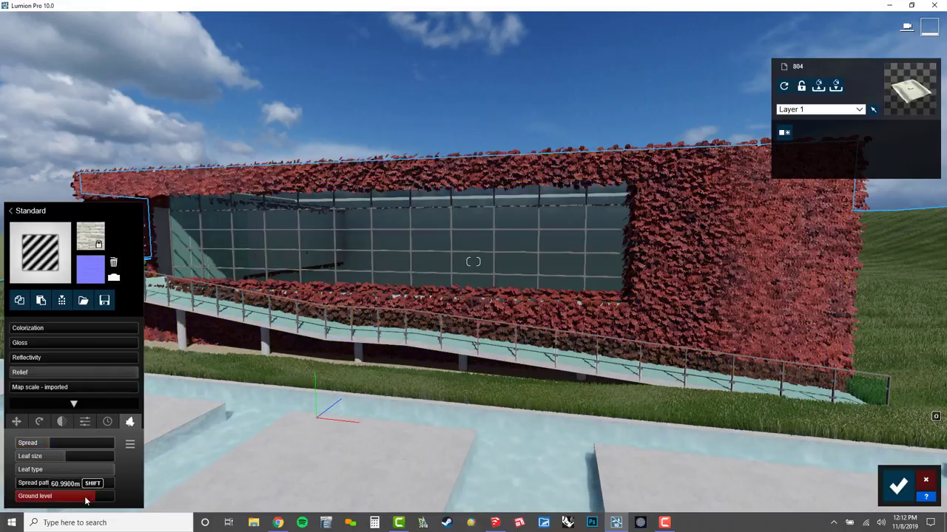
left_click(58, 496)
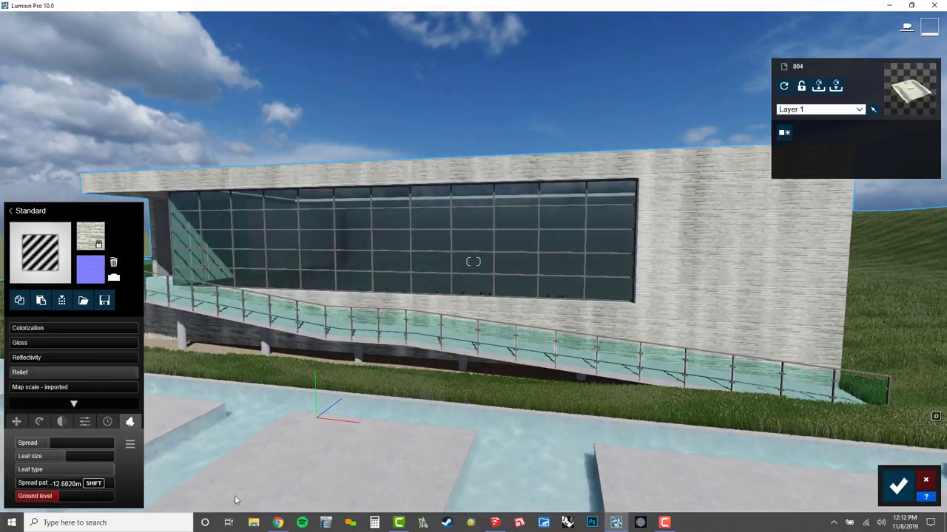
left_click_drag(63, 497, 70, 496, "shift")
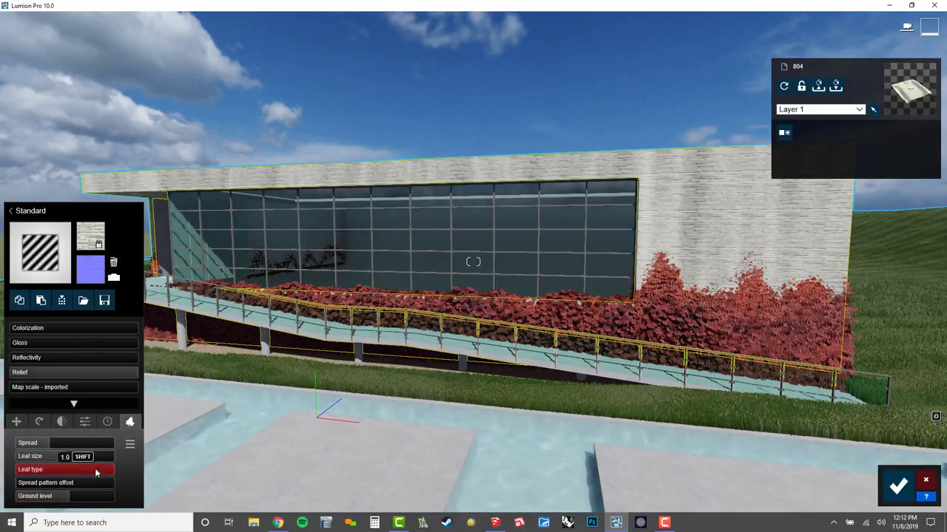
- Try green wall foliage with leaf type 0.4, leaf size 0.3 and more spread, and save the material
left_click_drag(103, 474, 55, 474)
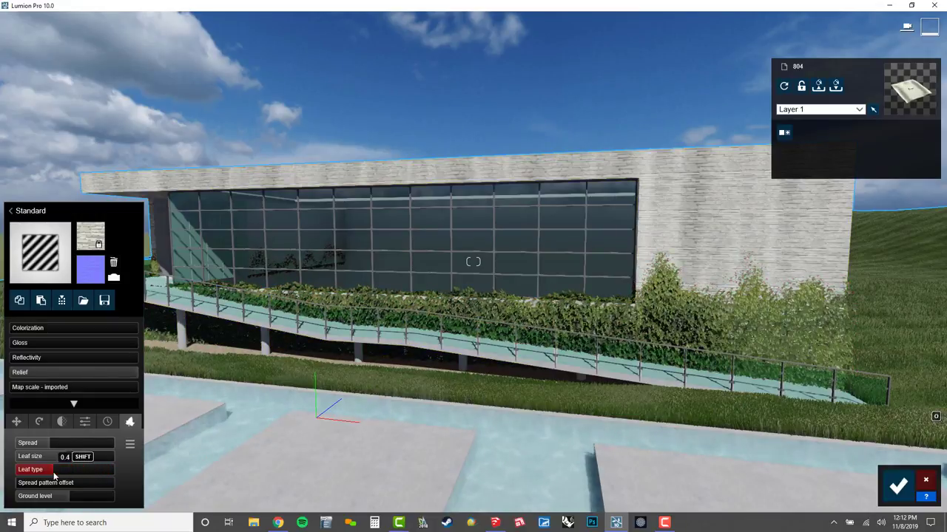
left_click(60, 443)
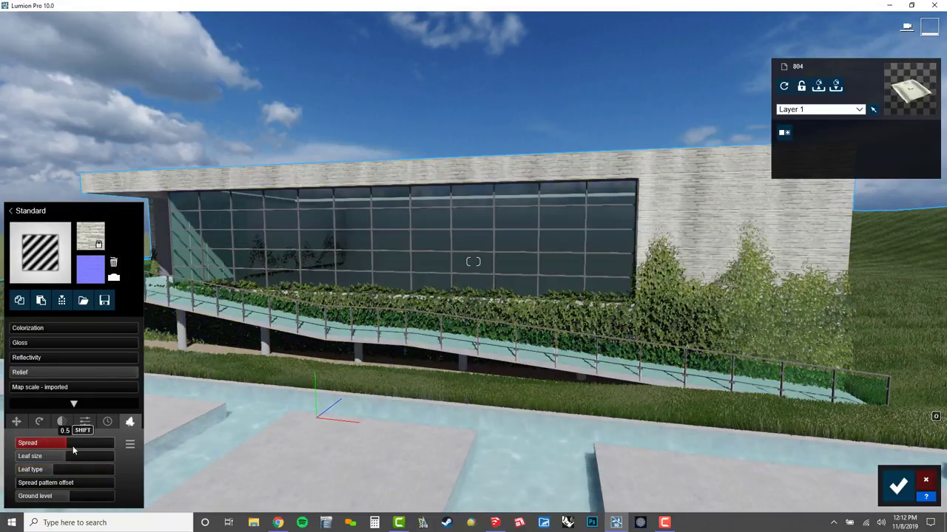
left_click(44, 457)
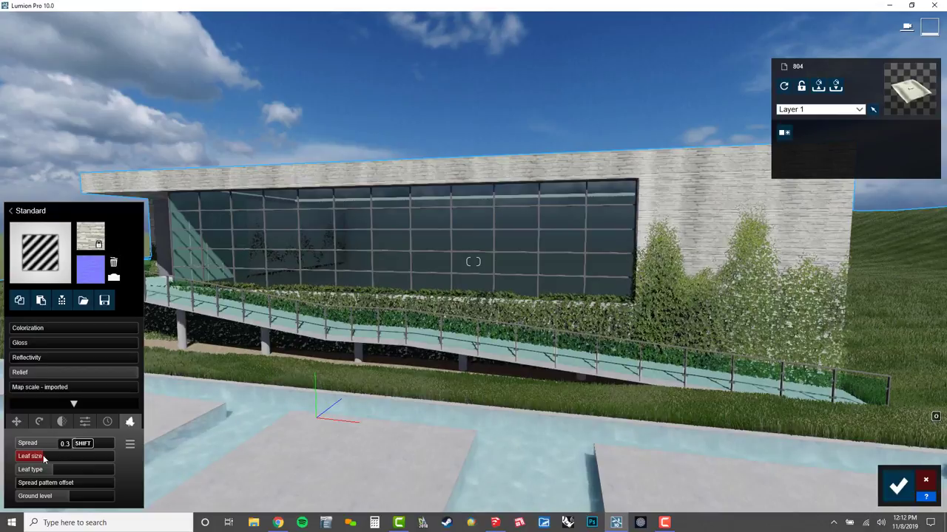
right_click_drag(330, 407, 421, 407)
key("a")
right_click_drag(7, 456, 8, 456)
right_click_drag(451, 408, 449, 402)
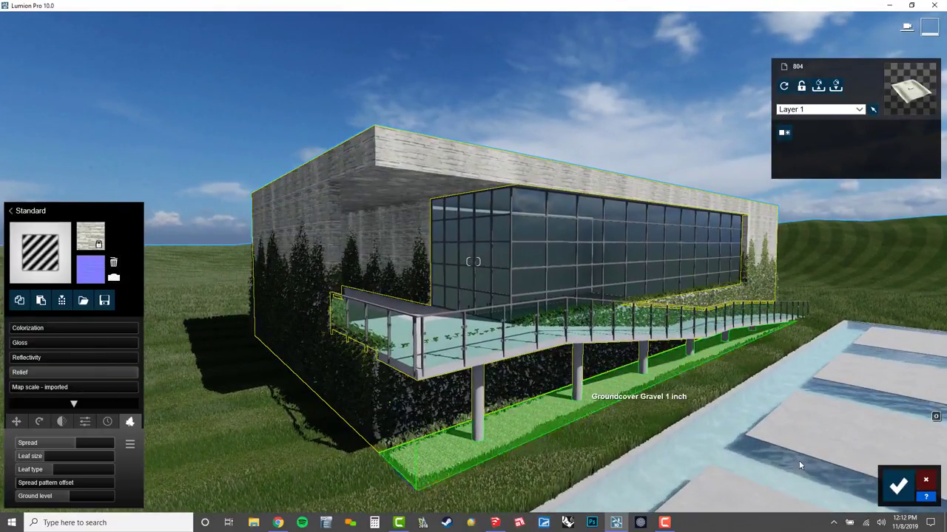
left_click(898, 486)
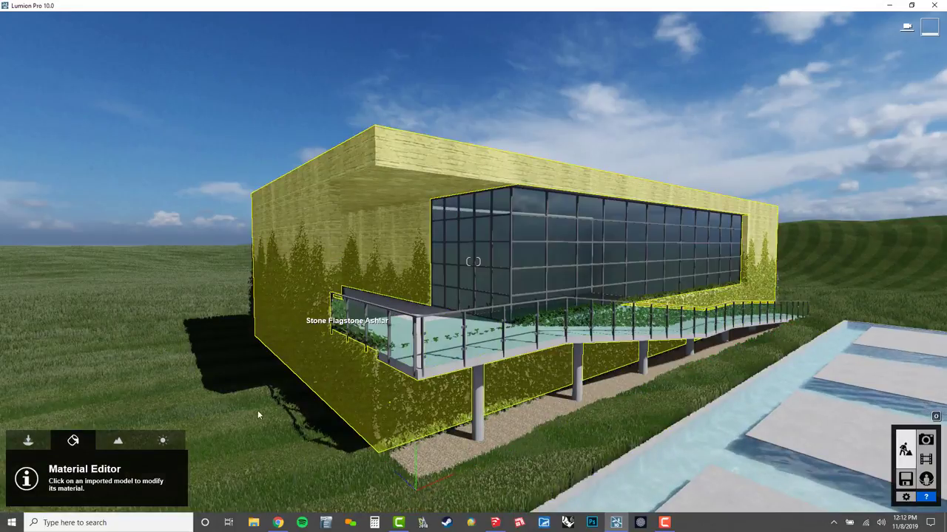
- Try lowering the stone foliage's ground level to 4.8060 m and save the material changes
left_click(258, 415)
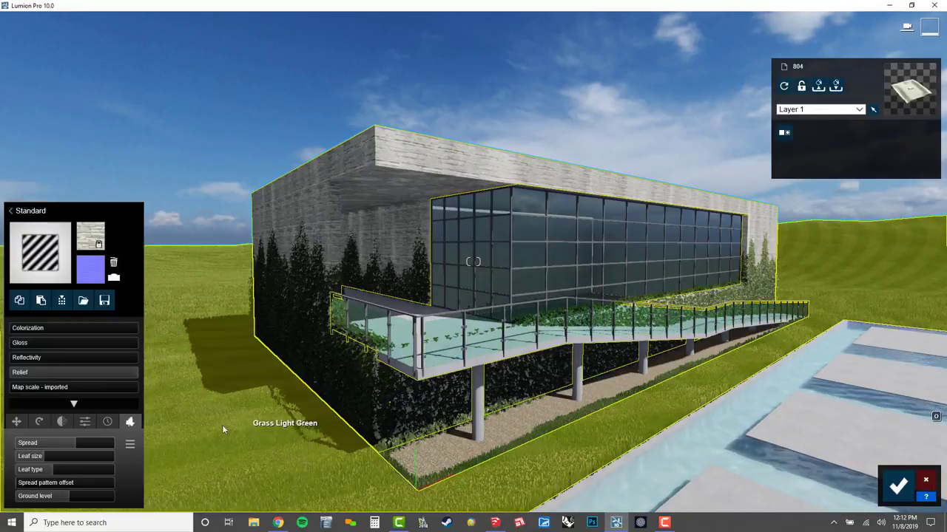
left_click(130, 421)
left_click(65, 502)
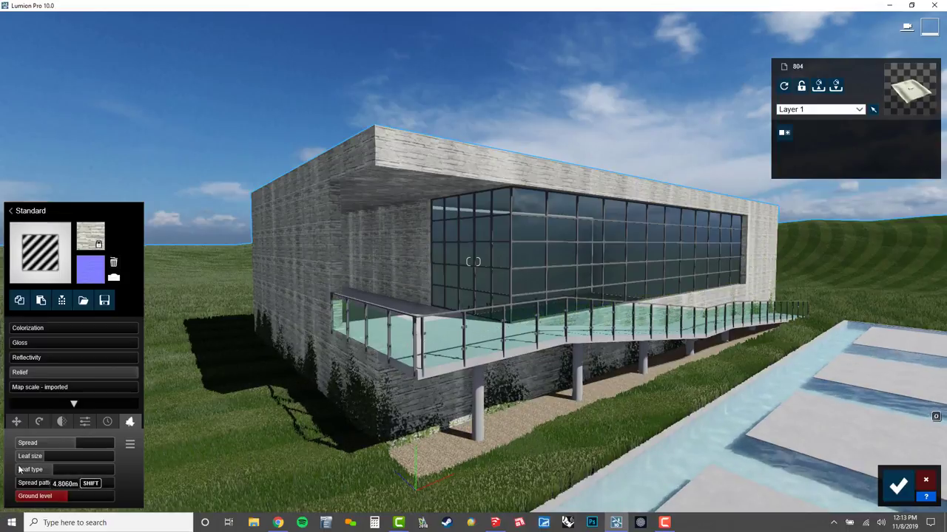
key("w")
right_click_drag(508, 329, 488, 325)
key("s")
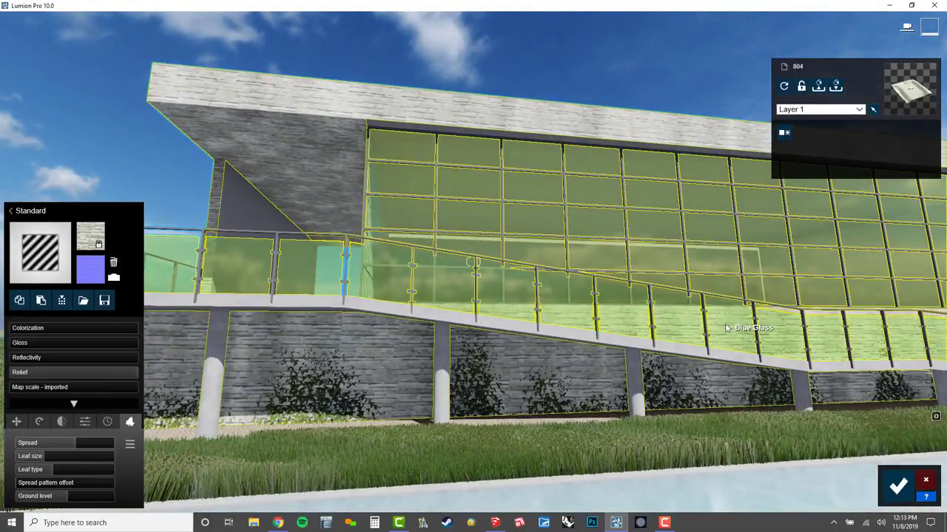
left_click(898, 486)
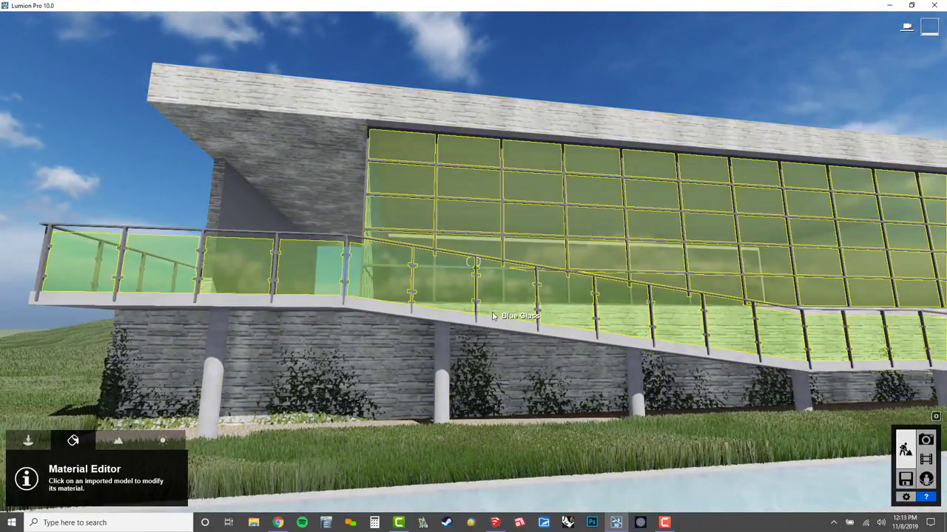
- Examine the whole building and pool from the front lawn and from the near end of the pool
key("s")
right_click_drag(493, 317, 516, 357)
key("q")
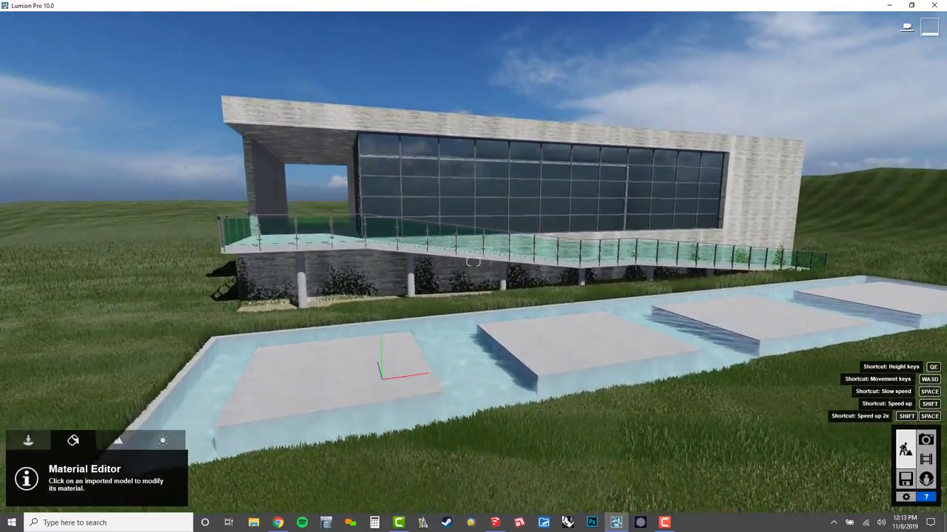
key("a")
right_click_drag(381, 380, 250, 411)
key("a")
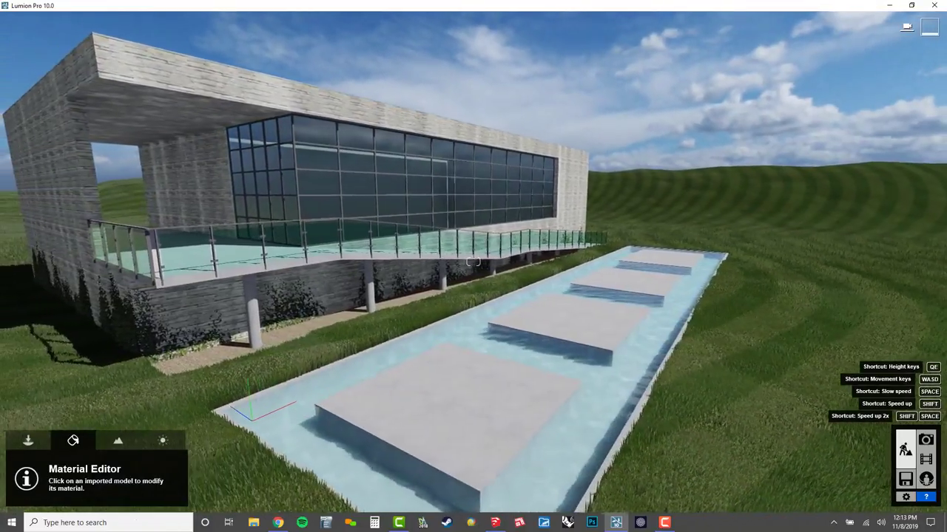
right_click_drag(527, 308, 488, 308)
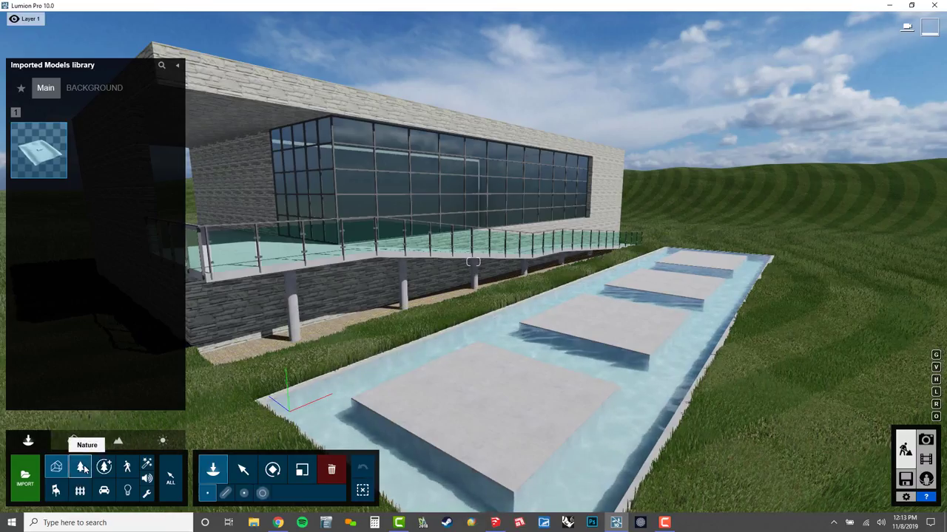
- Browse the conifer and palm models in the Nature library and the trees in the Fine-detail Nature library
left_click(83, 468)
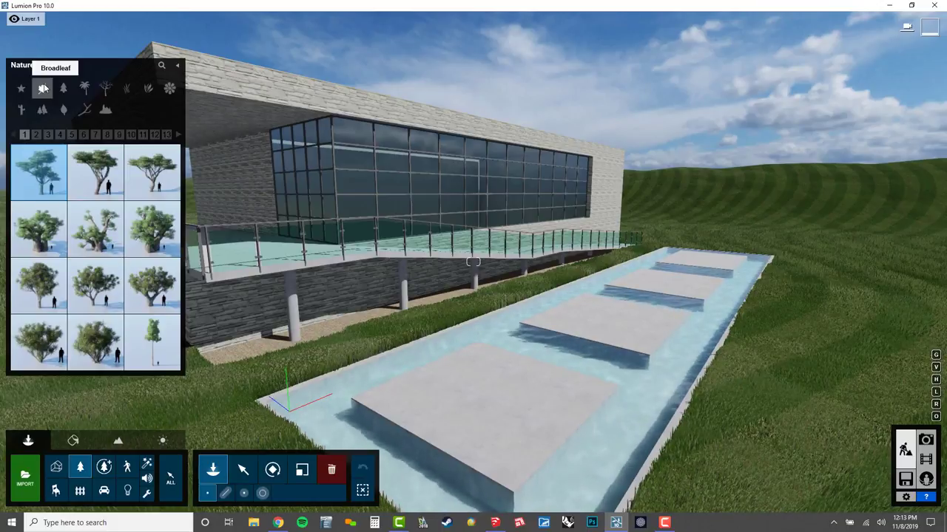
left_click(68, 89)
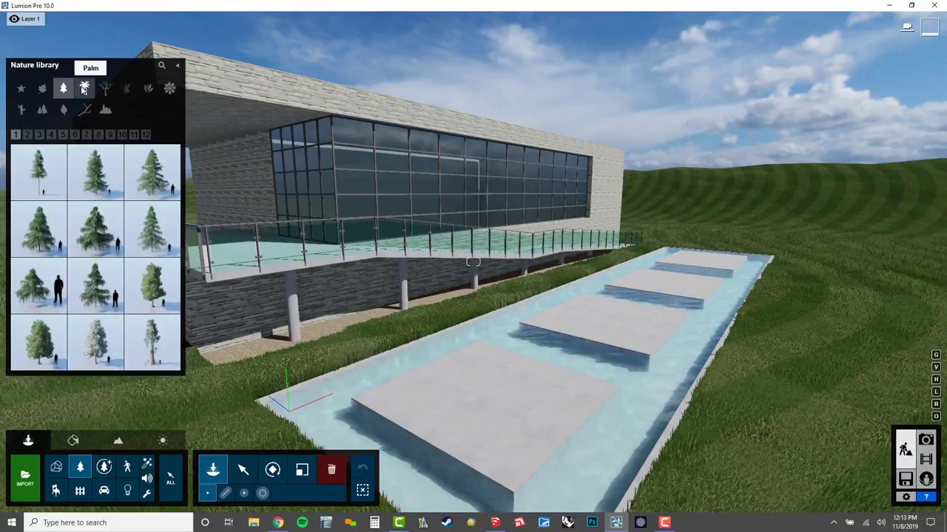
left_click(84, 89)
left_click(27, 135)
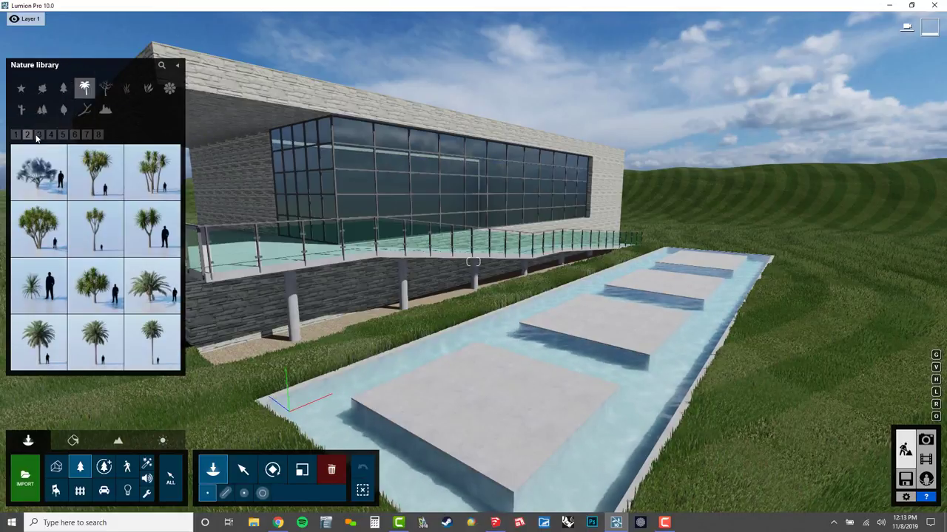
left_click(38, 136)
left_click(49, 137)
left_click(63, 136)
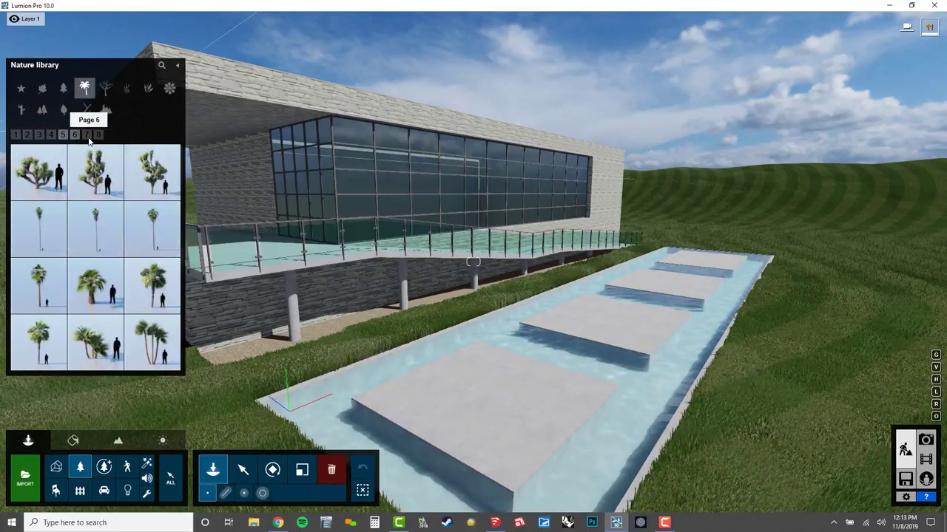
left_click(87, 136)
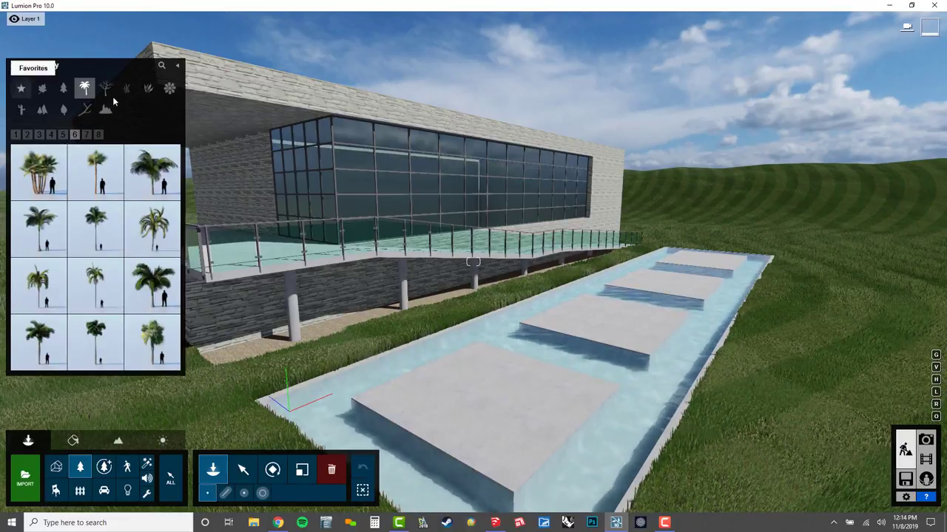
left_click(103, 468)
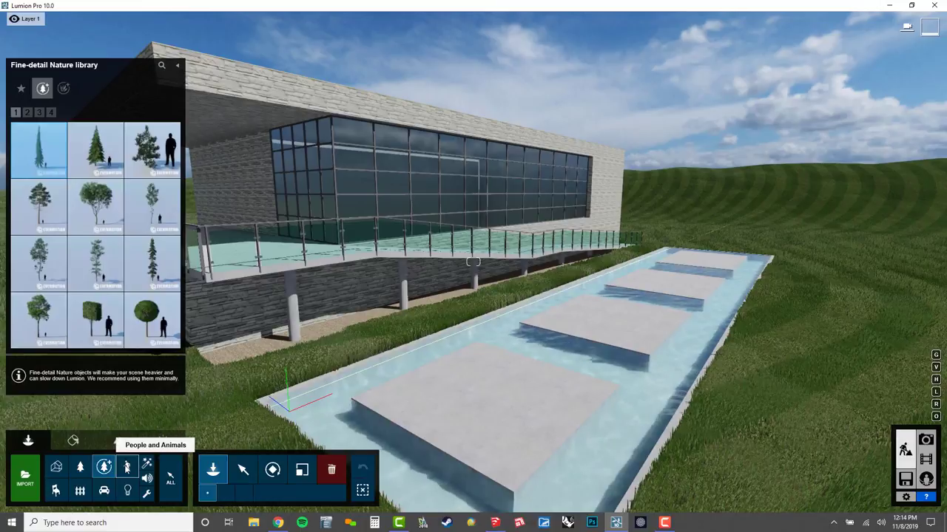
- Browse the people models and the cars, sports cars and SUVs in the Transport library
left_click(127, 468)
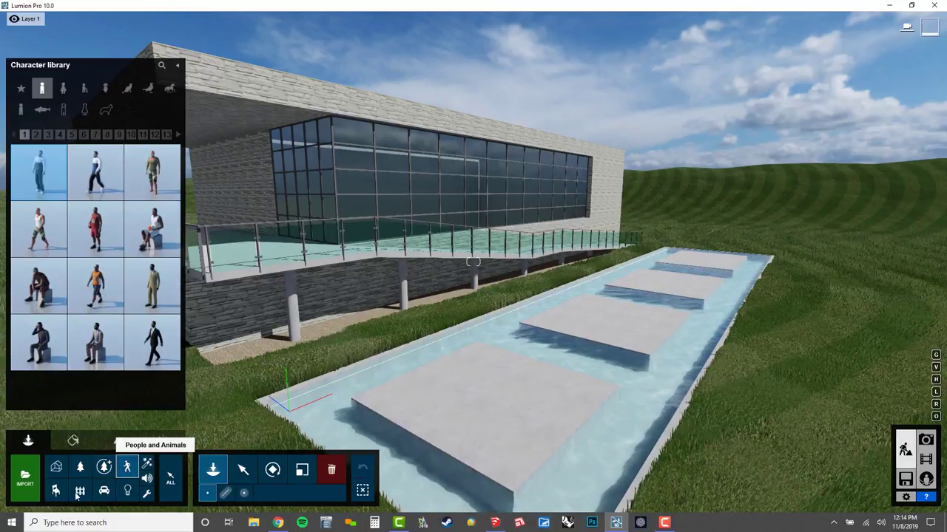
left_click(104, 491)
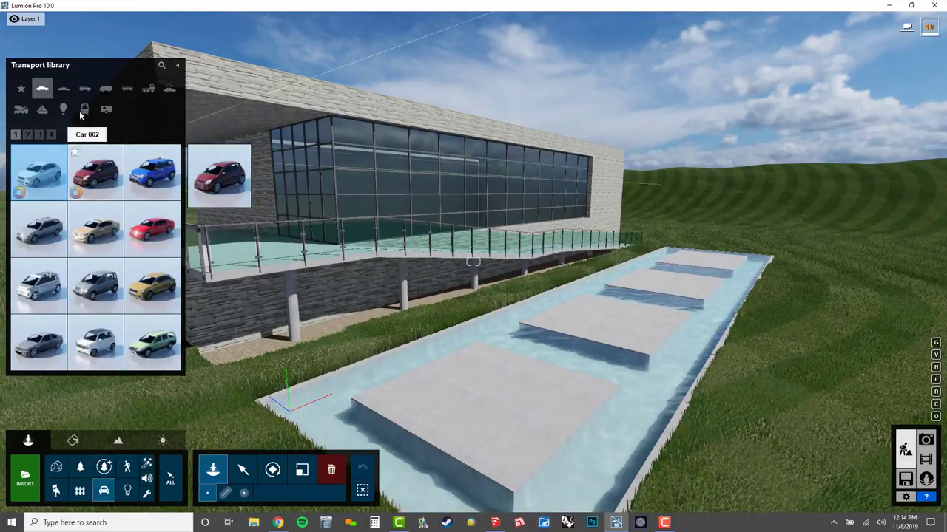
left_click(65, 89)
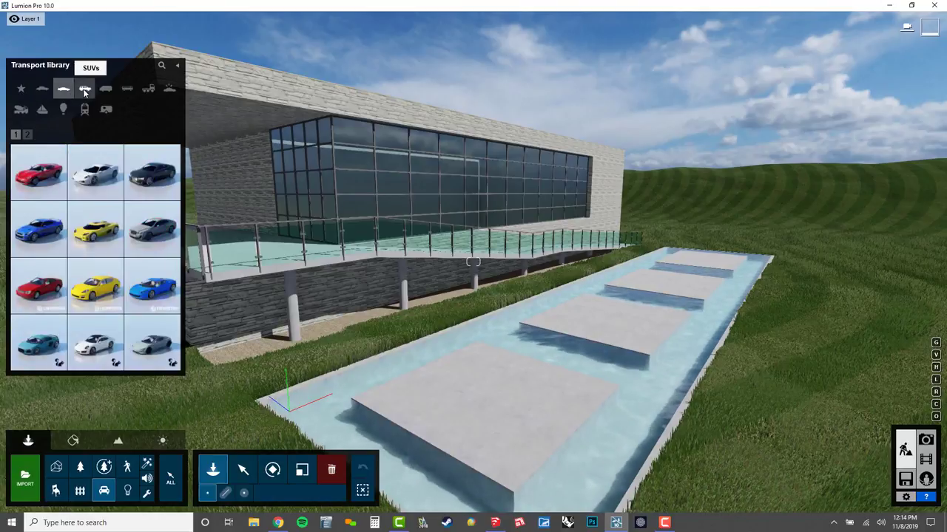
left_click(85, 91)
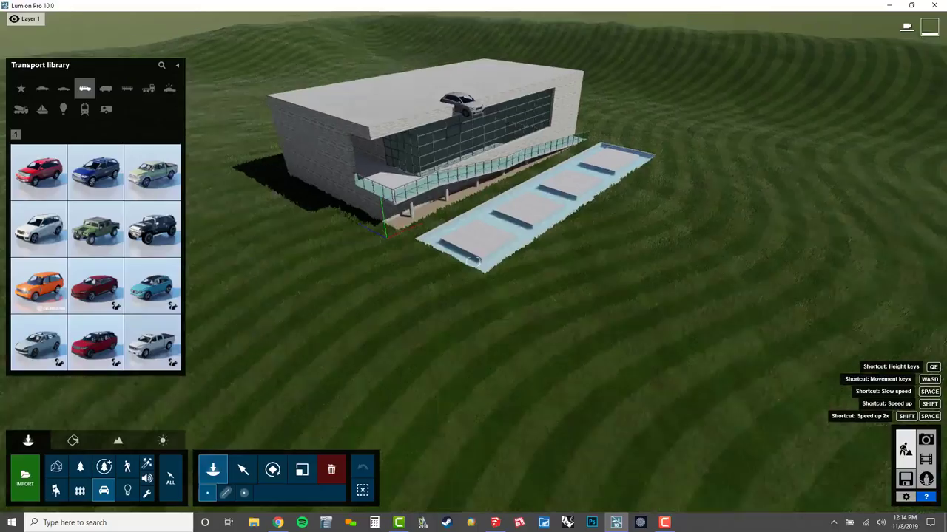
right_click_drag(467, 111, 481, 167)
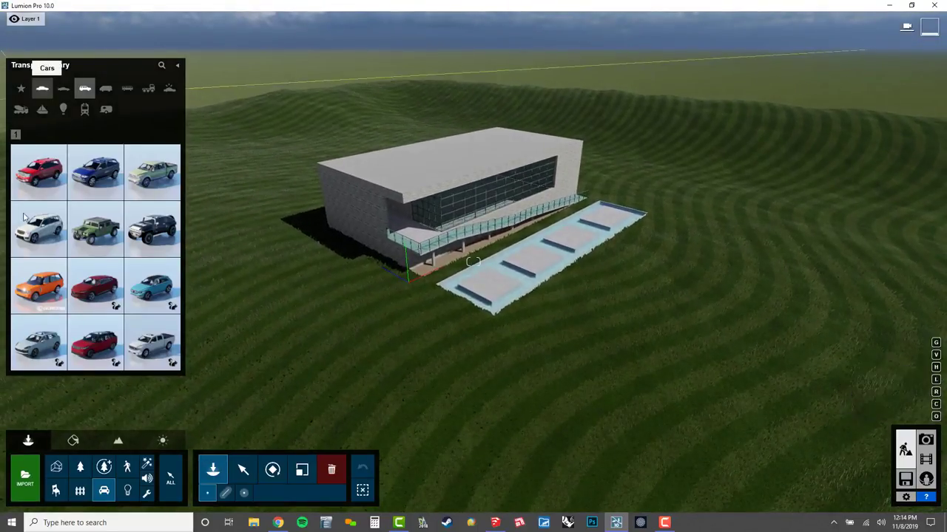
- Search the Nature library for OAK and place a large oak beside the building's stone end wall
left_click(79, 469)
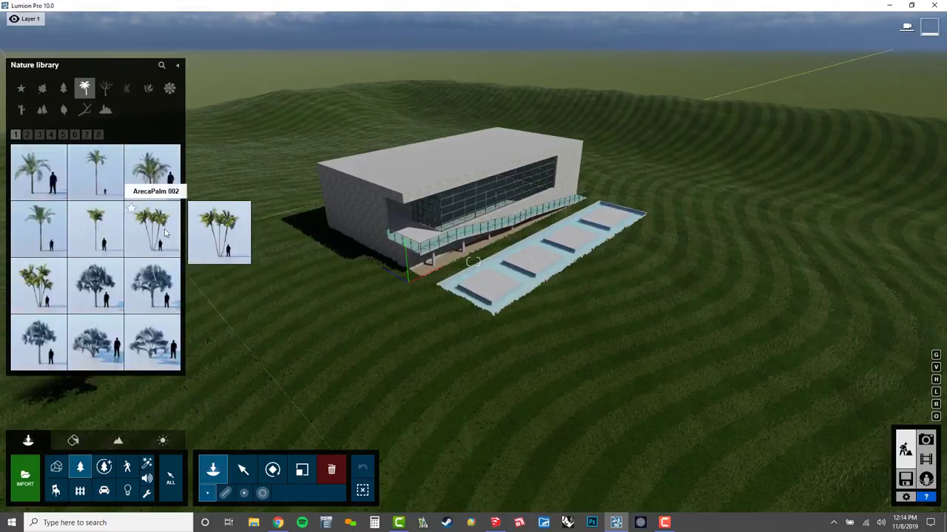
left_click(42, 88)
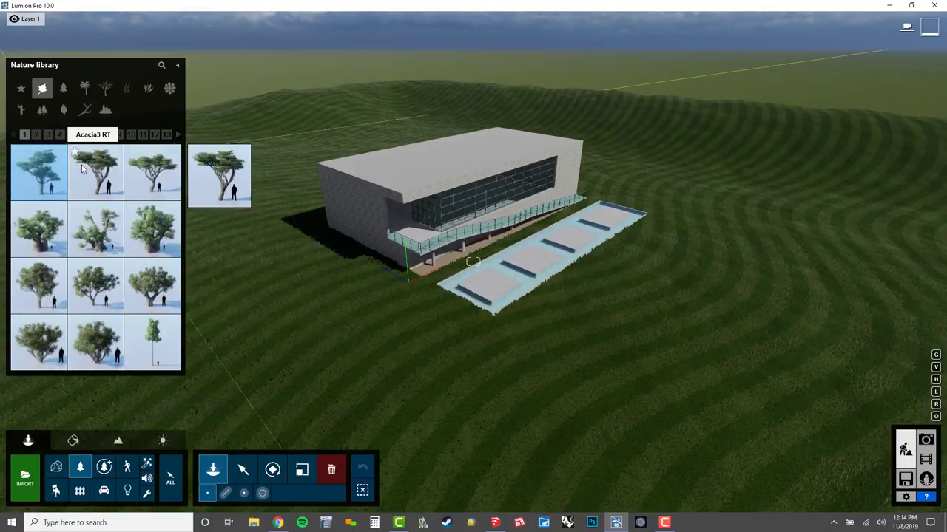
left_click(160, 65)
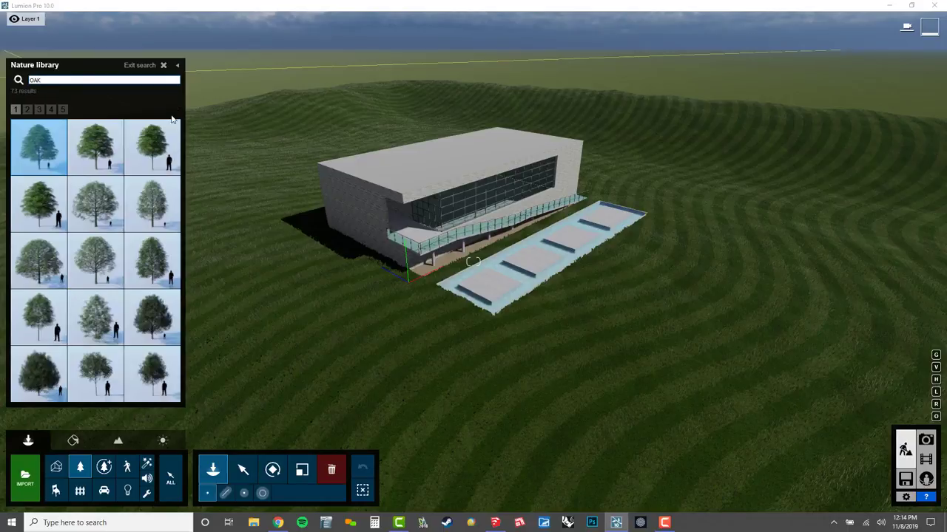
right_click_drag(427, 272, 321, 351)
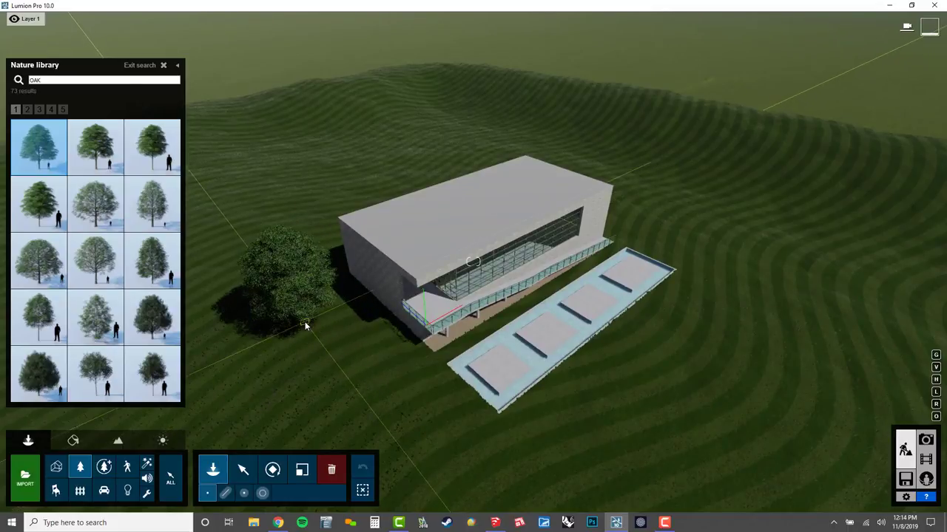
left_click(328, 323)
- Place a large oak of another variety and smaller CherrybarkOak S trees around the first oak
right_click_drag(460, 294, 287, 274)
key("w")
key("w")
right_click_drag(474, 262, 474, 262)
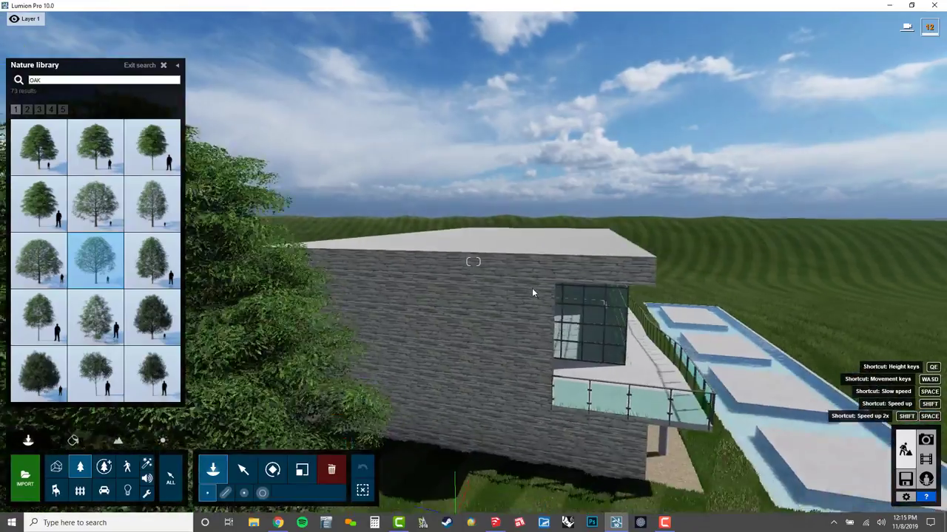
key("s")
right_click_drag(532, 293, 516, 281)
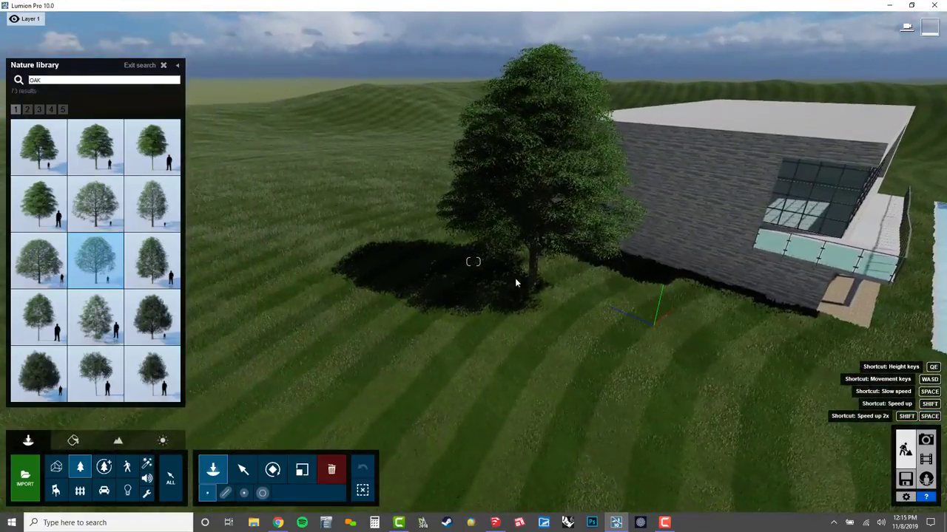
left_click(295, 319)
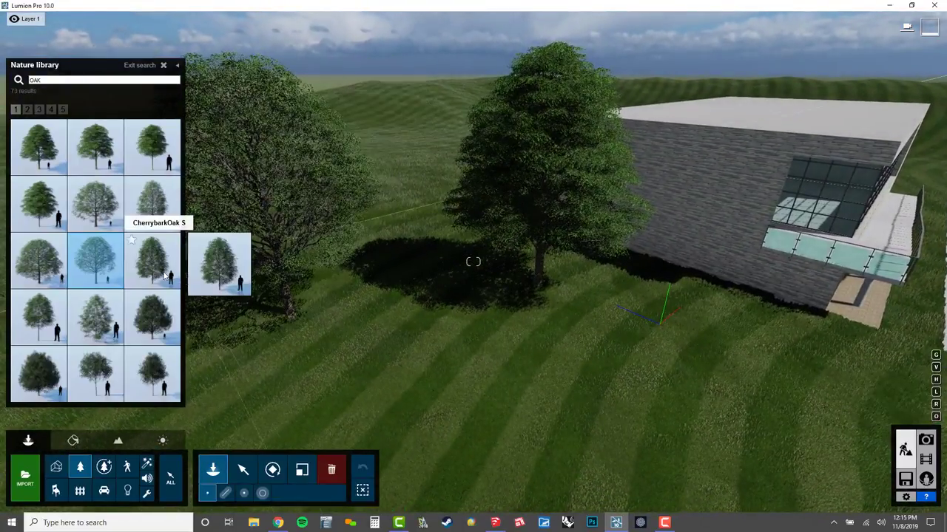
left_click(152, 260)
left_click(791, 433)
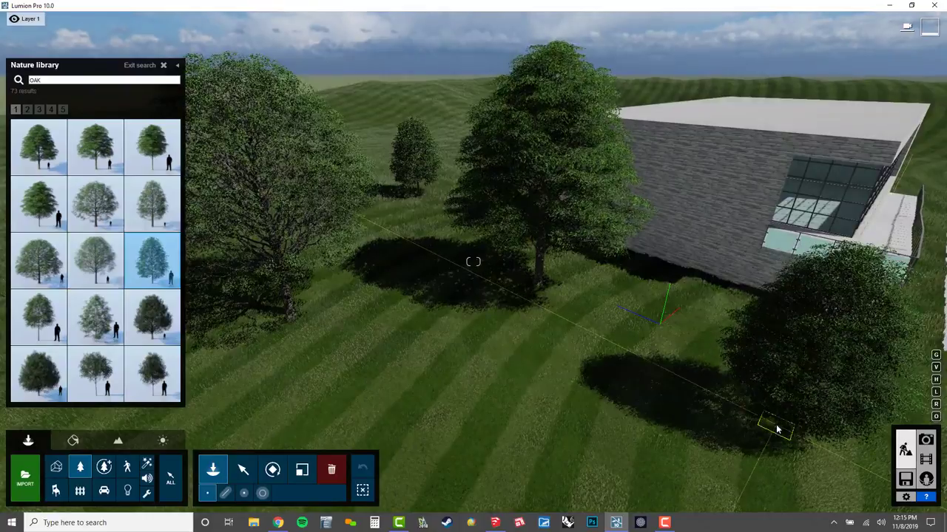
- Place a different small oak on the lawn by the tree group and another on the slope behind the building
left_click(102, 341)
key("s")
right_click_drag(565, 241, 451, 235)
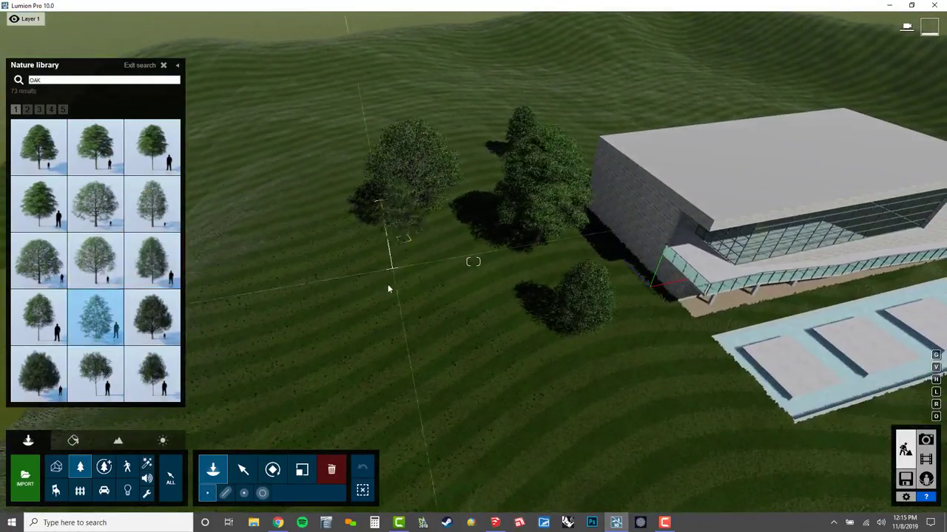
left_click(392, 255)
right_click_drag(392, 255, 454, 204)
key("q")
right_click_drag(473, 261, 484, 282)
key("w")
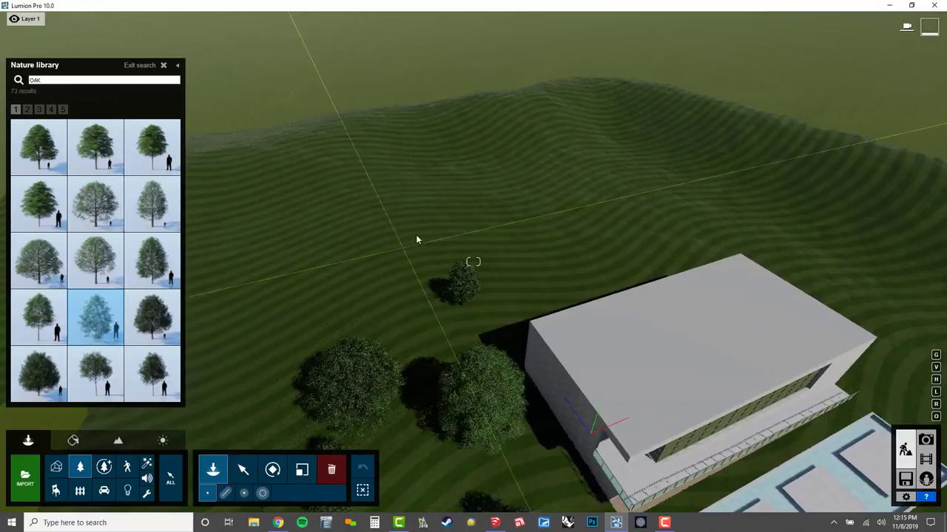
left_click(399, 215)
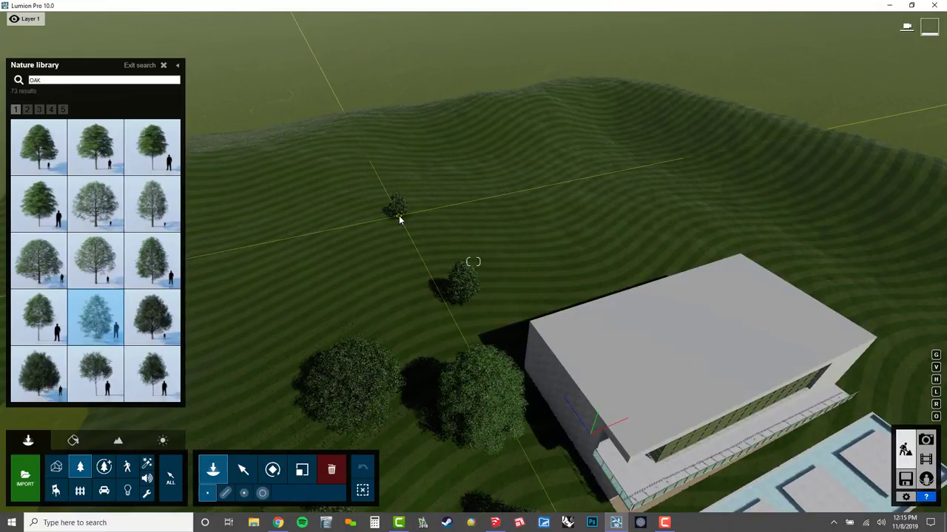
- Paint a band of small oaks along the hills around the building, and erase patches to break it up
left_click(262, 498)
key("s")
mouse_move(517, 253)
right_mouse_down()
mouse_move(488, 276)
mouse_move(500, 279)
mouse_move(507, 259)
right_mouse_up()
key("s")
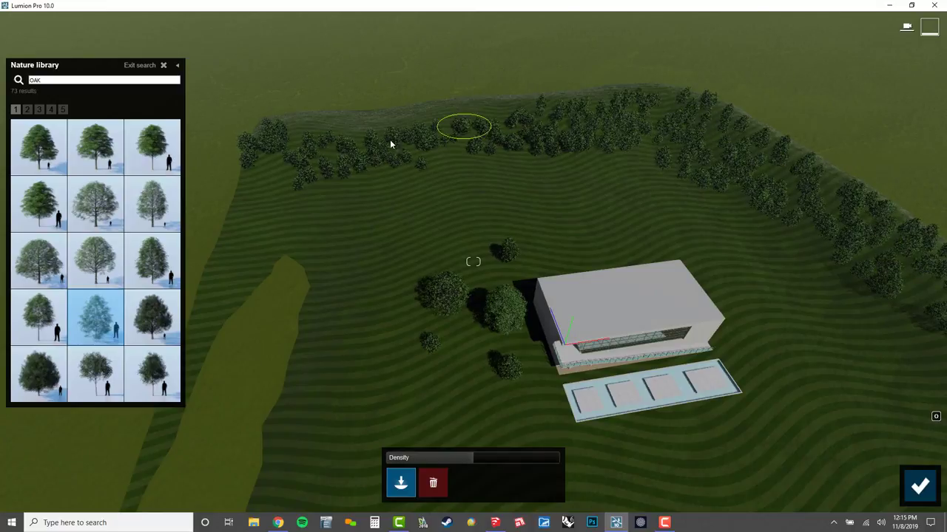
left_click_drag(390, 144, 244, 264)
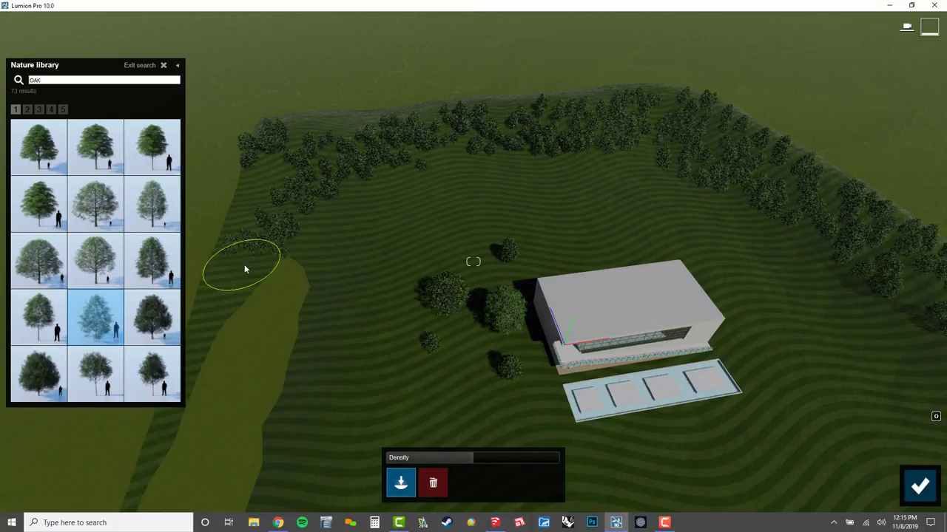
left_click(434, 484)
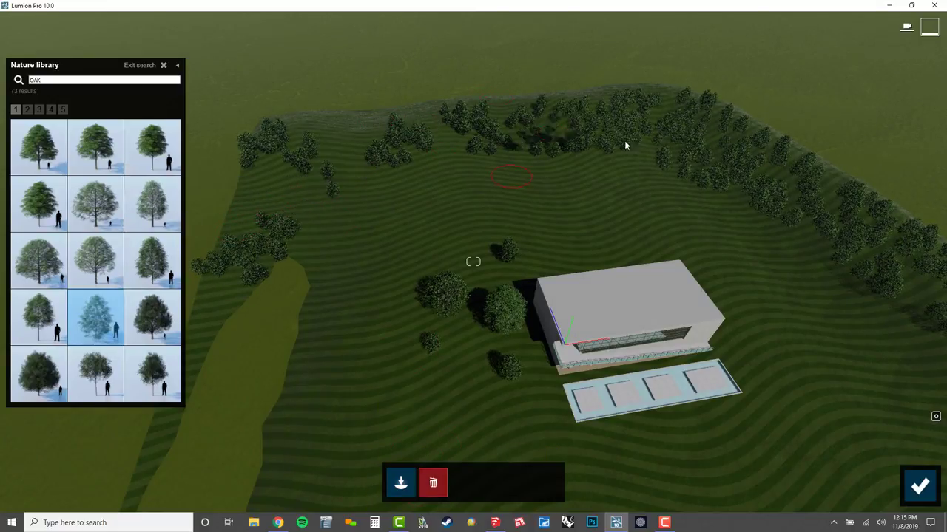
left_click_drag(850, 216, 843, 205)
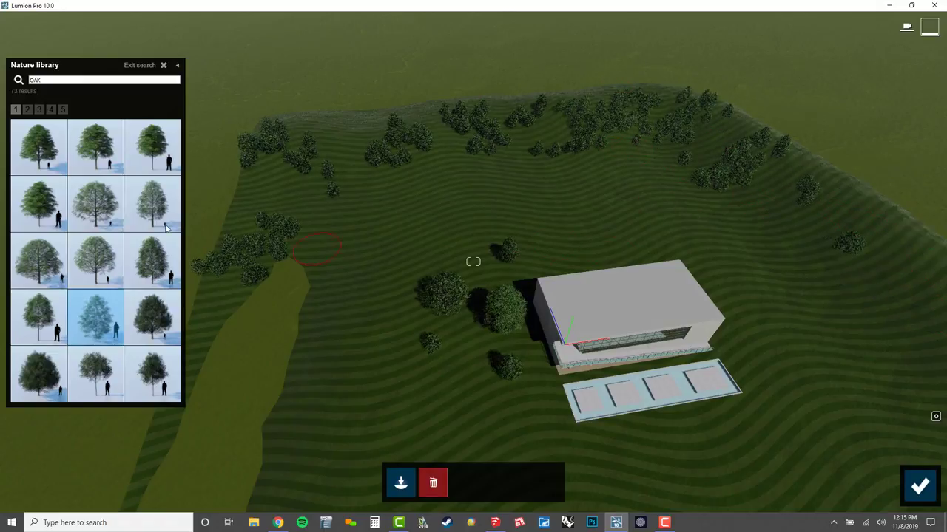
- Paint a row of larger oaks in front of the small ones around the hillside
left_click(96, 260)
left_click(433, 482)
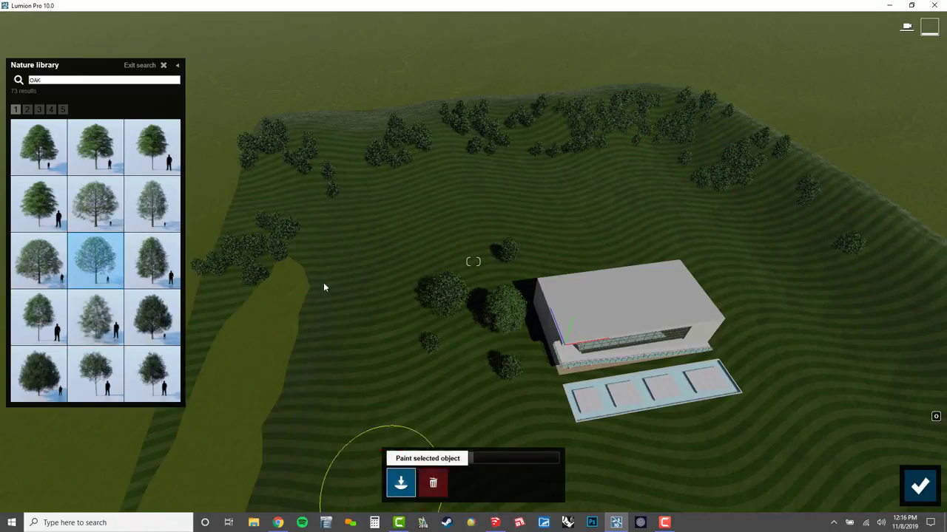
mouse_move(299, 196)
left_mouse_down()
mouse_move(491, 169)
mouse_move(791, 247)
mouse_move(933, 325)
left_mouse_up()
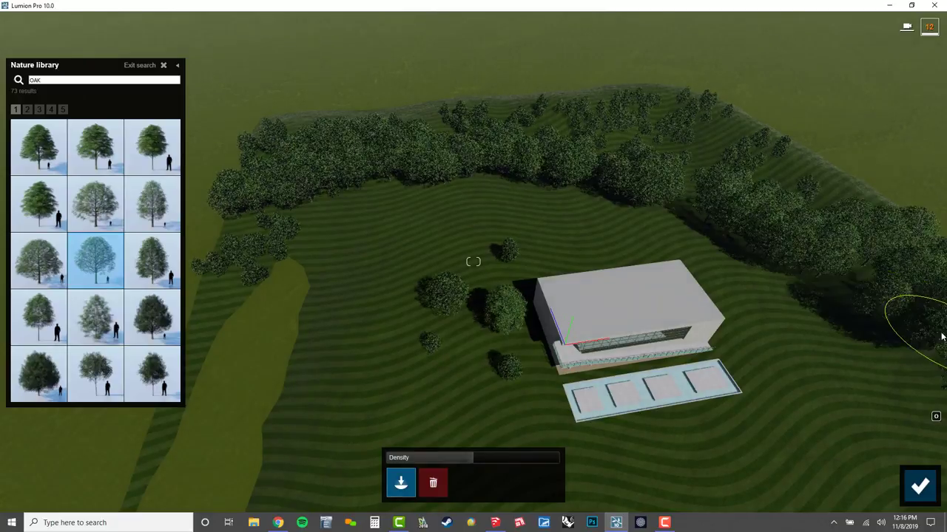
- Erase some of the larger oaks to thin out the tree line around the hillside
key("a")
mouse_move(473, 262)
right_mouse_down()
mouse_move(451, 262)
mouse_move(629, 276)
mouse_move(636, 292)
mouse_move(473, 261)
right_mouse_up()
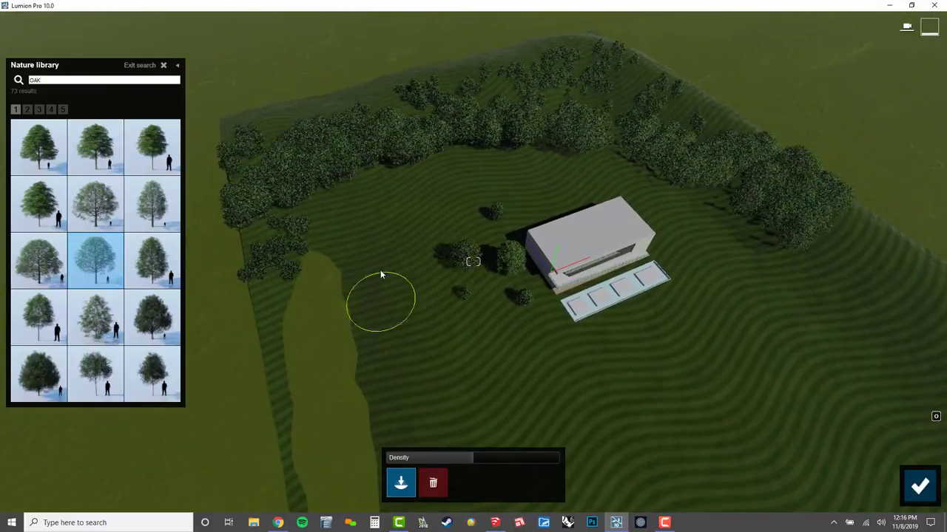
left_click(441, 492)
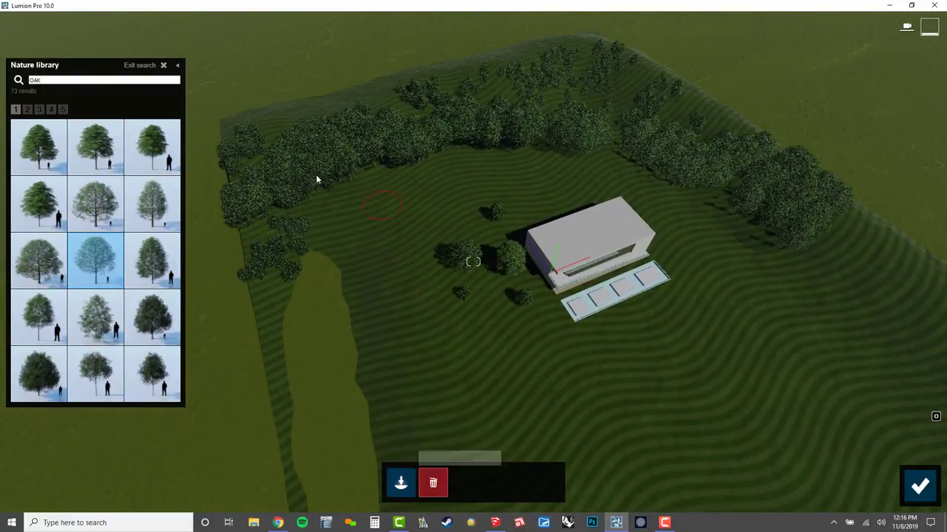
right_click_drag(783, 185, 783, 185)
key("w")
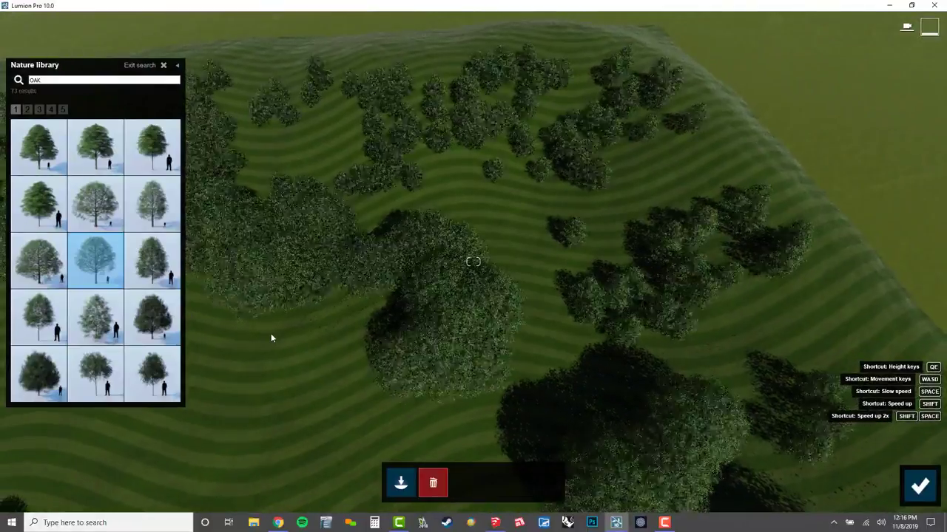
- Paint the first bush model from the Nature library's plants across the hillside between the oaks
left_click(163, 65)
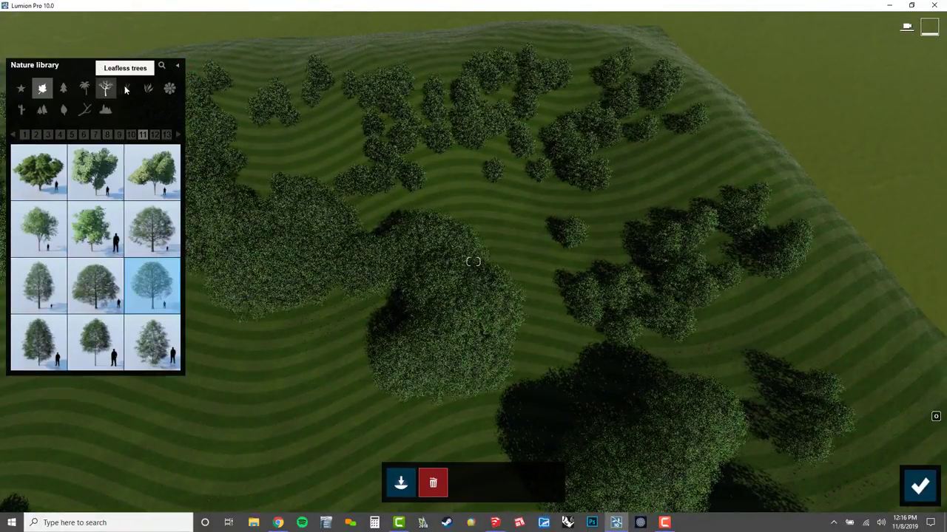
left_click(148, 89)
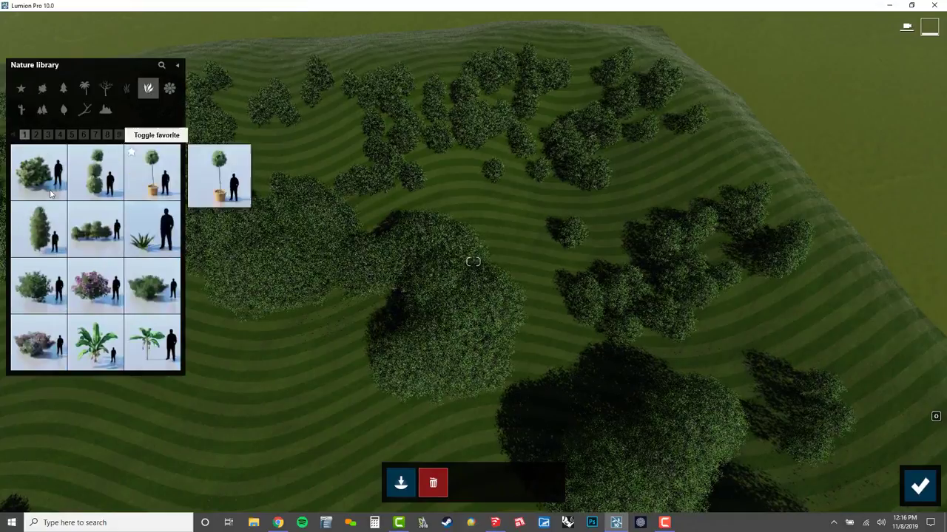
left_click(39, 172)
key("s")
mouse_move(482, 192)
right_mouse_down()
mouse_move(531, 226)
mouse_move(486, 342)
right_mouse_up()
left_click(400, 482)
mouse_move(786, 280)
left_mouse_down()
mouse_move(646, 293)
mouse_move(188, 205)
mouse_move(167, 191)
left_mouse_up()
mouse_move(570, 310)
right_mouse_down()
mouse_move(547, 291)
mouse_move(355, 349)
mouse_move(238, 255)
right_mouse_up()
mouse_move(415, 367)
left_mouse_down()
mouse_move(784, 480)
mouse_move(281, 309)
left_mouse_up()
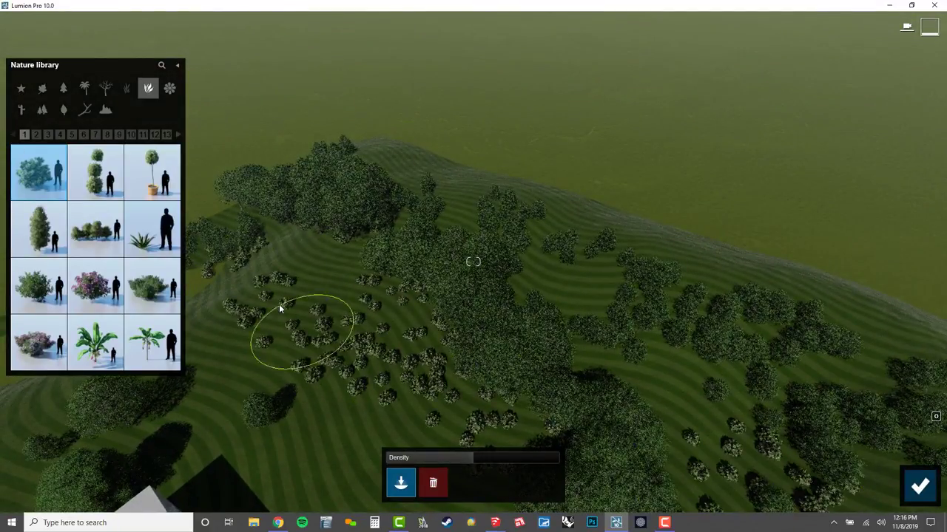
- Scatter fallen logs and small rocks among the bushes and oaks on the hillside
left_click(86, 111)
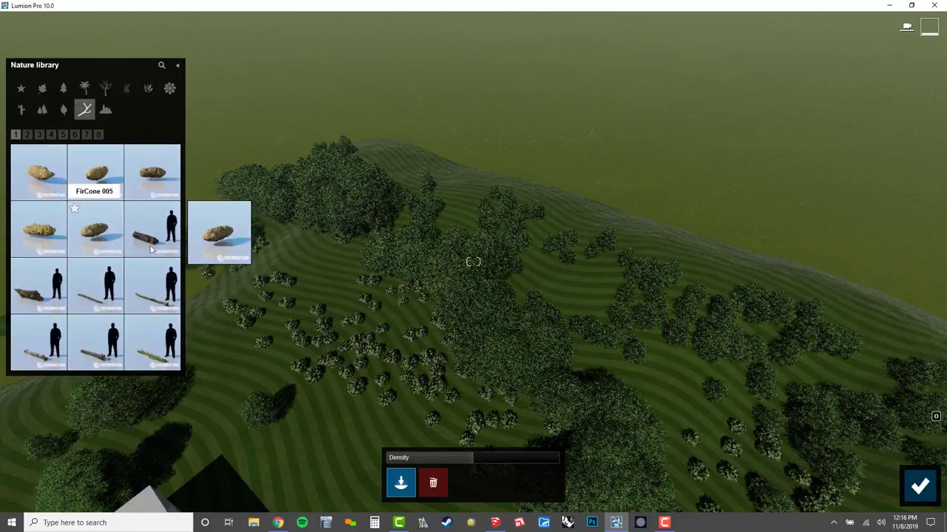
left_click(41, 288)
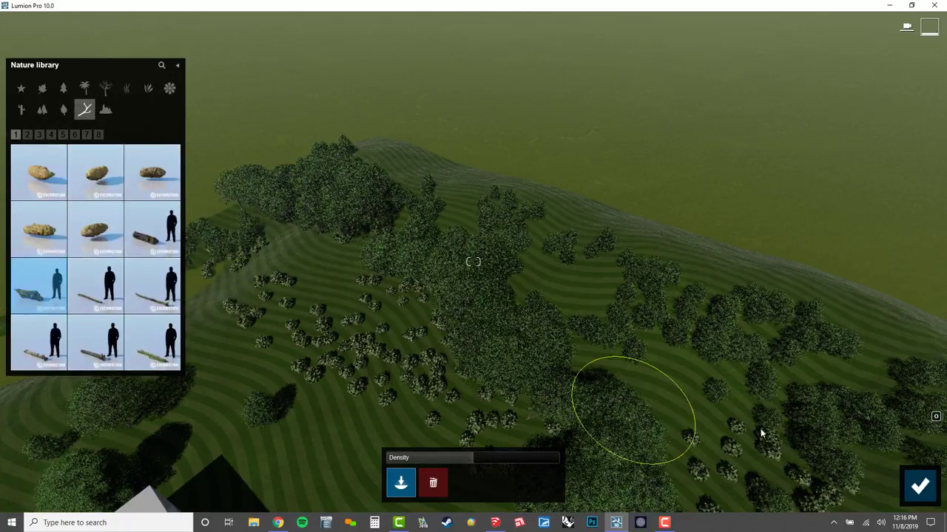
left_click(316, 328)
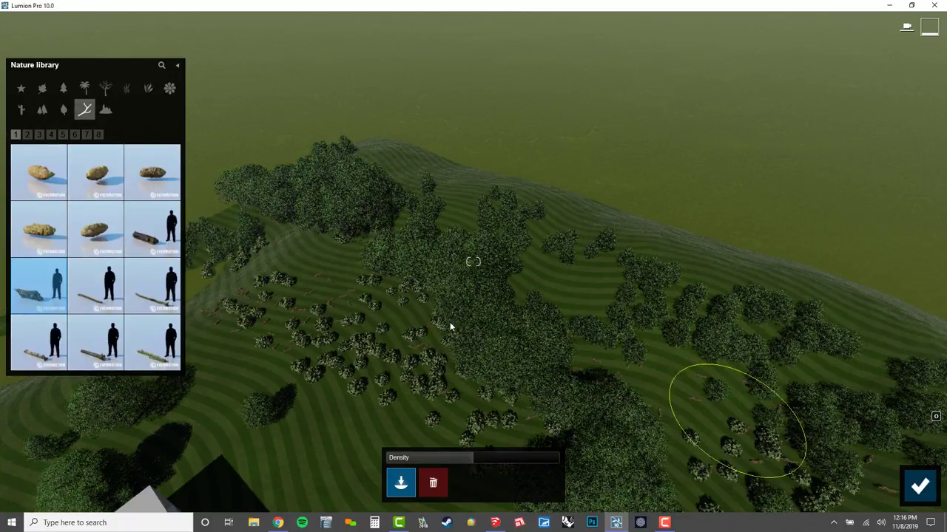
left_click(106, 110)
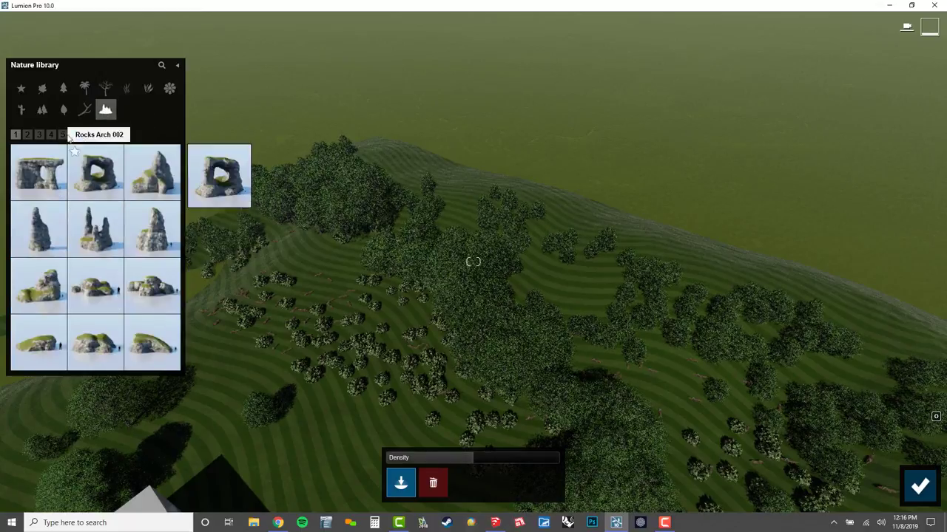
left_click(27, 134)
left_click(83, 184)
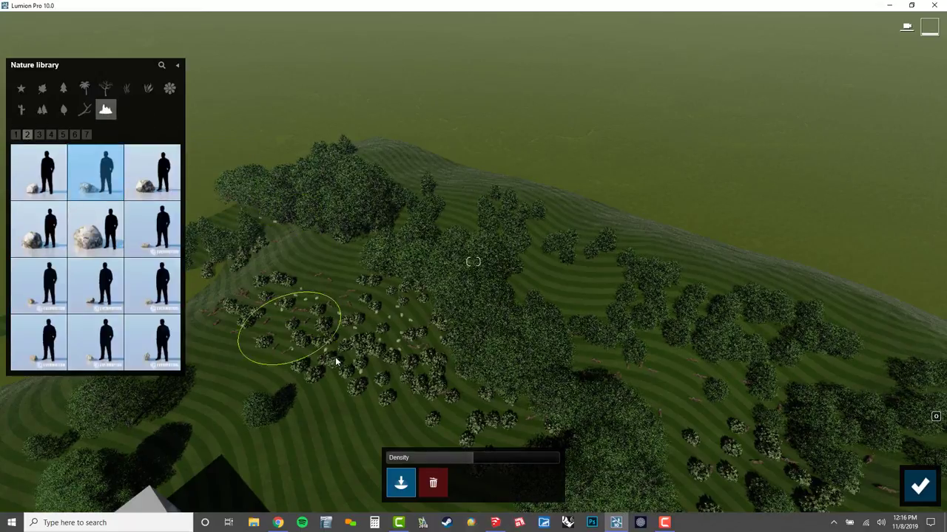
- Examine the building and its wooded surroundings from the lawn across the pool, and finish painting objects
key("s")
right_click_drag(616, 338, 469, 329)
key("w")
key("shift+w")
right_click_drag(473, 262, 473, 262)
key("w")
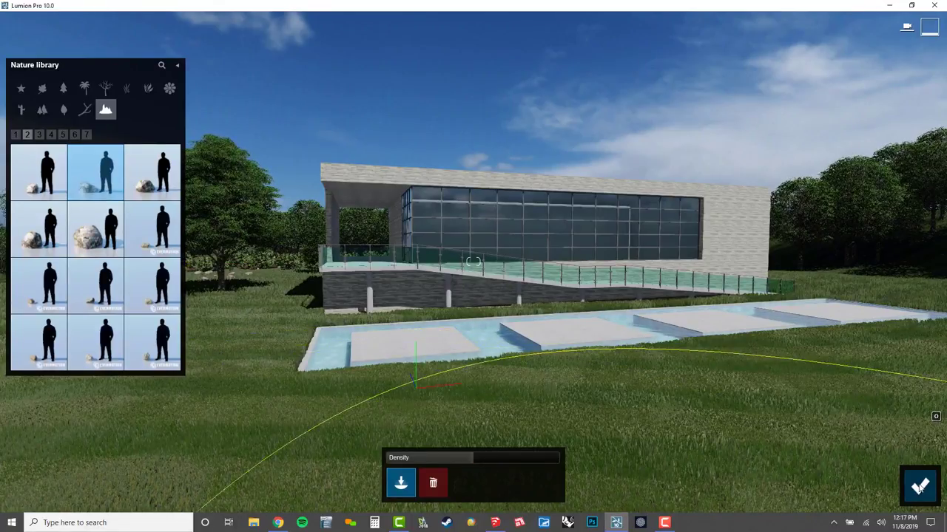
left_click(920, 486)
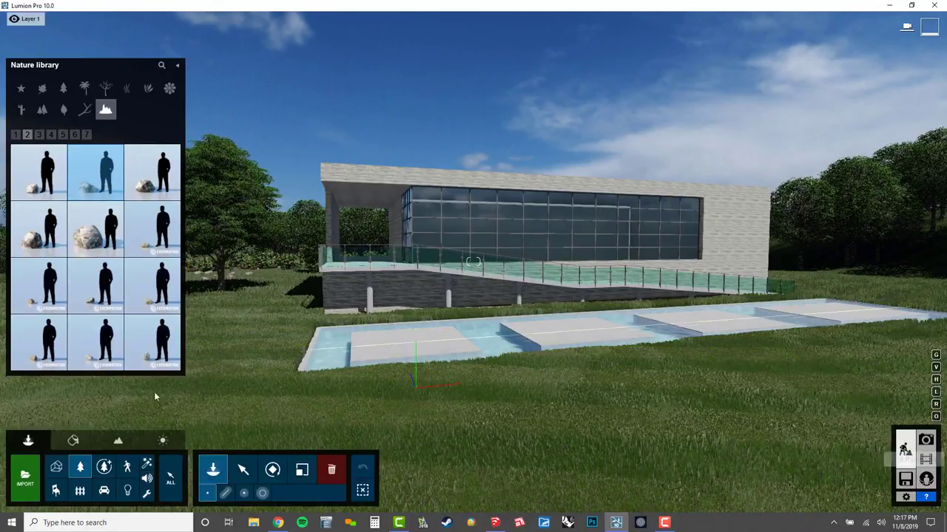
- Place the tall, multi-stemmed broadleaf tree from the Fine-detail Nature library on the lawn beside the building's terrace end
left_click(104, 467)
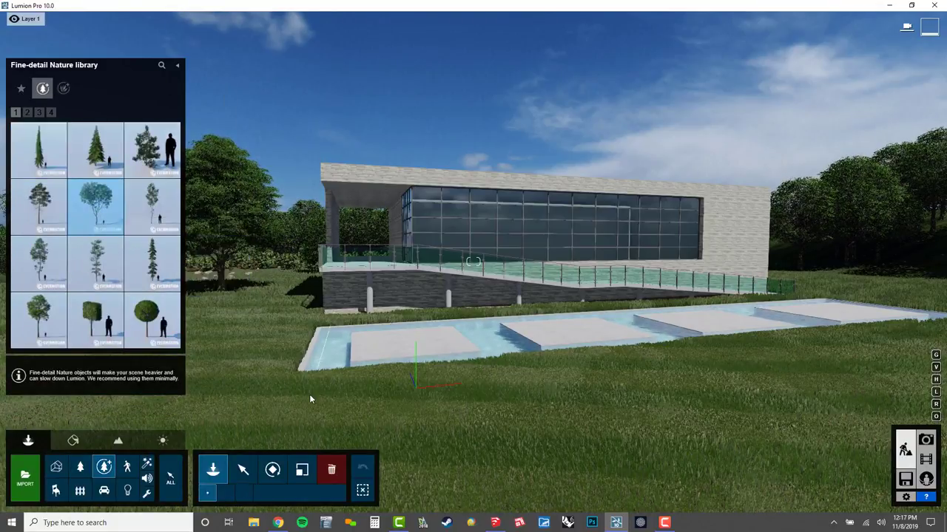
left_click_drag(265, 419, 223, 356)
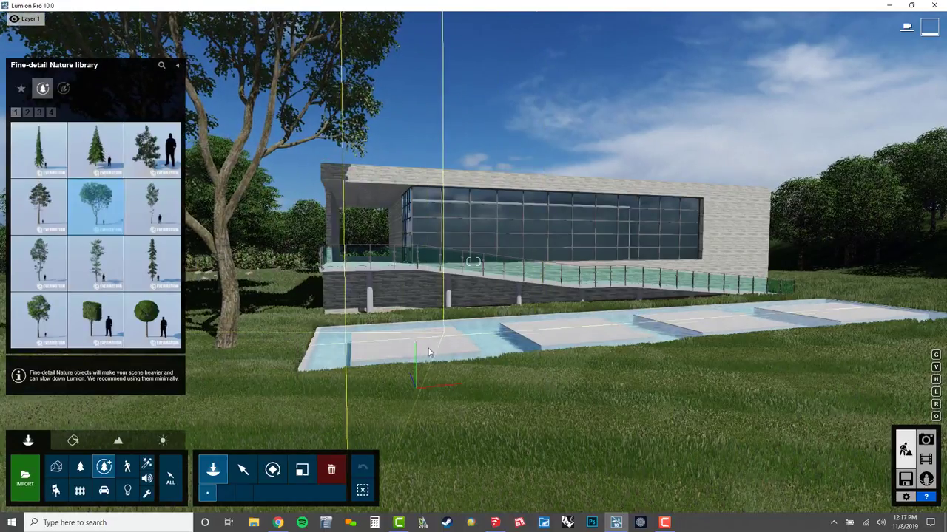
right_click_drag(428, 350, 260, 330)
left_click(250, 327)
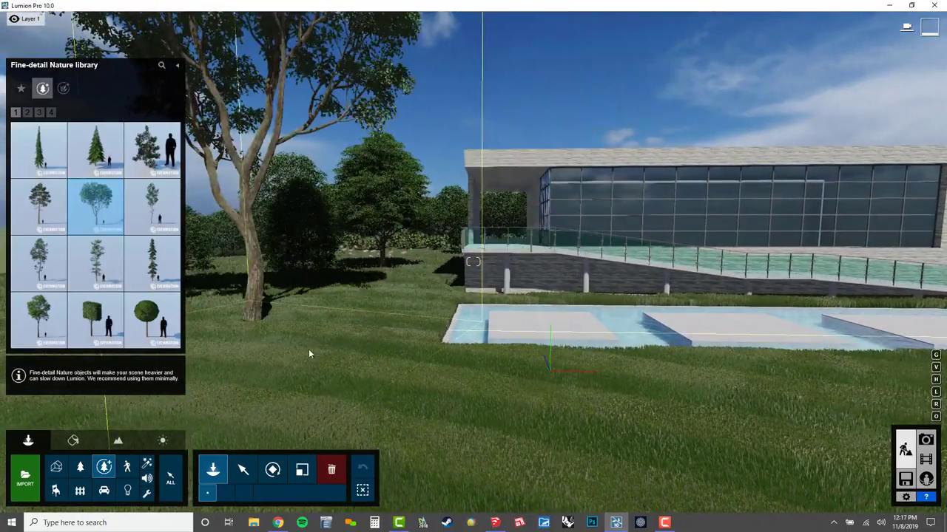
- Examine the trunk, branches and leaves of the placed fine-detail tree up close and select it
right_click_drag(318, 330, 384, 299)
key("w")
key("w")
key("w")
key("q")
key("w")
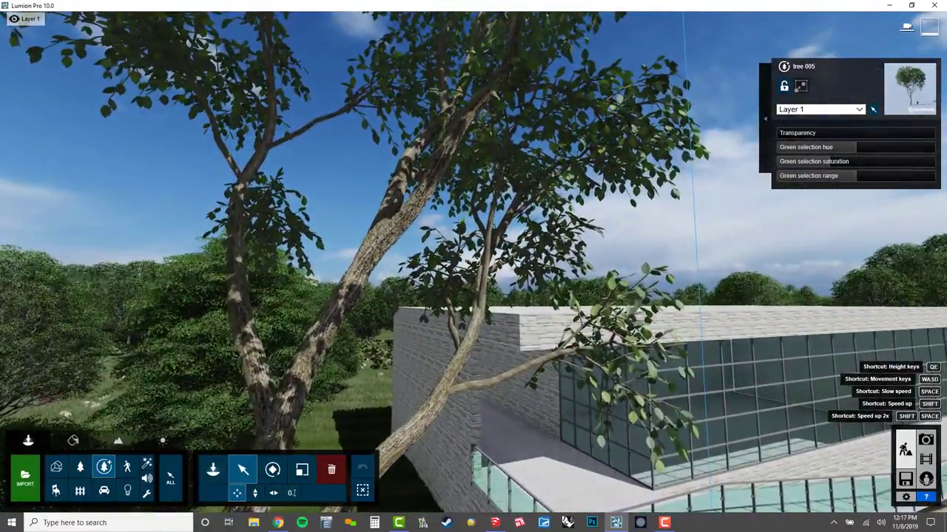
left_click(320, 341)
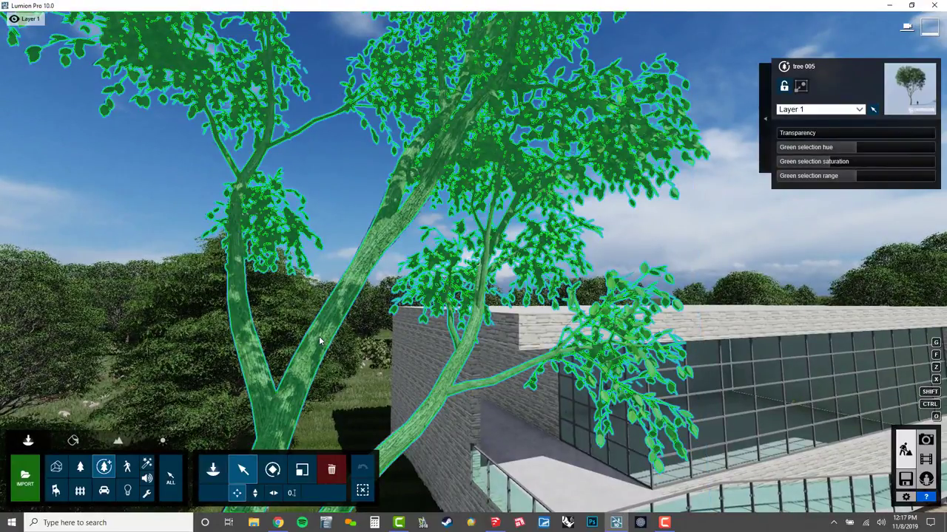
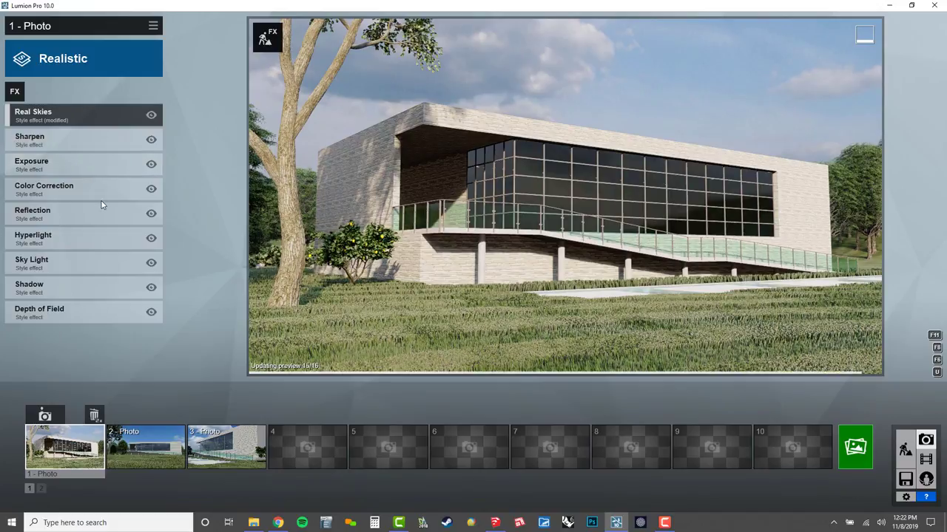
- Add the Real Skies effect to the second photo
left_click(136, 460)
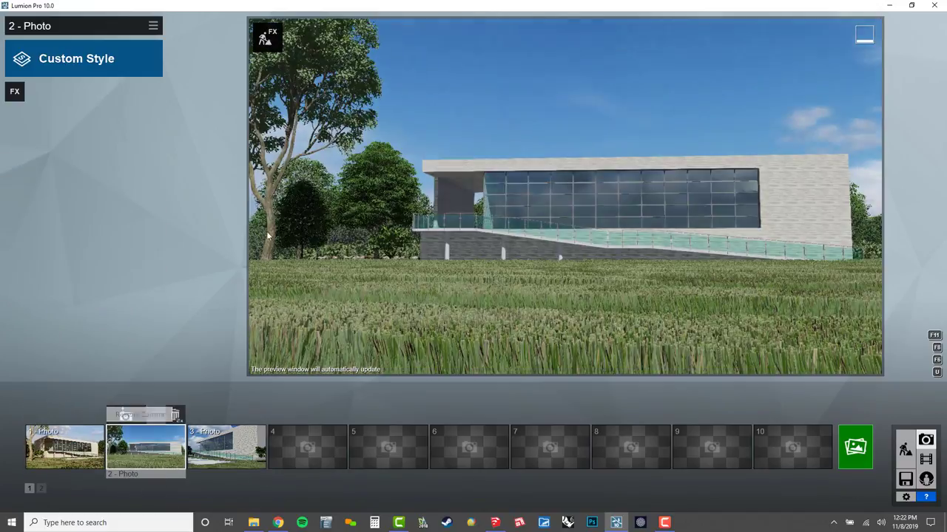
left_click(14, 93)
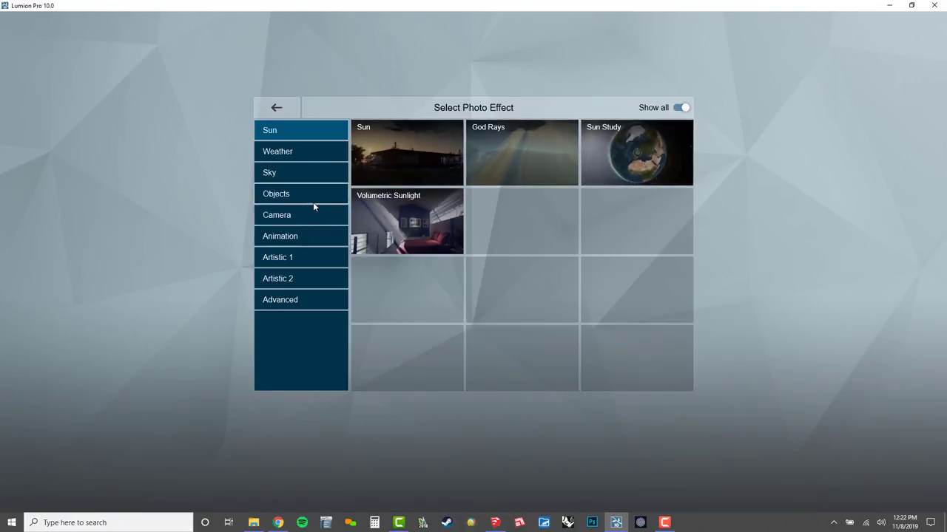
left_click(309, 174)
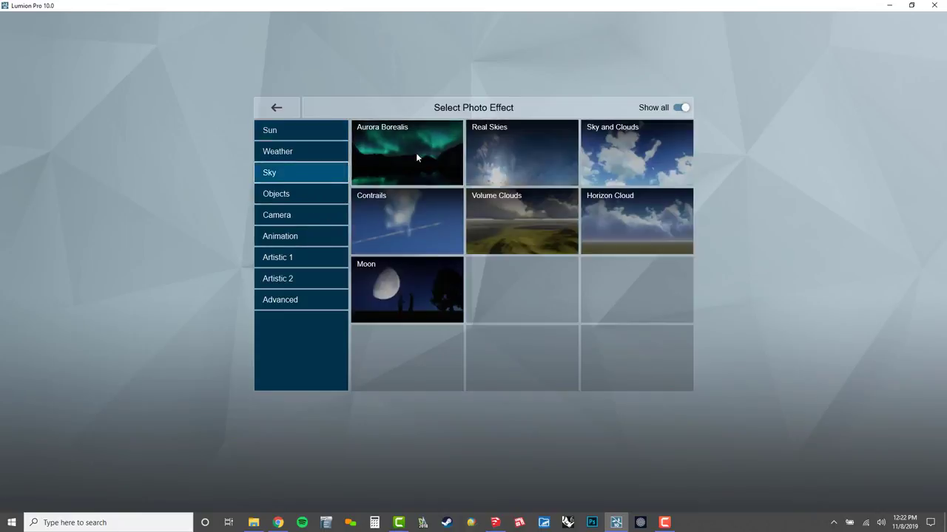
left_click(513, 155)
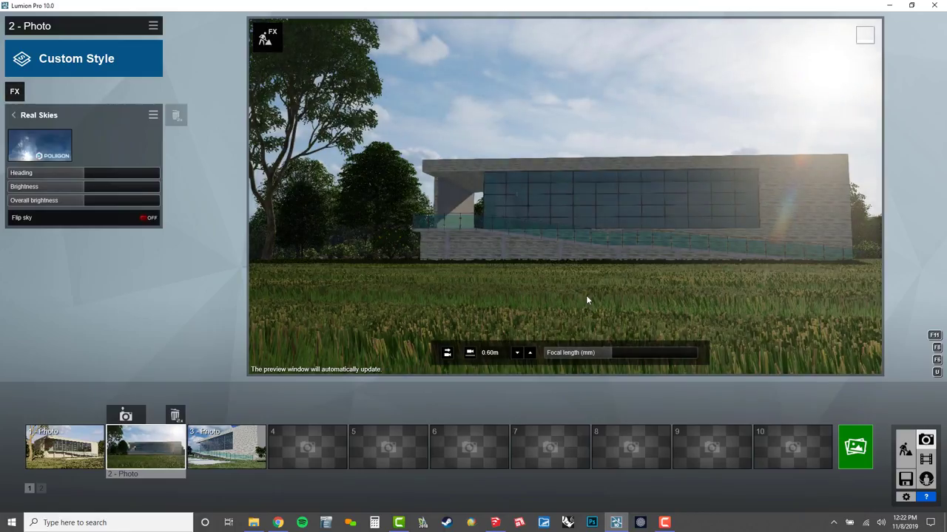
- Switch the photo's real sky to the middle Cloudy preset in the second row and increase its heading until the facade is sunlit
left_click(39, 145)
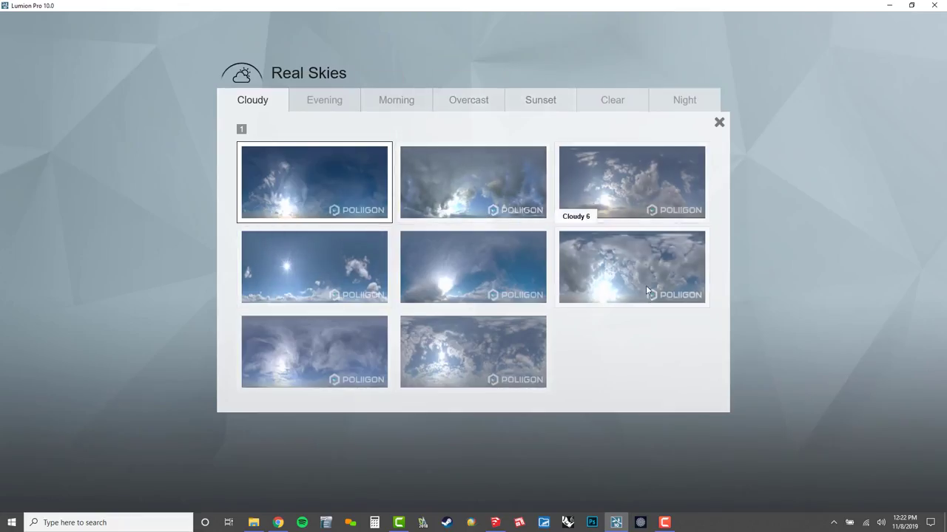
left_click(464, 299)
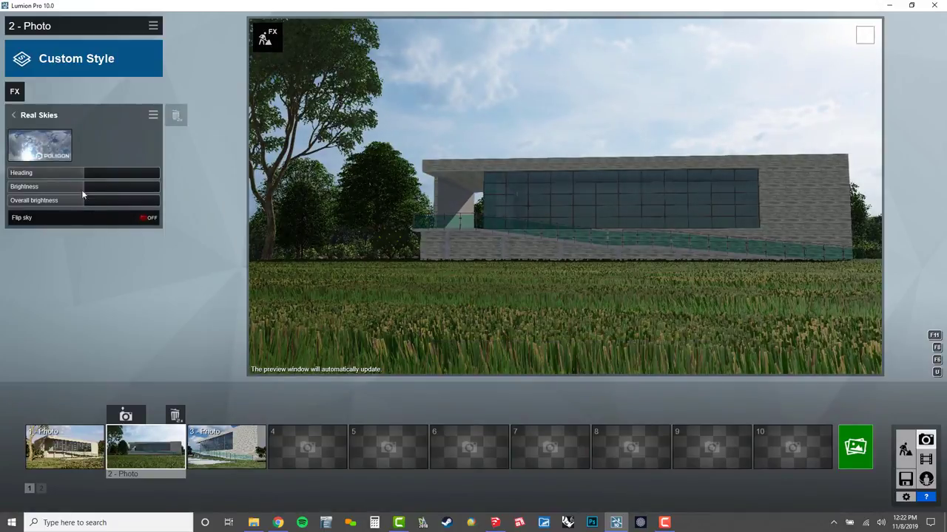
left_click_drag(84, 173, 134, 179)
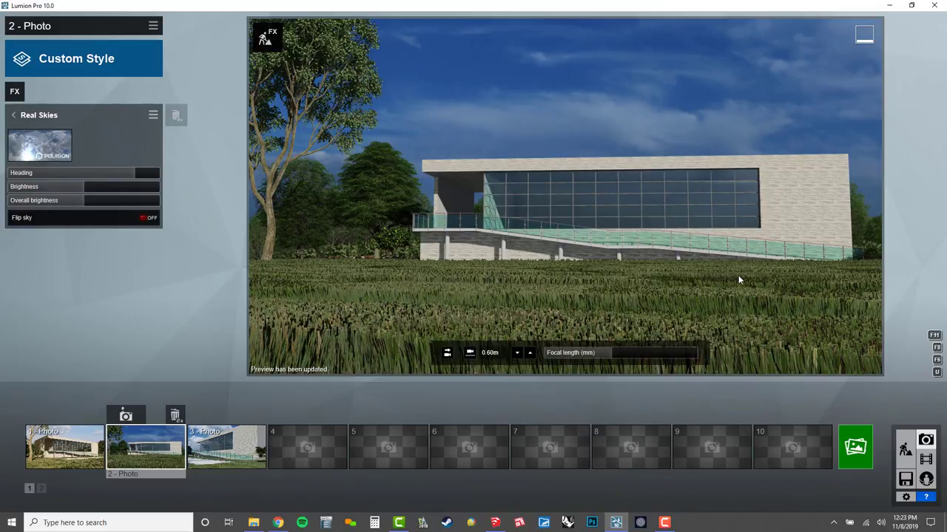
right_click_drag(578, 259, 627, 230)
right_click_drag(772, 245, 741, 306)
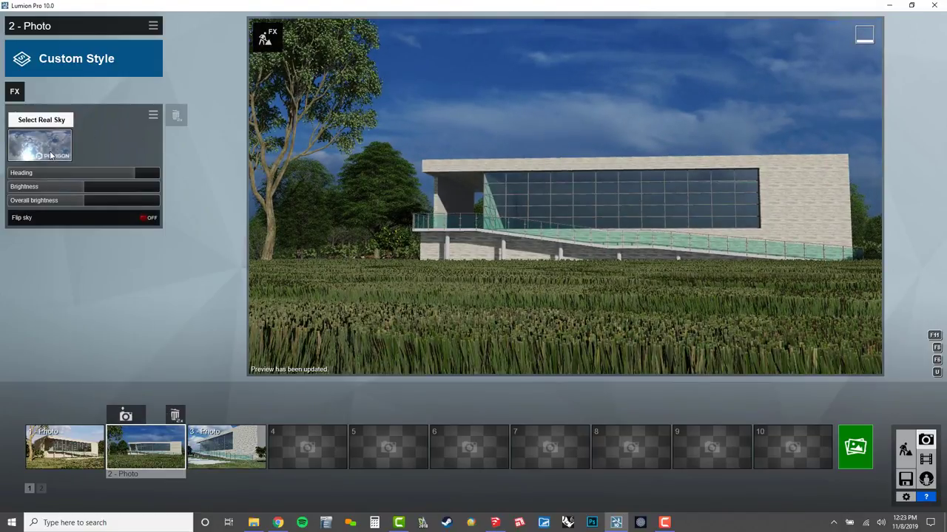
- Add the 2-Point Perspective camera effect to the second photo and compare the view with it off and on
left_click(16, 90)
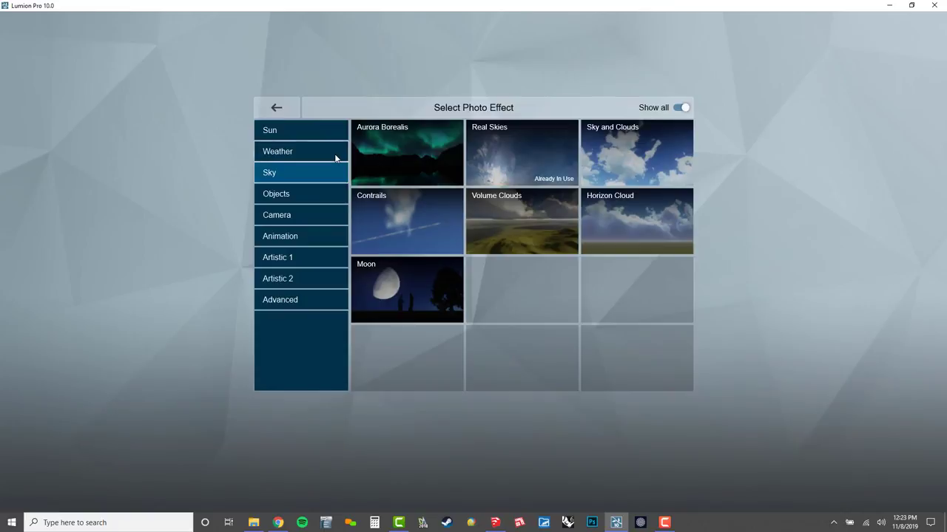
left_click(290, 153)
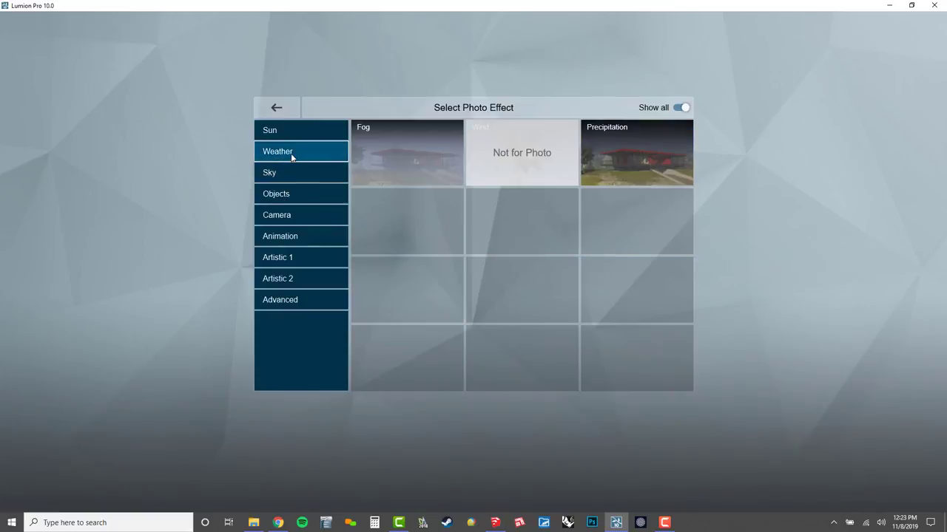
left_click(286, 176)
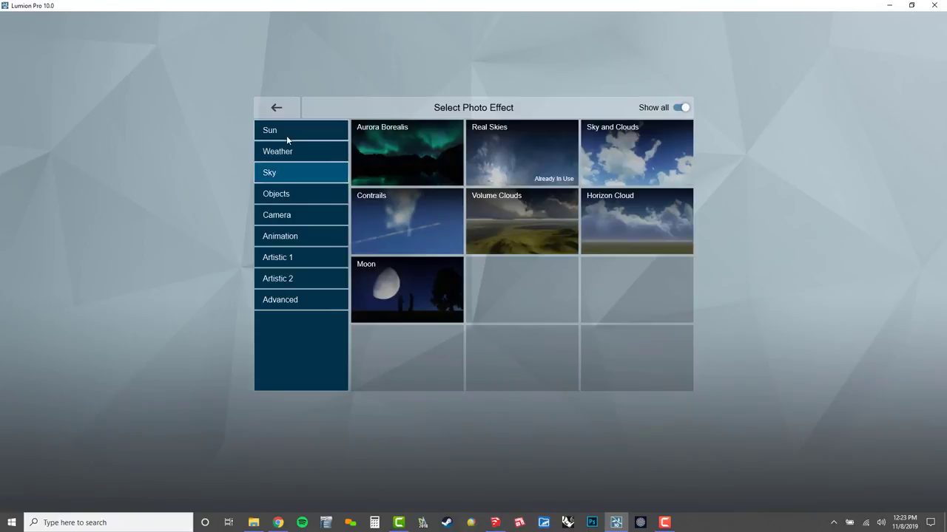
left_click(287, 137)
left_click(278, 195)
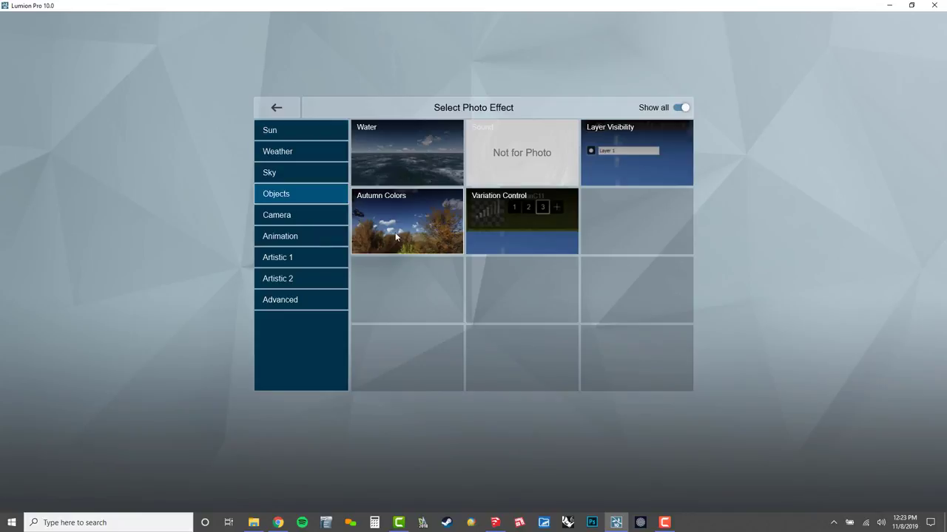
left_click(296, 220)
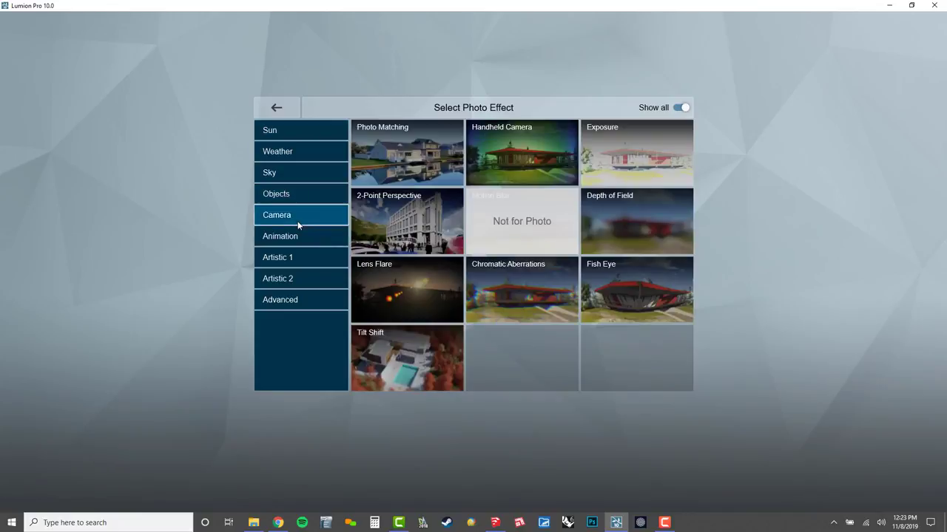
left_click(395, 253)
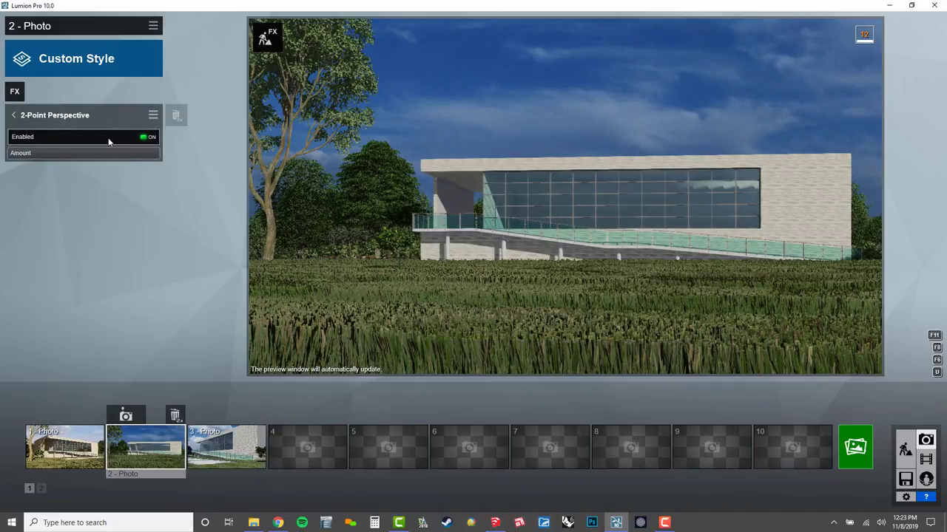
left_click(109, 140)
left_click(109, 139)
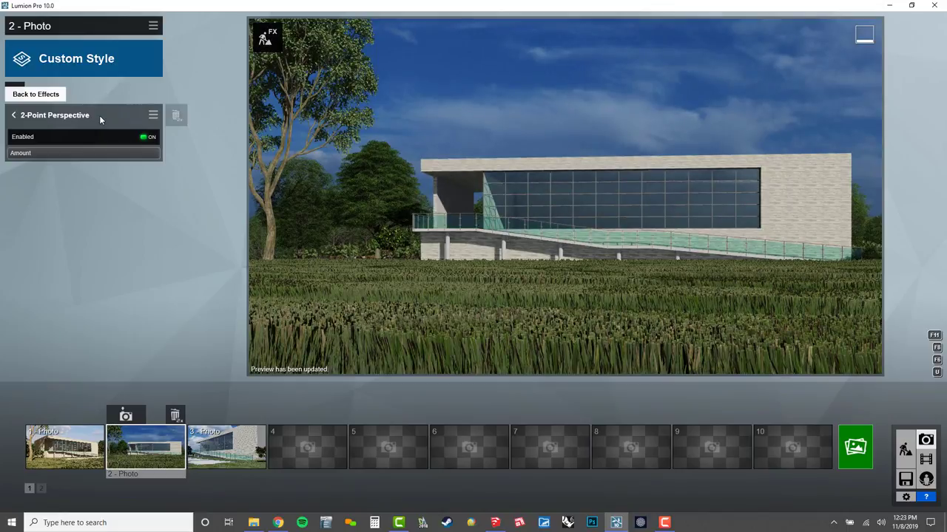
- Add the Lens Flare effect to the second photo and raise its master brightness and bloom amount
left_click(27, 99)
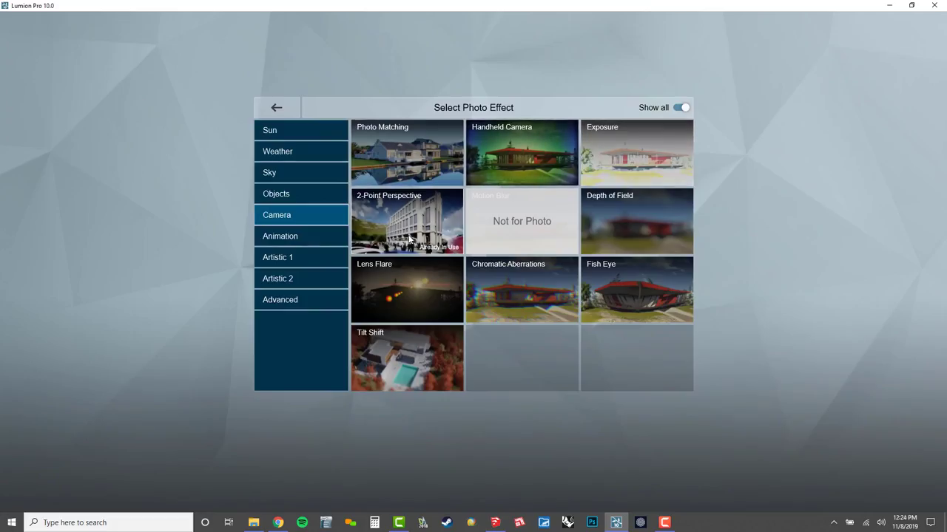
left_click(438, 273)
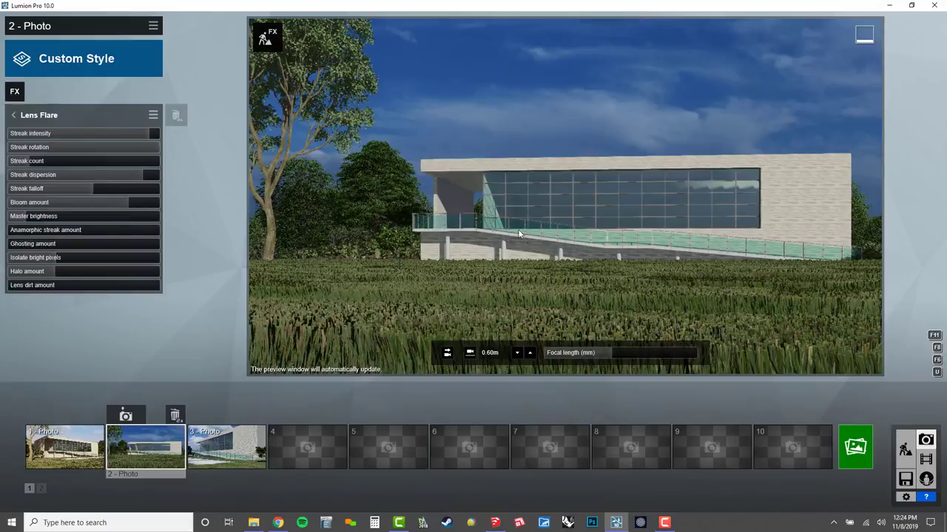
left_click_drag(48, 215, 106, 224)
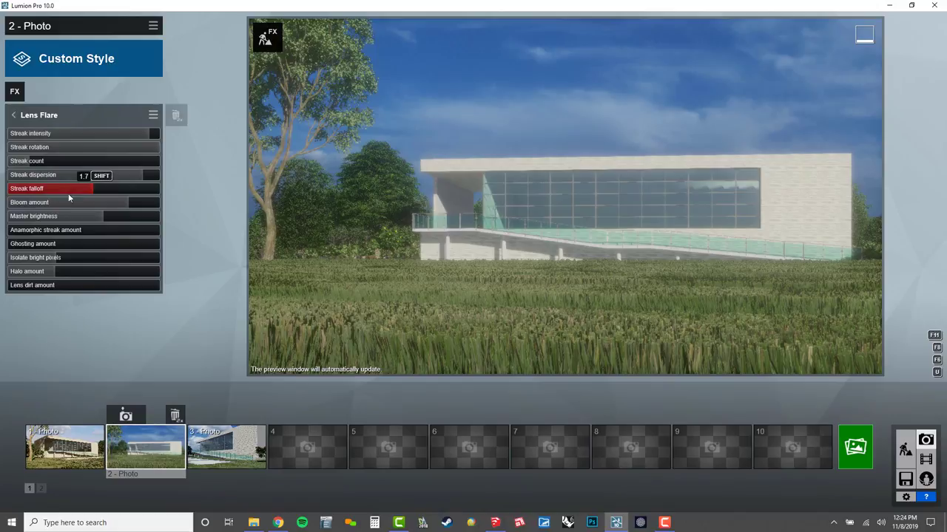
left_click(148, 209)
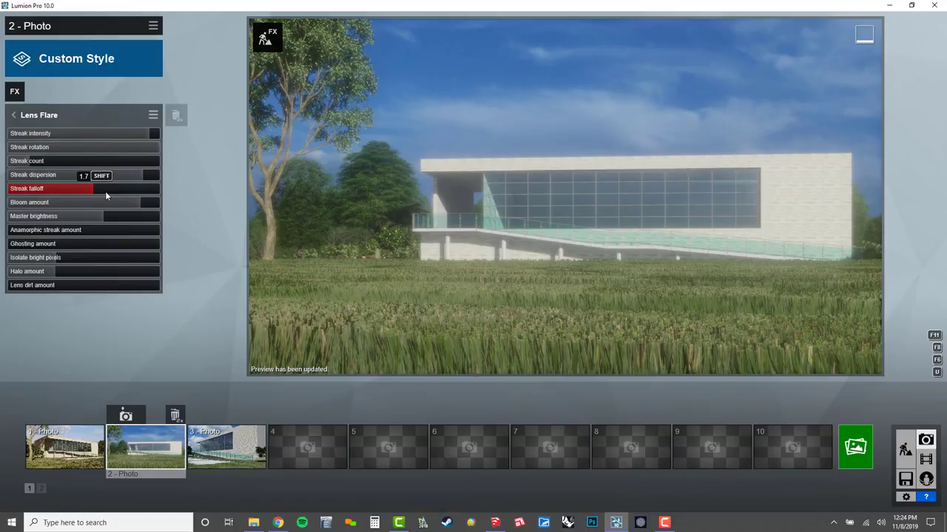
- Add the Outlines effect to the second photo, set its transparency to maximum and adjust the outline density
left_click(14, 90)
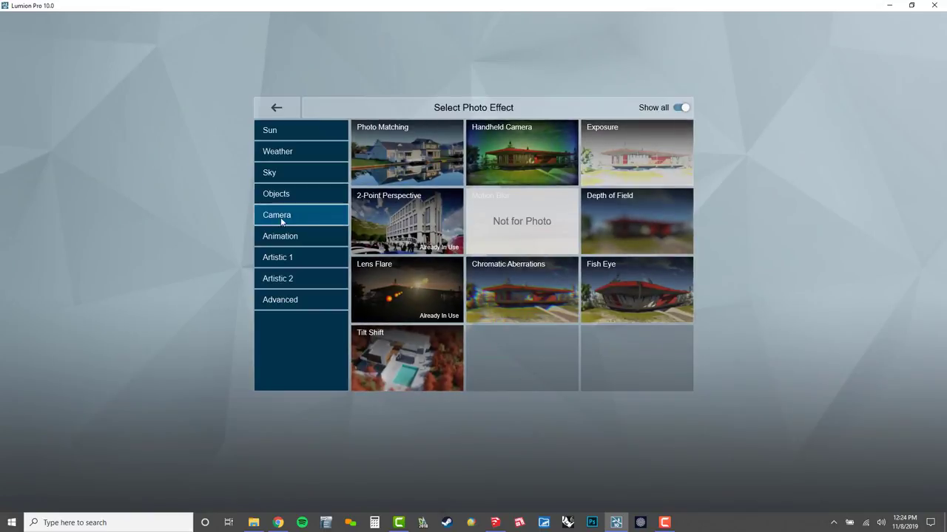
left_click(288, 237)
left_click(288, 258)
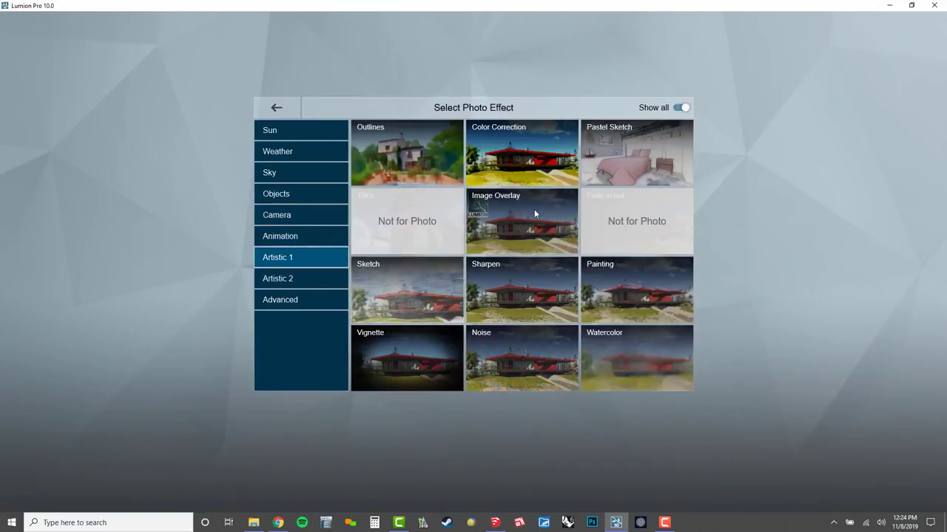
left_click(445, 181)
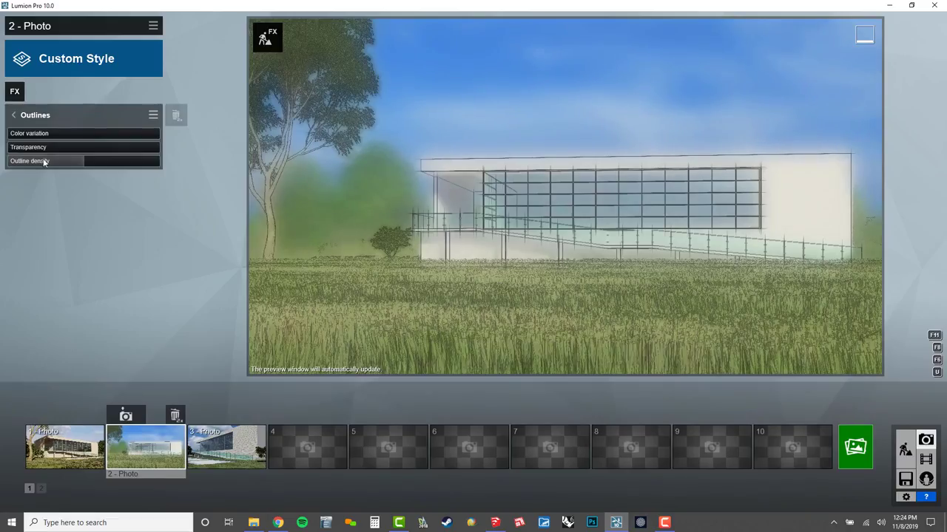
left_click_drag(8, 147, 160, 148)
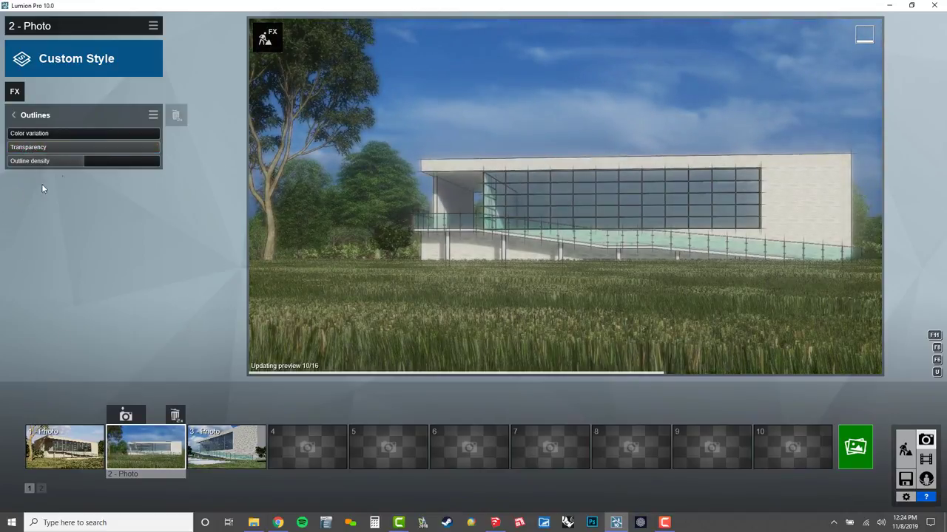
mouse_move(74, 161)
left_mouse_down()
mouse_move(26, 163)
mouse_move(91, 164)
mouse_move(79, 164)
left_mouse_up()
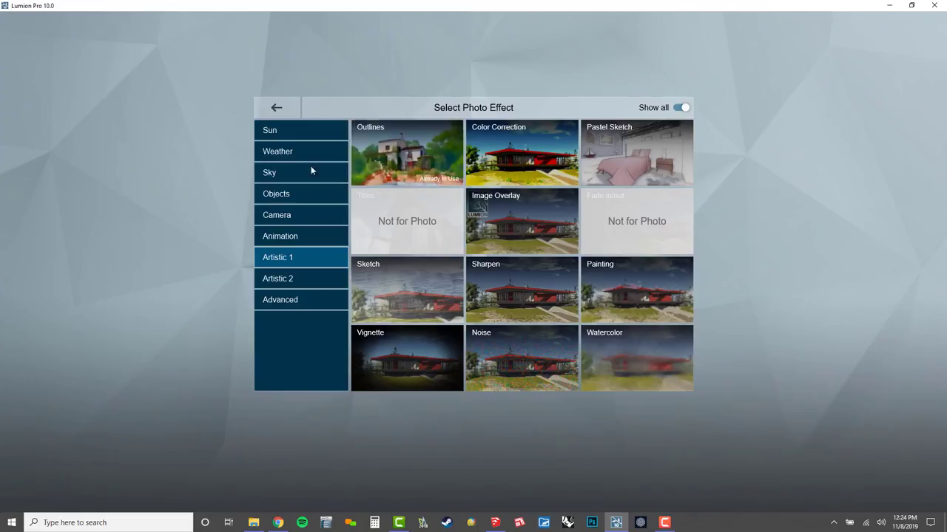
- Add the Color Correction effect to the second photo and set its temperature to 0.1
left_click(523, 146)
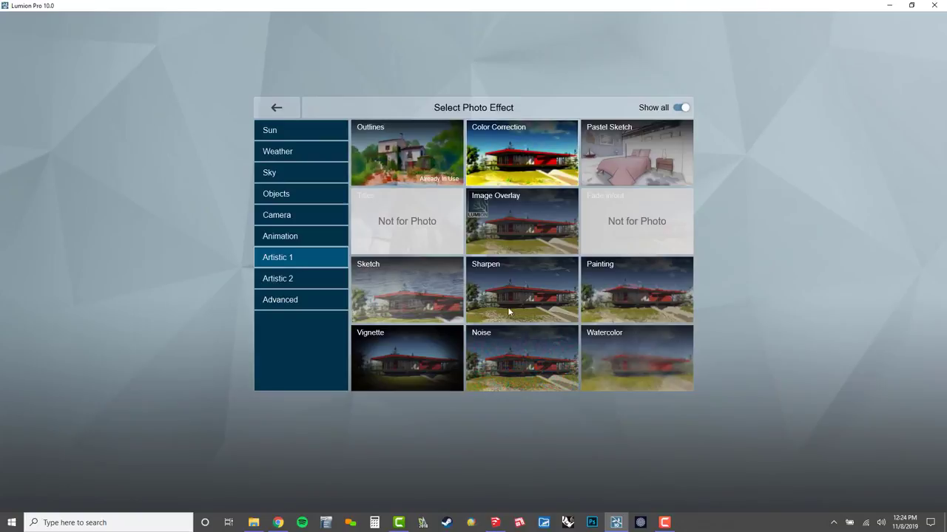
left_click_drag(87, 134, 119, 143)
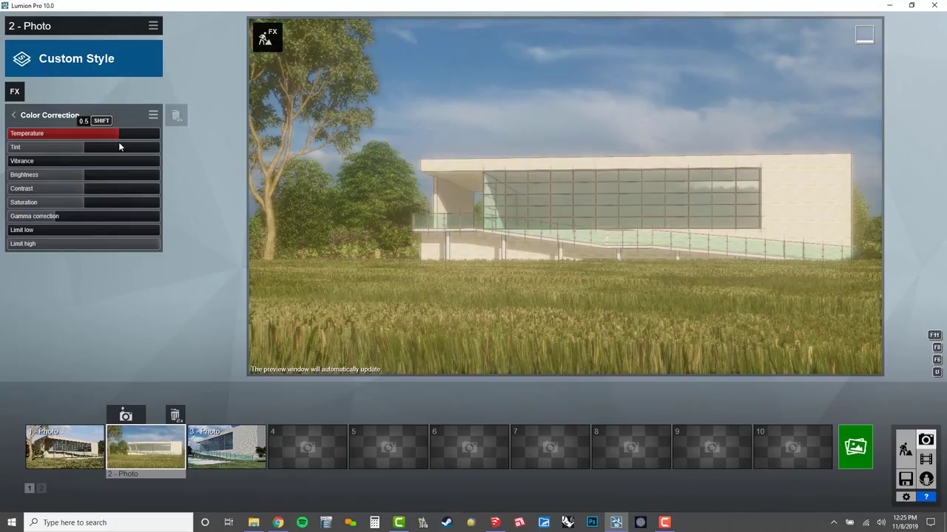
left_click_drag(110, 144, 94, 145)
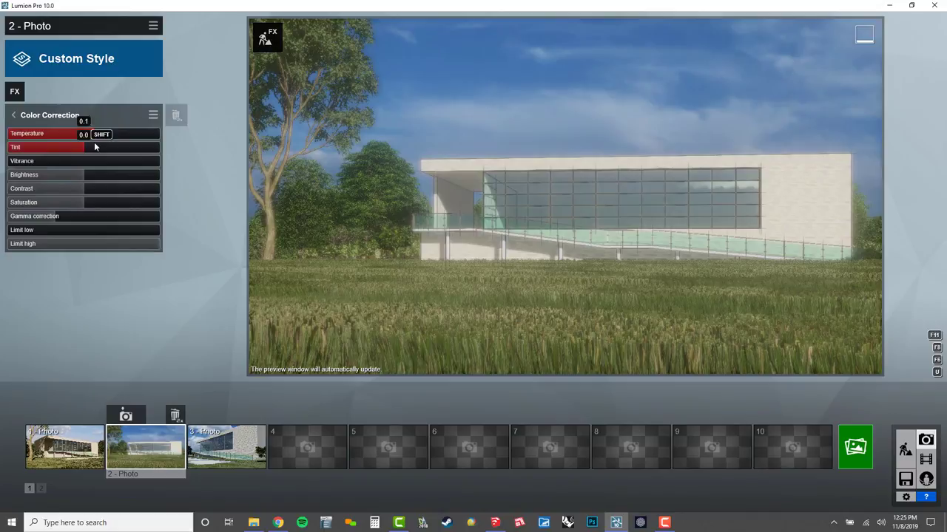
- Add the Sky Light and Hyperlight effects to the second photo, with the Hyperlight amount at 29%
left_click(14, 91)
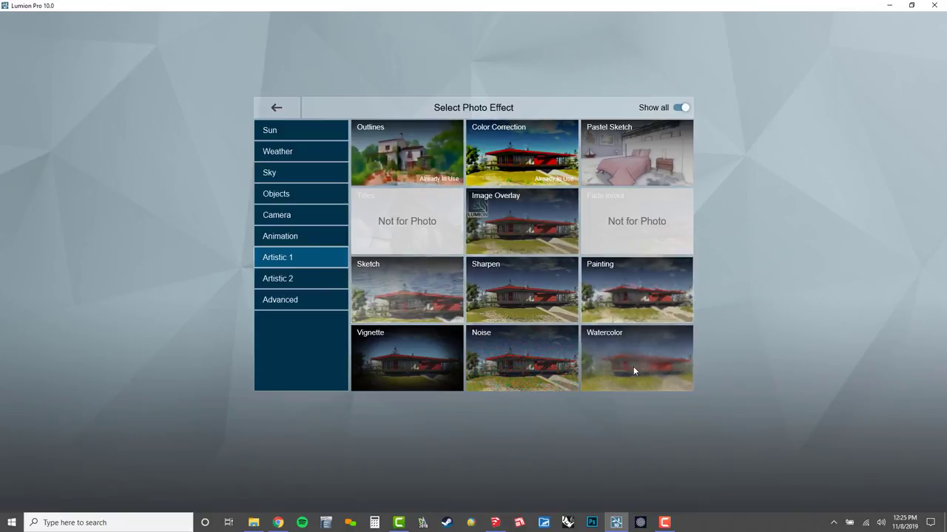
left_click(321, 280)
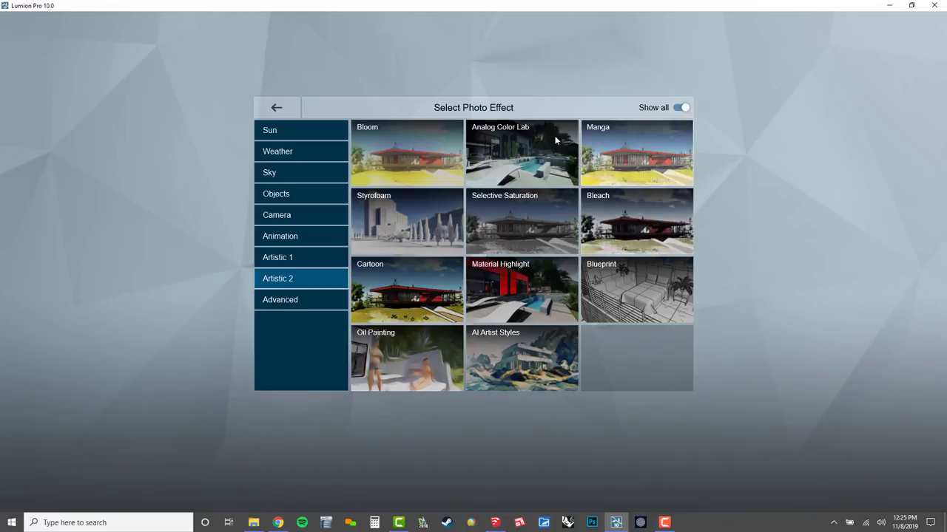
left_click(307, 301)
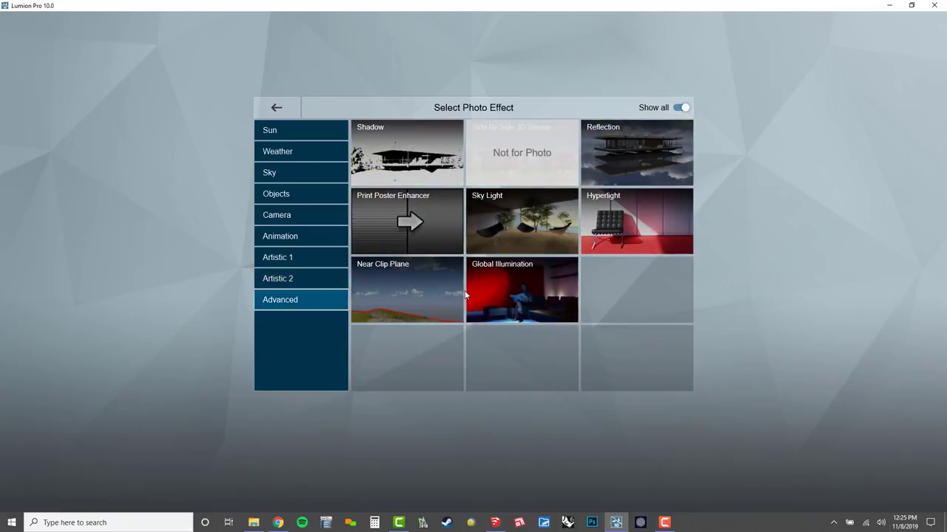
left_click(506, 230)
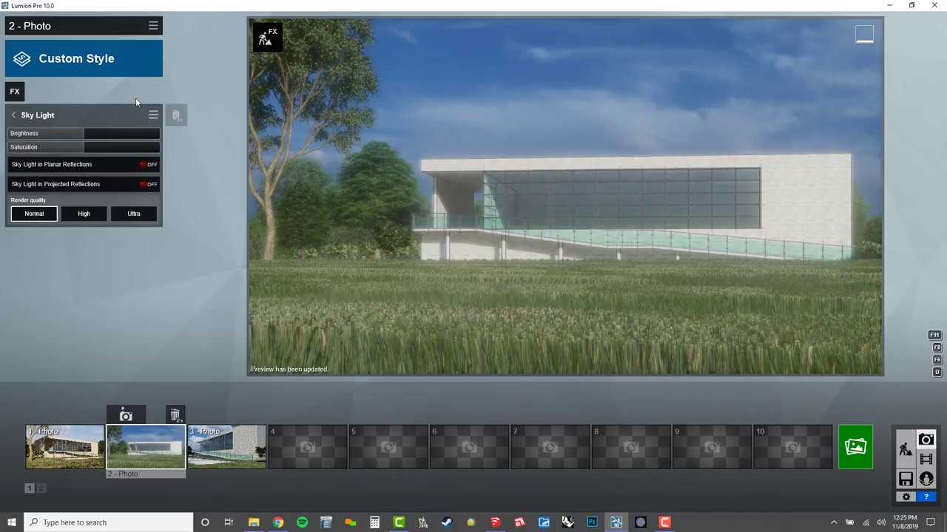
left_click(14, 91)
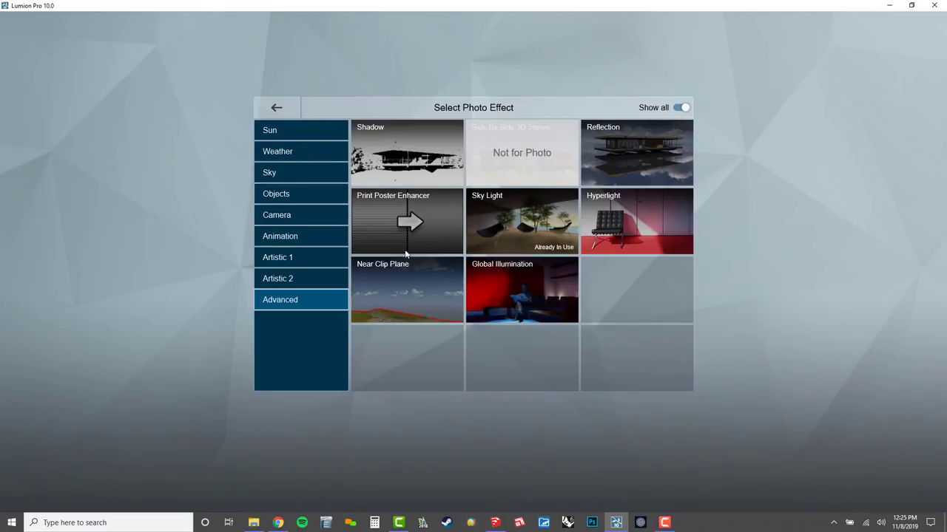
left_click(620, 228)
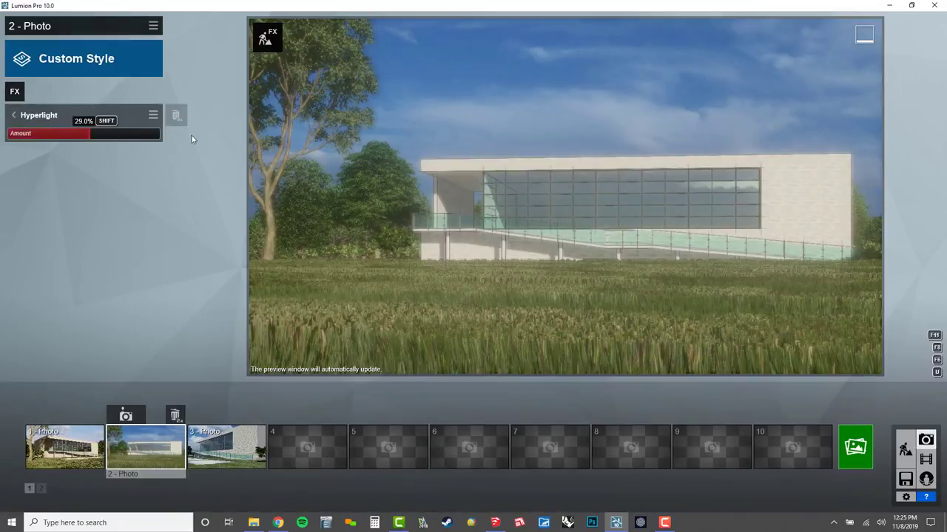
- Add the Shadow effect to the second photo and turn on soft shadows and fine detail shadows
left_click(23, 97)
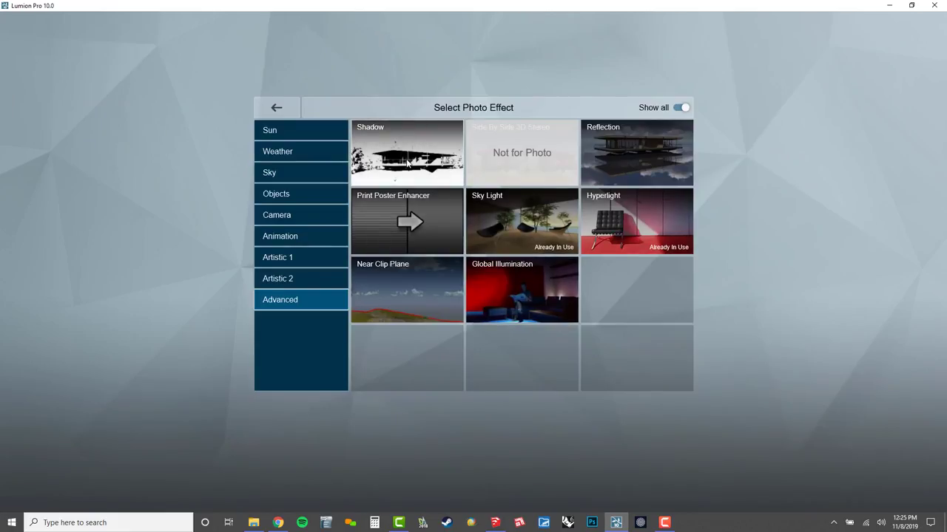
left_click(407, 164)
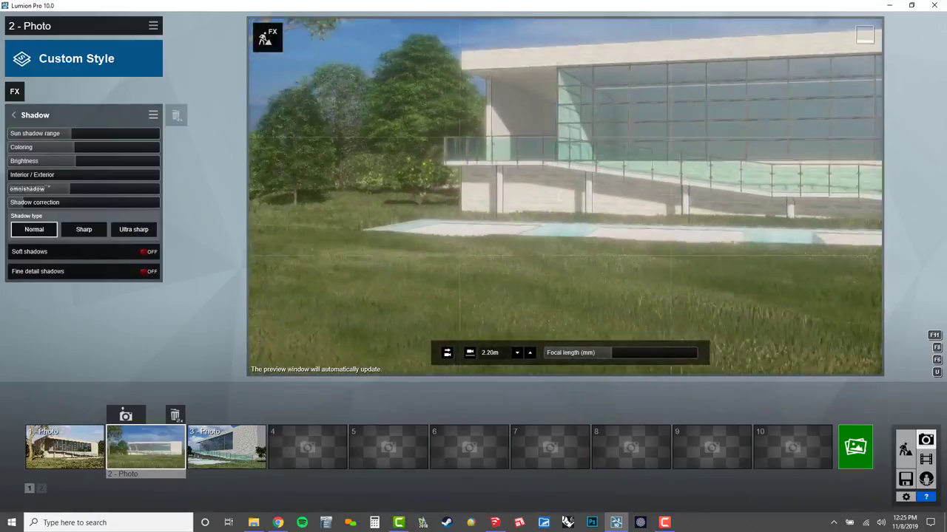
key("w")
mouse_move(559, 196)
right_mouse_down()
mouse_move(514, 196)
mouse_move(565, 196)
mouse_move(536, 211)
mouse_move(484, 195)
mouse_move(564, 196)
right_mouse_up()
key("w")
key("q")
key("w")
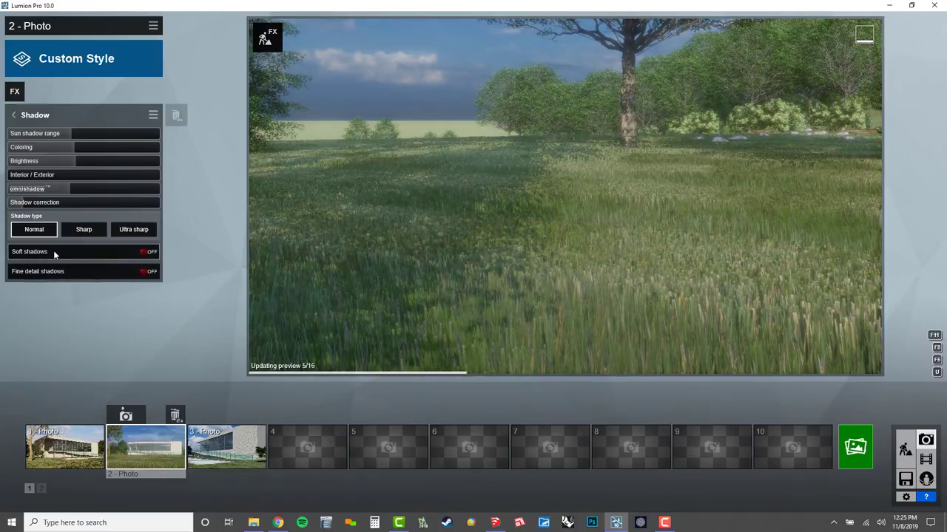
left_click(53, 253)
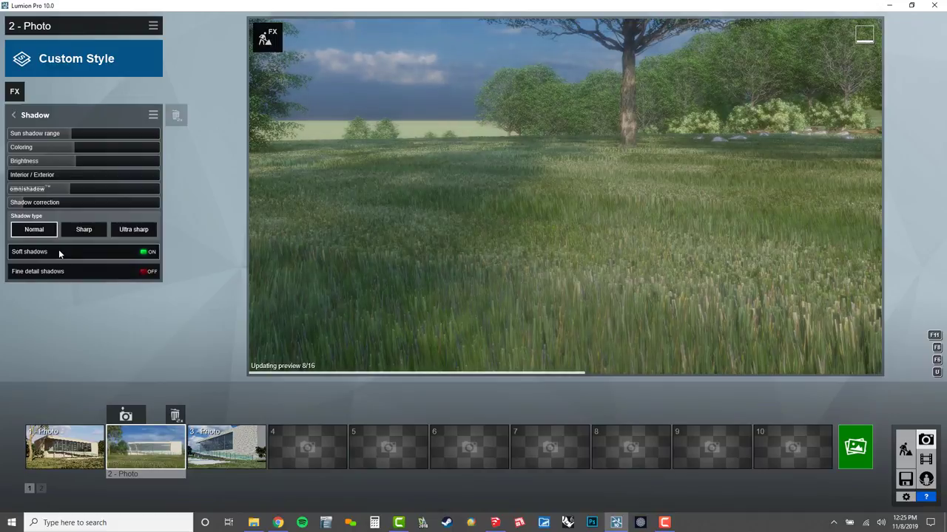
left_click(44, 275)
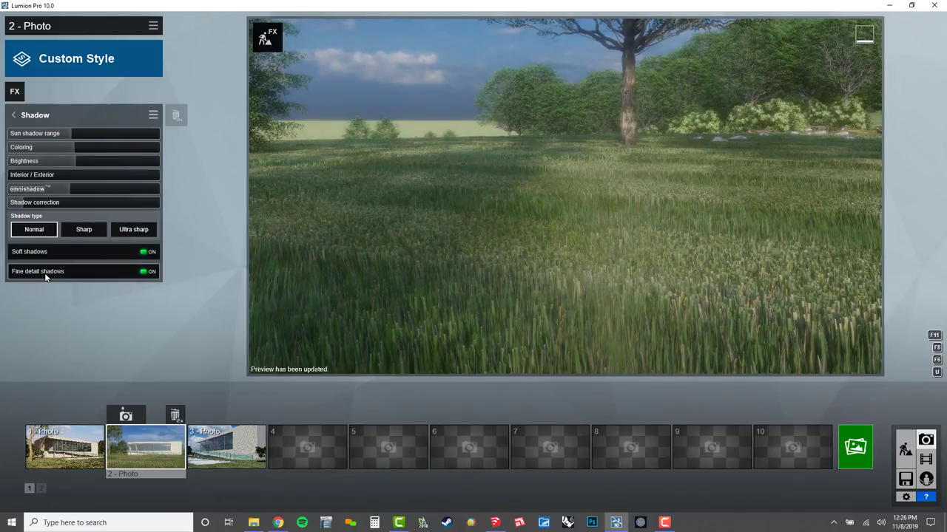
- Restore the second photo's camera and save its effects in the TEMP folder as a Lumion effects file whose name starts with "Photoreal Dr"
left_click(135, 458)
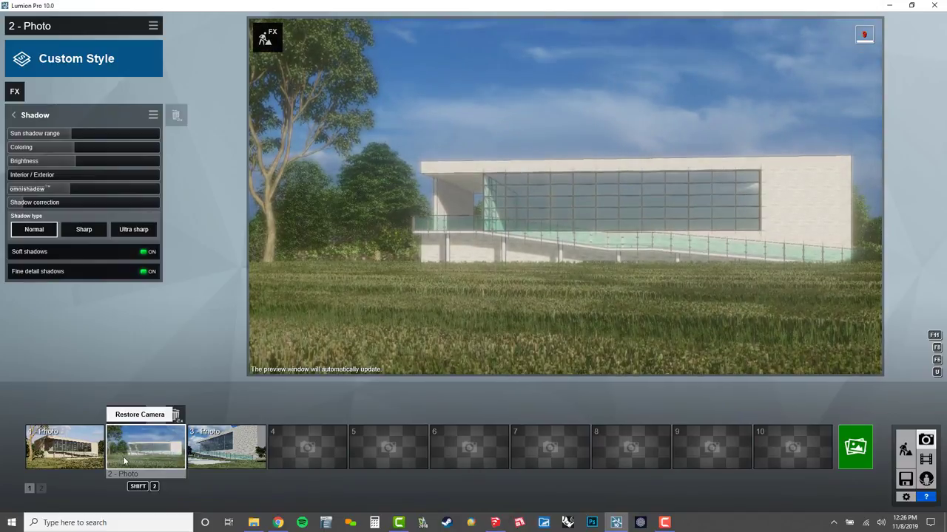
left_click(126, 416)
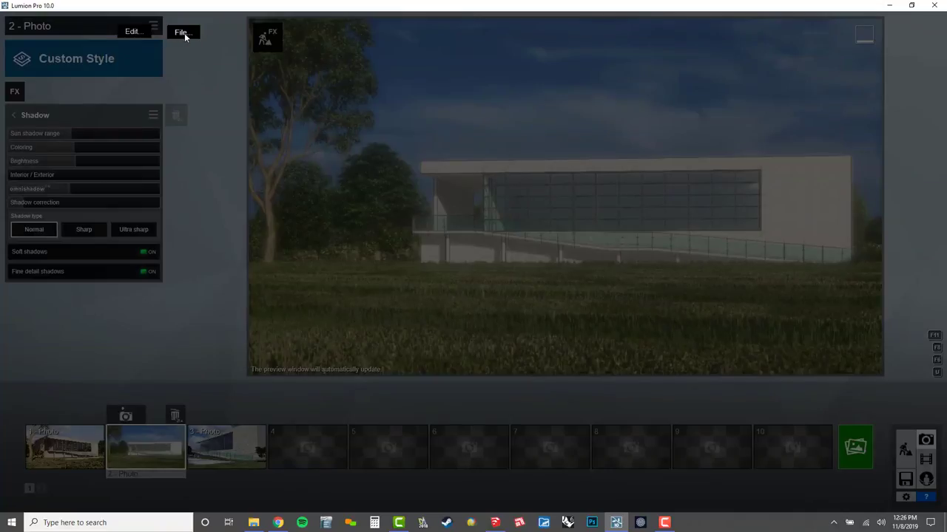
left_click(184, 32)
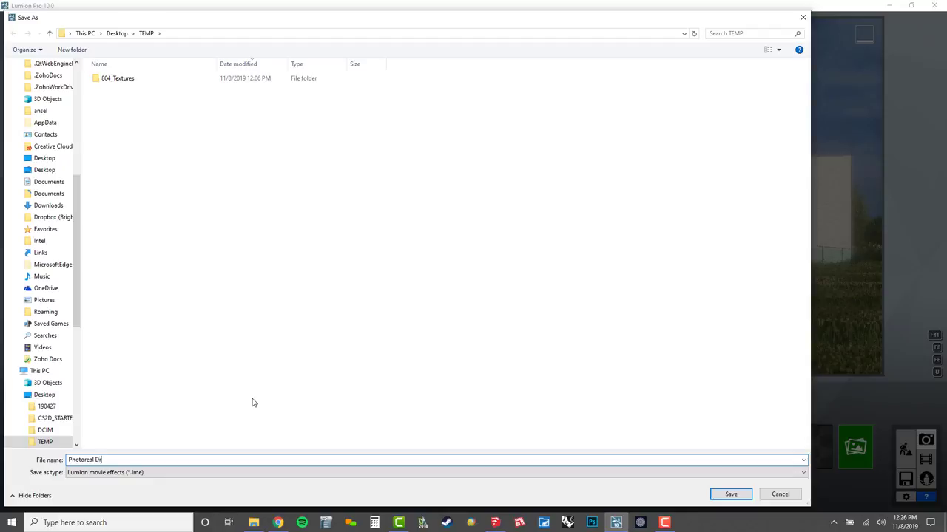
key("Return")
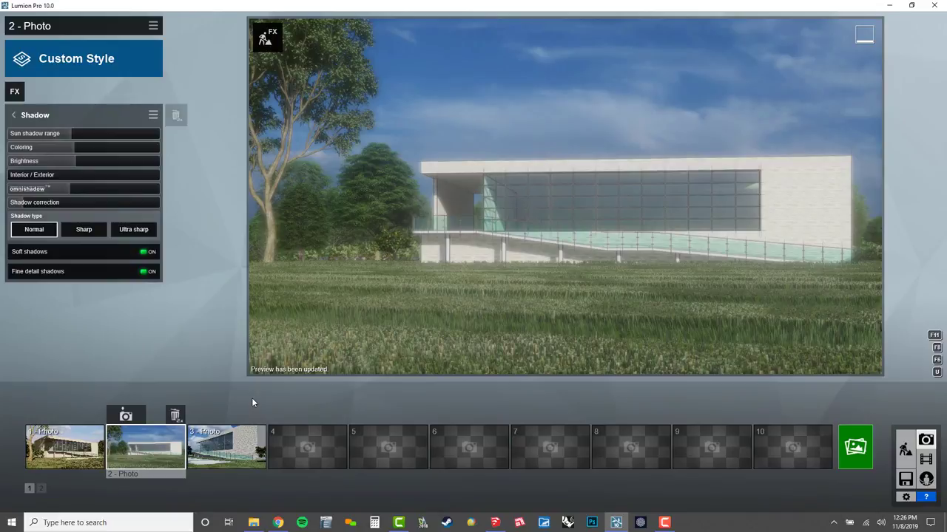
- Load the saved effects file from the TEMP folder onto the third photo
left_click(225, 443)
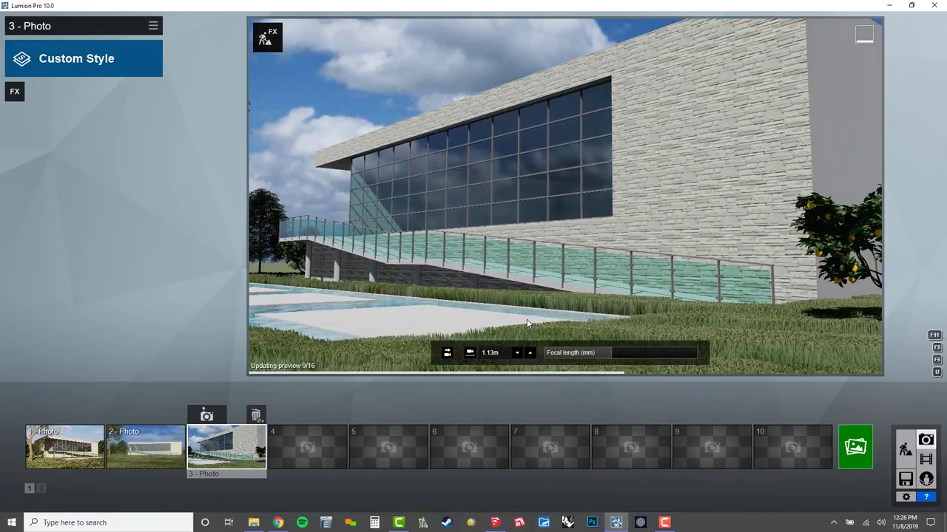
left_click(154, 26)
mouse_move(182, 44)
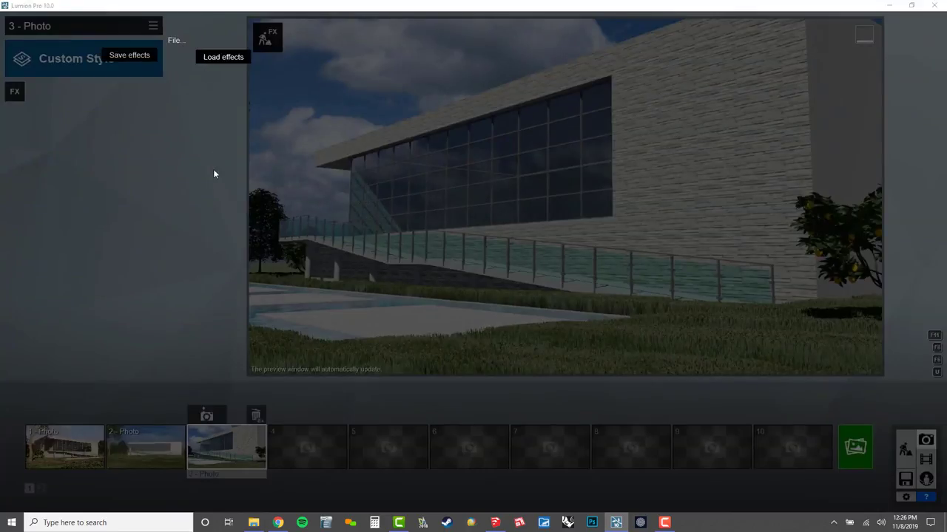
left_click(223, 57)
double_click(215, 76)
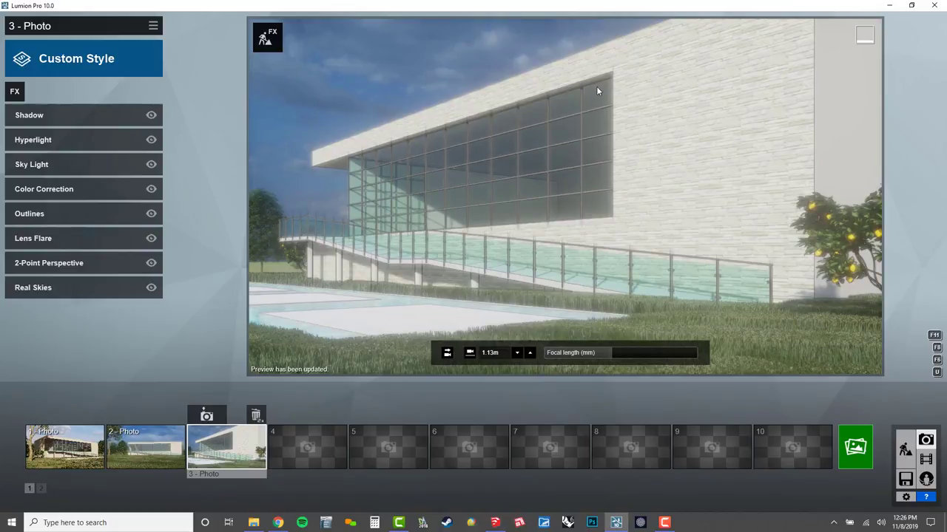
- Return to Build mode, switch to the Chrome browser, leave the full-screen presentation and bring up the crowdsource2d.com page
left_click(905, 449)
key("alt+Tab")
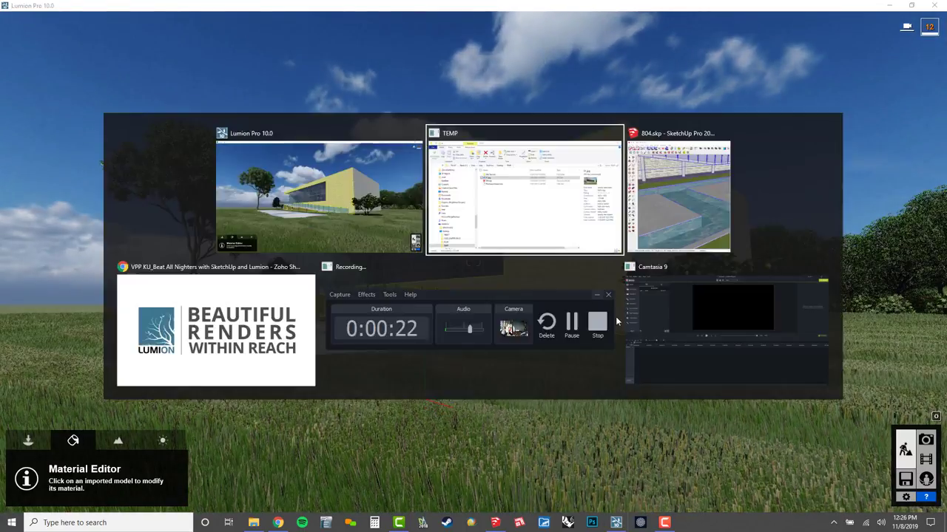
key("alt+Tab")
key("alt+Tab")
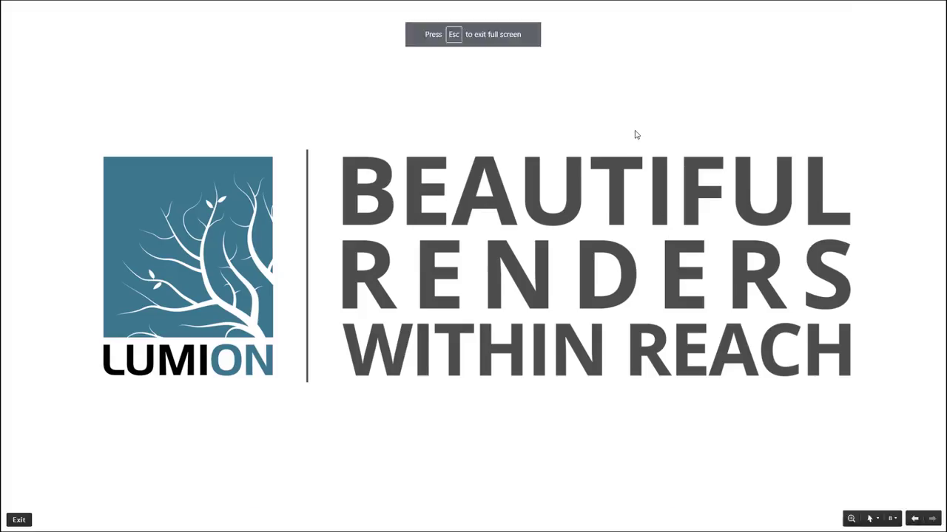
key("alt+Tab")
key("Escape")
key("ctrl+Tab")
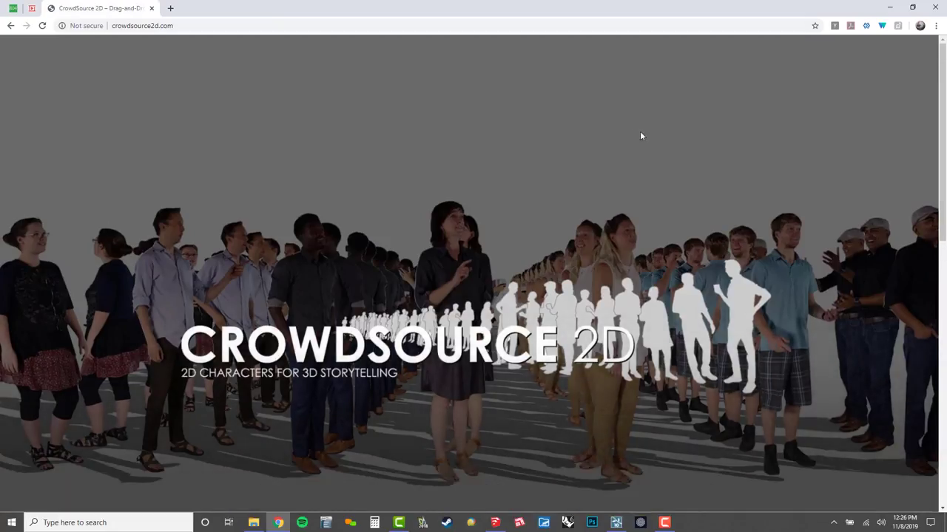
- Review the CrowdSource 2D page's cutout character video and starter pack offer, and open its sign-up
scroll(667, 239, "down", 6)
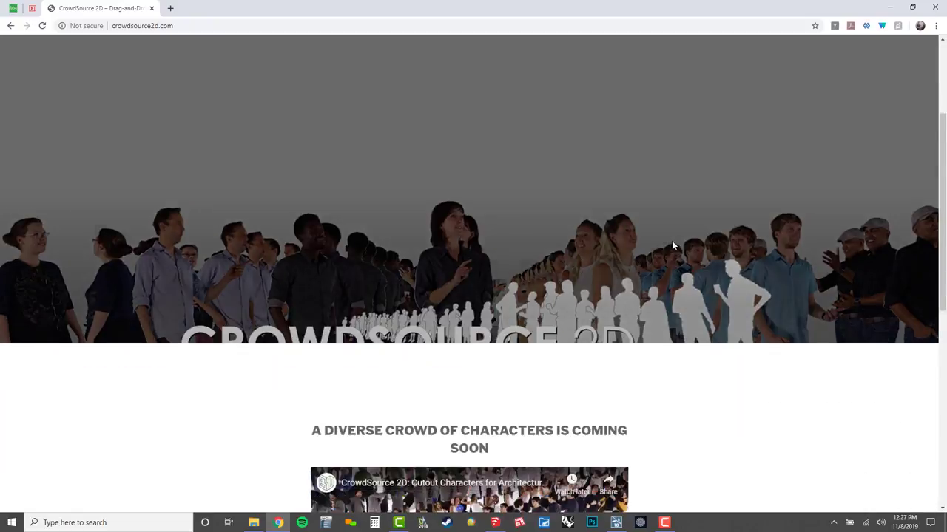
scroll(698, 266, "down", 4)
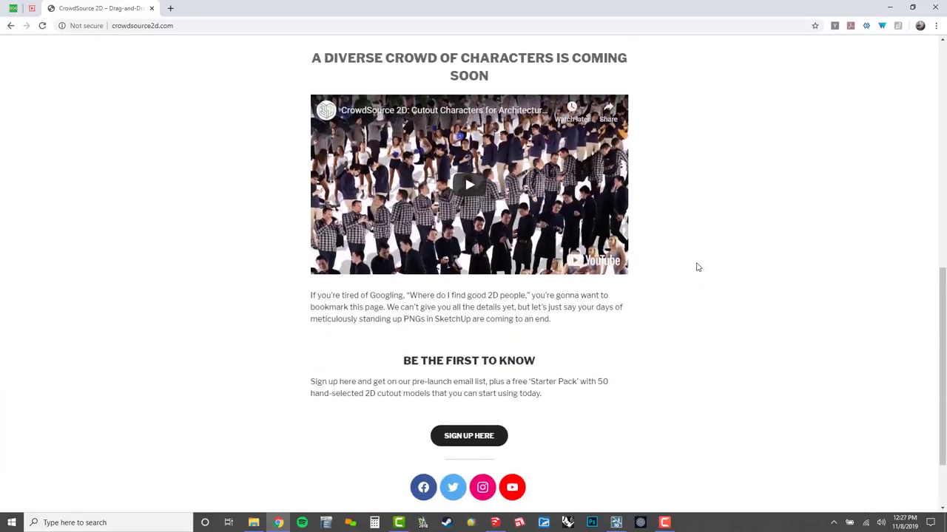
scroll(699, 275, "up", 1)
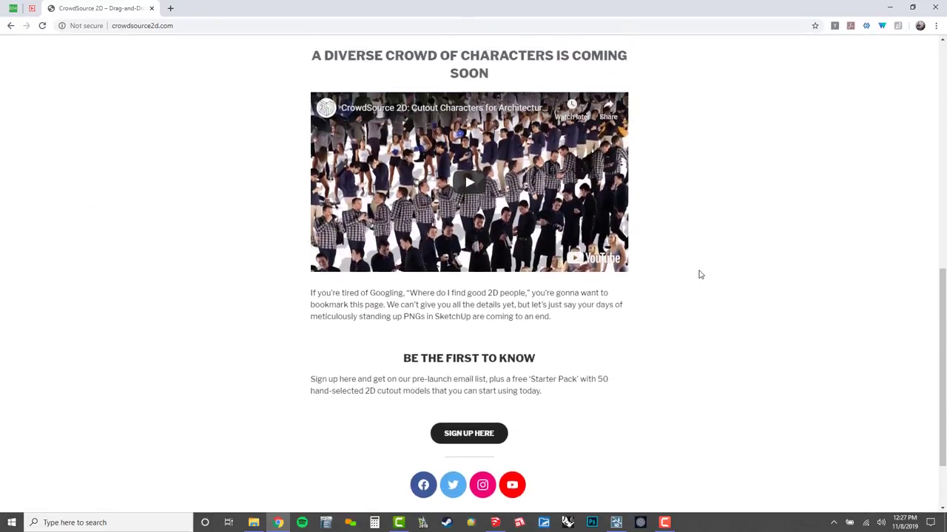
left_click(472, 441)
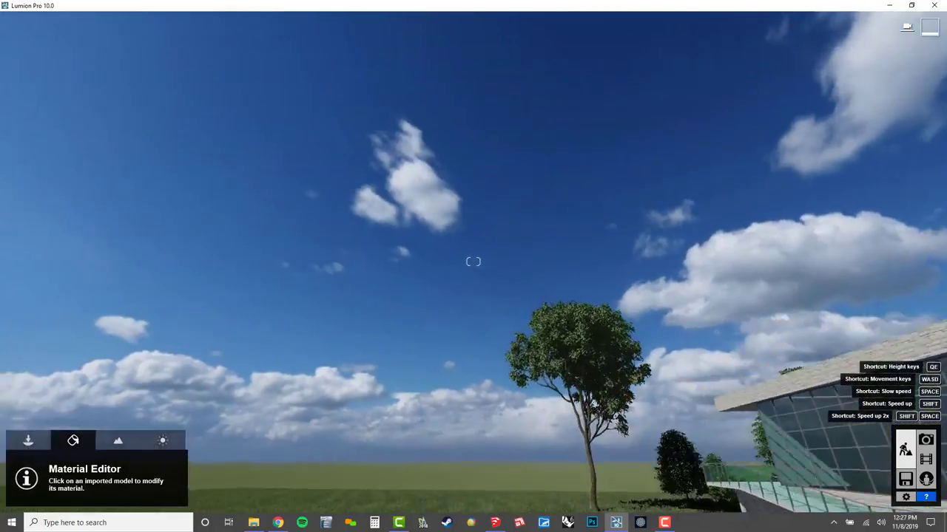
- In Lumion, approach the building's terrace, start a model import and browse to the STANDING folder inside CS2D_STARTER-PACK on the Desktop
key("w")
right_click_drag(429, 259, 499, 334)
left_click(28, 440)
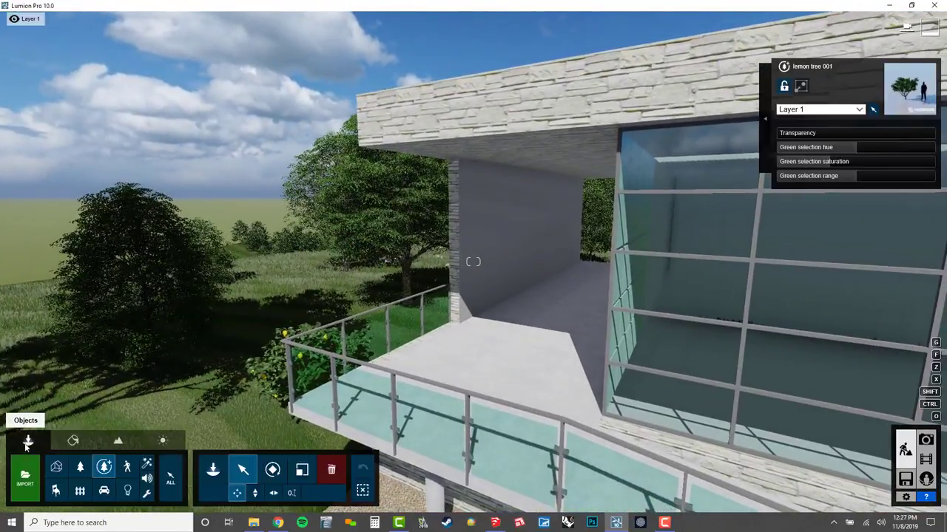
left_click(213, 470)
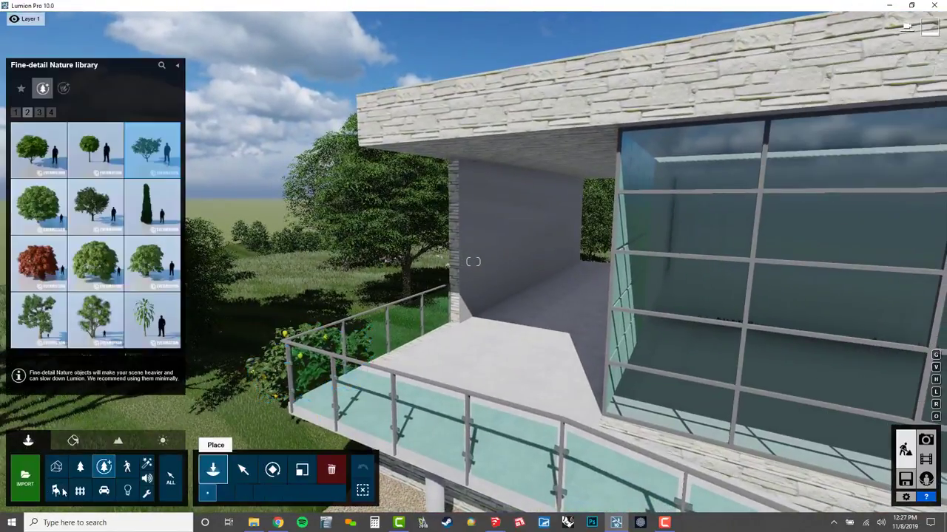
left_click(25, 479)
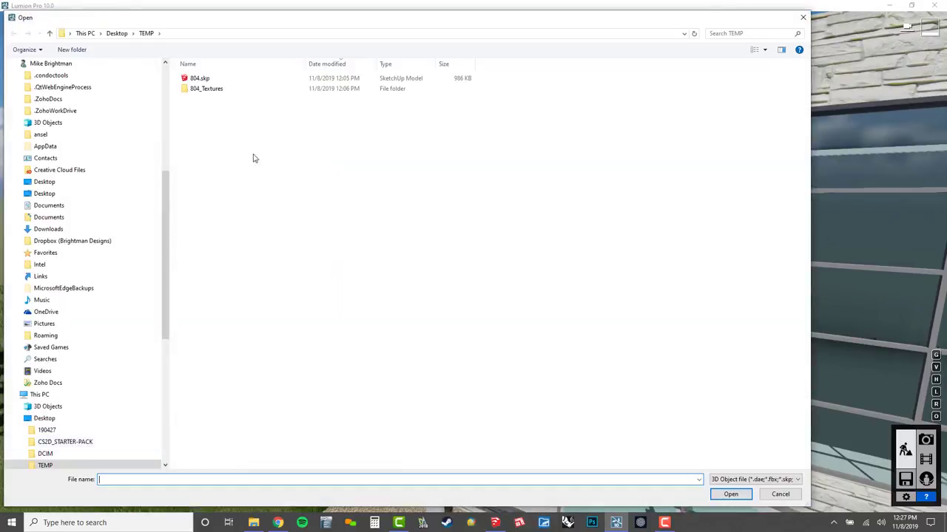
left_click(116, 34)
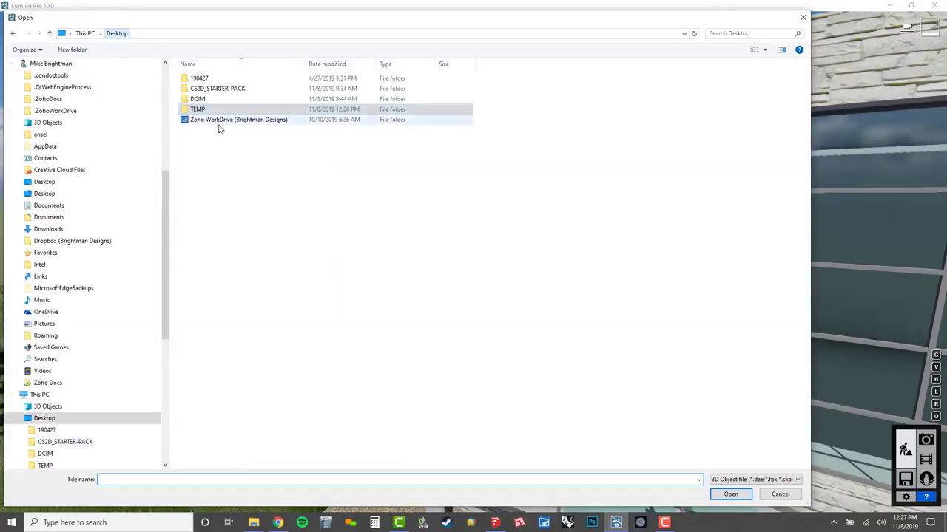
double_click(216, 88)
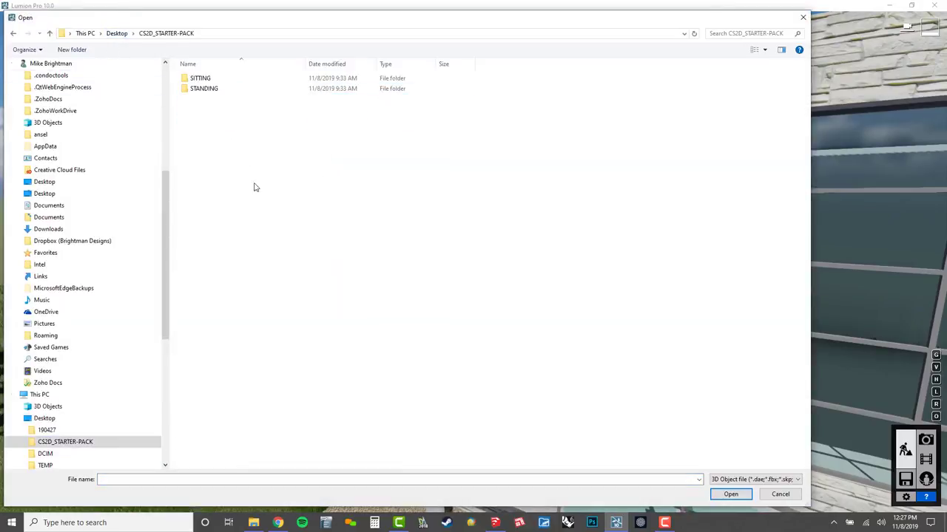
double_click(225, 91)
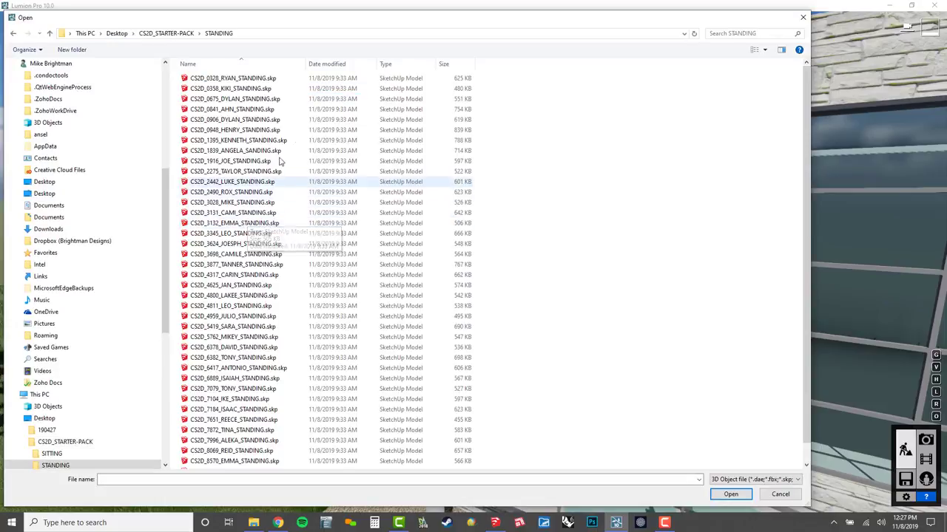
- Show the STANDING folder's SketchUp files as large thumbnail previews and browse through the available standing people
left_click(267, 89)
right_click(578, 105)
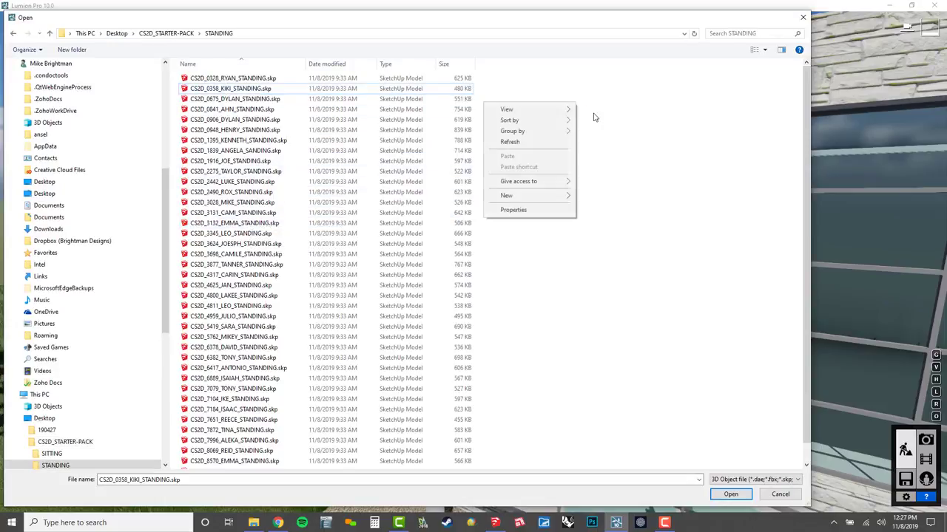
mouse_move(562, 110)
left_click(614, 110)
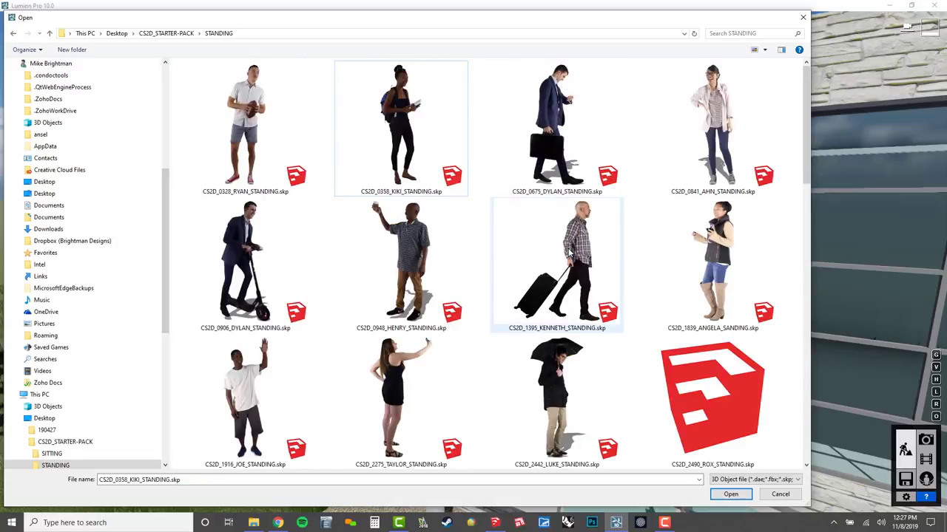
left_click_drag(808, 125, 817, 420)
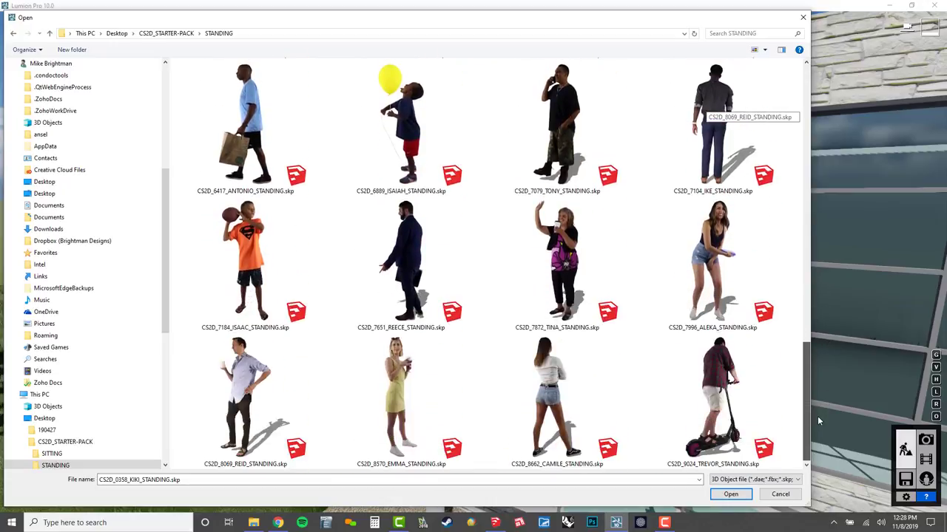
- Import CS2D_8069_REID_STANDING.skp under its default name into the Main category with edges and lines off
left_click(562, 265)
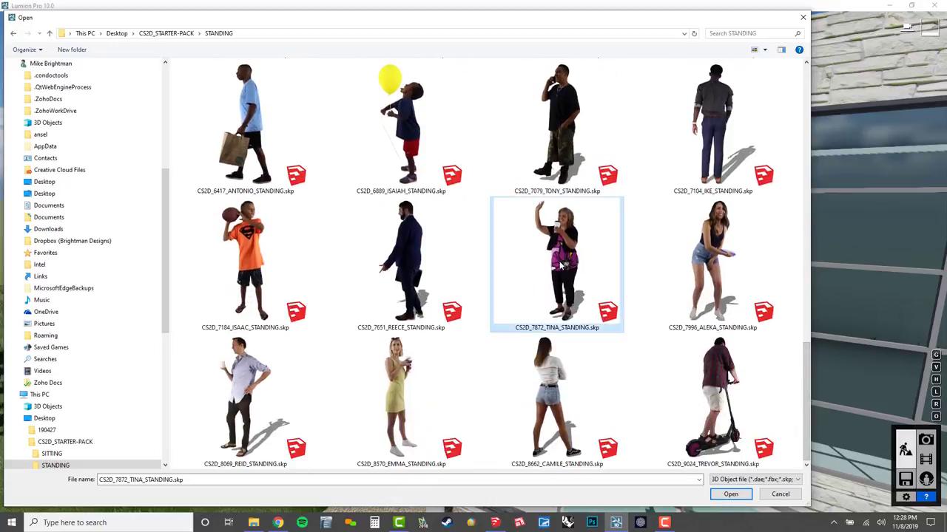
left_click(255, 396)
left_click(716, 495)
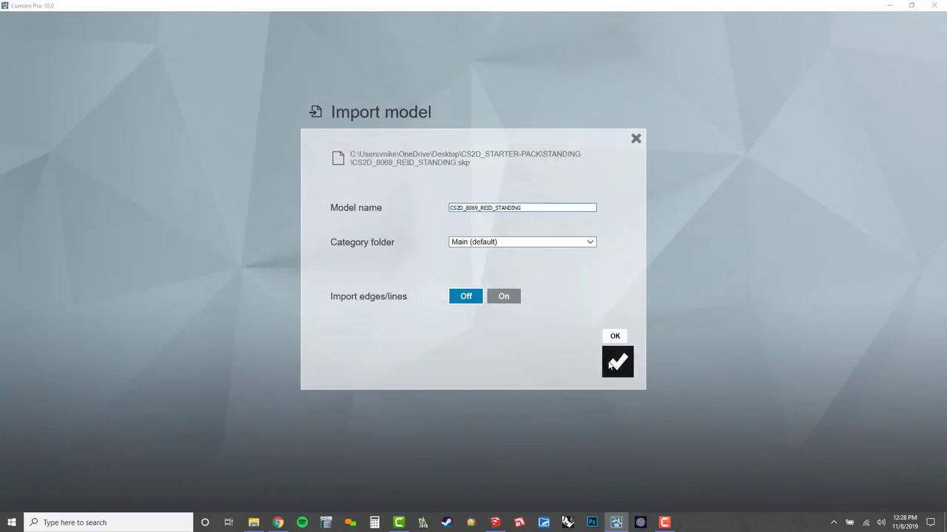
left_click(610, 363)
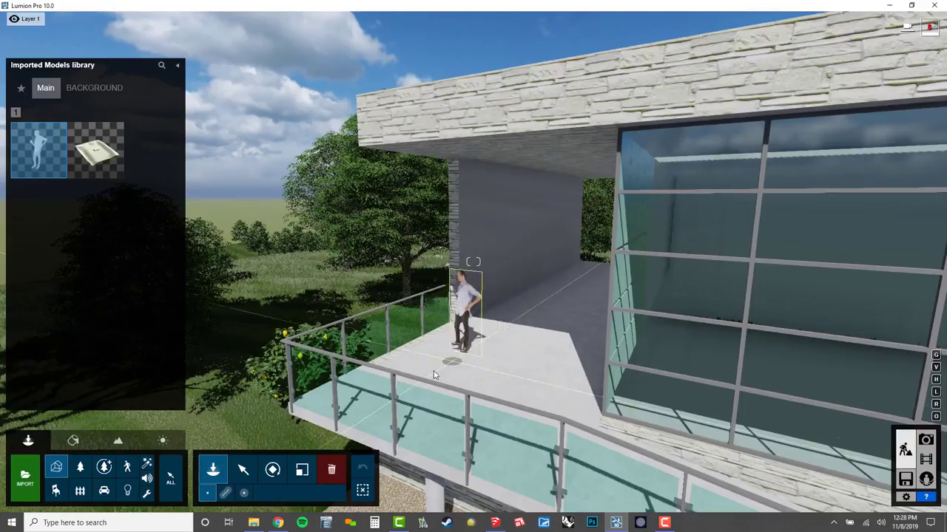
- Place the imported standing man on the terrace's sunlit floor near the glass railing
left_click(477, 347)
key("w")
right_click_drag(471, 291, 448, 345)
left_click(443, 349)
left_click(567, 317)
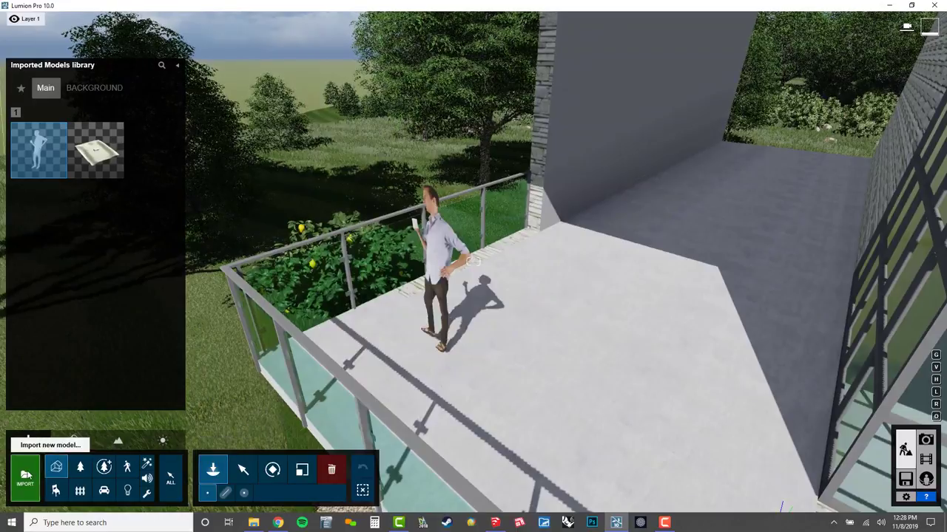
- Import CS2D_0841_AHN_STANDING.skp with the default settings and place the woman on the terrace near the man
left_click(26, 478)
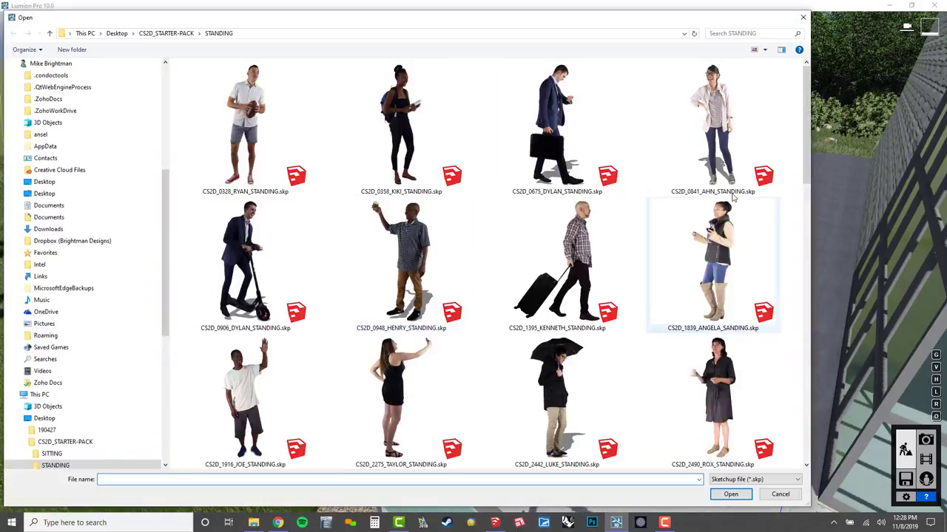
left_click(721, 189)
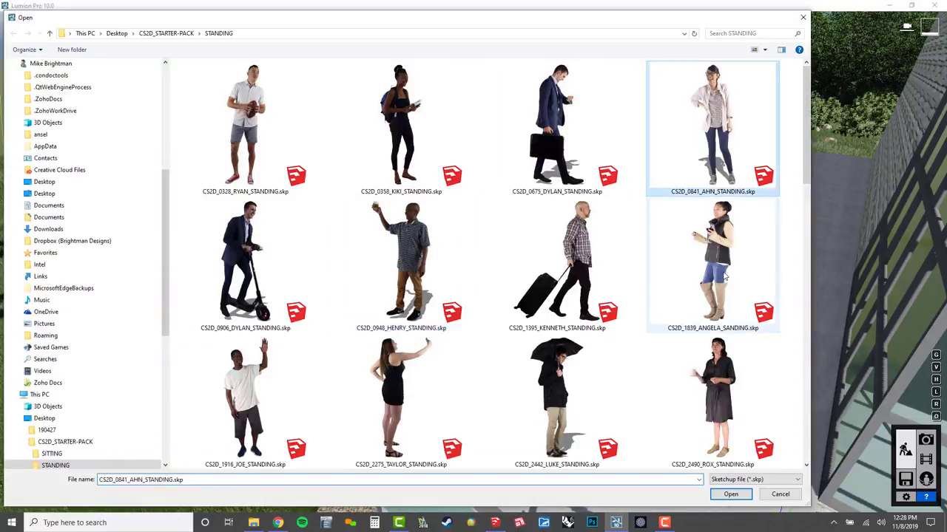
left_click(730, 493)
left_click(616, 361)
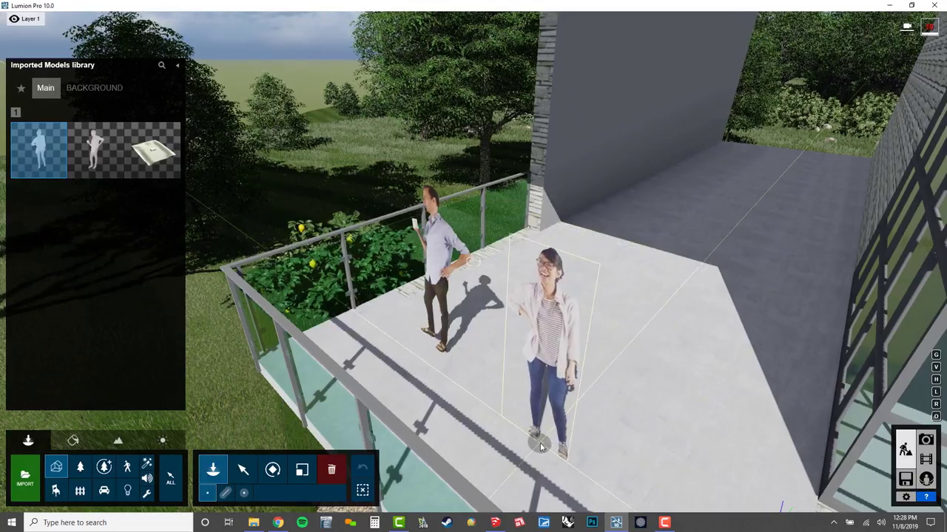
left_click(539, 444)
- Assign the Billboard material to both imported people on the terrace and save the material changes
left_click(116, 443)
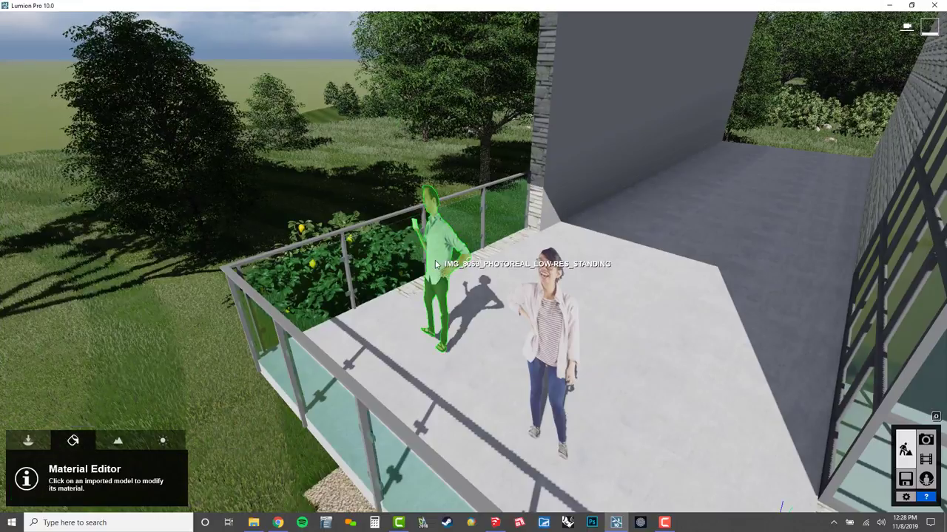
left_click(315, 278)
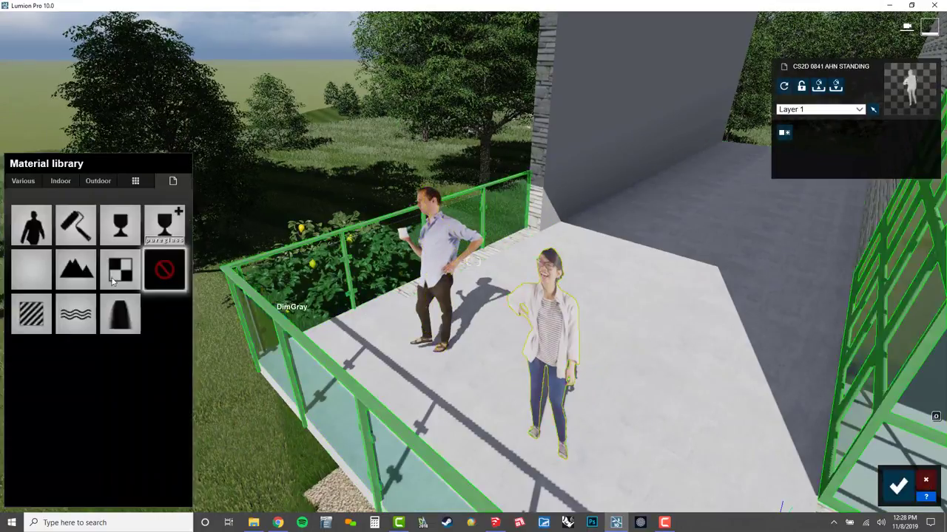
left_click(31, 227)
right_click_drag(497, 381, 562, 336)
key("s")
key("s")
key("a")
key("a")
right_click_drag(473, 262, 529, 269)
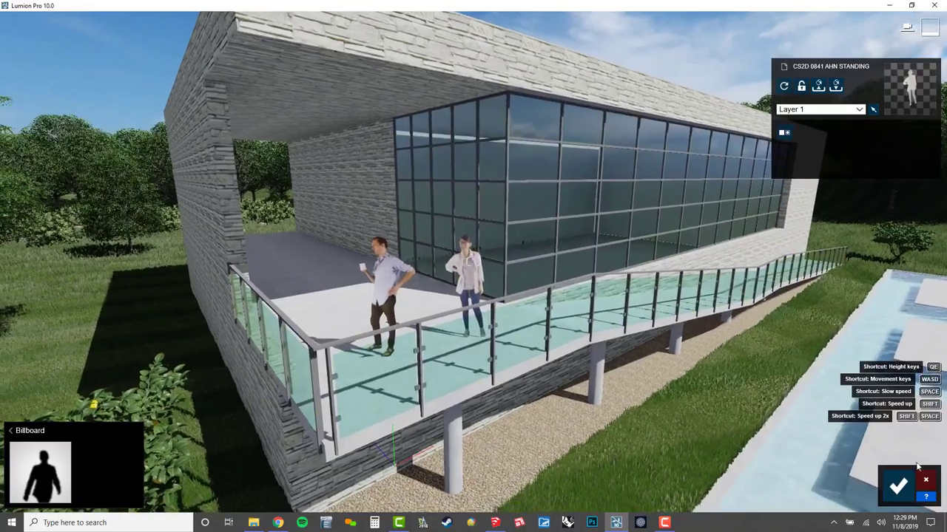
left_click(898, 486)
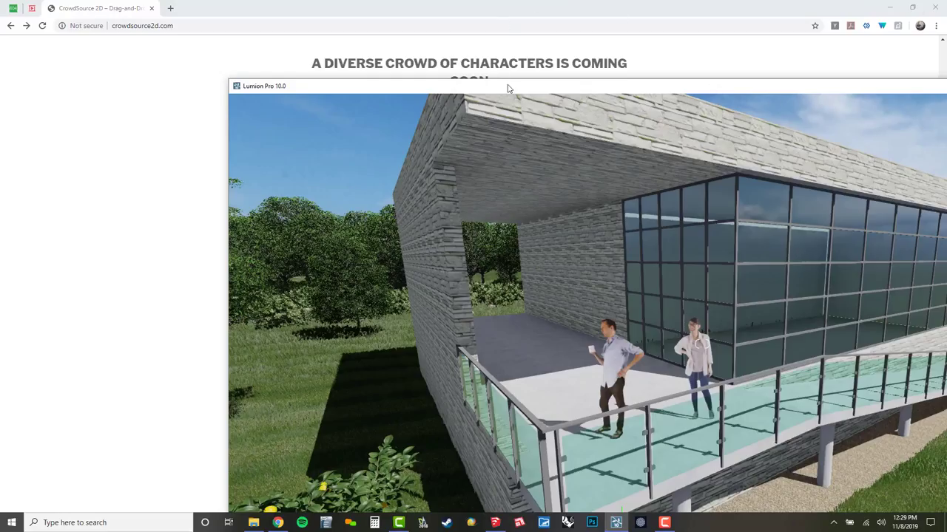
- Arrange Lumion and SketchUp side by side, and paint the building's plain end wall in SketchUp with the stone texture
mouse_move(507, 89)
left_mouse_down()
mouse_move(644, 108)
mouse_move(945, 111)
left_mouse_up()
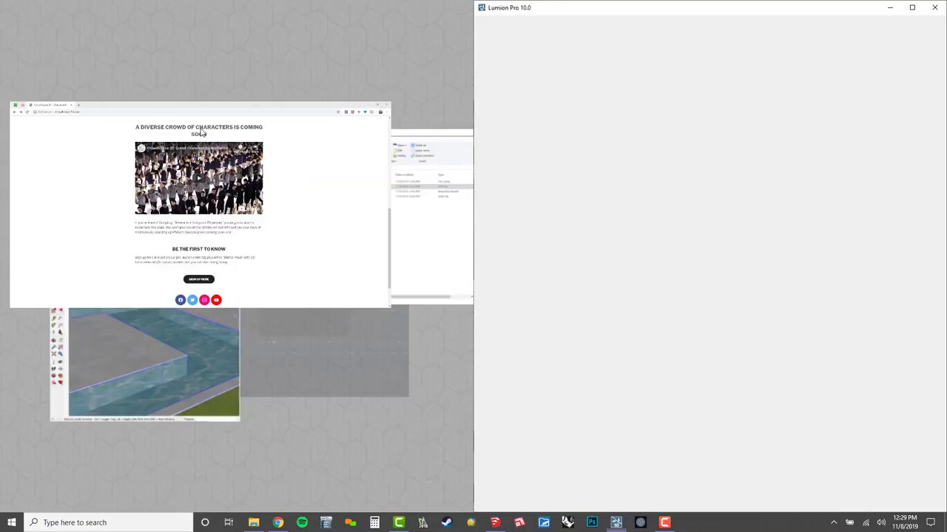
left_click(122, 326)
mouse_move(386, 245)
middle_mouse_down()
mouse_move(353, 281)
mouse_move(370, 285)
mouse_move(186, 310)
mouse_move(226, 300)
mouse_move(228, 328)
mouse_move(325, 249)
mouse_move(426, 214)
middle_mouse_up()
scroll(375, 272, "down", 5)
scroll(351, 240, "down", 3)
mouse_move(427, 179)
middle_mouse_down("shift")
mouse_move(368, 242)
mouse_move(239, 217)
mouse_move(321, 239)
mouse_move(380, 201)
mouse_move(403, 218)
middle_mouse_up("shift")
scroll(403, 219, "up", 5)
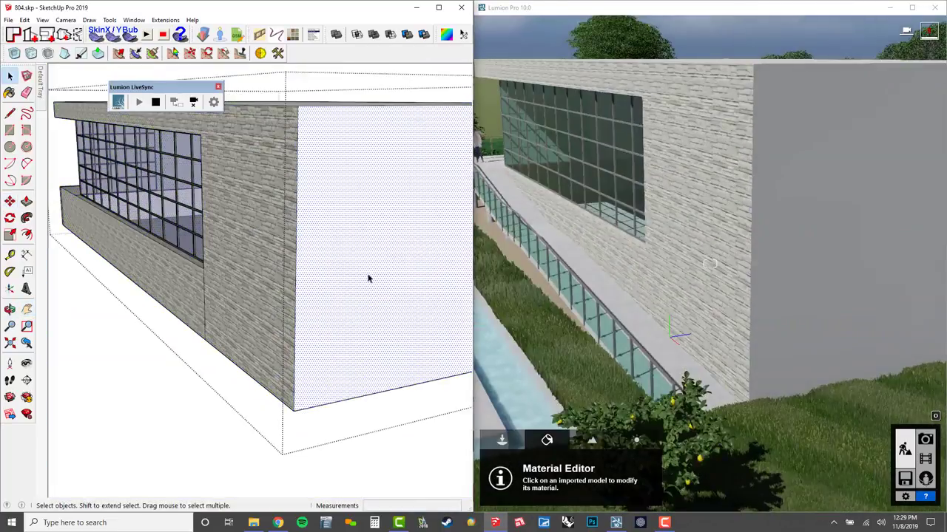
key("b")
left_click(370, 258)
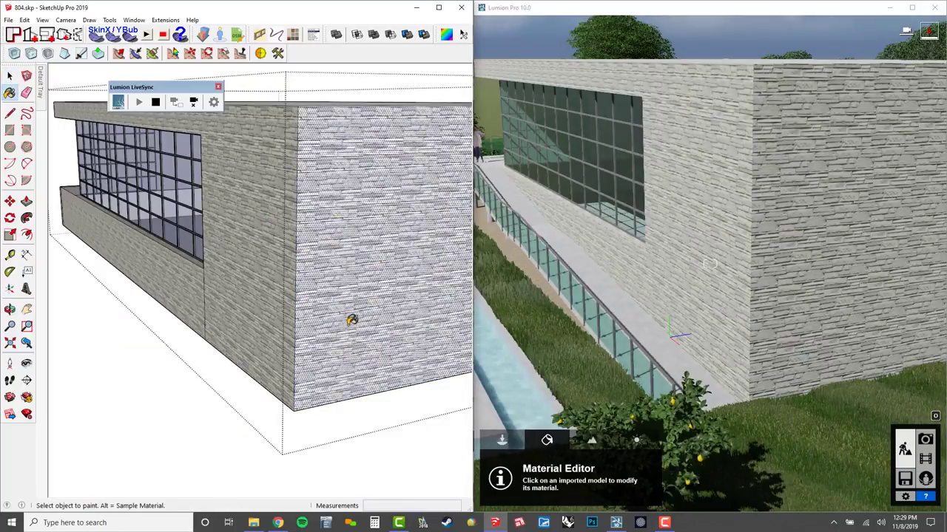
- Draw a rectangle about 14' high on the front stone wall, from the building corner and level with the existing window
mouse_move(353, 321)
middle_mouse_down()
mouse_move(382, 286)
mouse_move(266, 298)
mouse_move(266, 347)
mouse_move(333, 298)
mouse_move(220, 296)
middle_mouse_up()
scroll(300, 288, "down", 2)
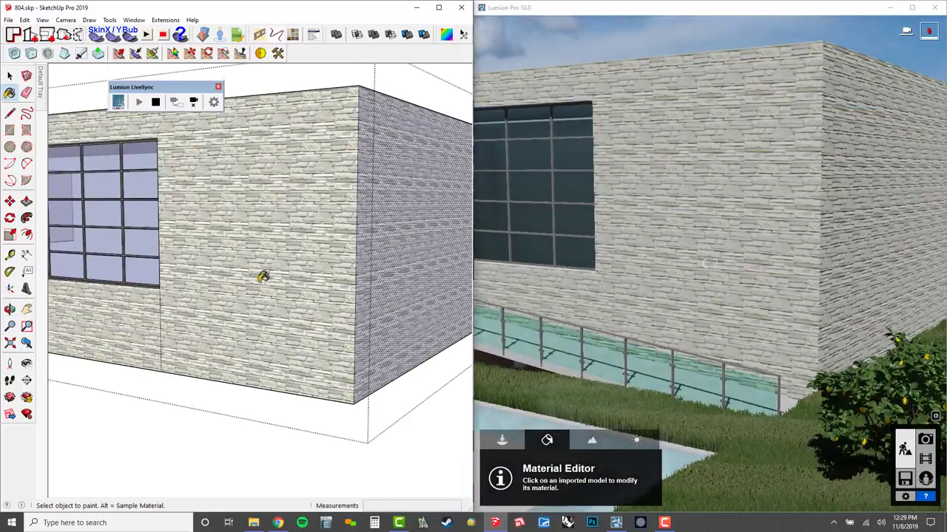
key("r")
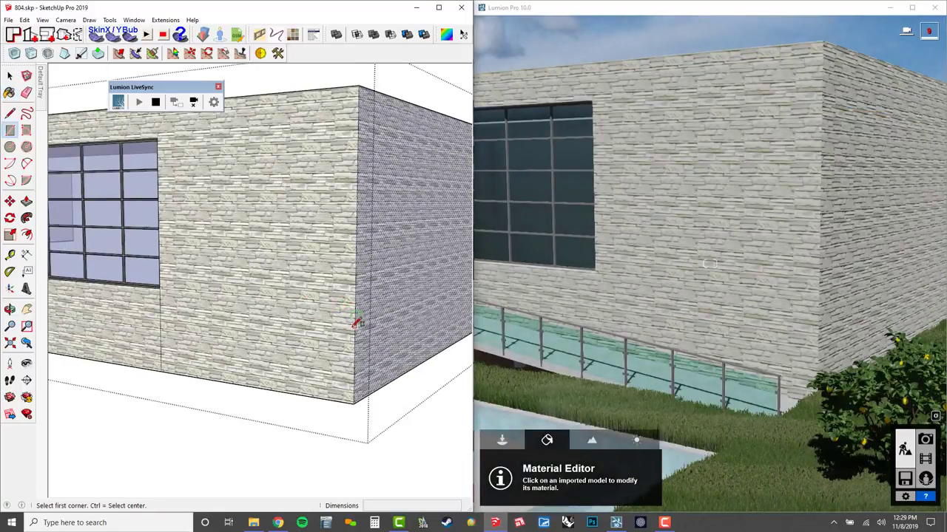
left_click(161, 287)
scroll(141, 133, "up", 3)
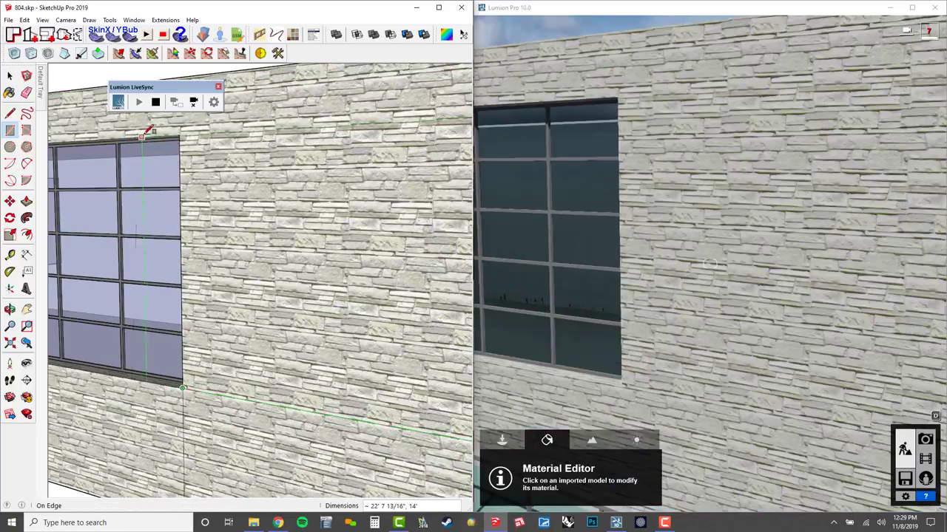
scroll(155, 131, "down", 3)
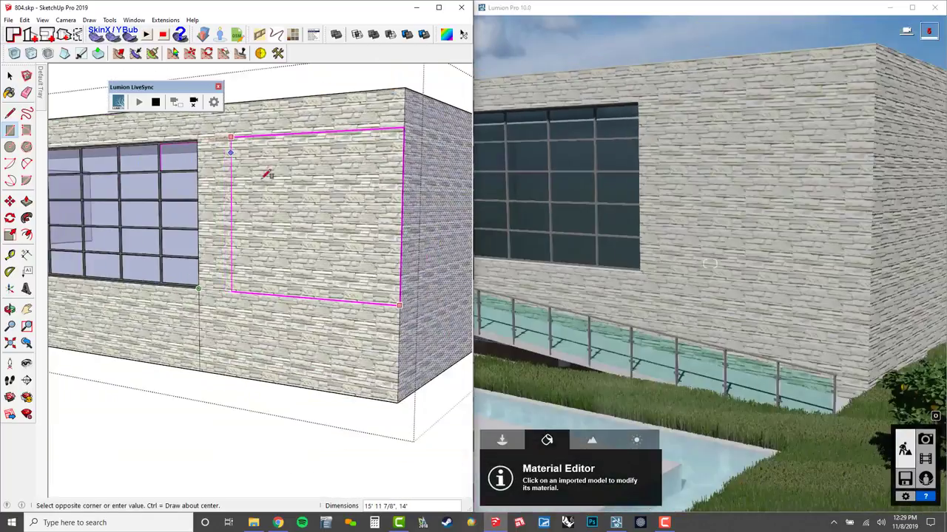
left_click(321, 185)
- Rotate the front wall's rectangular face around the building corner to outline a matching opening on the end wall
mouse_move(378, 213)
middle_mouse_down()
mouse_move(226, 279)
mouse_move(266, 264)
middle_mouse_up()
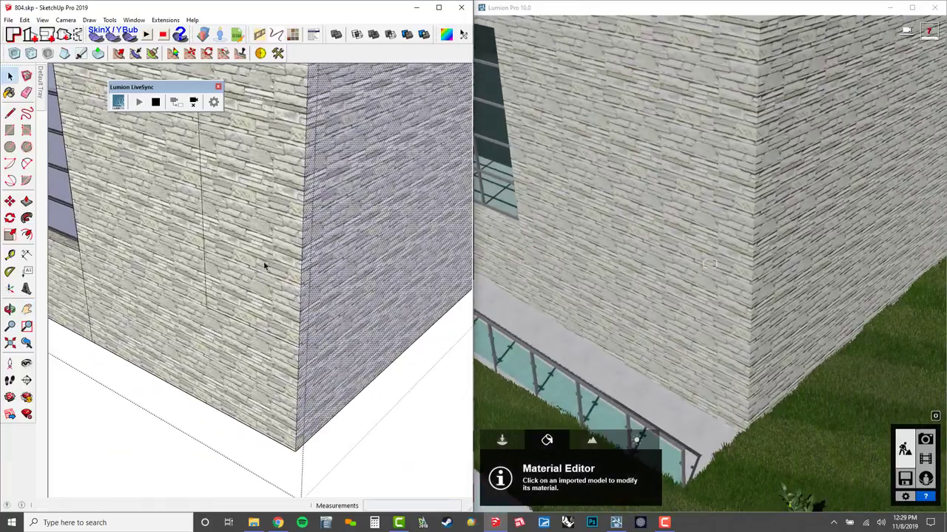
key("space")
left_click(268, 303)
key("q")
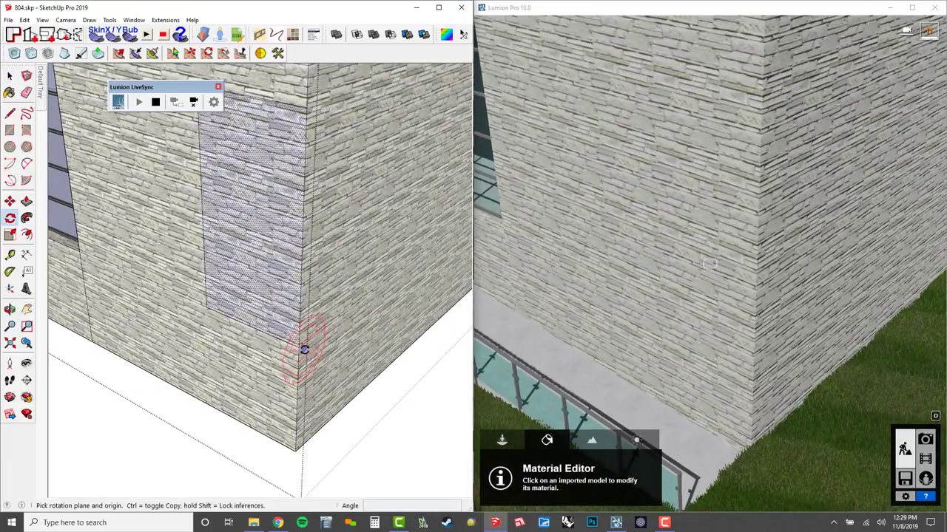
left_click(298, 348)
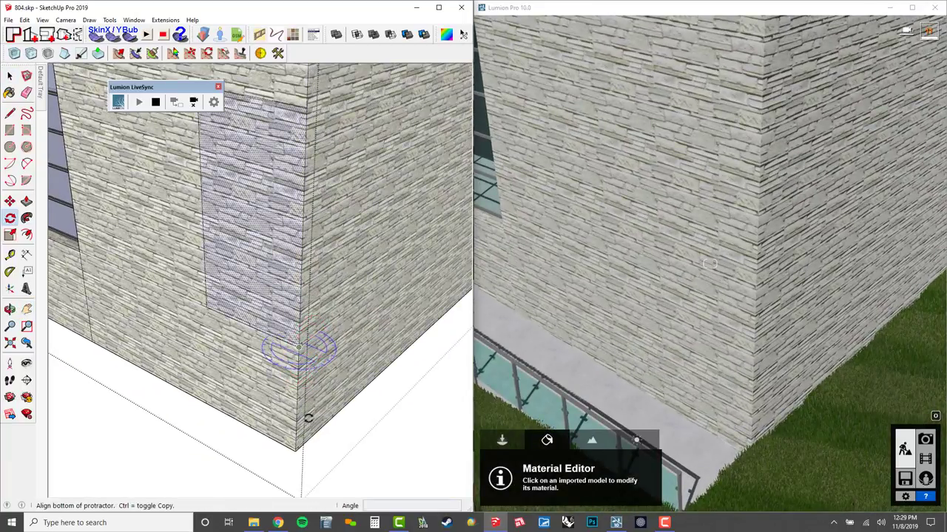
left_click(360, 440)
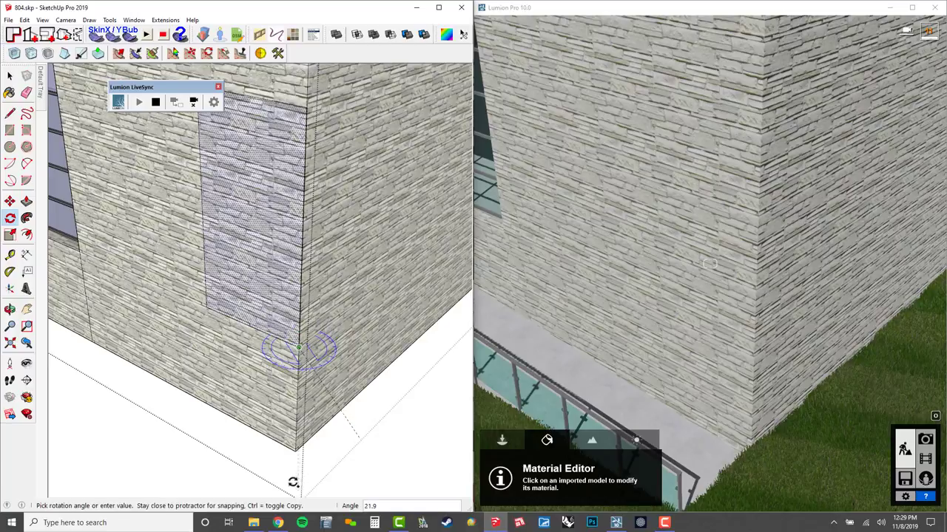
left_click(112, 367)
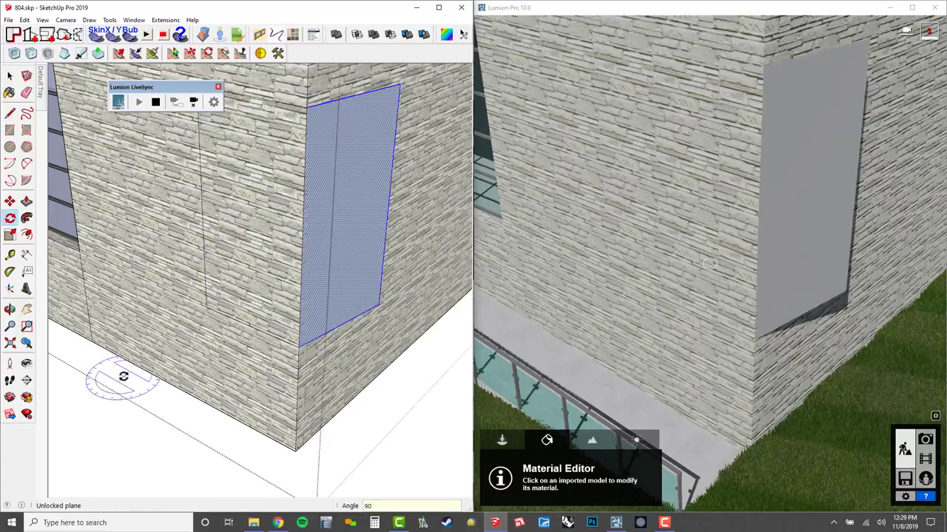
key("ctrl+z")
- Push the rectangular faces on both sides of the building corner inward by the same depth
key("p")
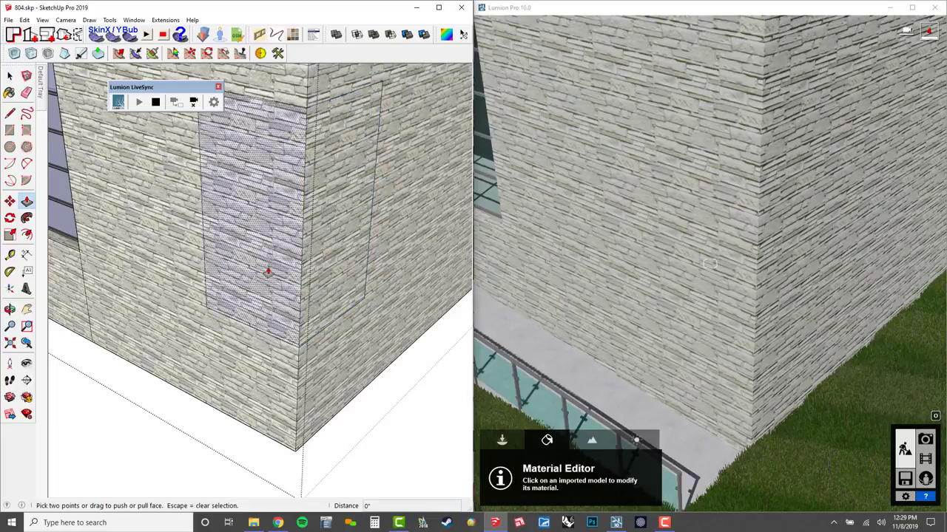
left_click_drag(268, 272, 283, 314)
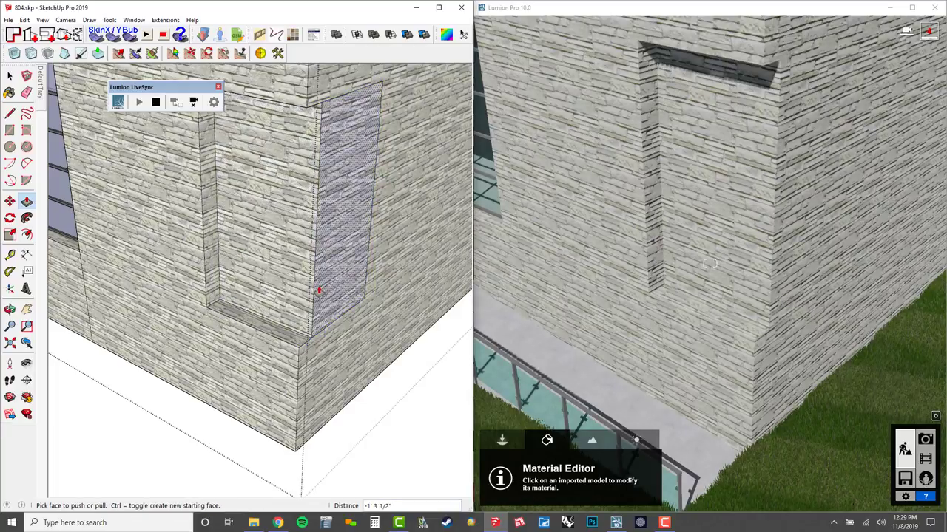
key("Return")
double_click(333, 269)
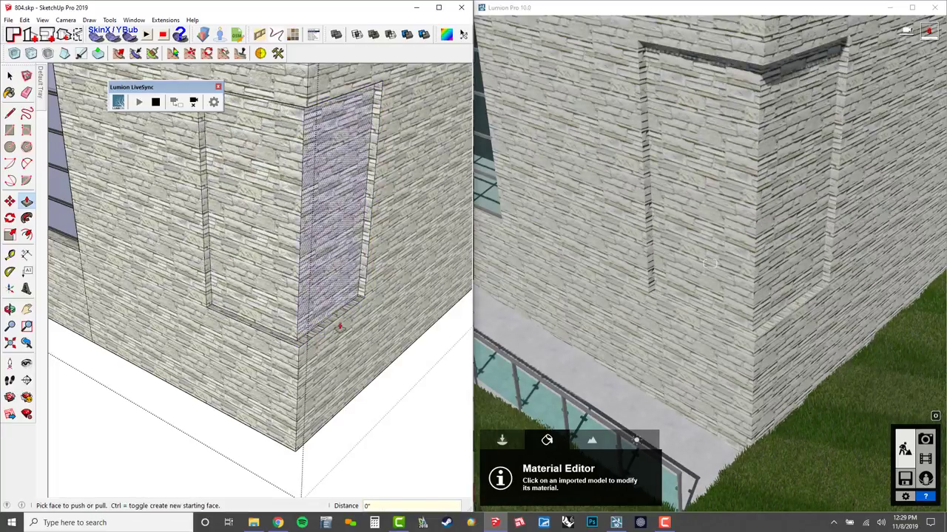
- Select both recessed corner faces with their edges and isolate them in a group open for editing
key("space")
middle_click_drag(338, 271, 296, 232)
left_click(295, 231)
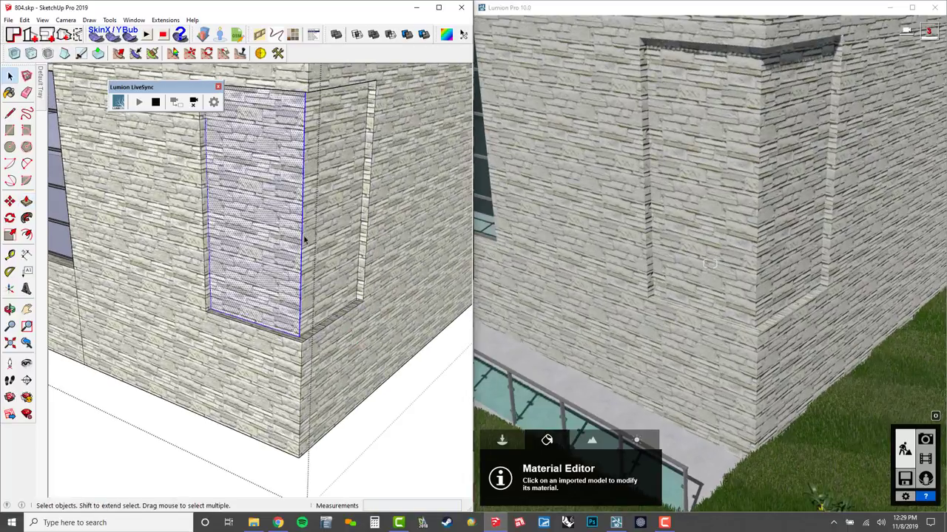
left_click(355, 213)
middle_click_drag(355, 216, 323, 277)
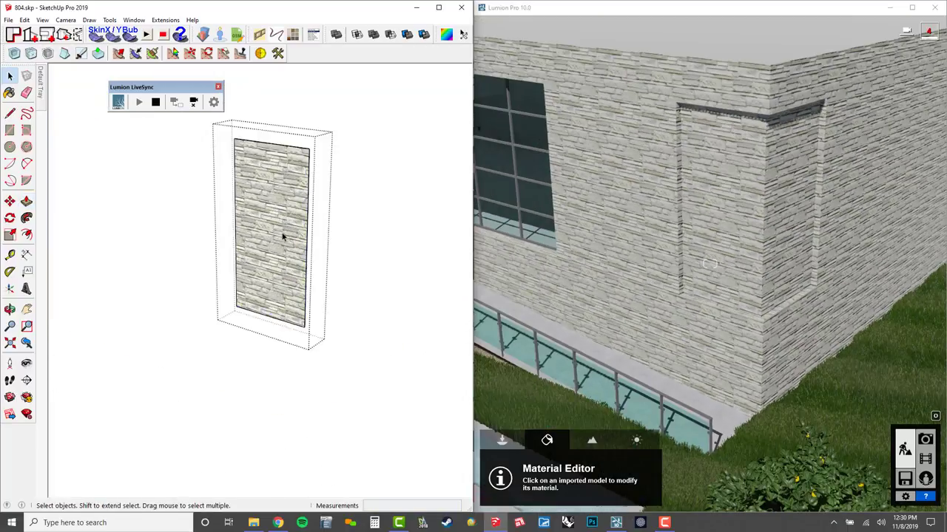
- Turn both recessed corner faces into gridded windows with Windowizer, using 2" mullions, DimGray frames and Blue Glass
right_click(281, 235)
mouse_move(308, 479)
left_click(414, 478)
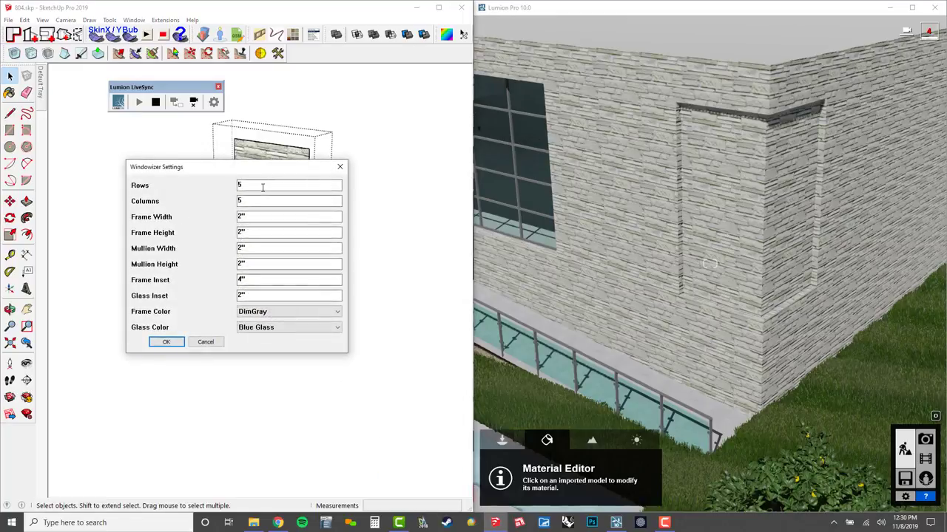
left_click(167, 343)
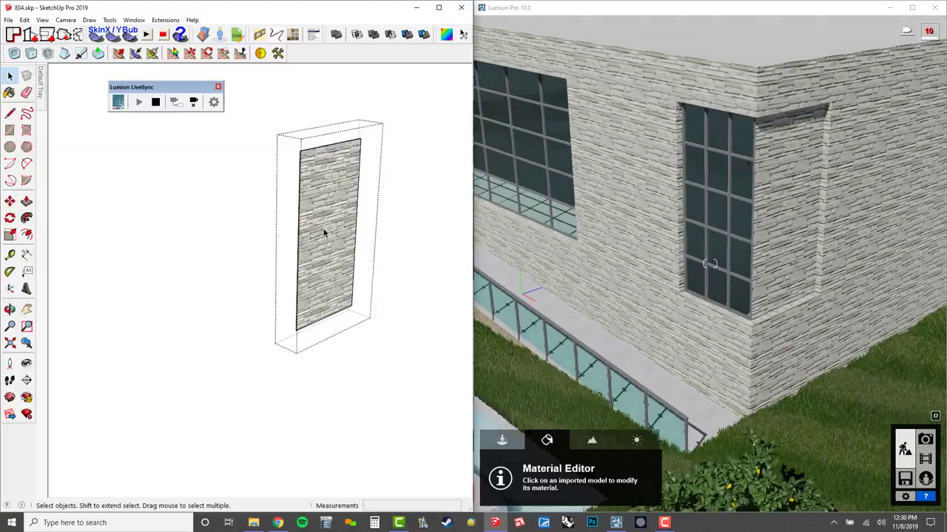
right_click(324, 234)
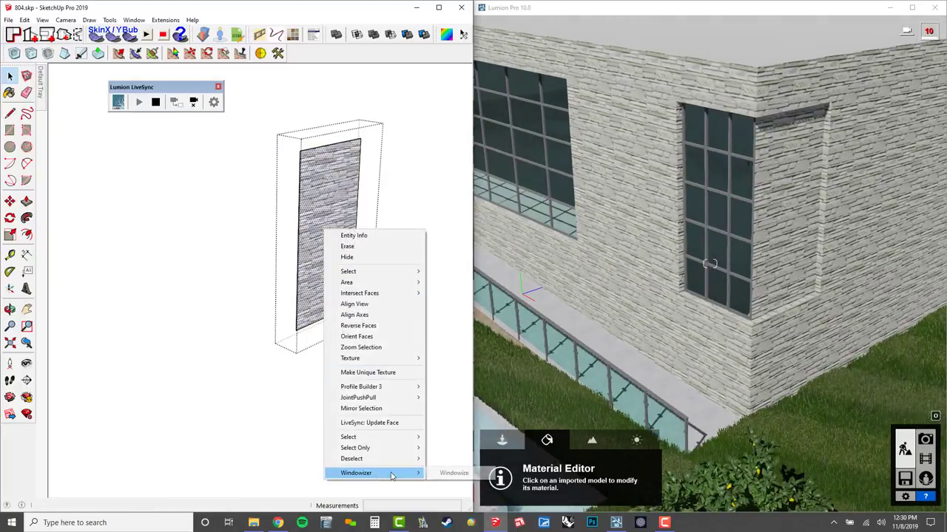
left_click(437, 474)
left_click(167, 342)
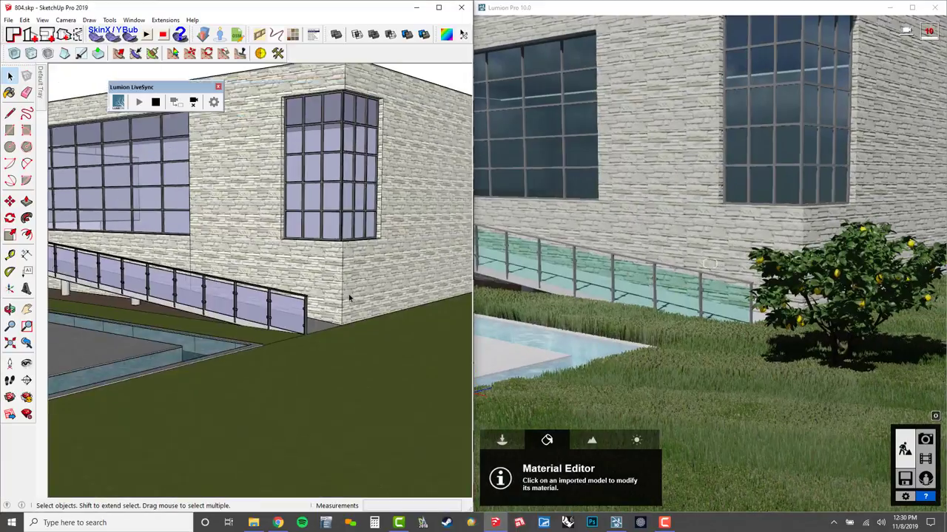
- Switch to Lumion at full-window size and open the first saved photo in Photo mode
scroll(343, 296, "down", 3)
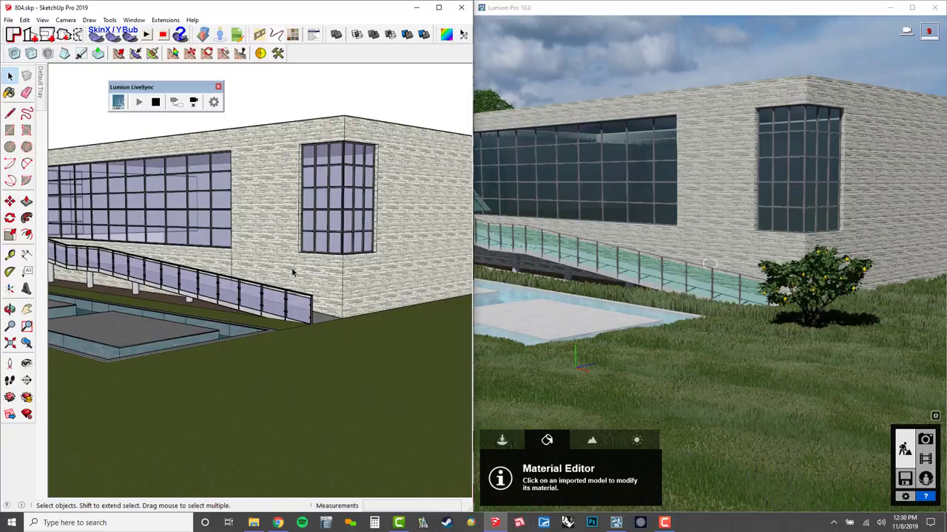
left_click(912, 8)
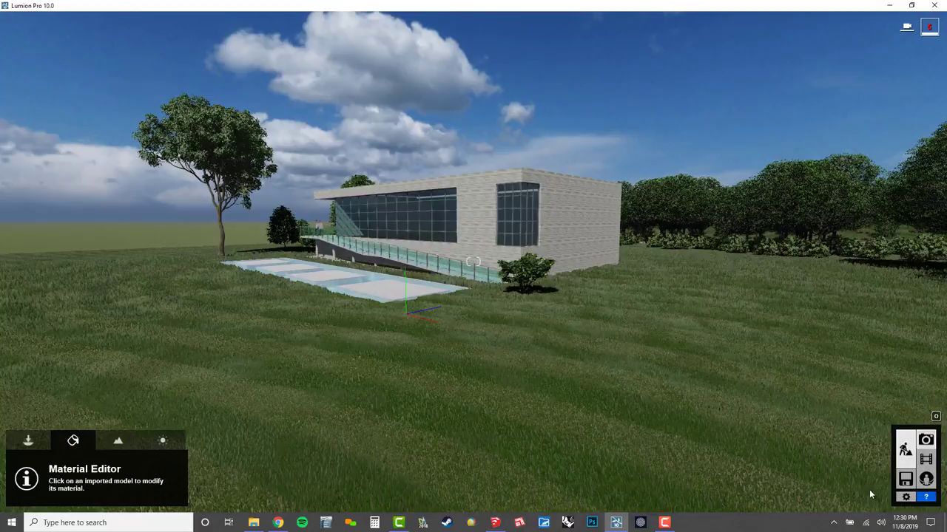
left_click(926, 440)
left_click(65, 447)
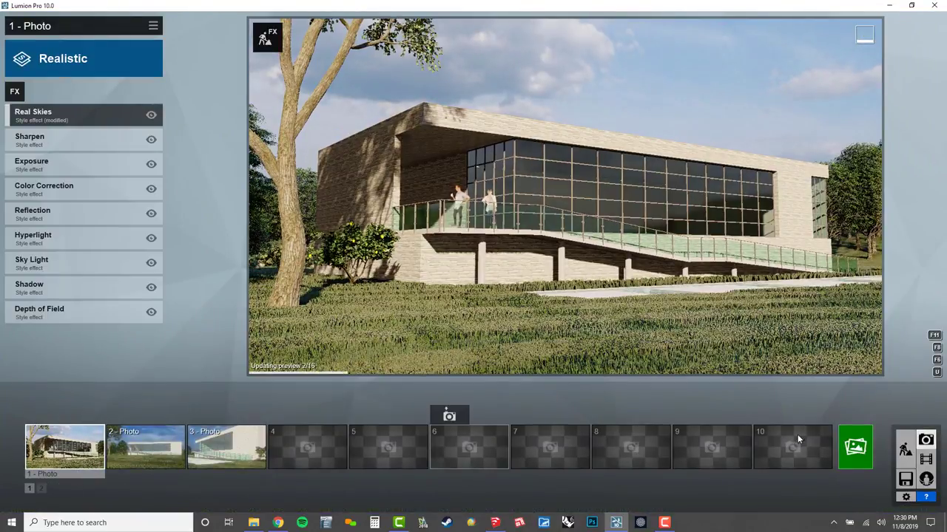
- Render the photo set of all three photos at Desktop 1920x1080, saving over 01.jpg in the TEMP folder
left_click(854, 448)
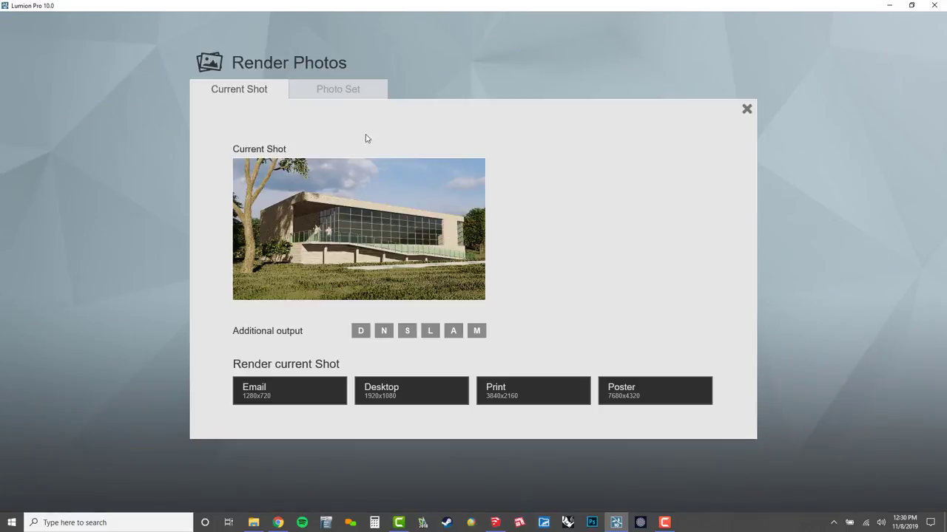
left_click(341, 95)
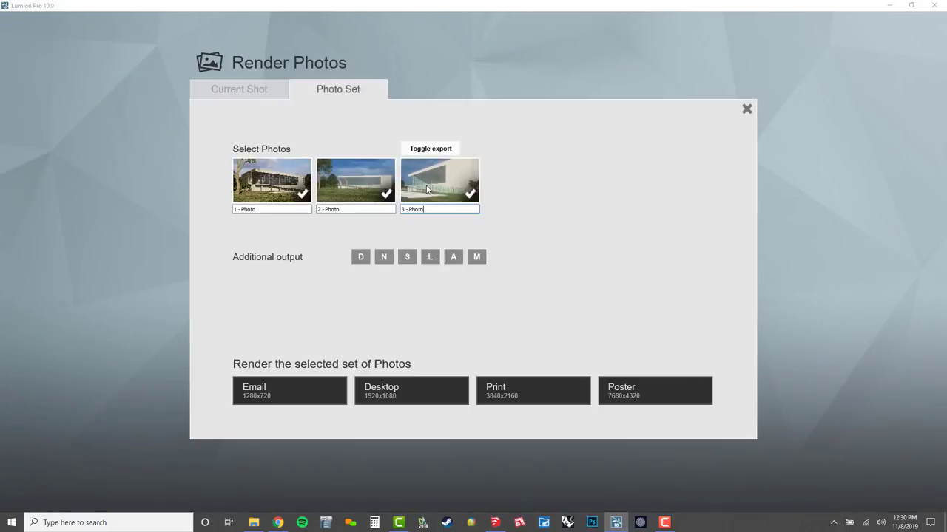
left_click(409, 395)
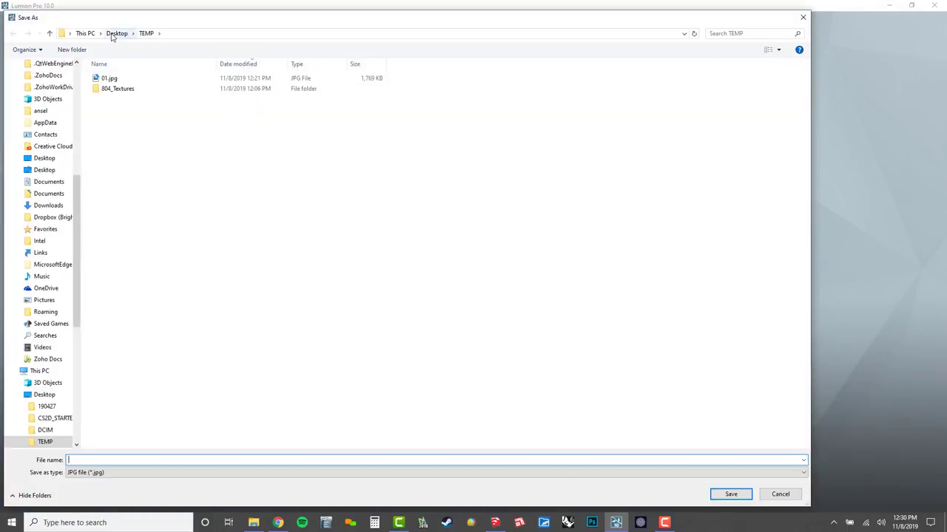
double_click(108, 79)
left_click(479, 297)
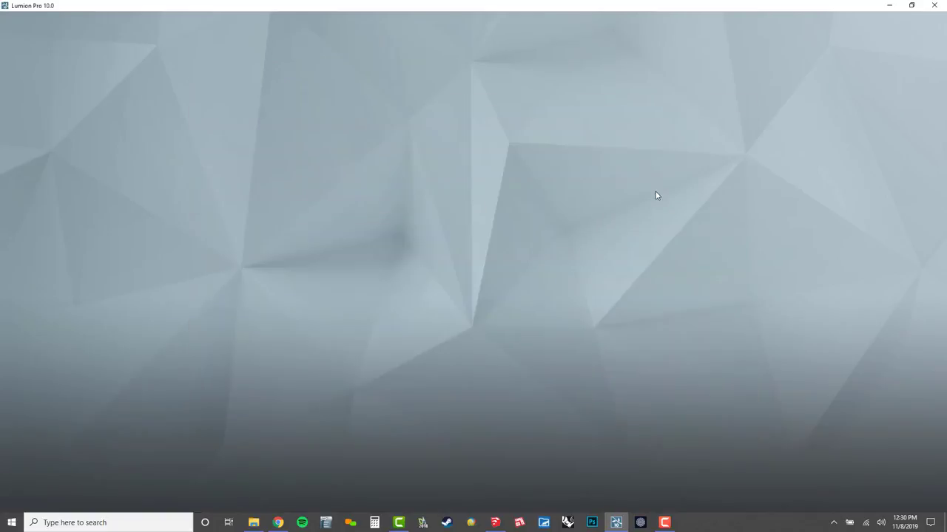